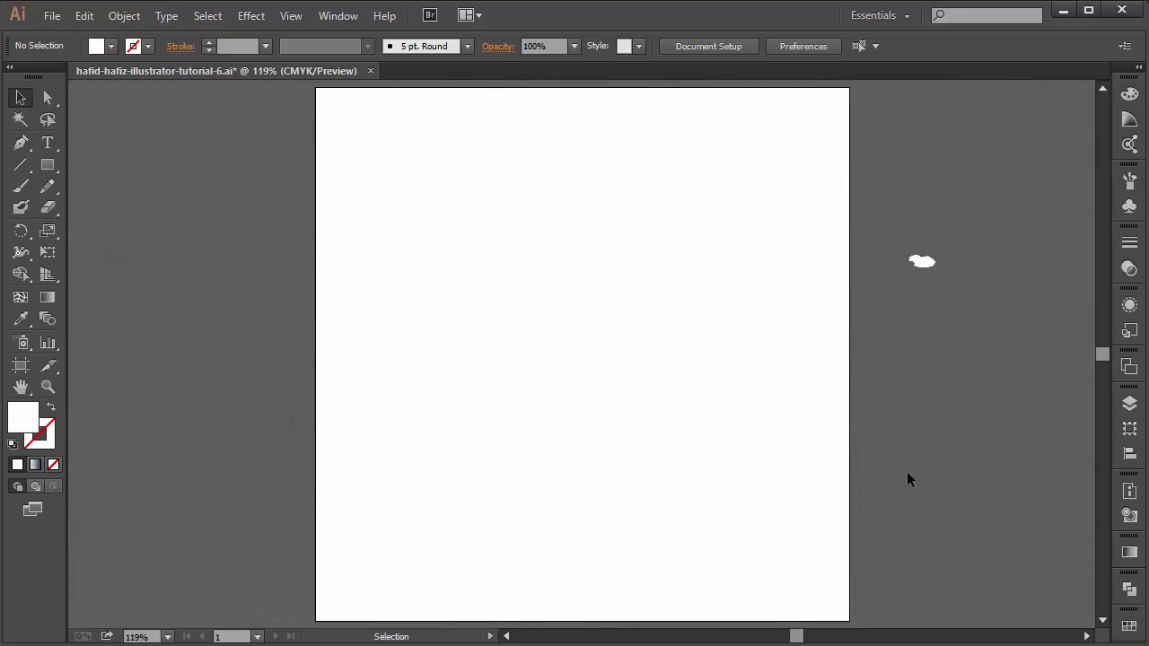
Zoom in on the artboard and set the fill colour to dark grey hex 333333
{"action": "key", "text": "ctrl+plus"}
{"action": "key", "text": "ctrl+plus"}
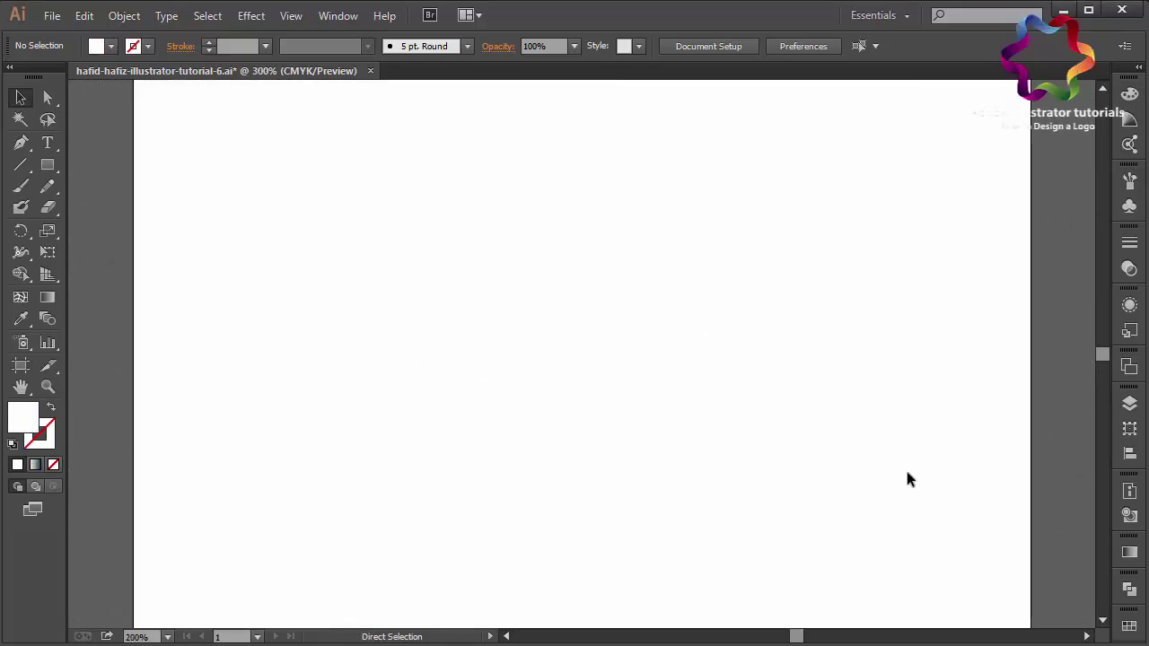
{"action": "key", "text": "ctrl+plus"}
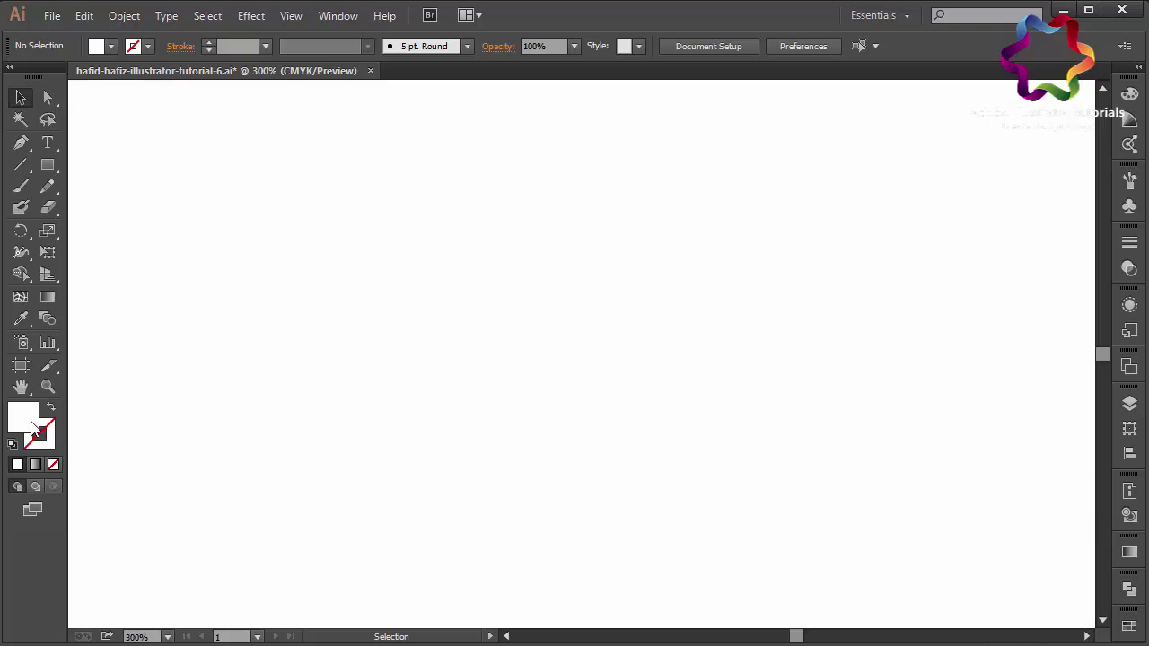
{"action": "double_click", "coordinate": [45, 428]}
{"action": "type", "text": "333333"}
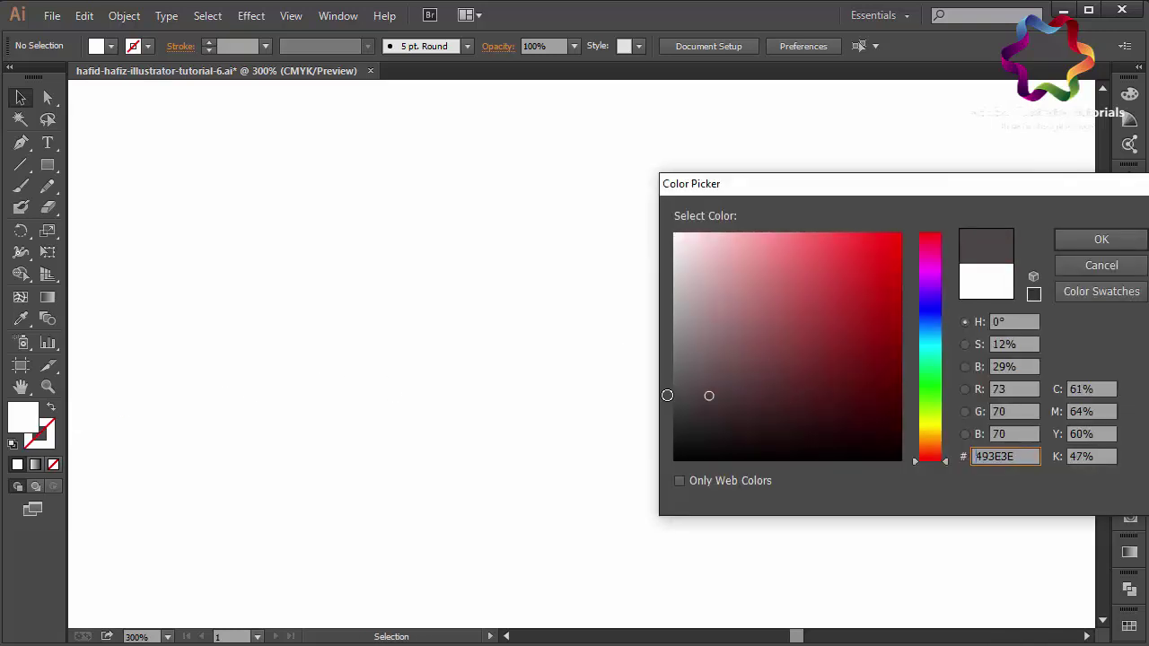
{"action": "key", "text": "Return"}
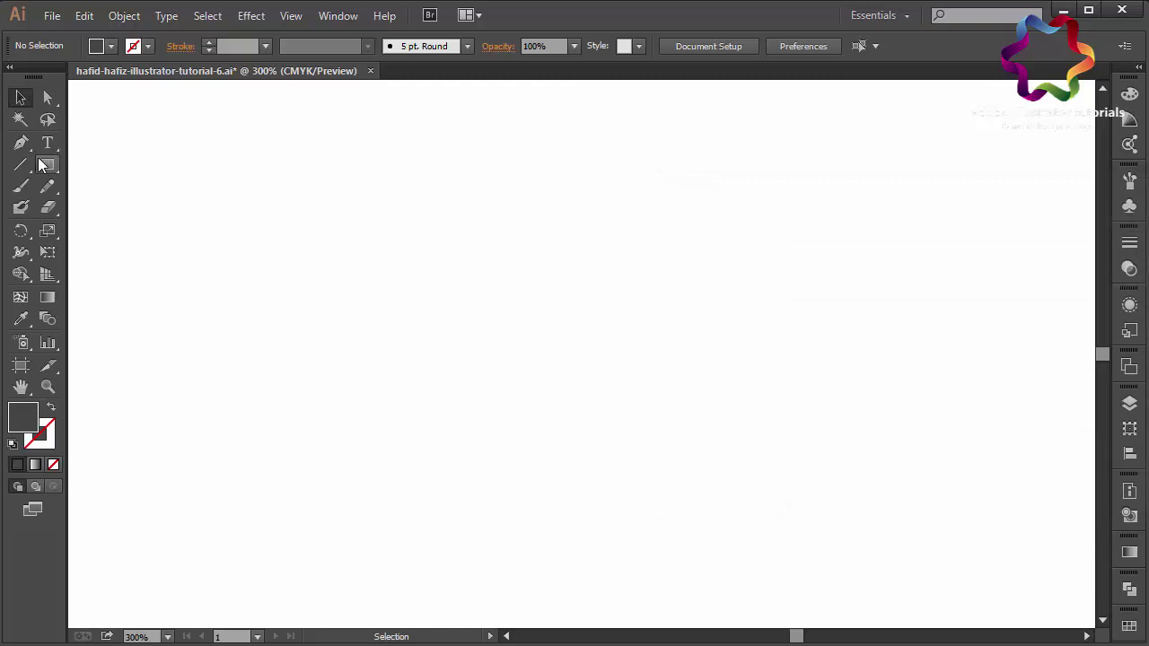
Draw a dark grey rounded rectangle and enlarge it to about 395 × 298 px
{"action": "left_click_drag", "start_coordinate": [41, 167], "coordinate": [94, 185]}
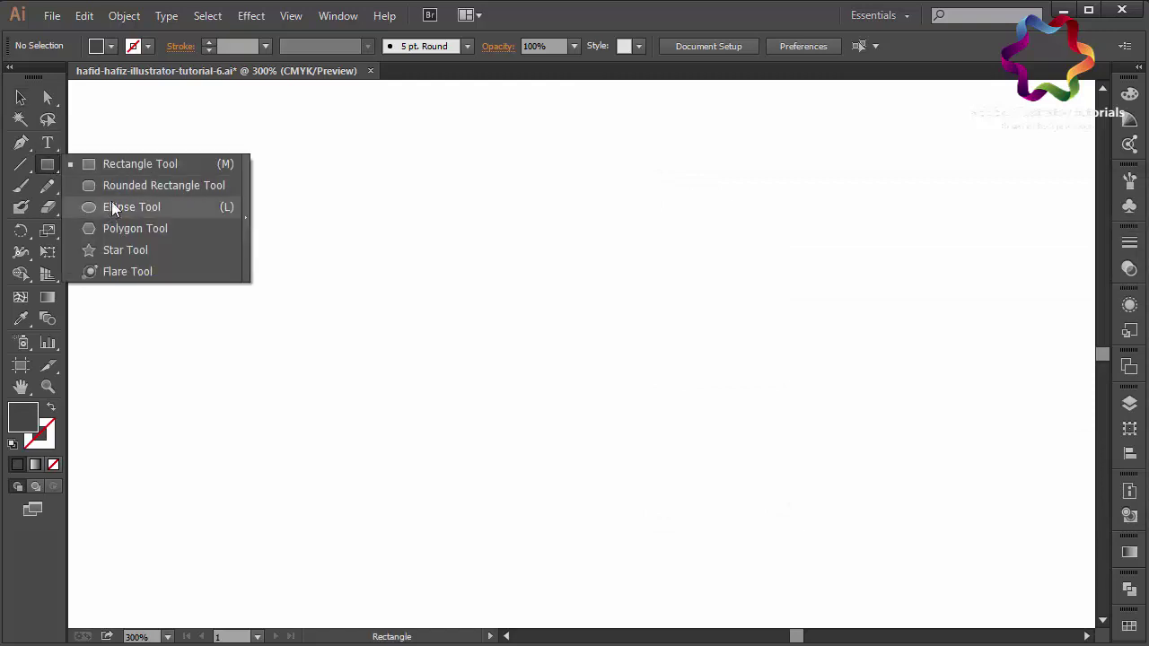
{"action": "left_click", "coordinate": [117, 186]}
{"action": "mouse_move", "coordinate": [249, 185]}
{"action": "left_mouse_down"}
{"action": "mouse_move", "coordinate": [448, 370]}
{"action": "mouse_move", "coordinate": [495, 351]}
{"action": "left_mouse_up"}
{"action": "key", "text": "ctrl+z"}
{"action": "mouse_move", "coordinate": [373, 233]}
{"action": "left_mouse_down"}
{"action": "mouse_move", "coordinate": [443, 306]}
{"action": "mouse_move", "coordinate": [467, 307]}
{"action": "left_mouse_up"}
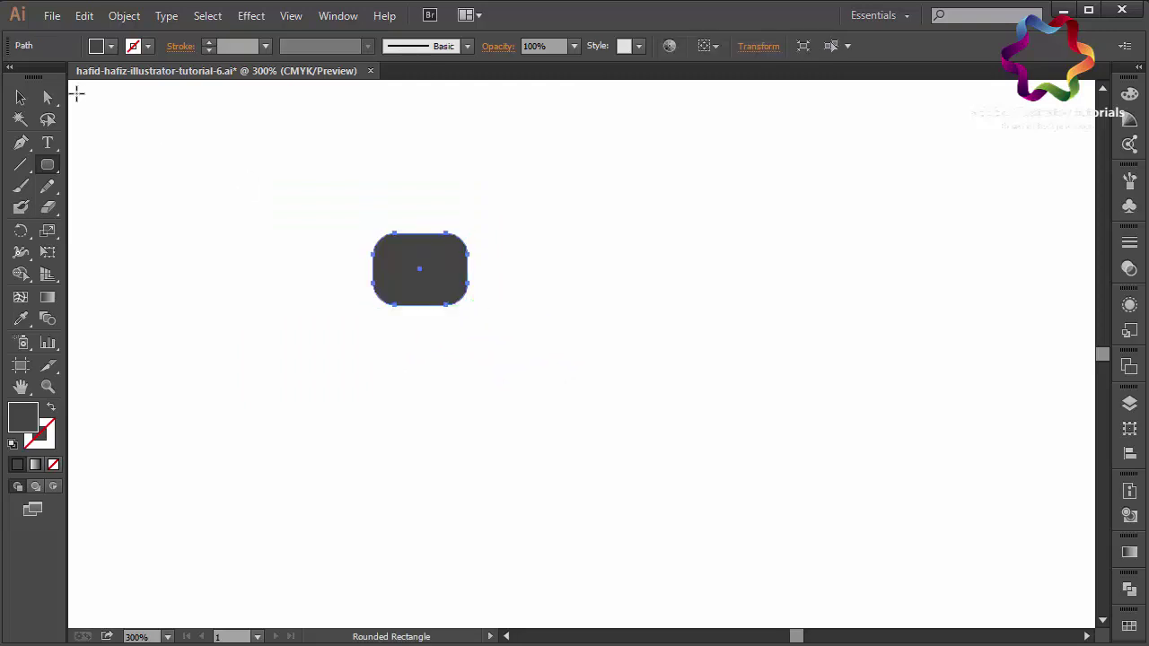
{"action": "left_click", "coordinate": [21, 97]}
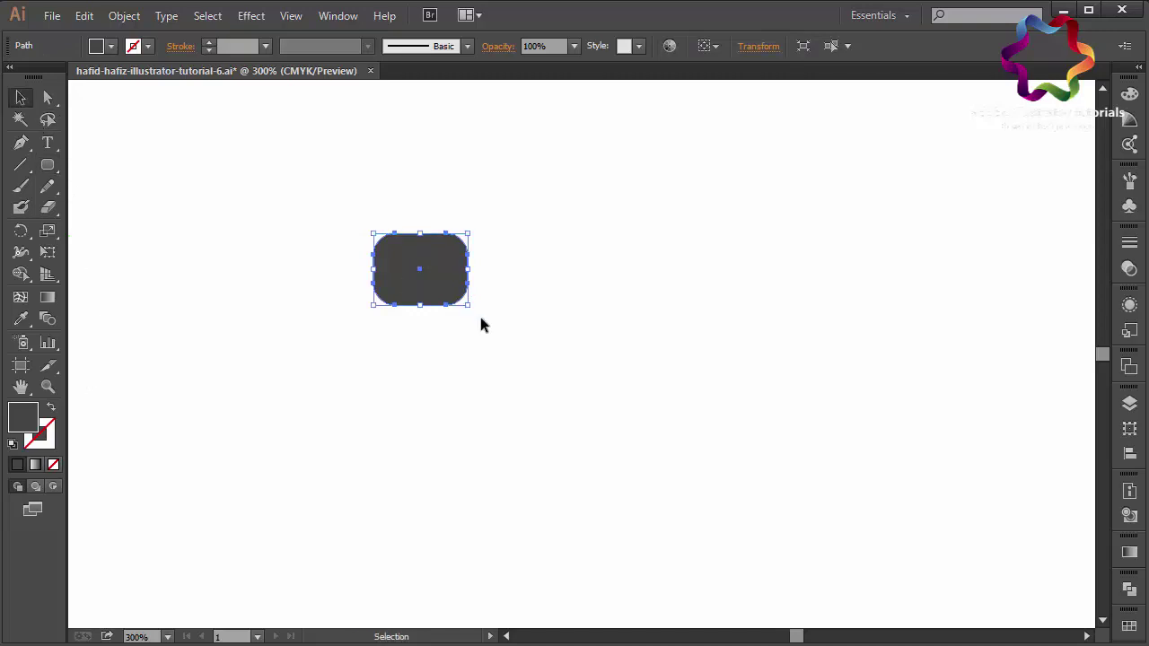
{"action": "left_click_drag", "start_coordinate": [421, 306], "coordinate": [463, 505]}
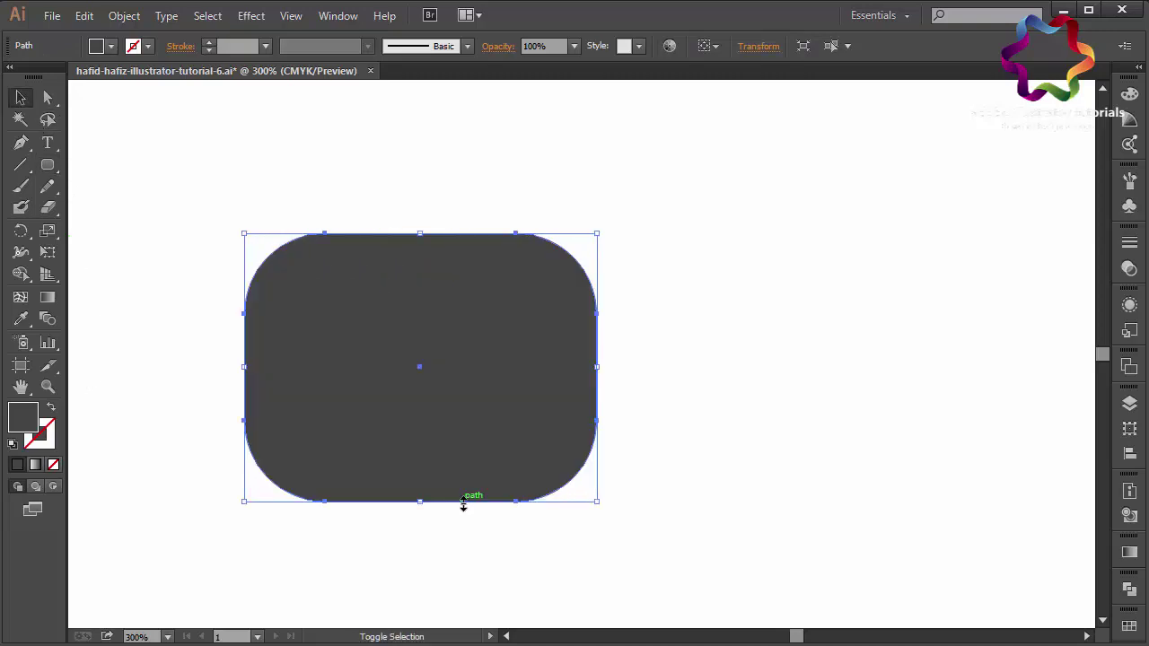
Swap fill and stroke, then set the rectangle's fill to golden yellow FFBC00
{"action": "left_click", "coordinate": [52, 410]}
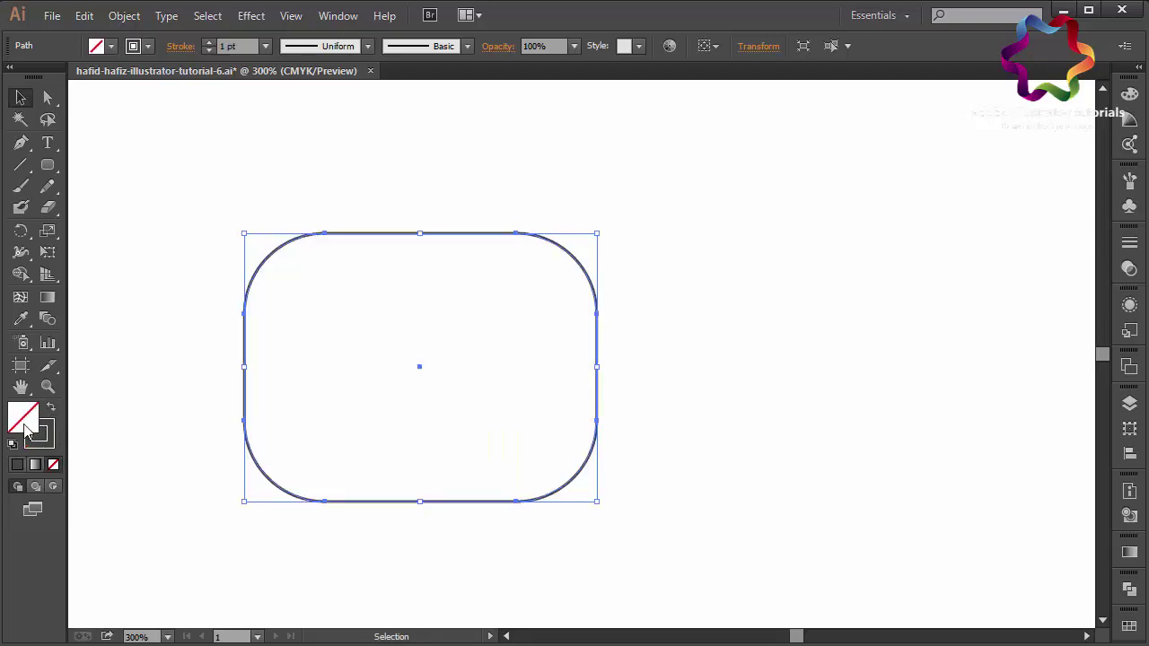
{"action": "double_click", "coordinate": [26, 433]}
{"action": "left_click", "coordinate": [829, 283]}
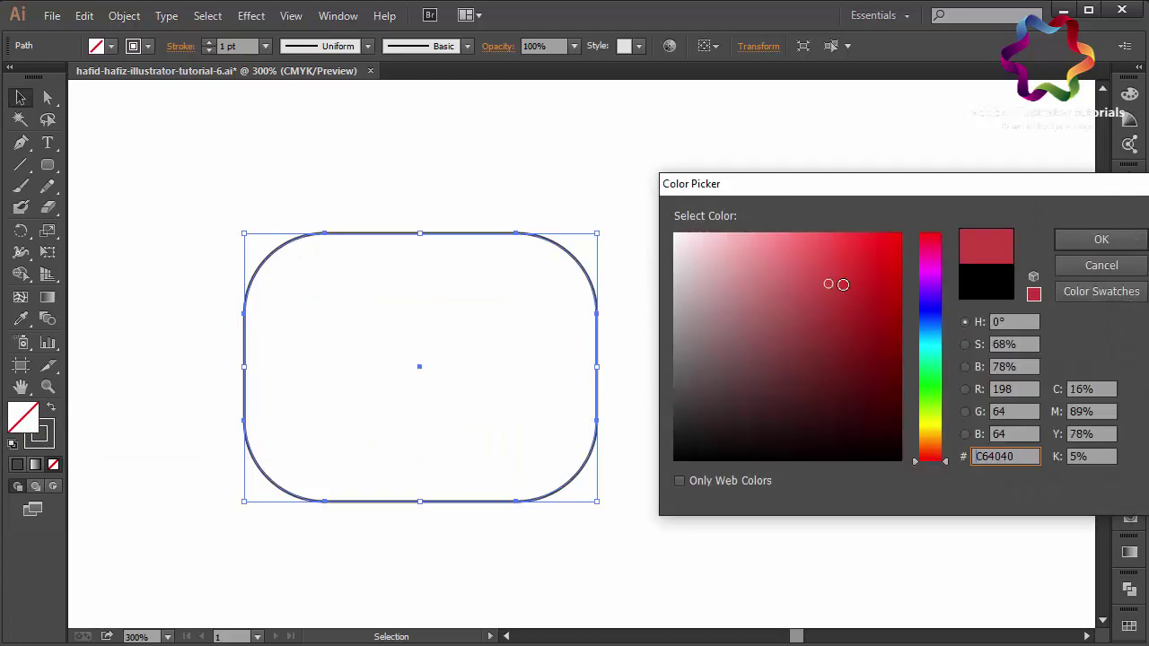
{"action": "left_click", "coordinate": [901, 306]}
{"action": "left_click_drag", "start_coordinate": [930, 359], "coordinate": [931, 440]}
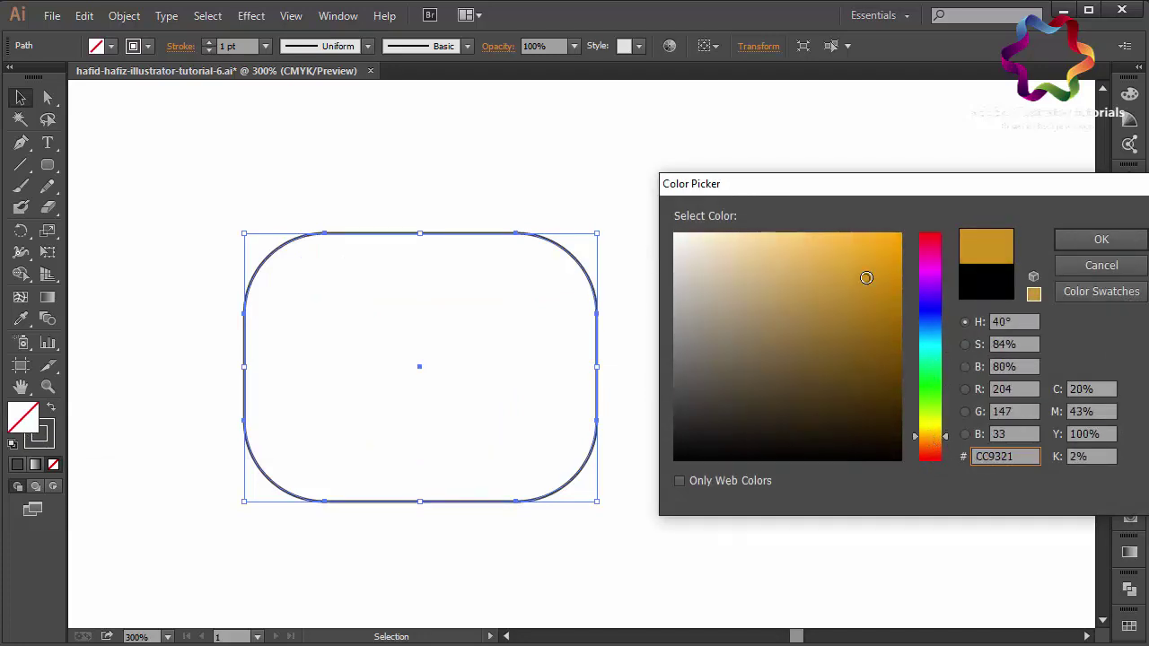
{"action": "left_click_drag", "start_coordinate": [864, 277], "coordinate": [926, 220]}
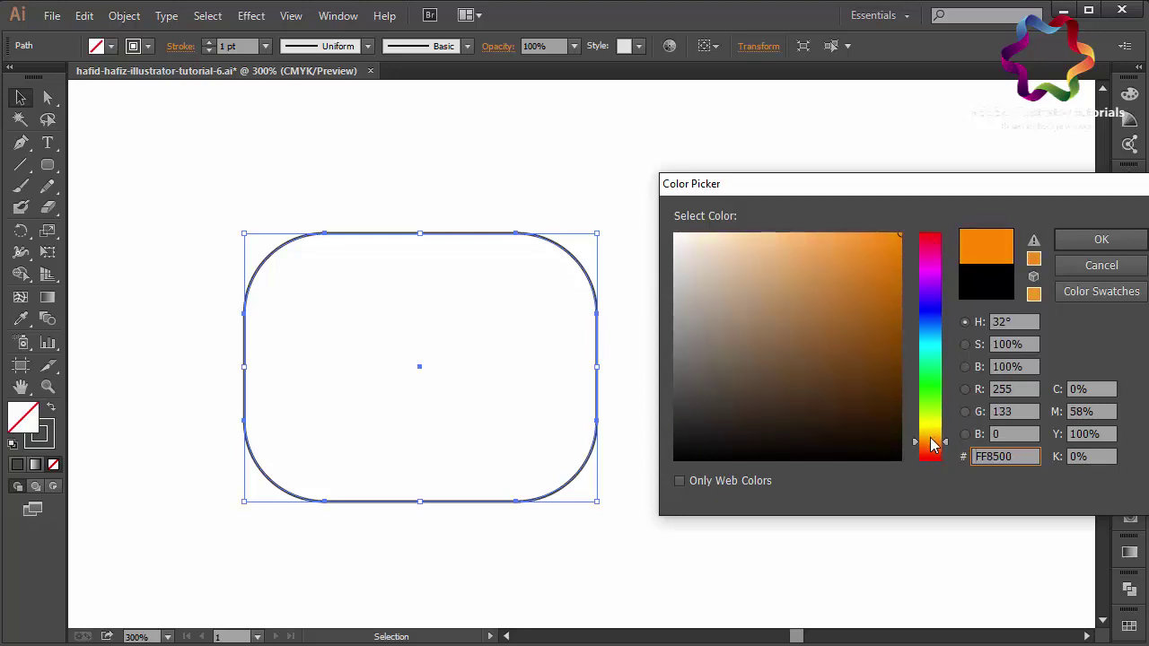
{"action": "left_click_drag", "start_coordinate": [931, 440], "coordinate": [930, 433]}
{"action": "left_click", "coordinate": [1073, 237]}
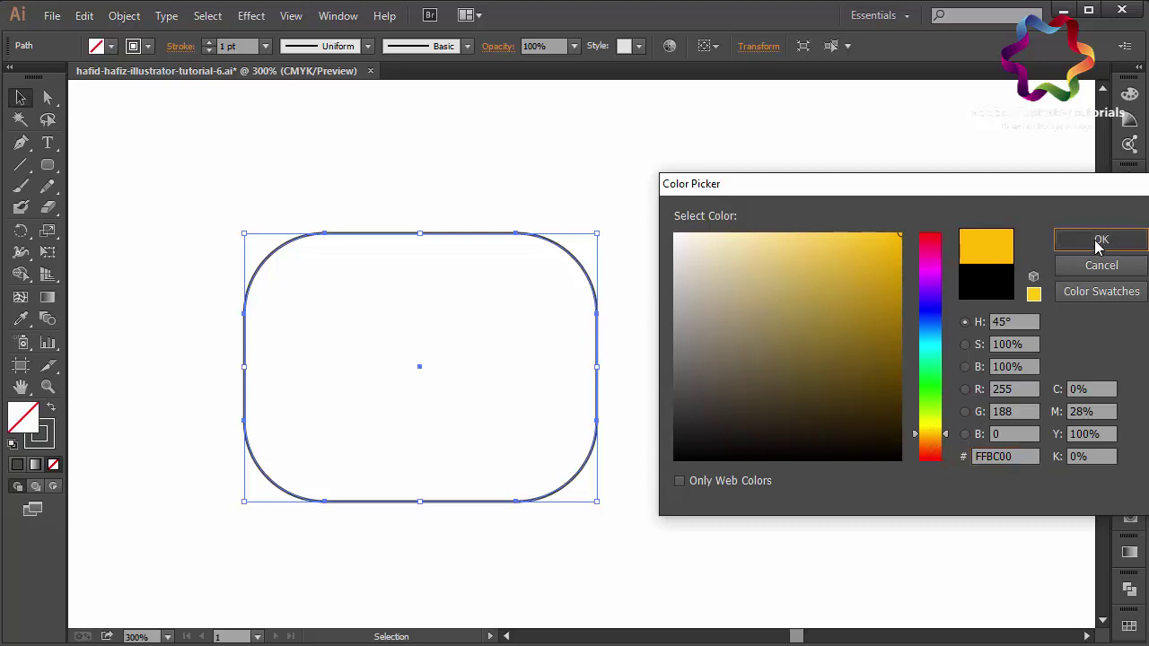
Set the outline weight to 5 pt and shift the rectangle right
{"action": "left_click", "coordinate": [49, 439]}
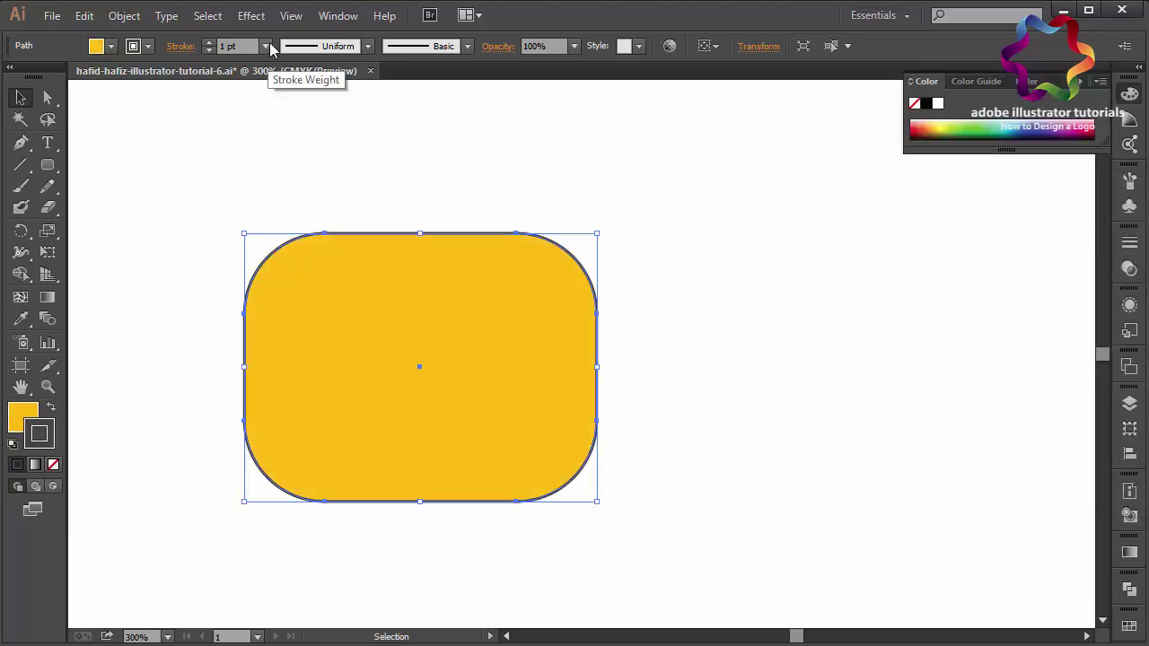
{"action": "left_click", "coordinate": [265, 47]}
{"action": "left_click", "coordinate": [284, 203]}
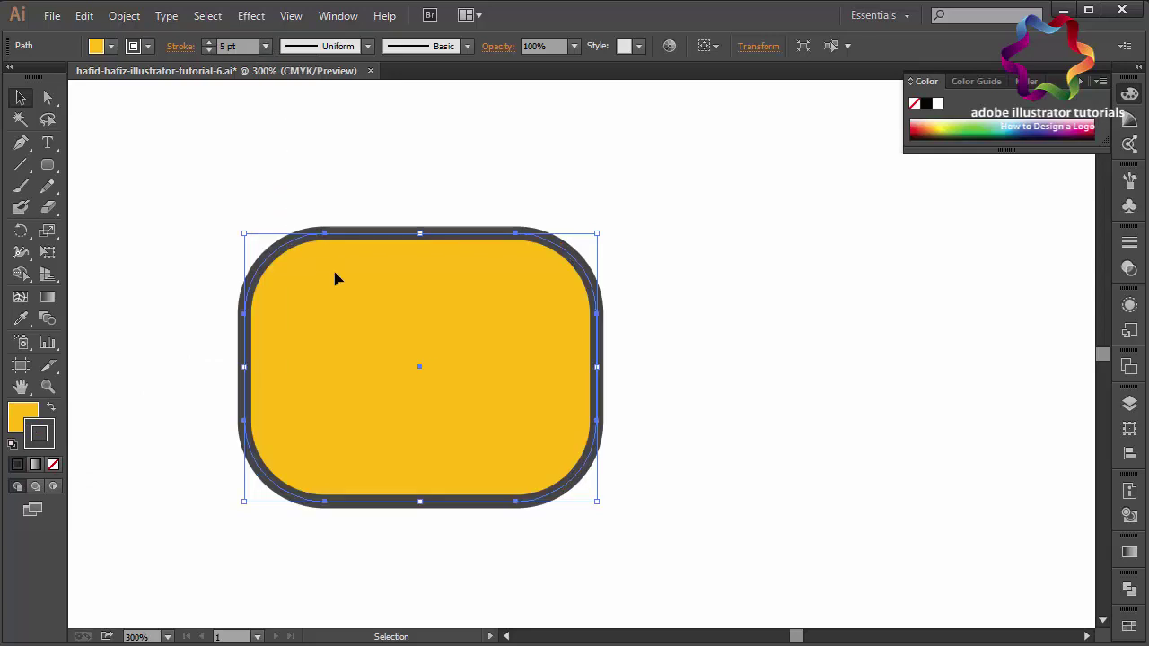
{"action": "left_click_drag", "start_coordinate": [354, 316], "coordinate": [446, 293]}
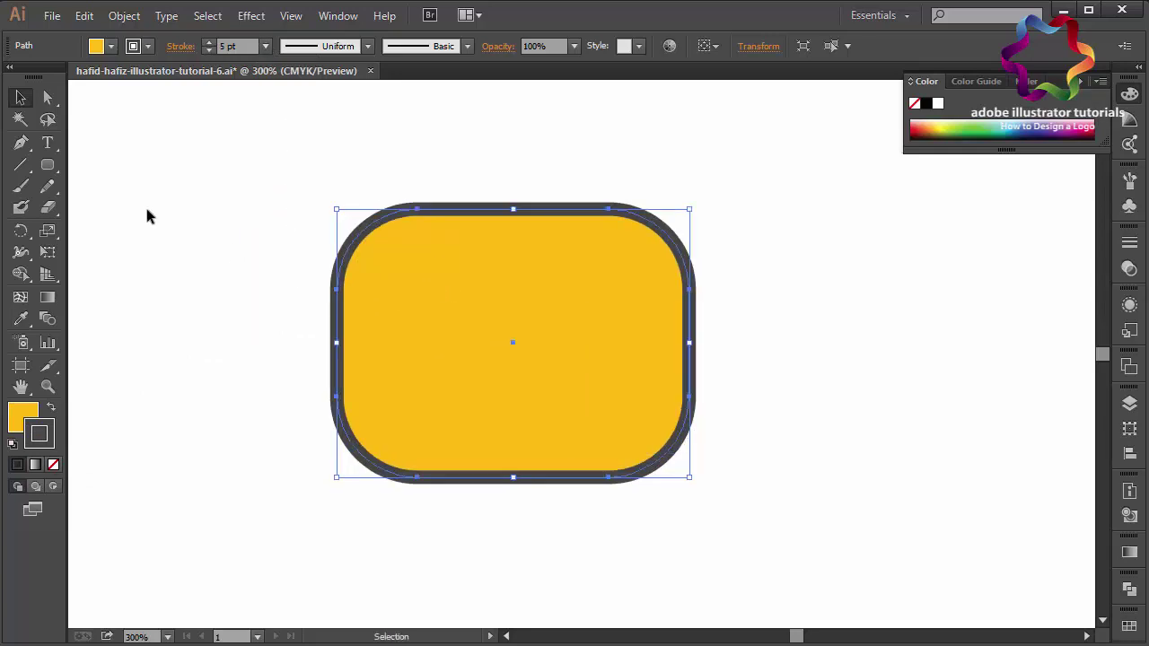
Make the rectangle's outline black and deselect it
{"action": "double_click", "coordinate": [40, 438]}
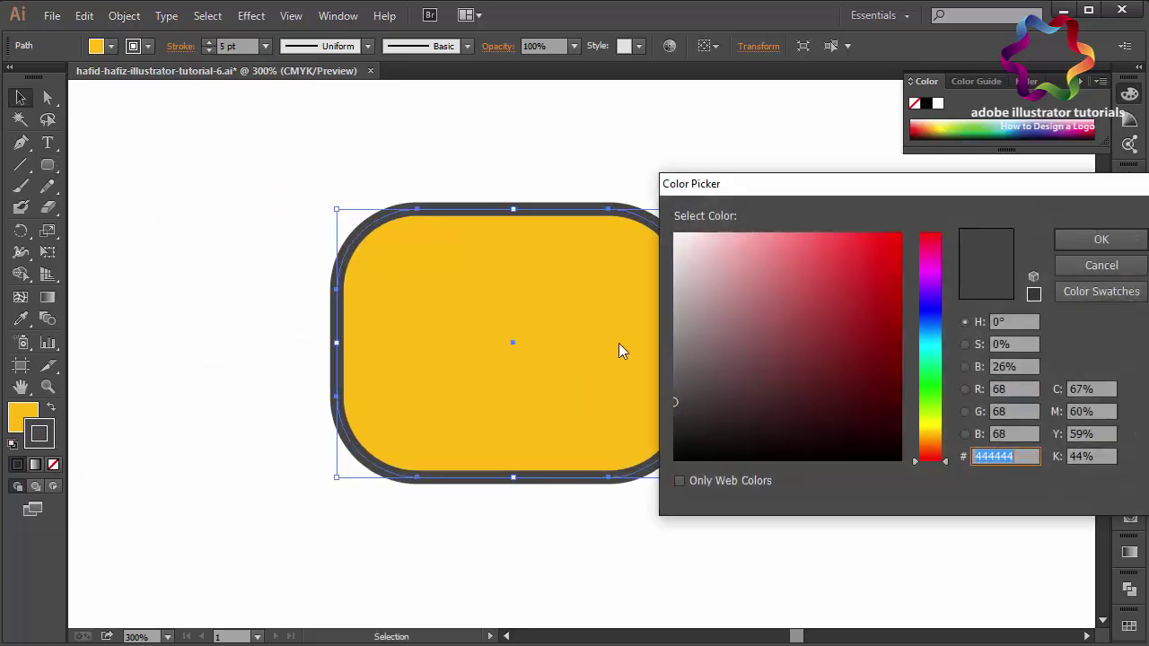
{"action": "mouse_move", "coordinate": [703, 360]}
{"action": "left_mouse_down"}
{"action": "mouse_move", "coordinate": [675, 385]}
{"action": "mouse_move", "coordinate": [669, 458]}
{"action": "left_mouse_up"}
{"action": "key", "text": "Return"}
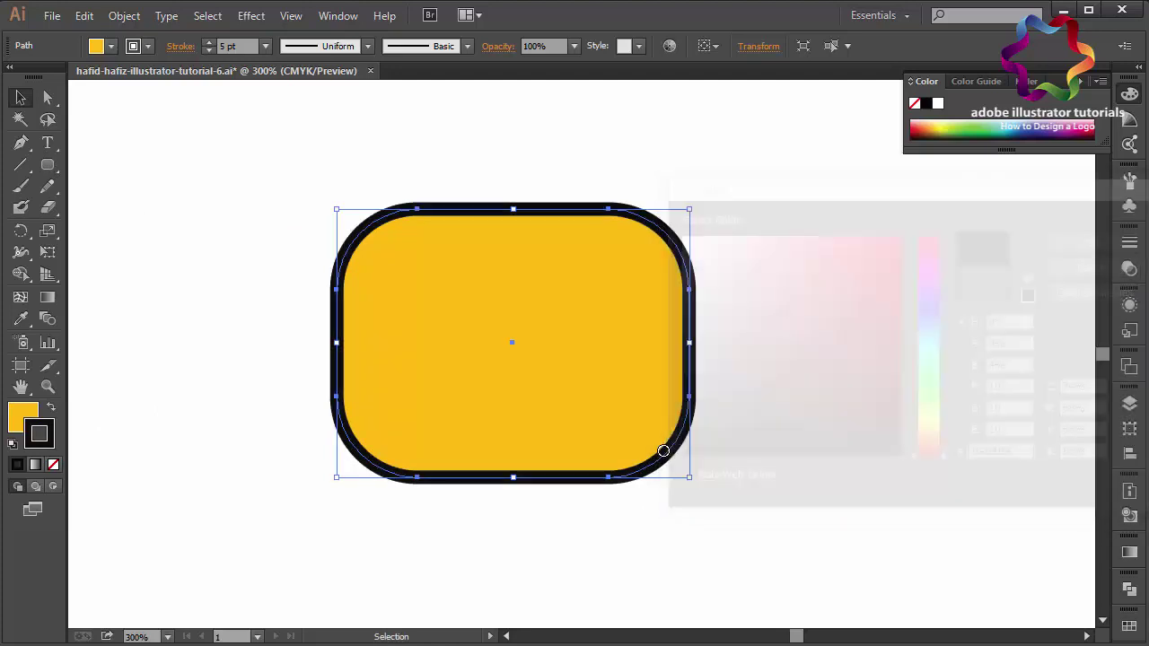
{"action": "left_click", "coordinate": [282, 321]}
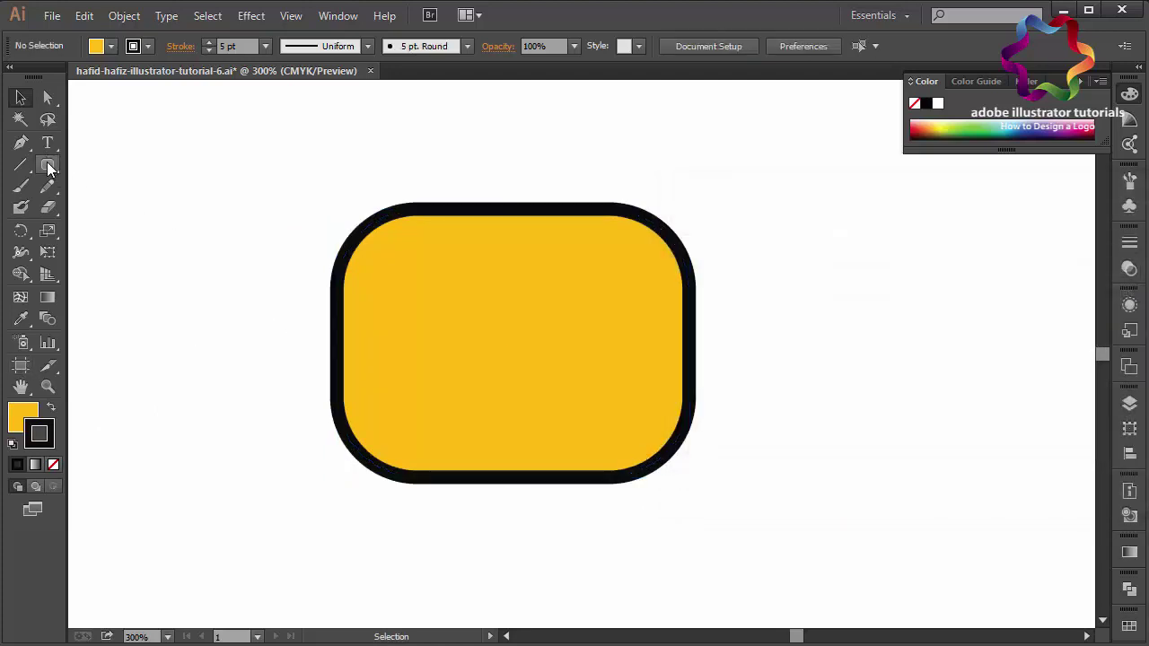
{"action": "left_click", "coordinate": [48, 164]}
Draw a white lens circle on the body's left and a small circle at upper left
{"action": "left_click", "coordinate": [110, 206]}
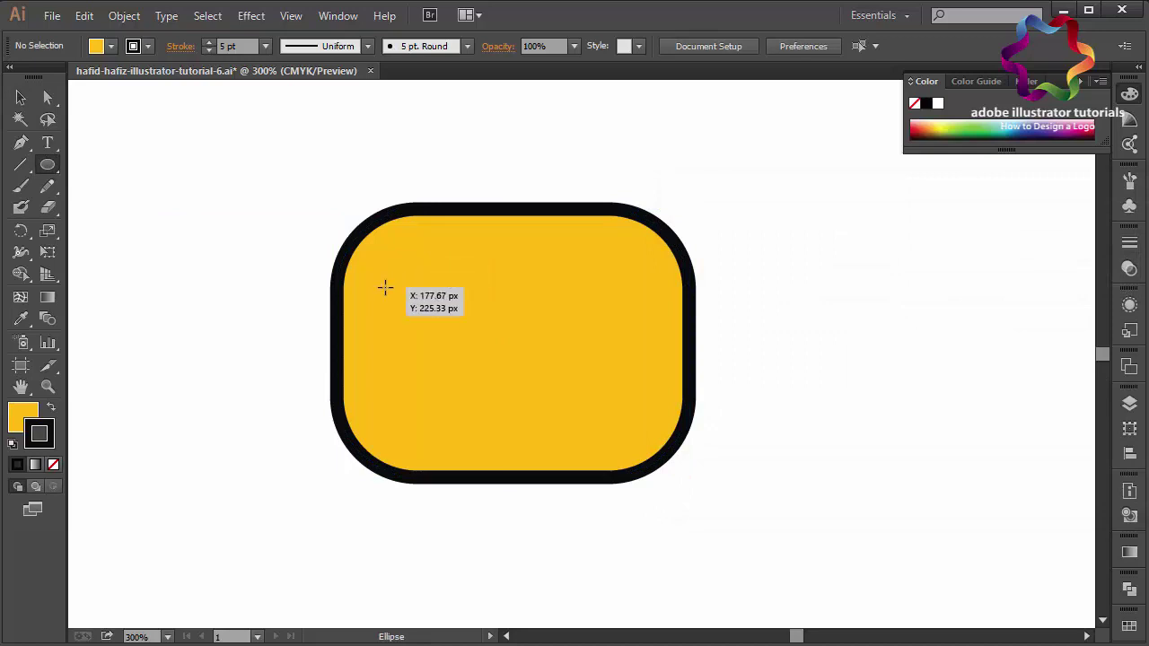
{"action": "left_click_drag", "start_coordinate": [385, 287], "coordinate": [516, 429]}
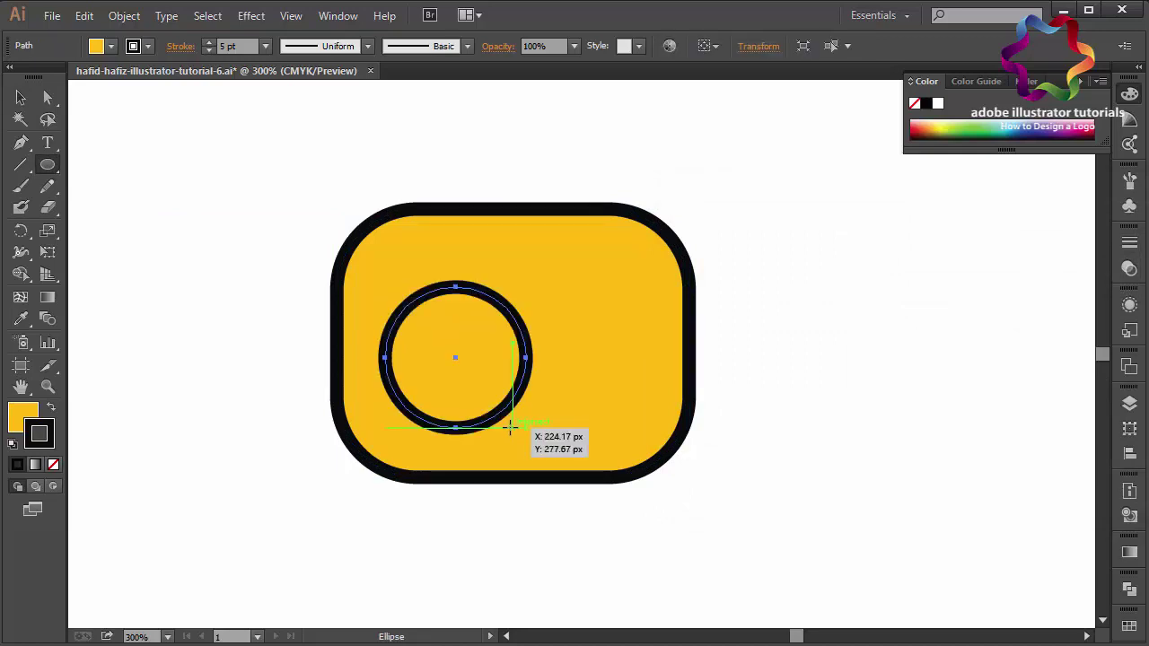
{"action": "double_click", "coordinate": [26, 413]}
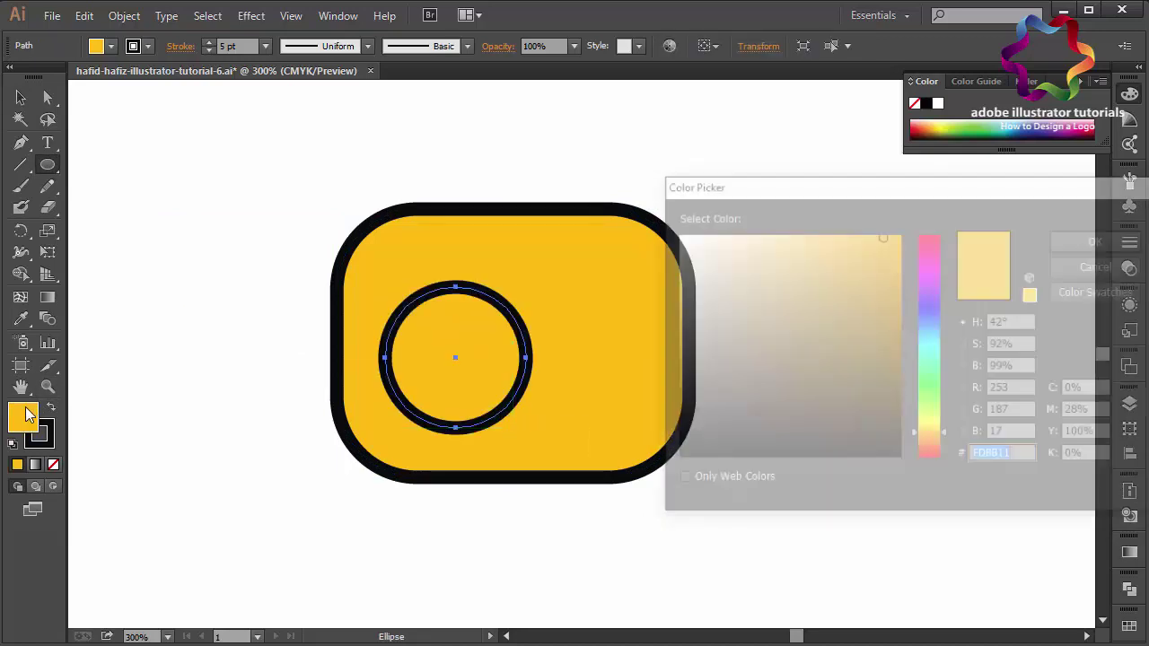
{"action": "left_click_drag", "start_coordinate": [710, 304], "coordinate": [665, 226]}
{"action": "key", "text": "Return"}
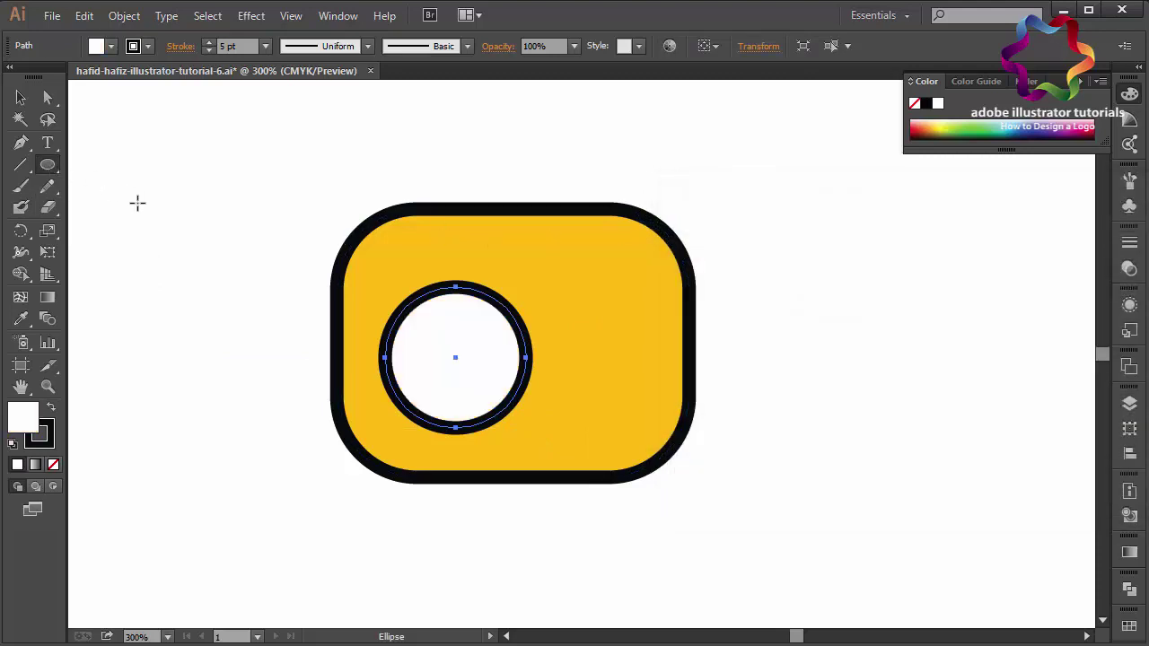
{"action": "mouse_move", "coordinate": [149, 209]}
{"action": "left_mouse_down"}
{"action": "mouse_move", "coordinate": [214, 292]}
{"action": "mouse_move", "coordinate": [197, 282]}
{"action": "left_mouse_up"}
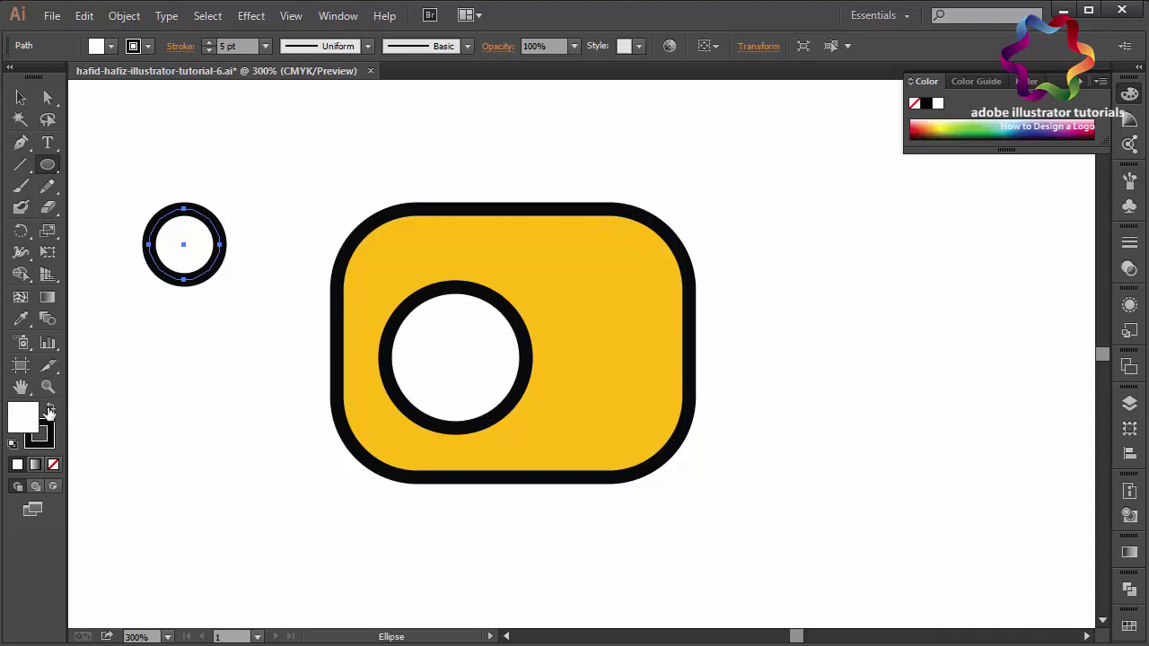
Make the small circle solid black without outline and place tiny highlight circles over it
{"action": "left_click", "coordinate": [52, 411]}
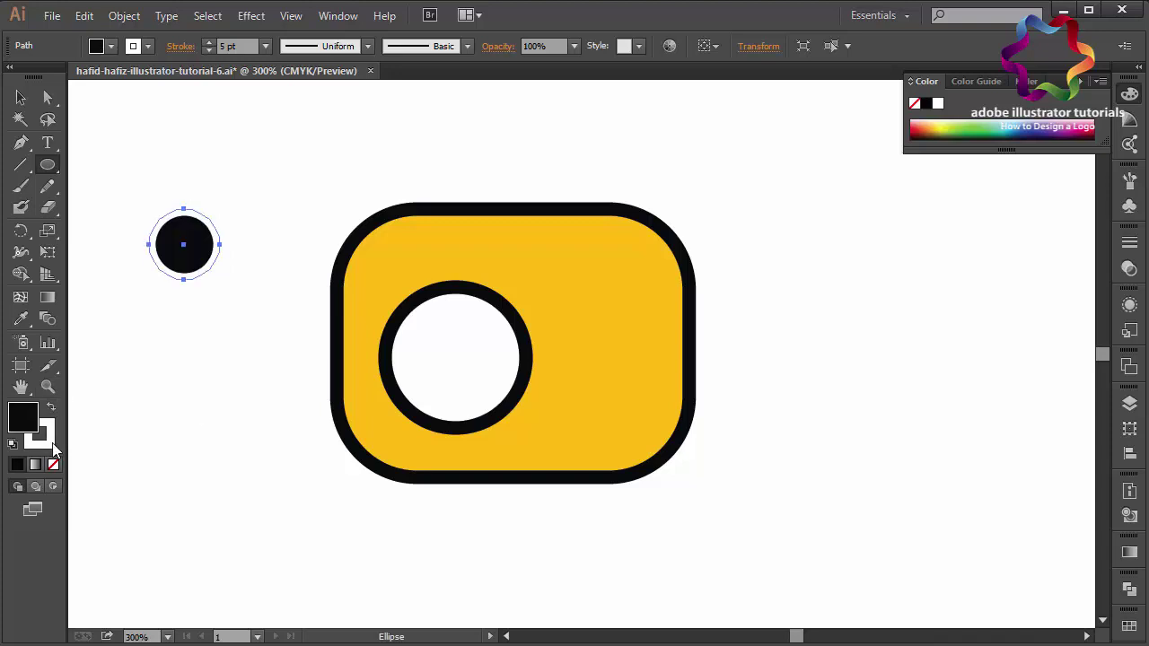
{"action": "left_click", "coordinate": [53, 465]}
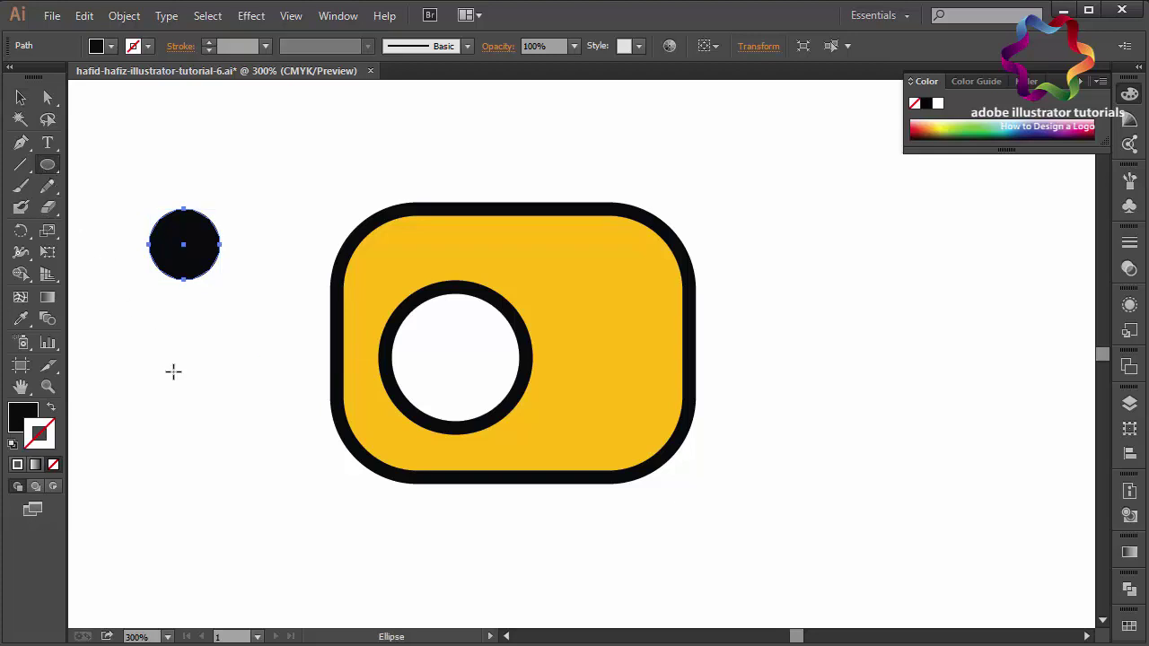
{"action": "mouse_move", "coordinate": [174, 372]}
{"action": "left_mouse_down"}
{"action": "mouse_move", "coordinate": [198, 391]}
{"action": "mouse_move", "coordinate": [193, 415]}
{"action": "left_mouse_up"}
{"action": "left_click", "coordinate": [21, 98]}
{"action": "left_click_drag", "start_coordinate": [237, 363], "coordinate": [180, 428]}
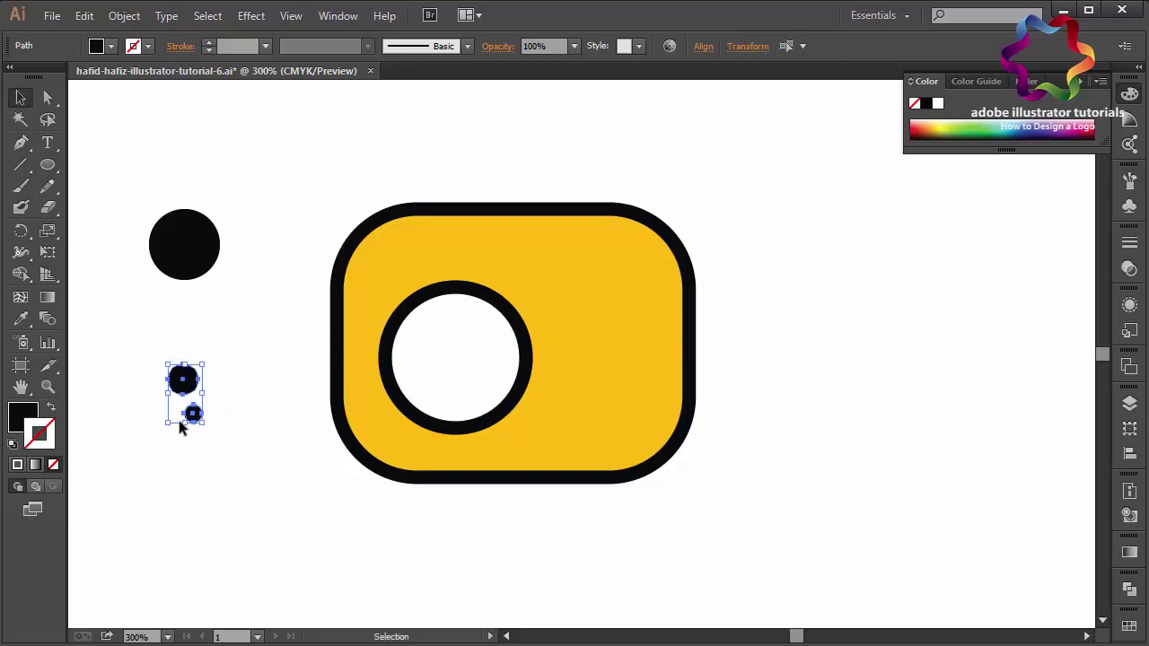
{"action": "left_click_drag", "start_coordinate": [184, 381], "coordinate": [184, 238]}
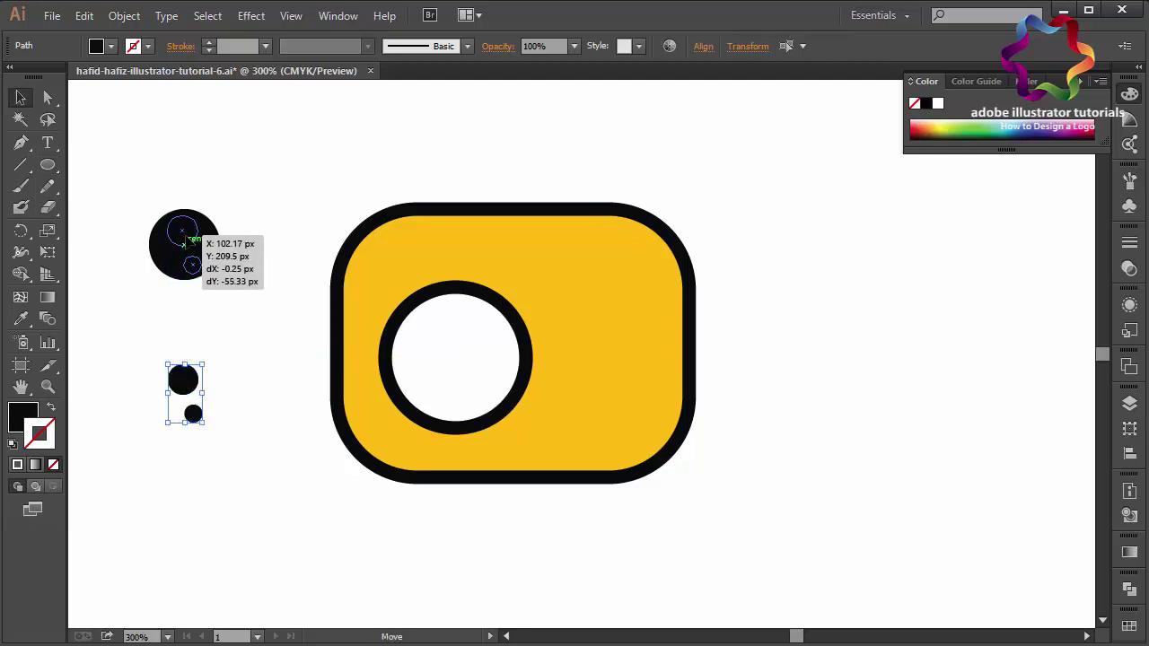
{"action": "left_click_drag", "start_coordinate": [183, 235], "coordinate": [213, 284]}
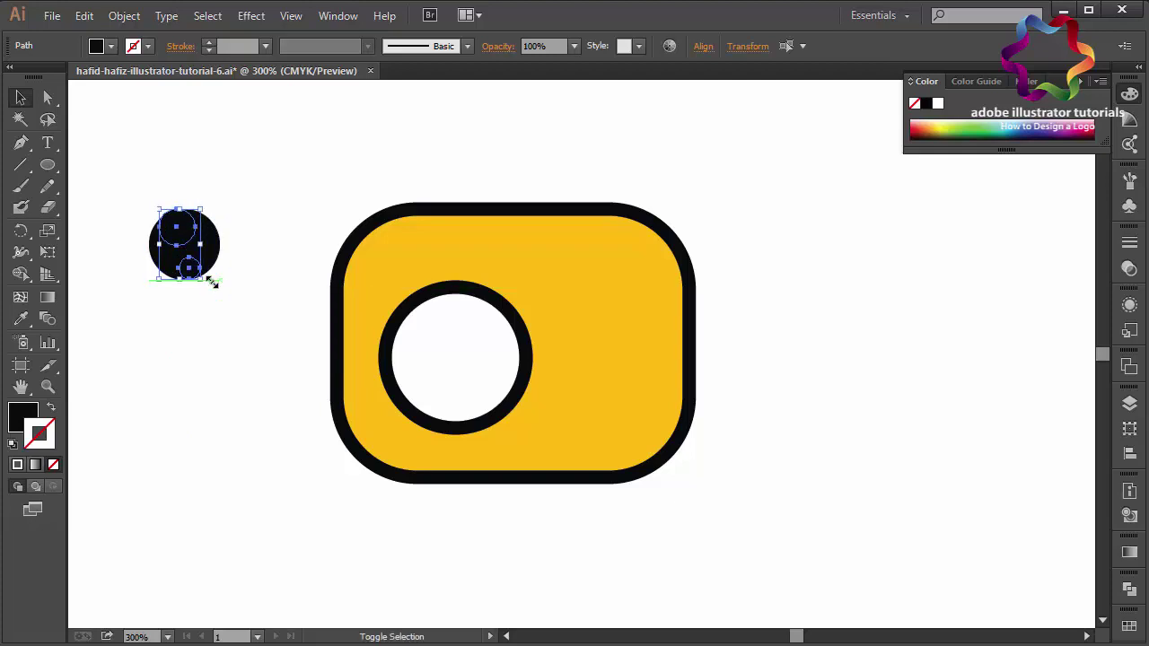
Subtract the highlights with Pathfinder Minus Front and move the pupil into the lens
{"action": "double_click", "coordinate": [21, 415]}
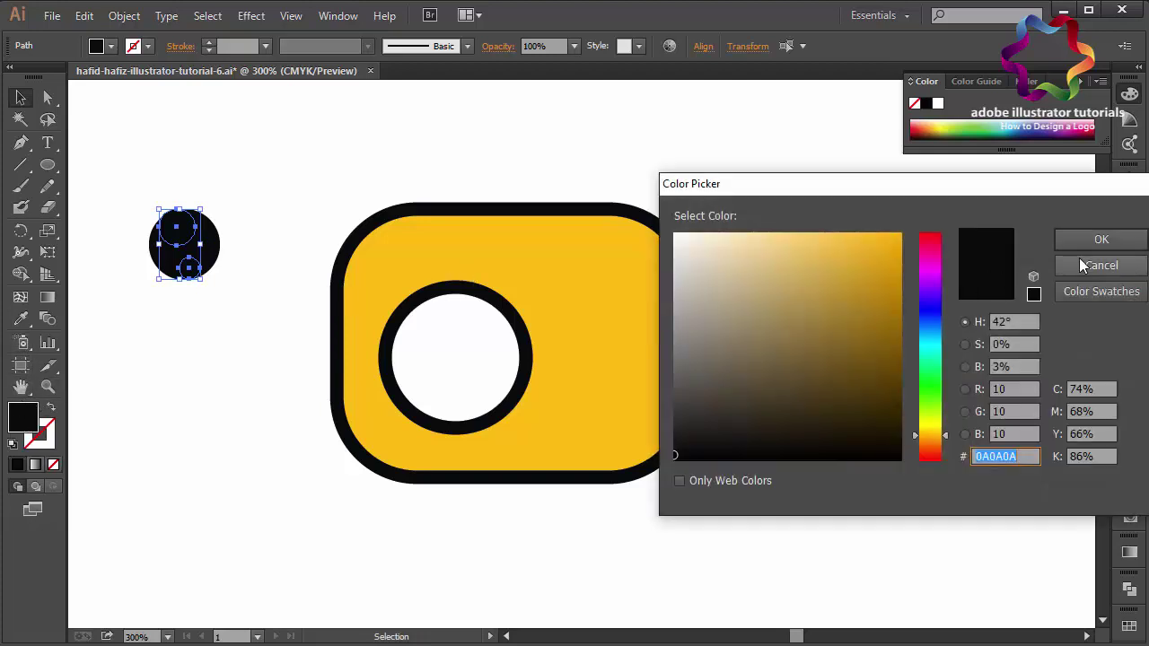
{"action": "left_click", "coordinate": [1082, 276]}
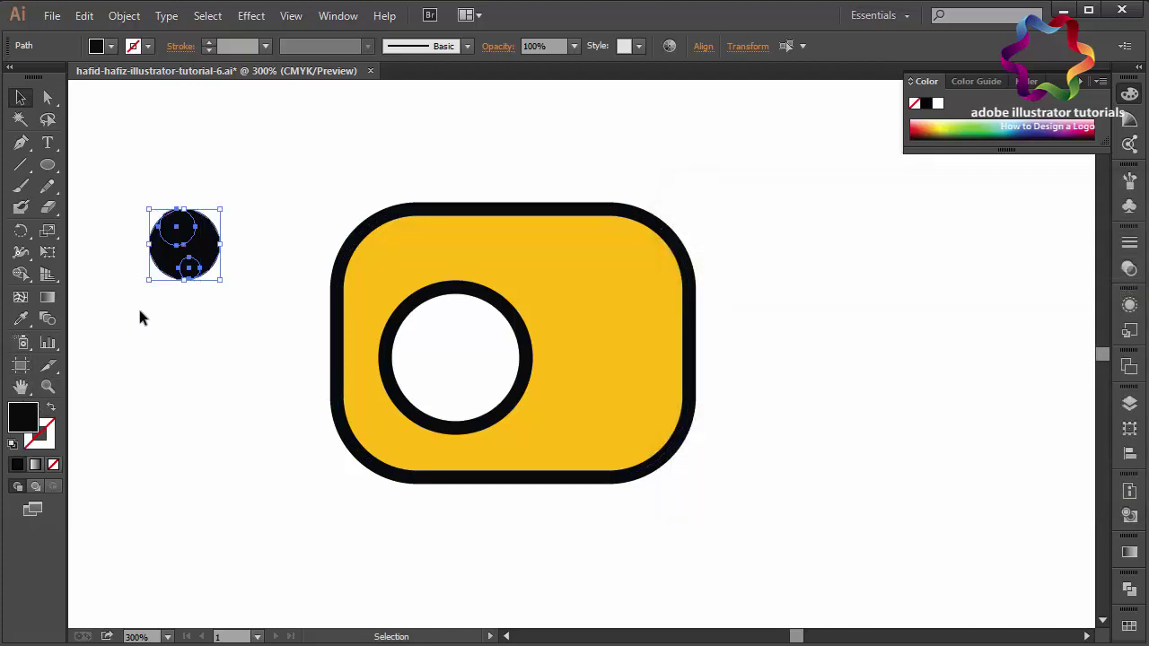
{"action": "left_click", "coordinate": [1130, 590]}
{"action": "left_click", "coordinate": [957, 577]}
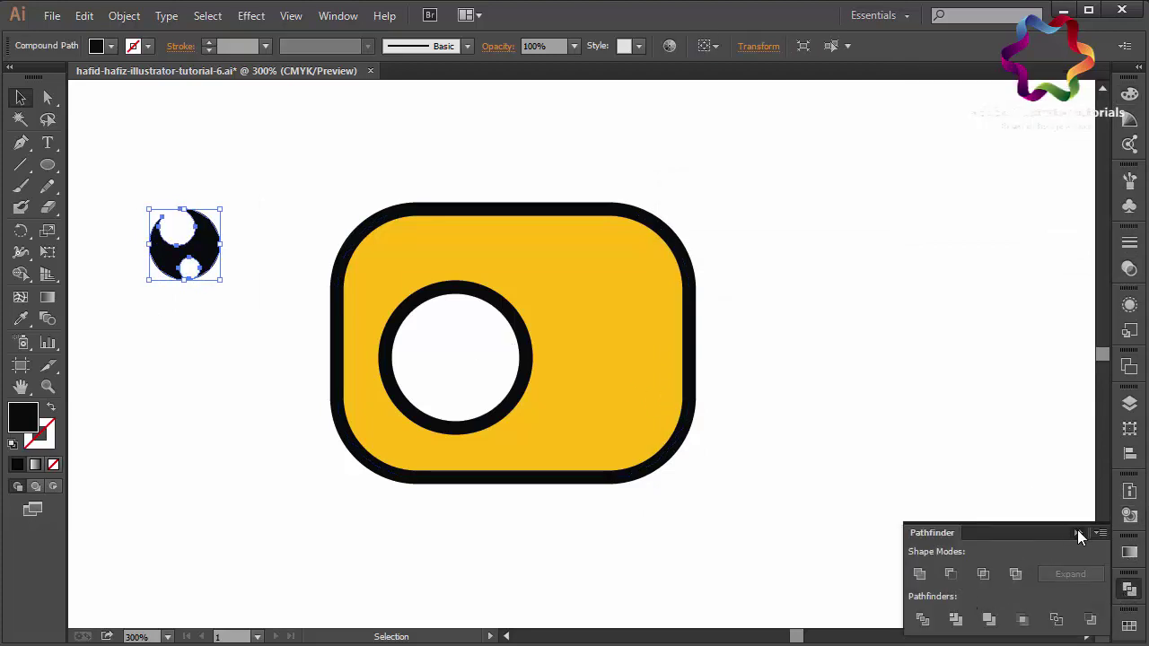
{"action": "left_click", "coordinate": [1077, 532]}
{"action": "left_click", "coordinate": [980, 490]}
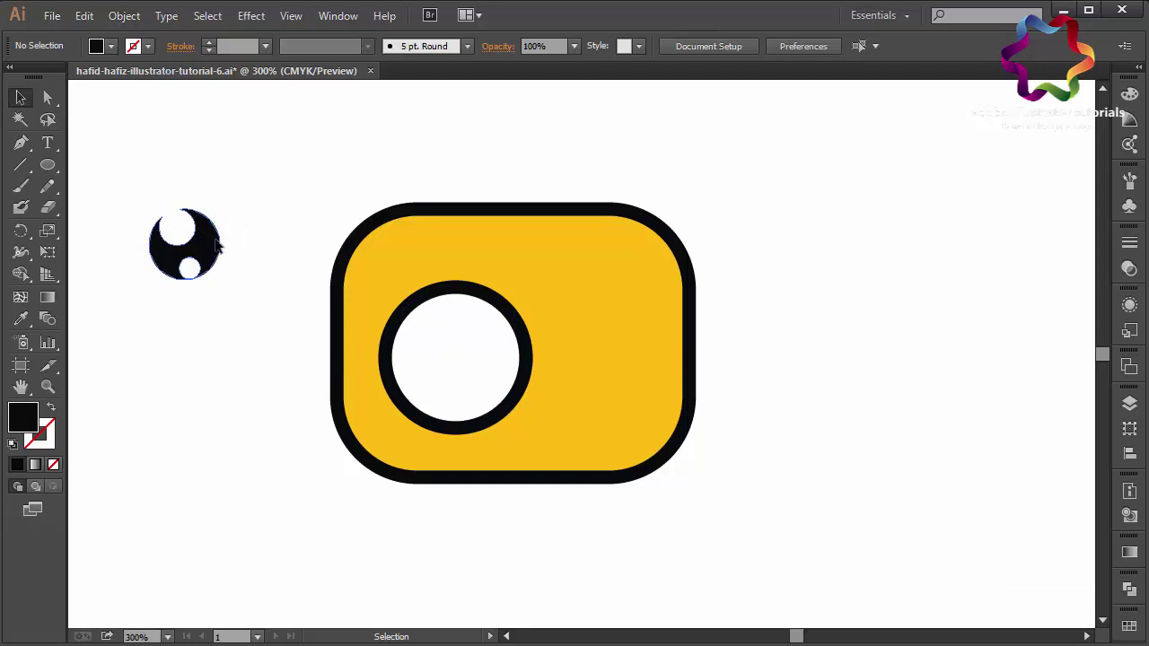
{"action": "left_click_drag", "start_coordinate": [215, 245], "coordinate": [466, 359]}
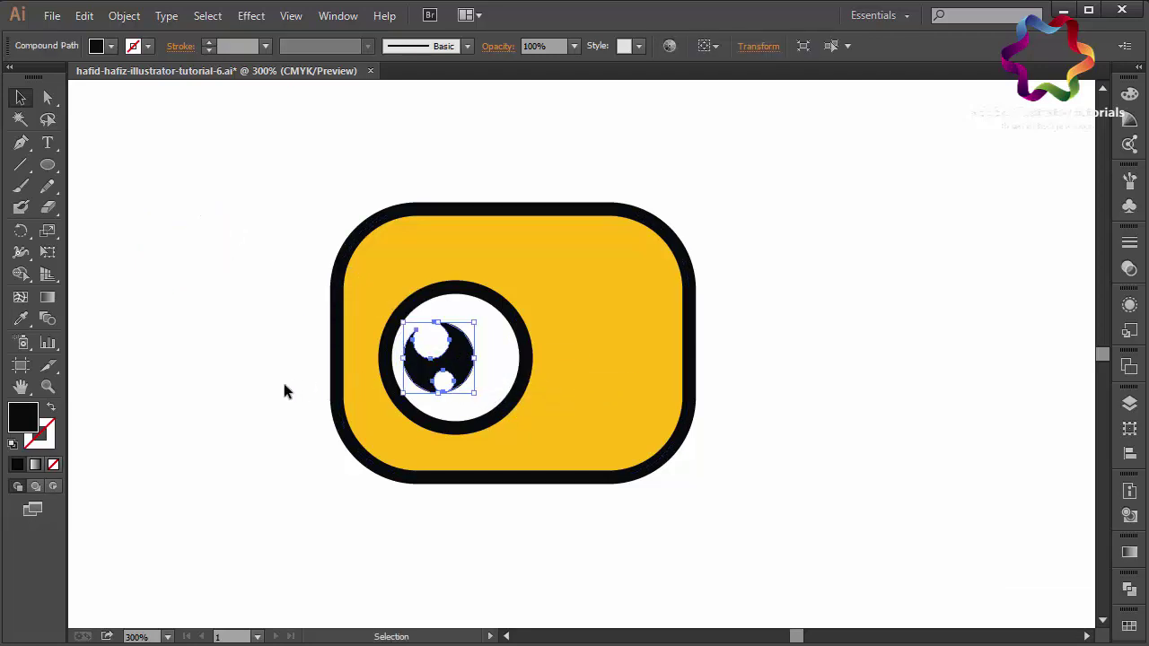
Draw a crescent path with the Pen tool along the eye's lower right rim
{"action": "left_click", "coordinate": [241, 389]}
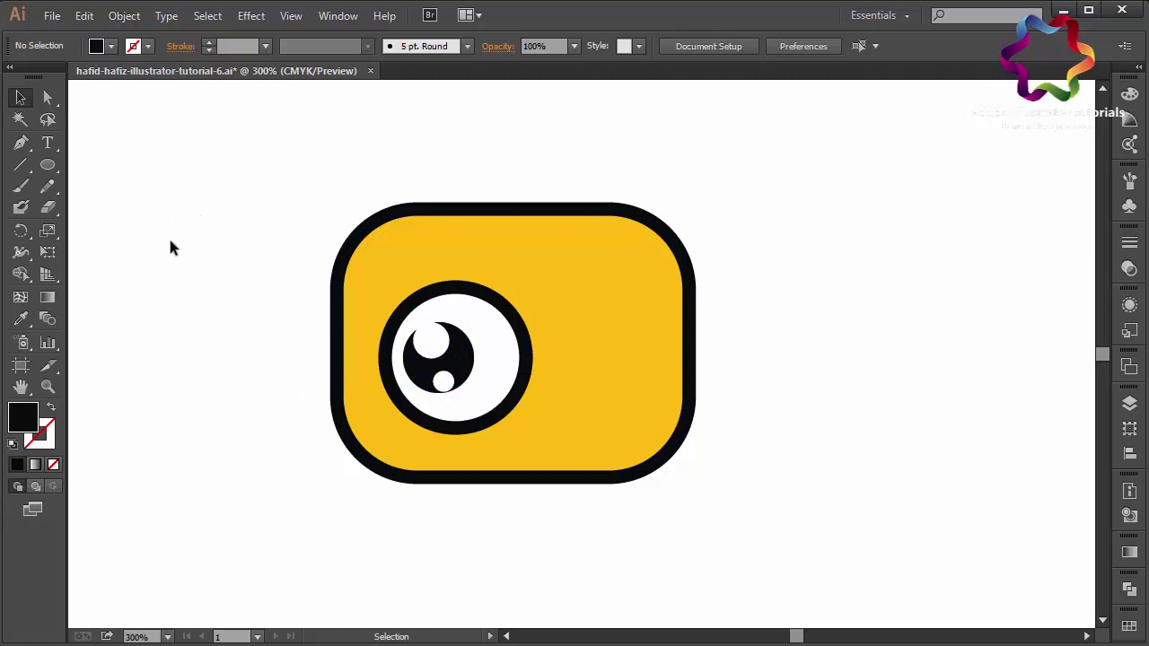
{"action": "left_click", "coordinate": [20, 144]}
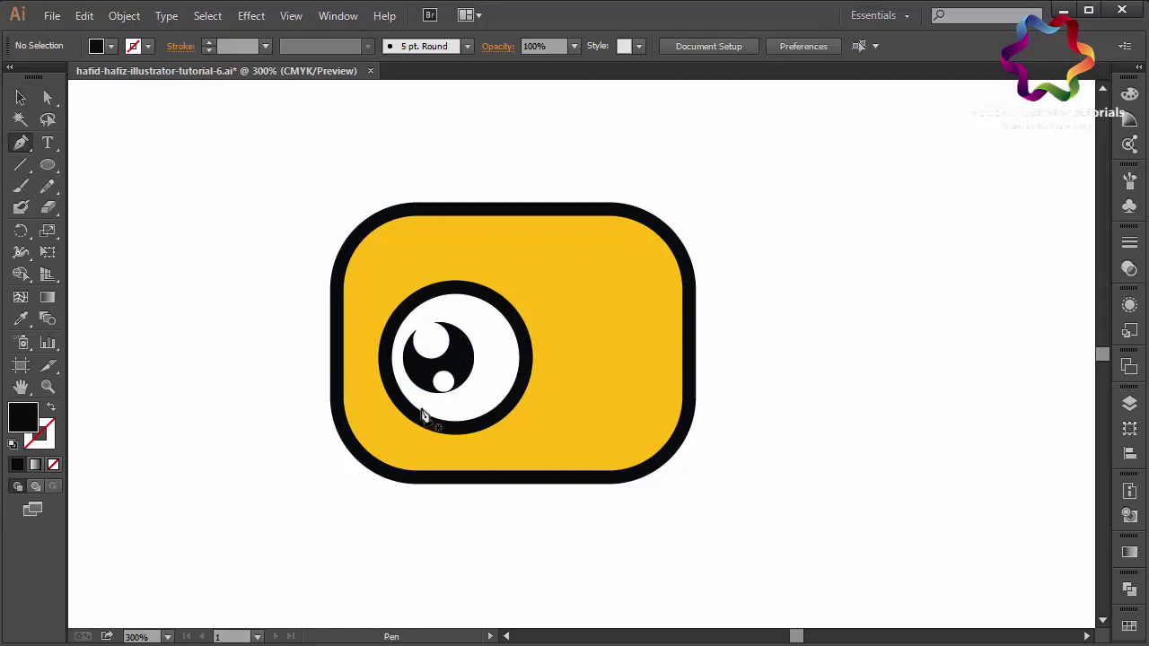
{"action": "key", "text": "ctrl+plus"}
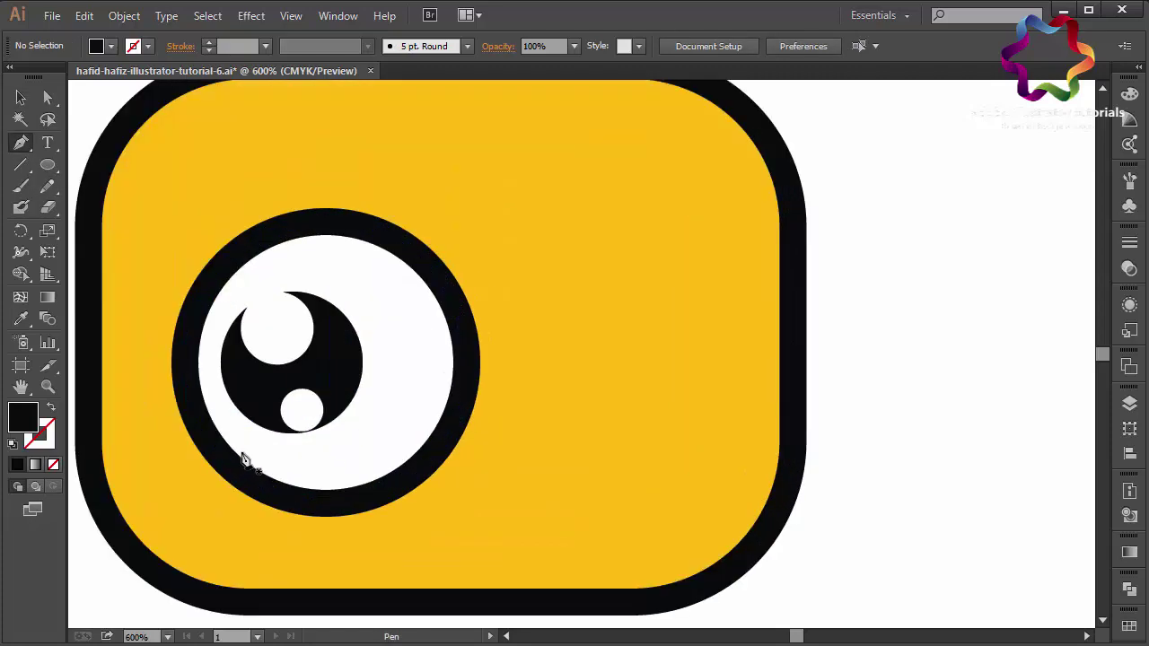
{"action": "left_click", "coordinate": [239, 458]}
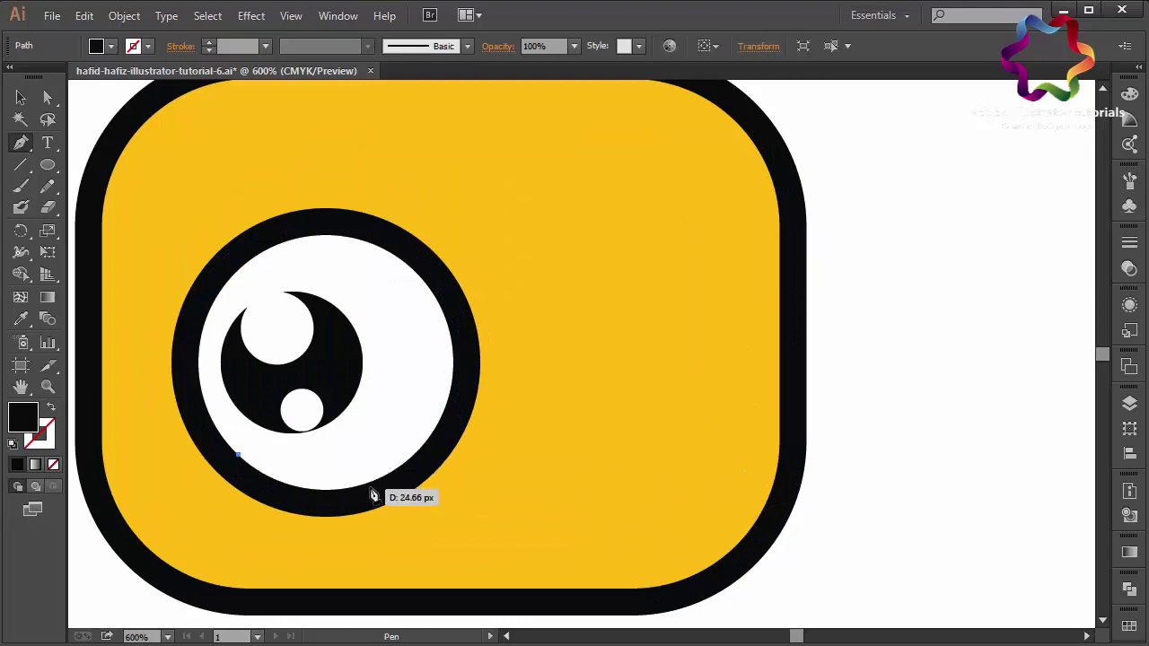
{"action": "left_click_drag", "start_coordinate": [383, 477], "coordinate": [470, 442]}
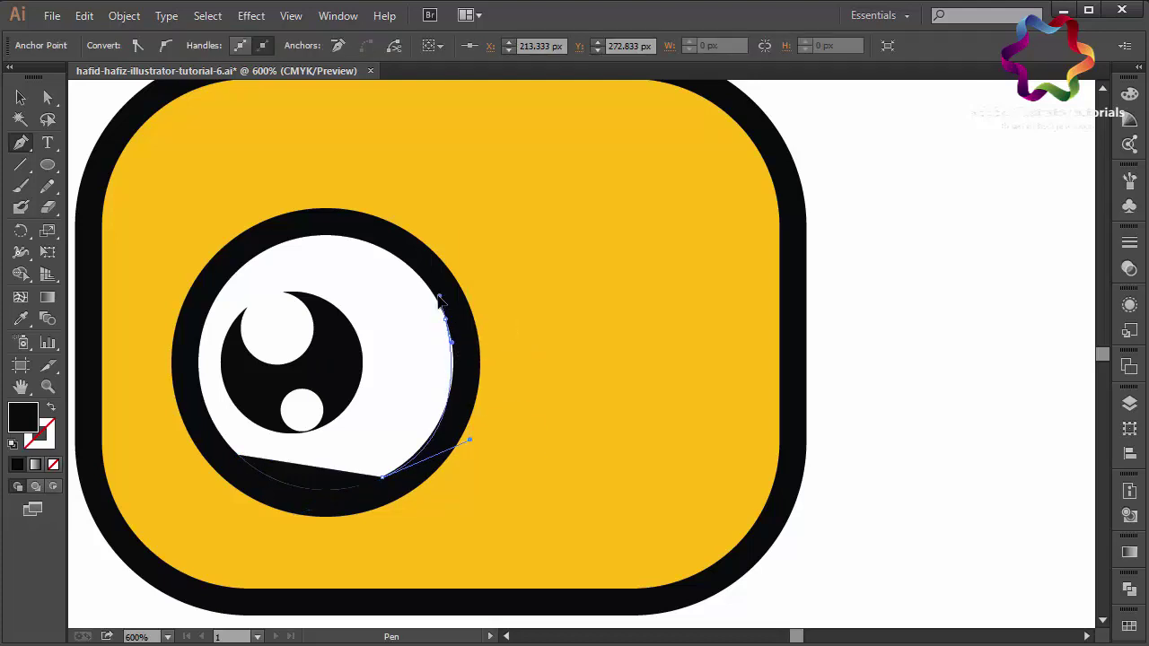
{"action": "left_click", "coordinate": [438, 312]}
{"action": "key", "text": "ctrl+z"}
{"action": "key", "text": "ctrl+z"}
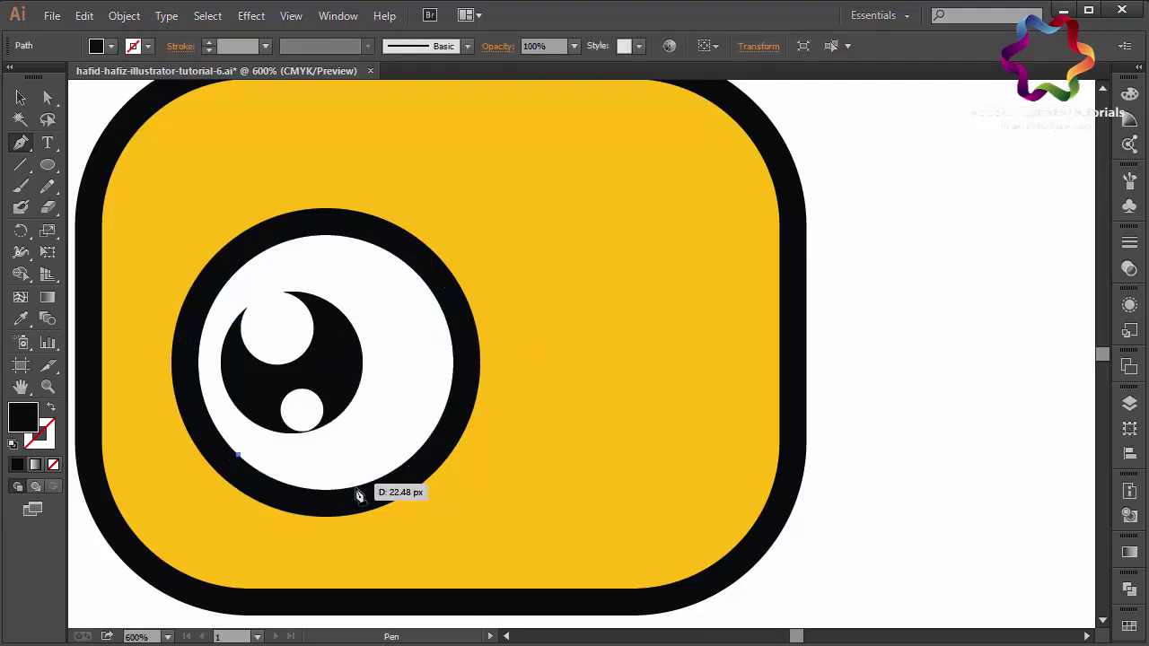
{"action": "left_click", "coordinate": [346, 489]}
{"action": "left_click_drag", "start_coordinate": [347, 490], "coordinate": [409, 483]}
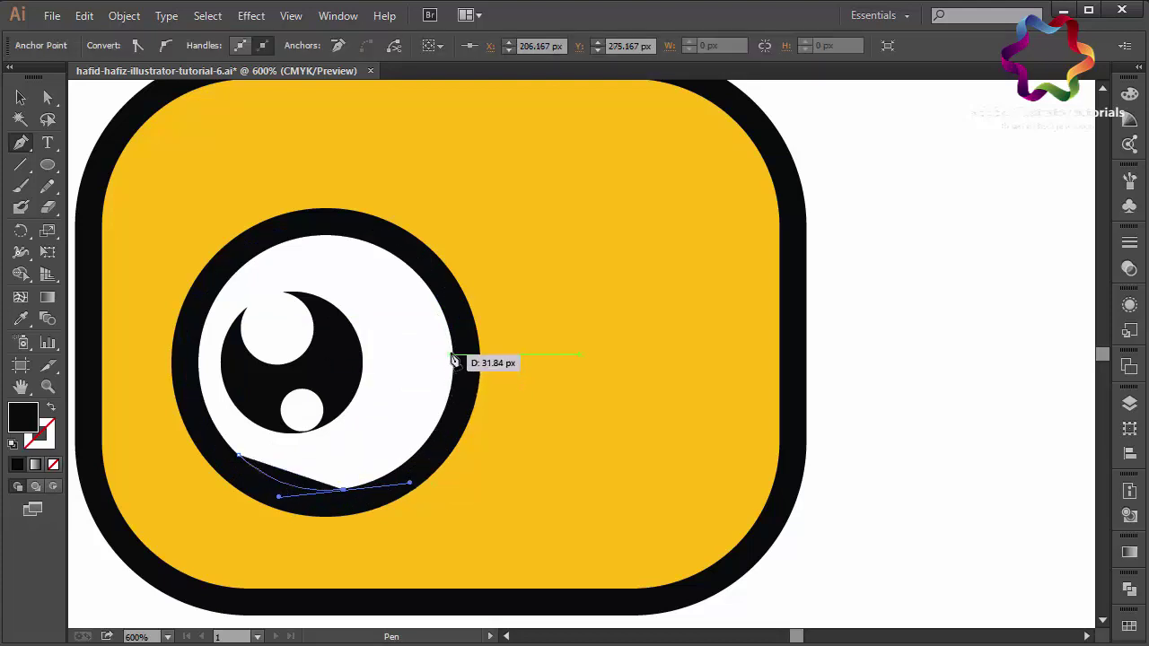
{"action": "left_click_drag", "start_coordinate": [451, 347], "coordinate": [438, 278]}
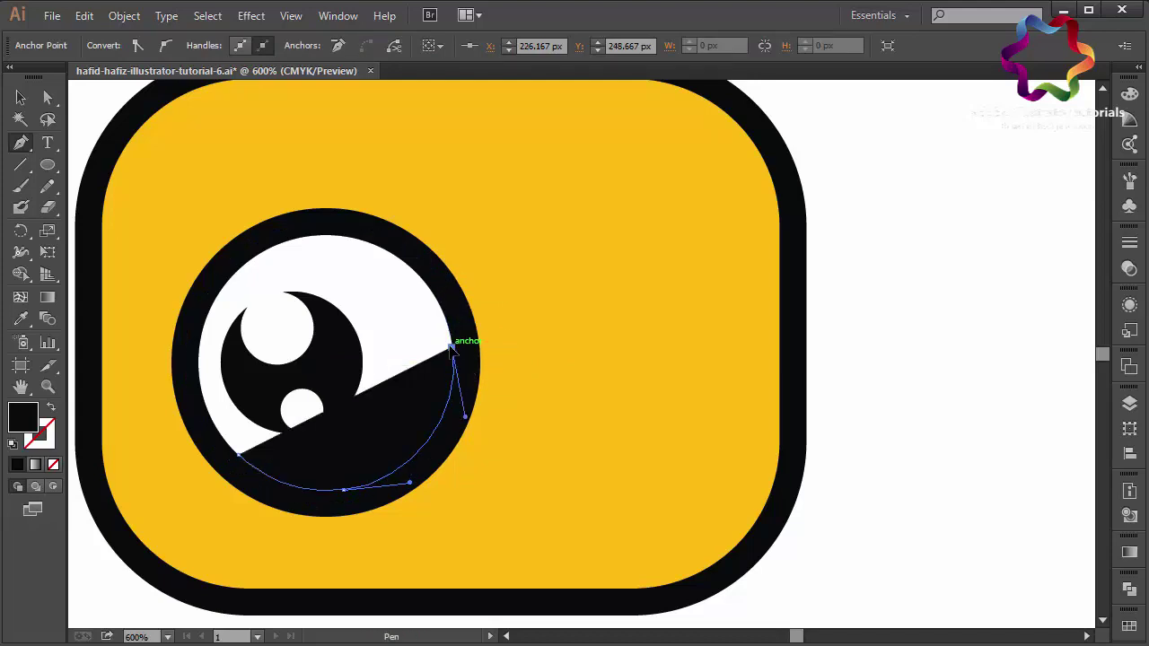
{"action": "left_click", "coordinate": [451, 347]}
{"action": "left_click_drag", "start_coordinate": [369, 469], "coordinate": [287, 518]}
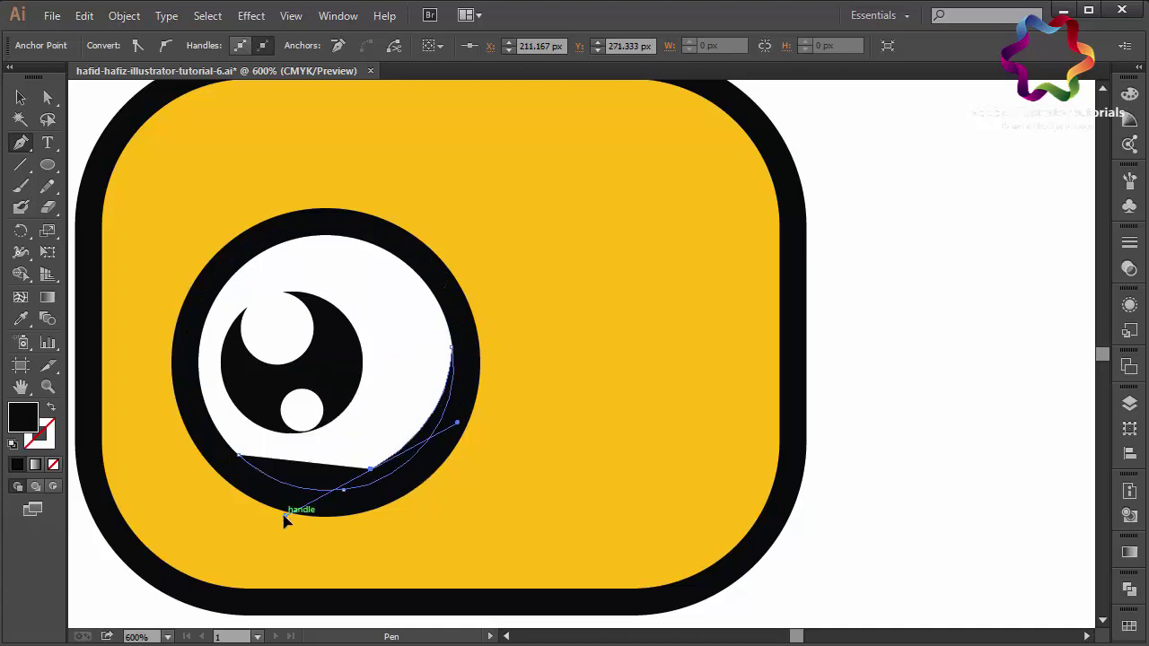
{"action": "left_click", "coordinate": [240, 456]}
Reshape the crescent's lower curve and fill it medium gray
{"action": "left_click", "coordinate": [46, 99]}
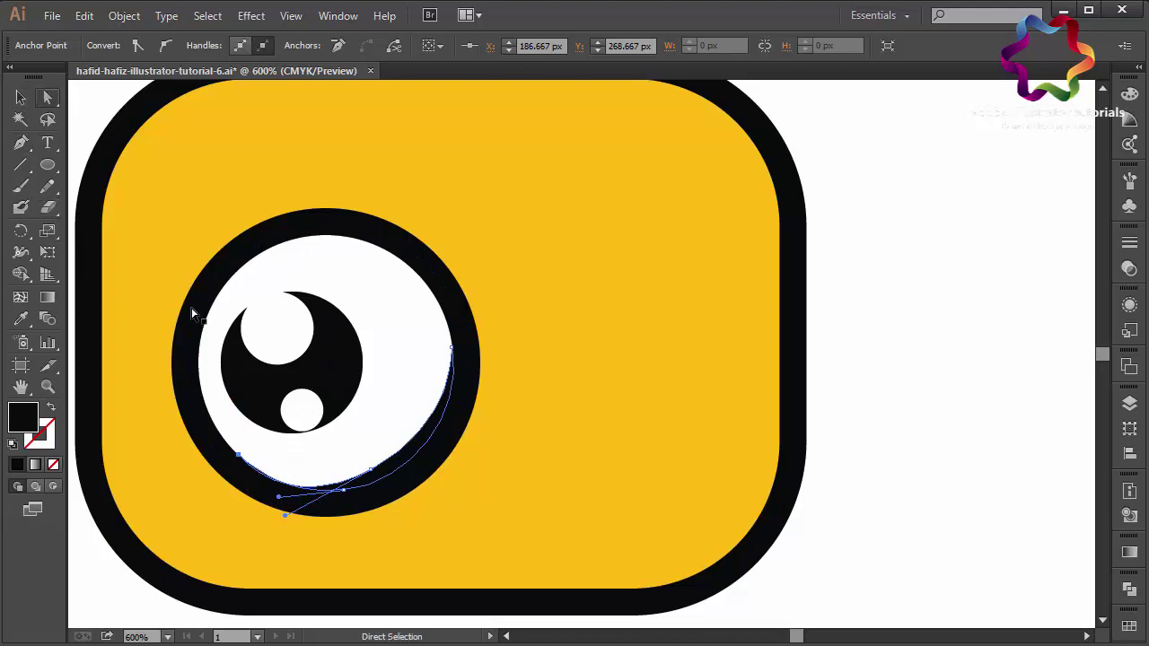
{"action": "left_click_drag", "start_coordinate": [284, 515], "coordinate": [302, 510]}
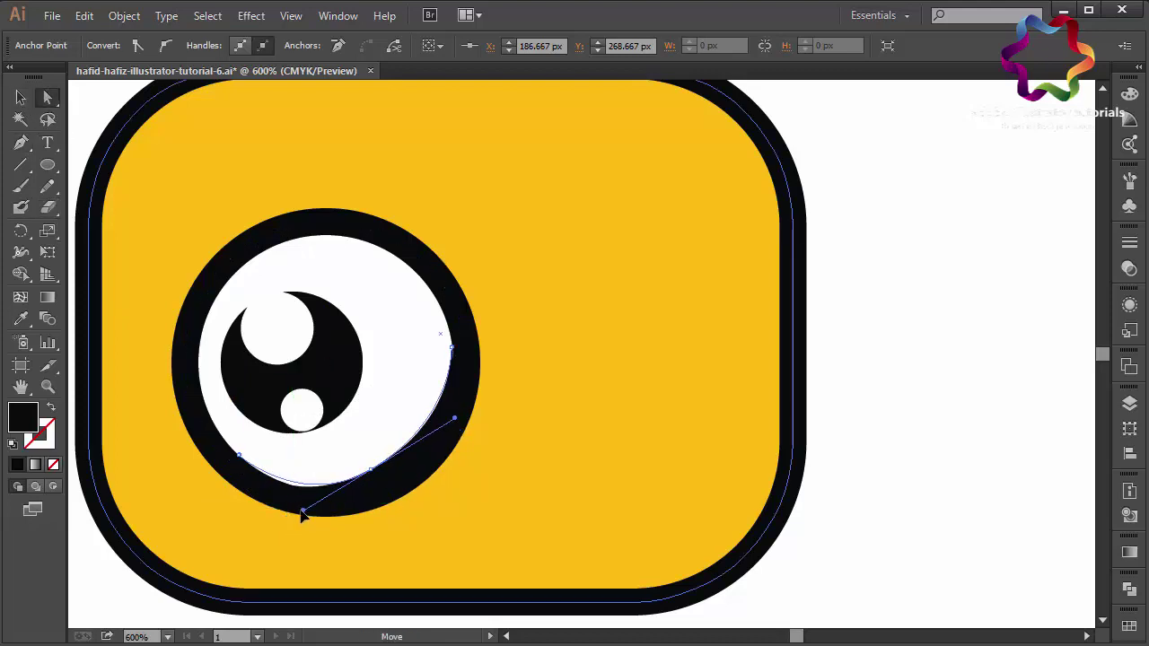
{"action": "left_click", "coordinate": [303, 508]}
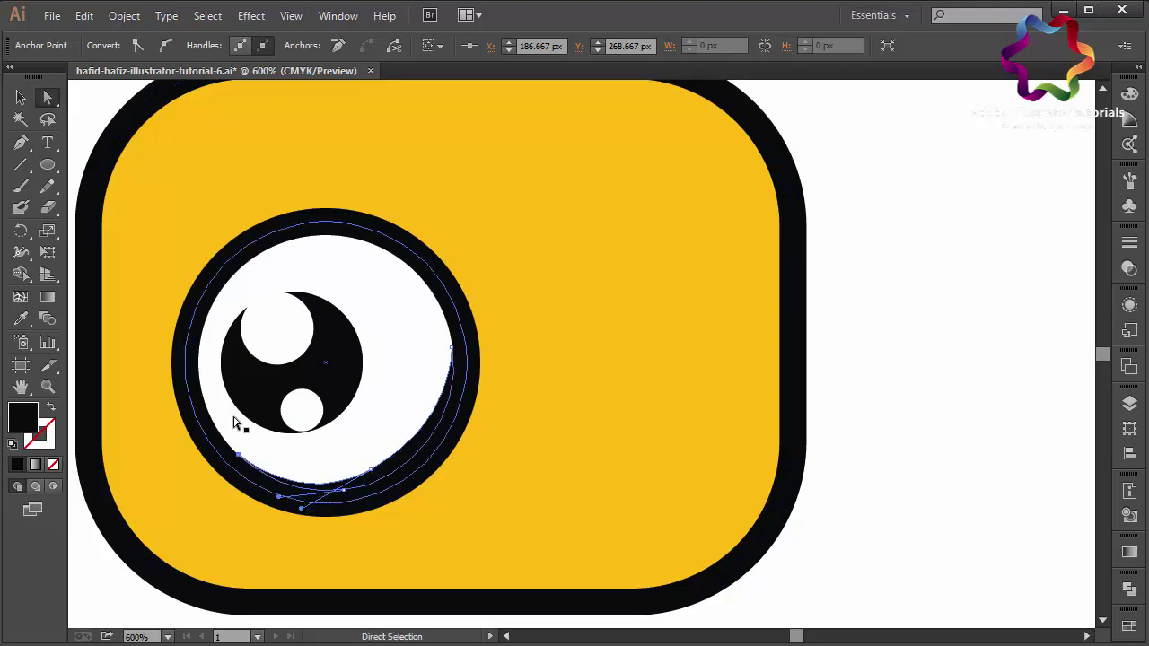
{"action": "left_click", "coordinate": [404, 468]}
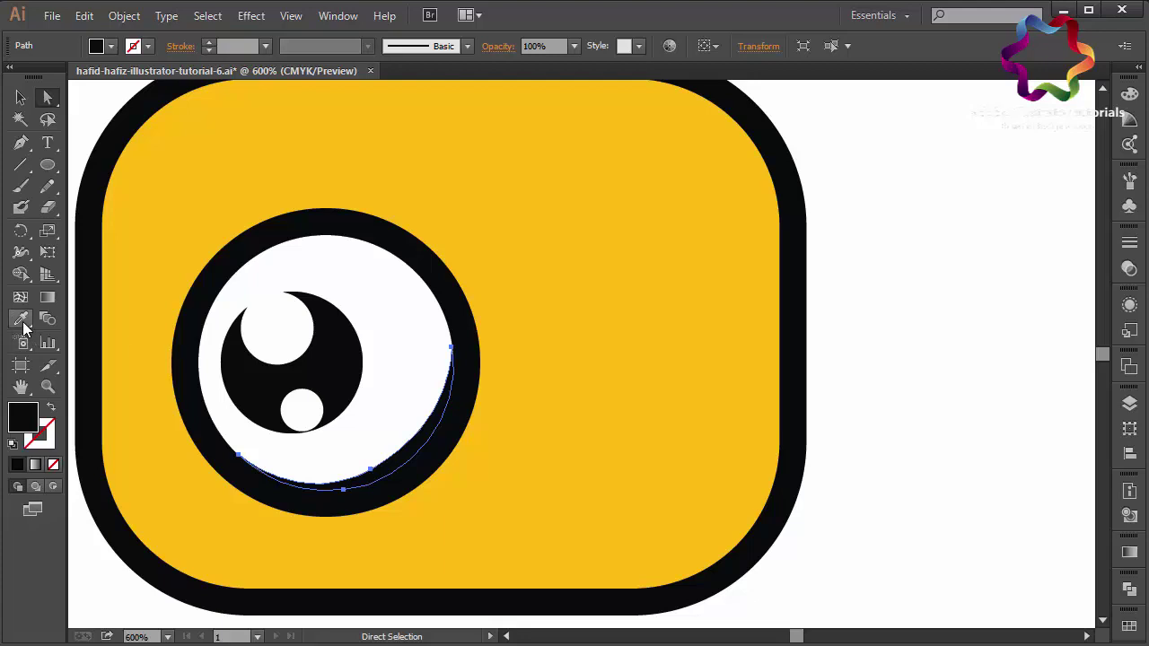
{"action": "double_click", "coordinate": [25, 417]}
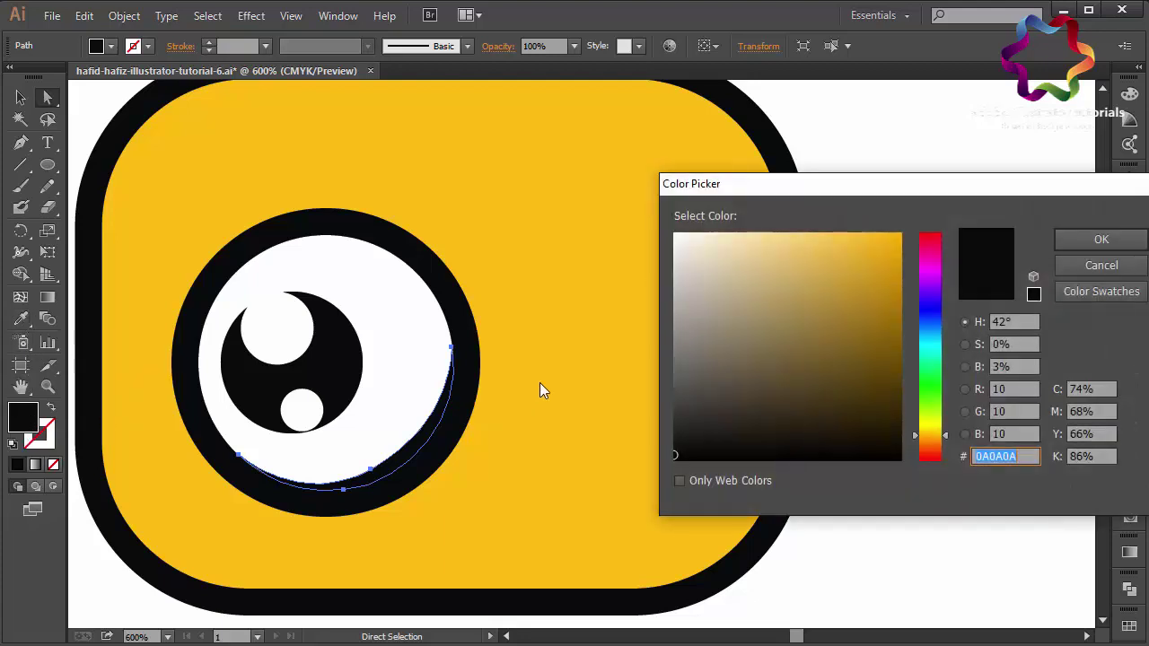
{"action": "left_click_drag", "start_coordinate": [792, 299], "coordinate": [674, 311]}
{"action": "left_click", "coordinate": [1068, 239]}
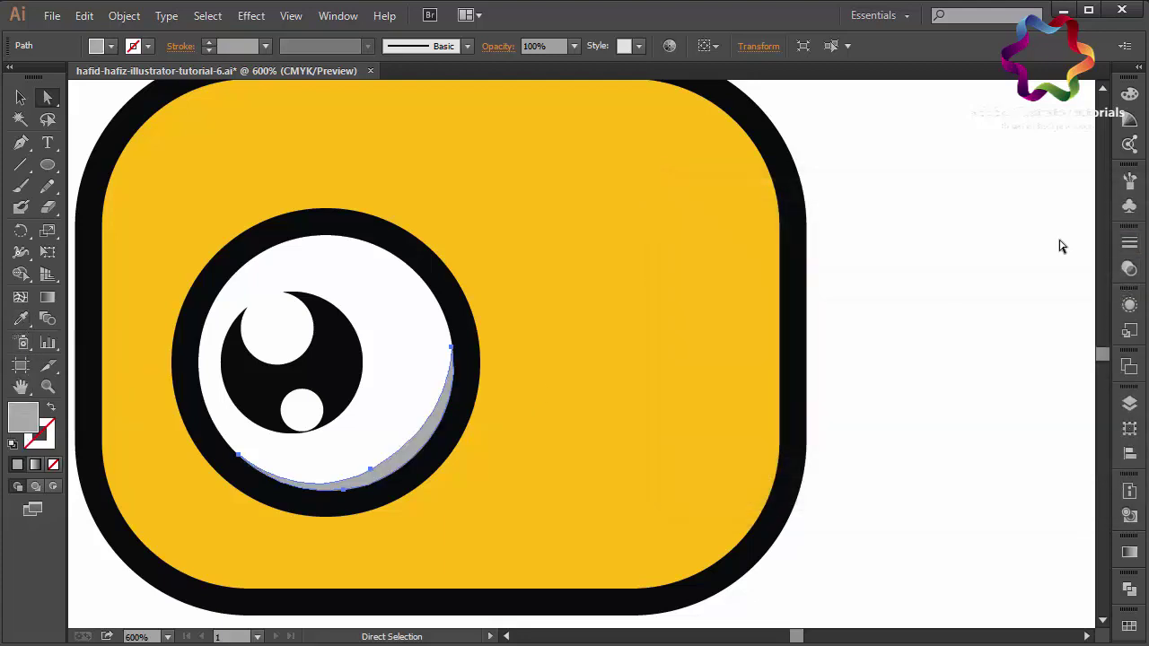
{"action": "left_click", "coordinate": [20, 99]}
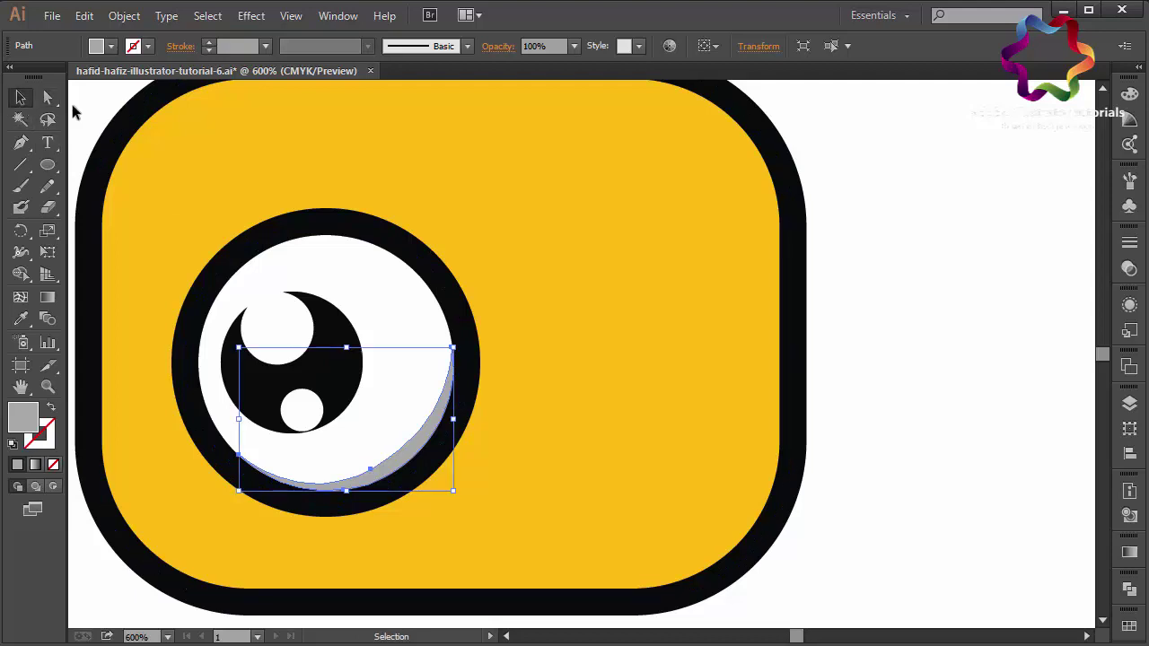
{"action": "left_click", "coordinate": [88, 111]}
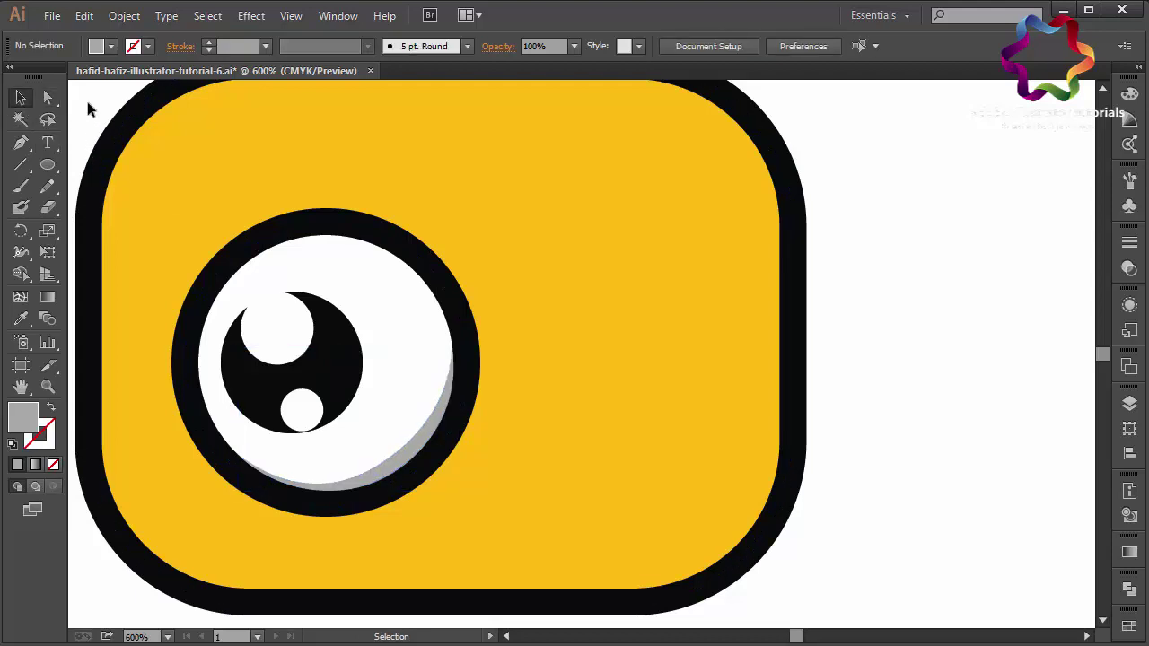
{"action": "key", "text": "ctrl+minus"}
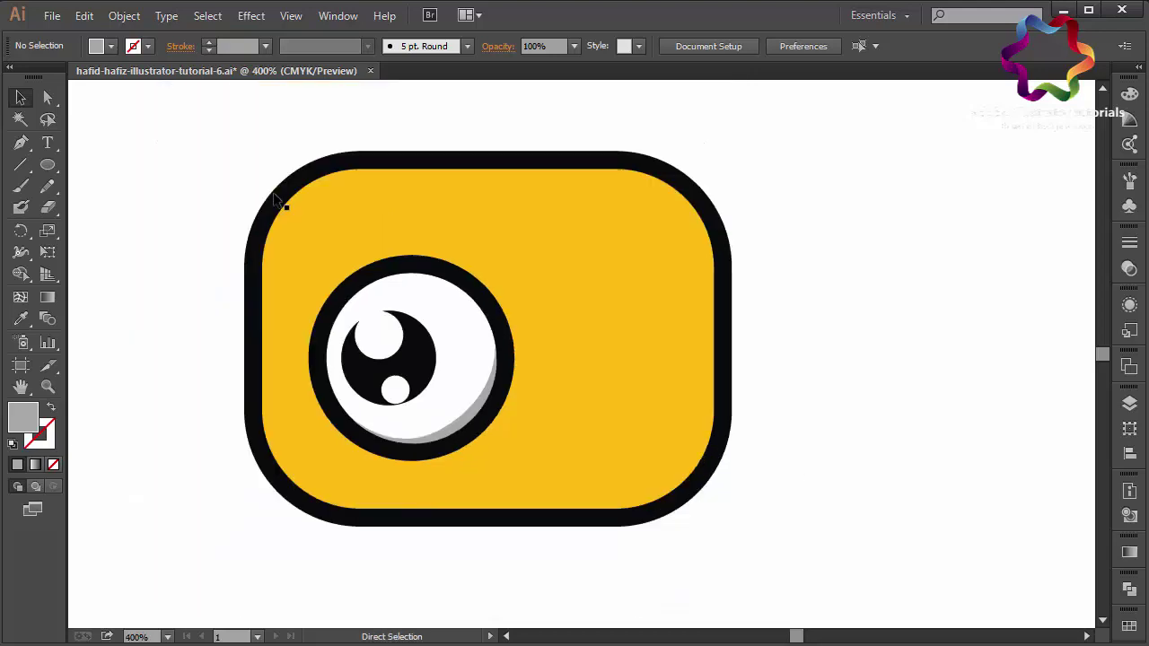
{"action": "key", "text": "ctrl+plus"}
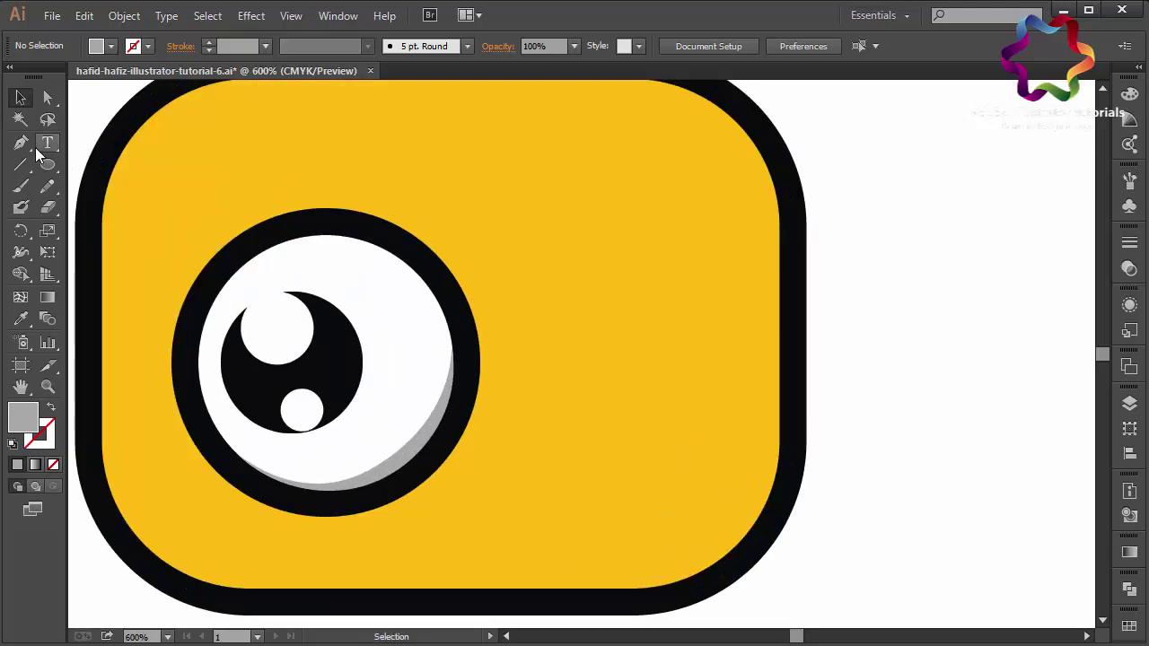
Draw a second crescent with the Pen tool outside the eye's ring along its lower right
{"action": "left_click", "coordinate": [23, 145]}
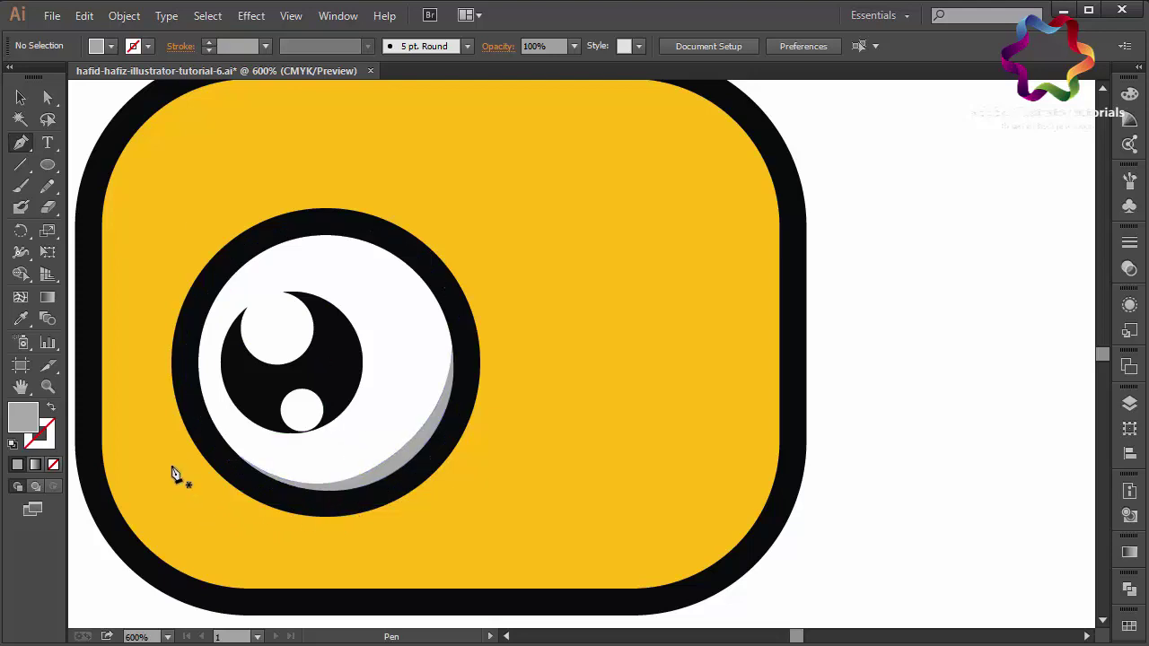
{"action": "left_click", "coordinate": [287, 513]}
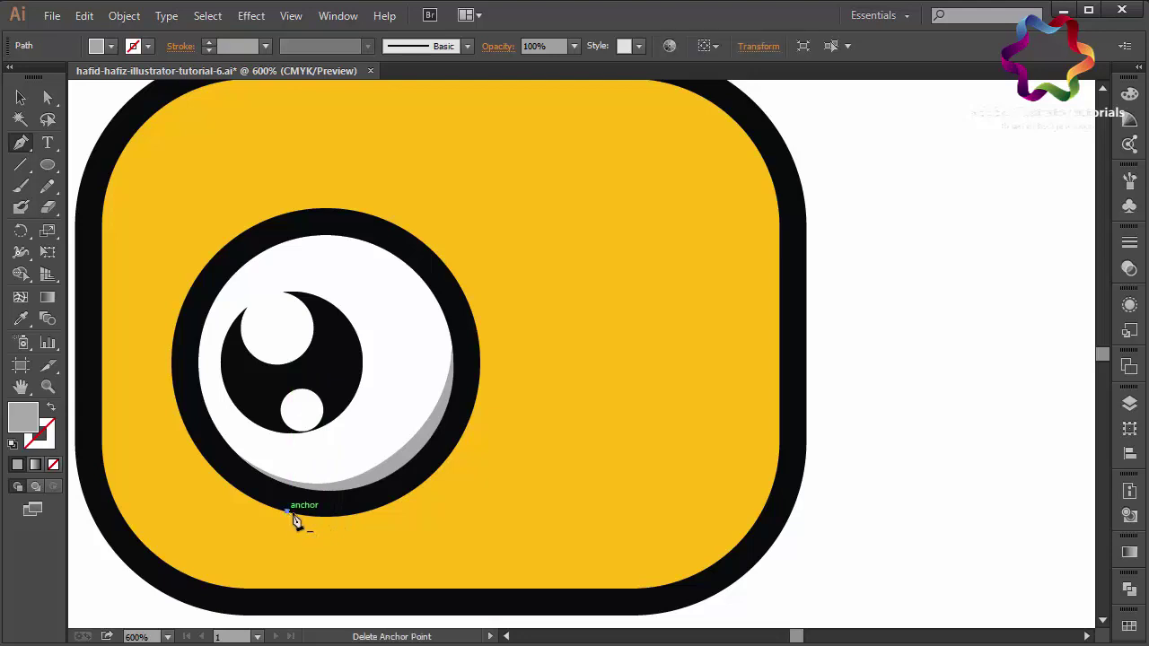
{"action": "left_click_drag", "start_coordinate": [421, 486], "coordinate": [483, 434]}
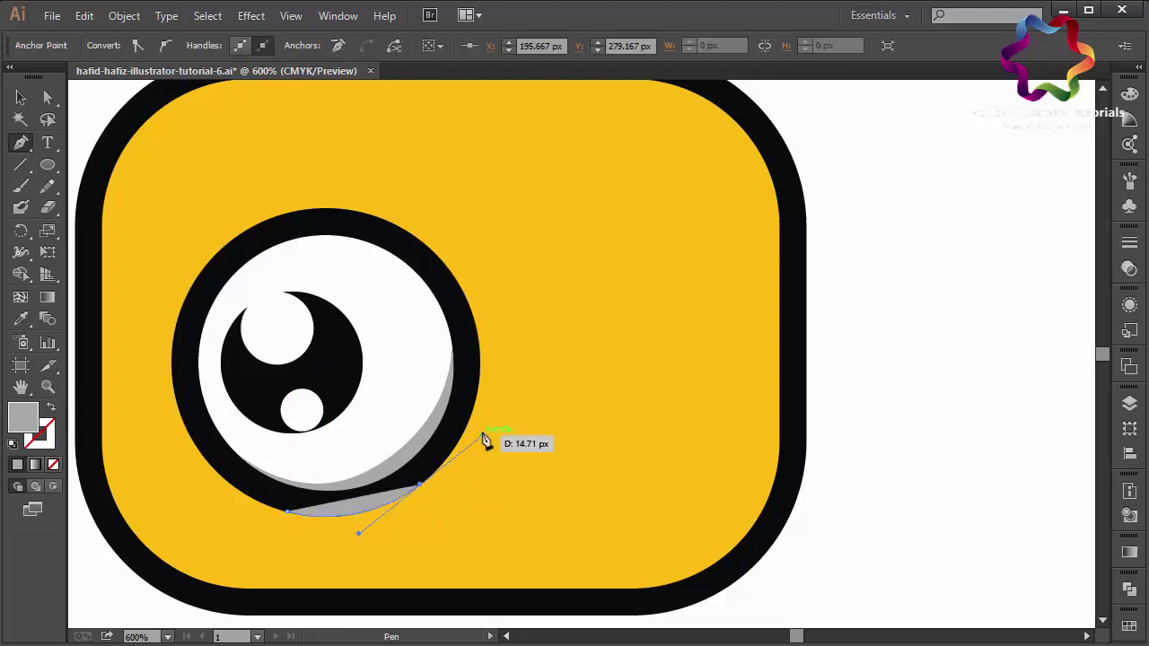
{"action": "mouse_move", "coordinate": [444, 264]}
{"action": "left_mouse_down"}
{"action": "mouse_move", "coordinate": [386, 209]}
{"action": "mouse_move", "coordinate": [387, 183]}
{"action": "left_mouse_up"}
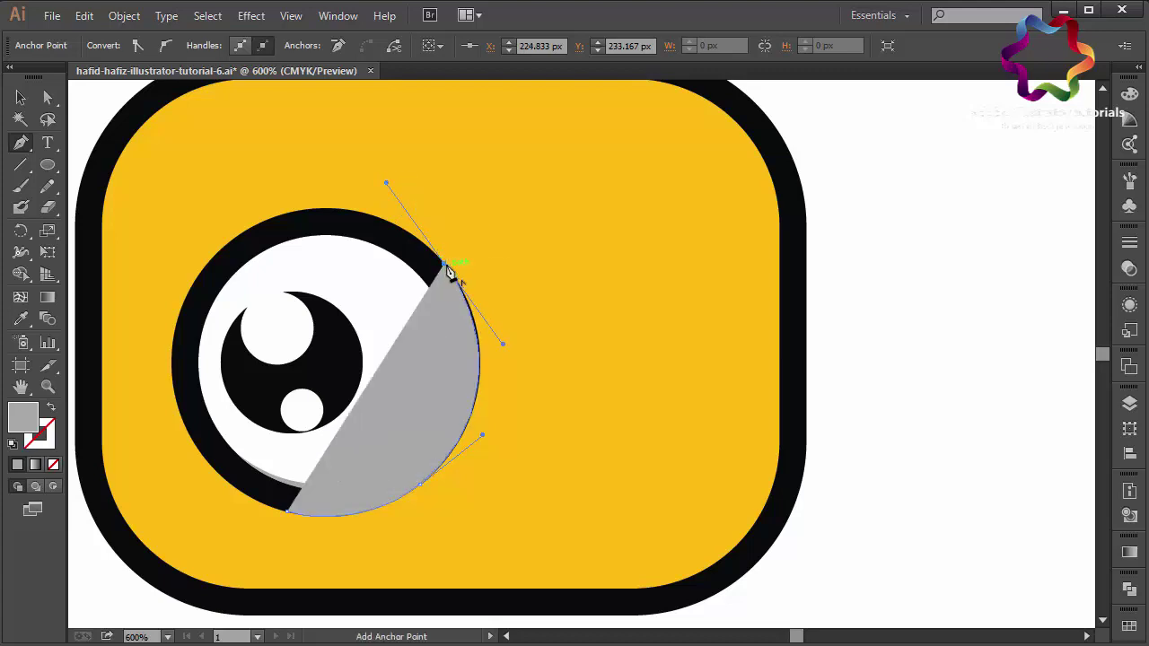
{"action": "mouse_move", "coordinate": [446, 268]}
{"action": "left_mouse_down"}
{"action": "mouse_move", "coordinate": [483, 446]}
{"action": "mouse_move", "coordinate": [450, 561]}
{"action": "left_mouse_up"}
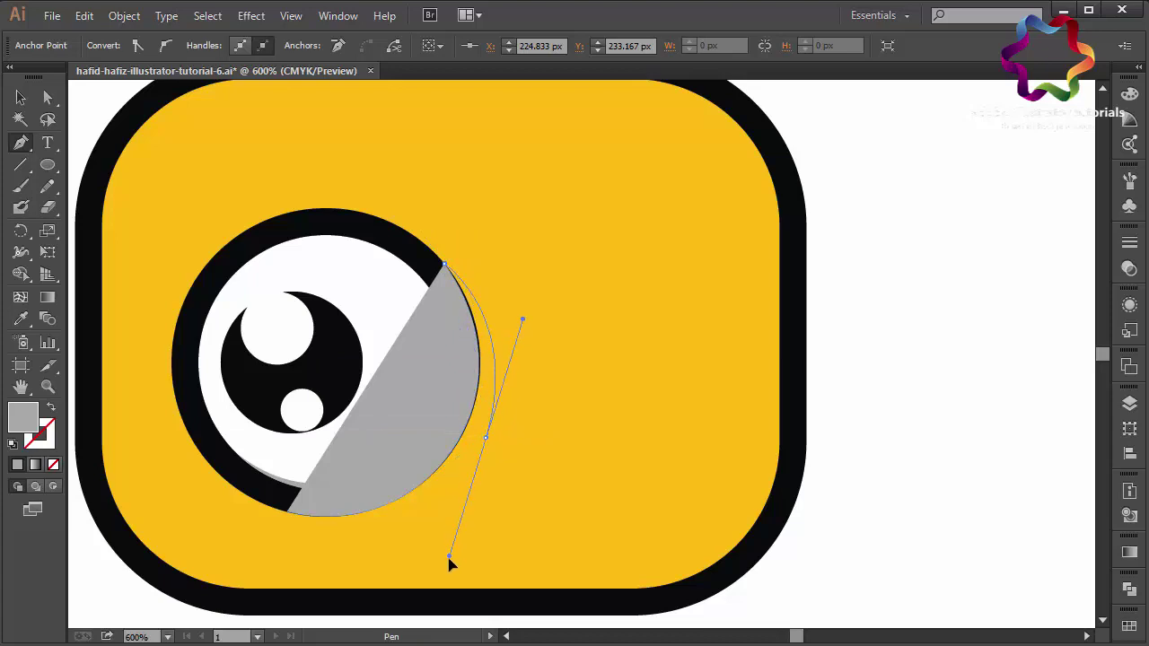
{"action": "left_click_drag", "start_coordinate": [288, 513], "coordinate": [271, 497]}
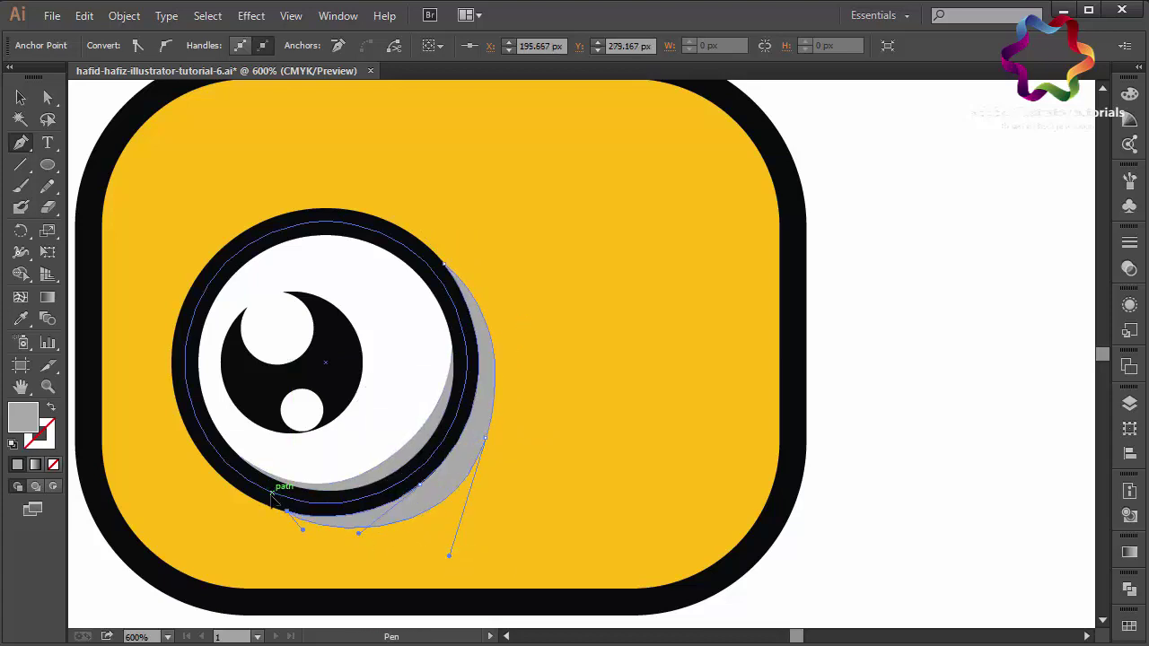
Adjust the second crescent's curve so its outer edge bulges further out
{"action": "left_click", "coordinate": [48, 94]}
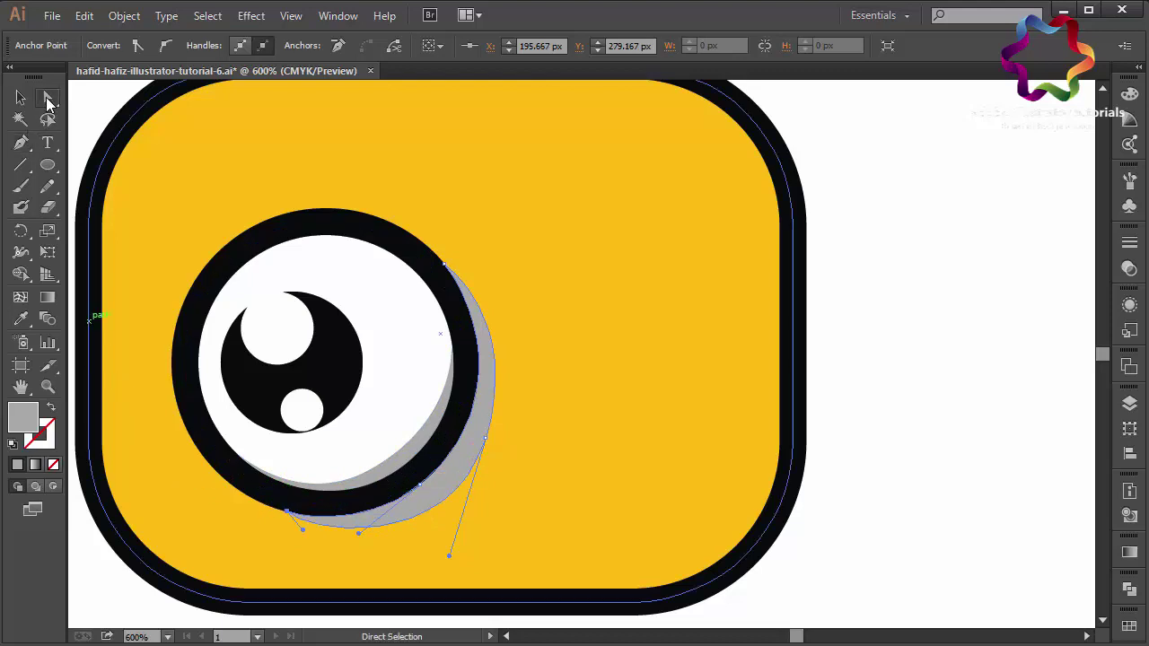
{"action": "left_click_drag", "start_coordinate": [452, 560], "coordinate": [436, 551]}
{"action": "left_click", "coordinate": [436, 551]}
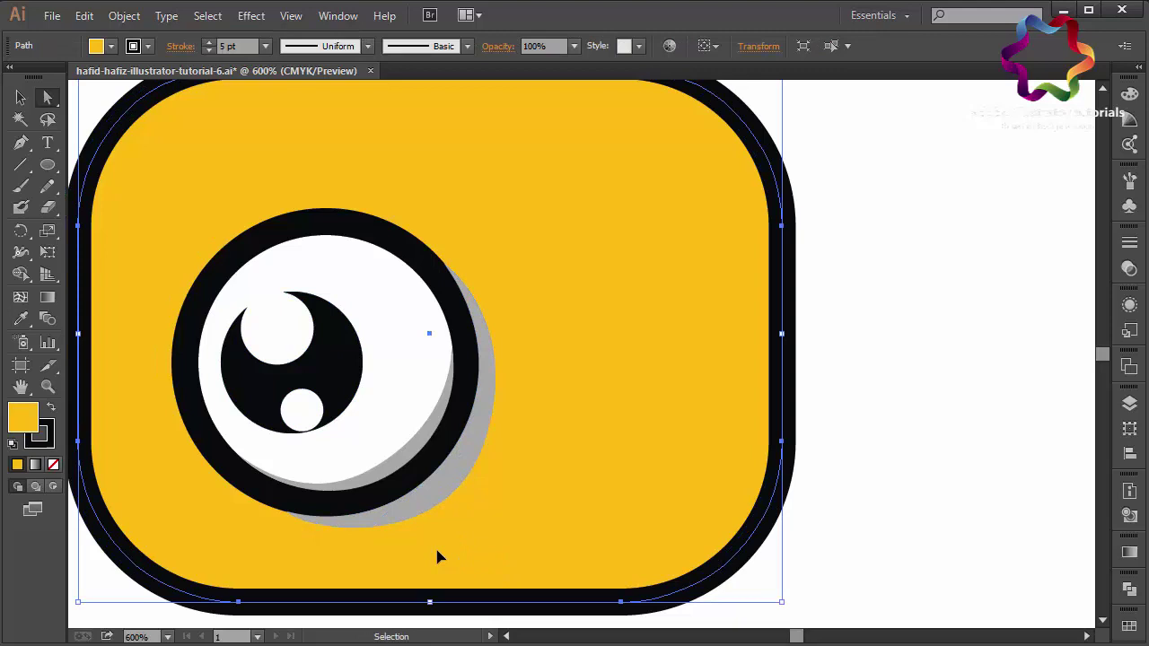
{"action": "left_click", "coordinate": [486, 433]}
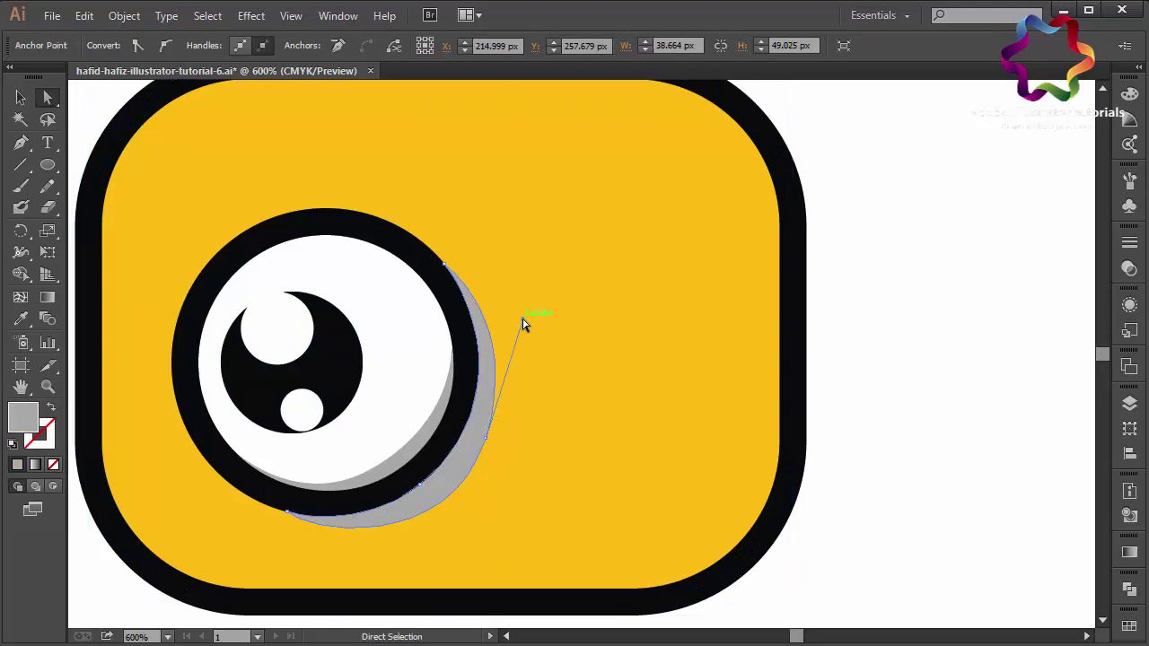
{"action": "left_click_drag", "start_coordinate": [523, 319], "coordinate": [536, 315]}
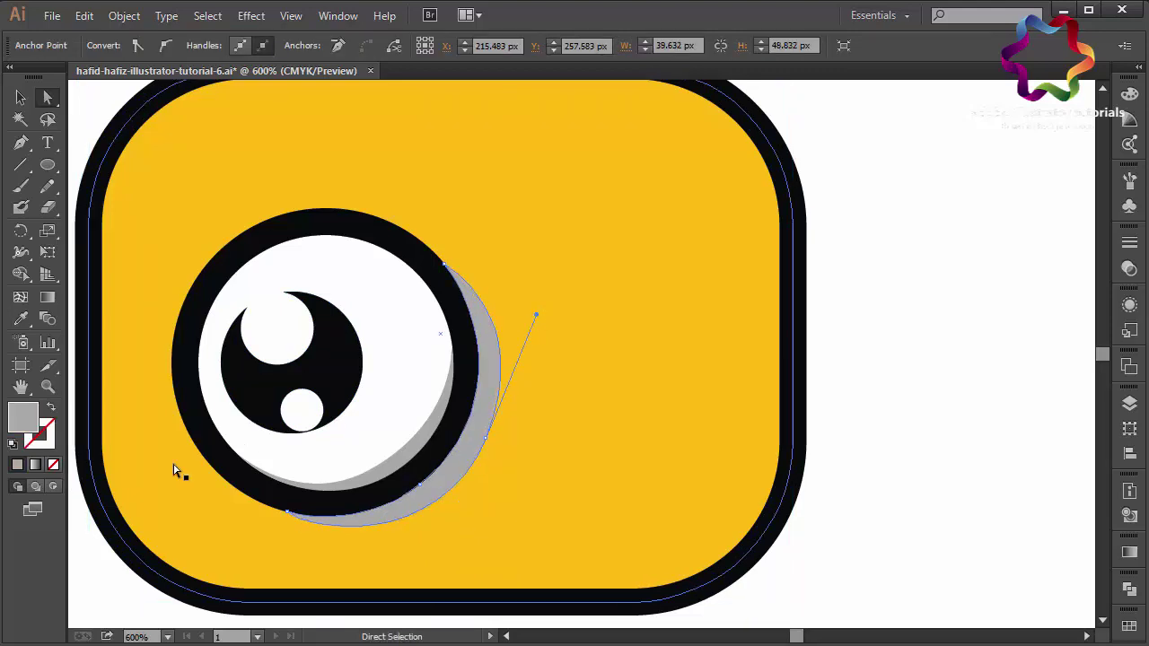
Sample the body's colours onto the crescent, remove its outline, and lighten the yellow
{"action": "left_click", "coordinate": [20, 319]}
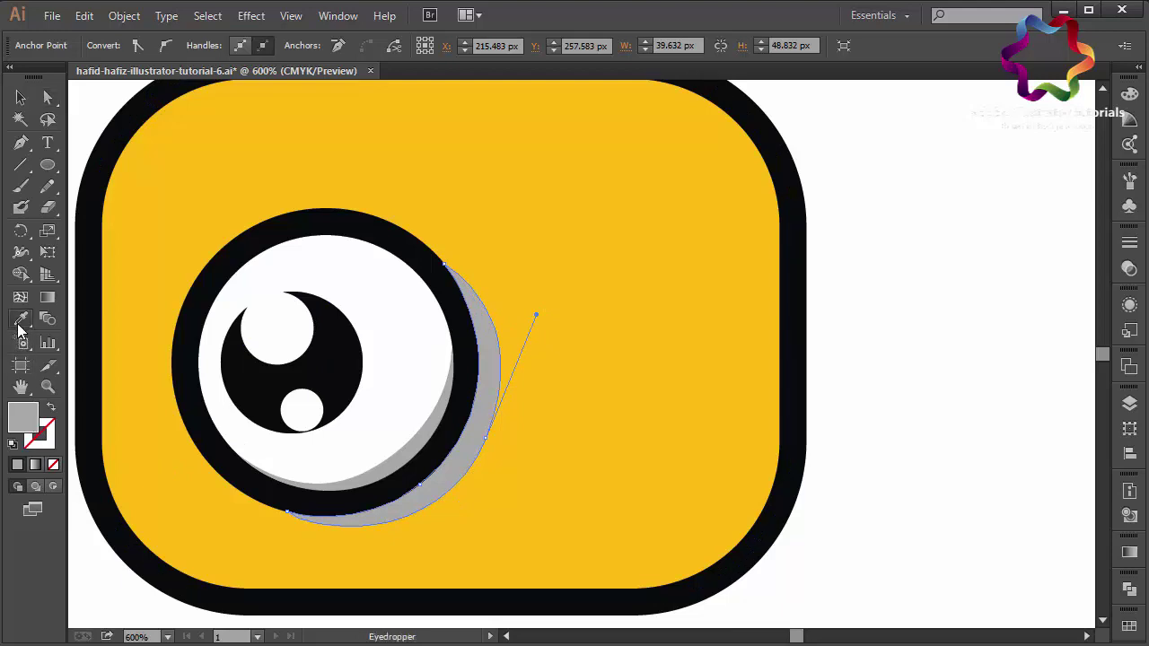
{"action": "left_click", "coordinate": [123, 321]}
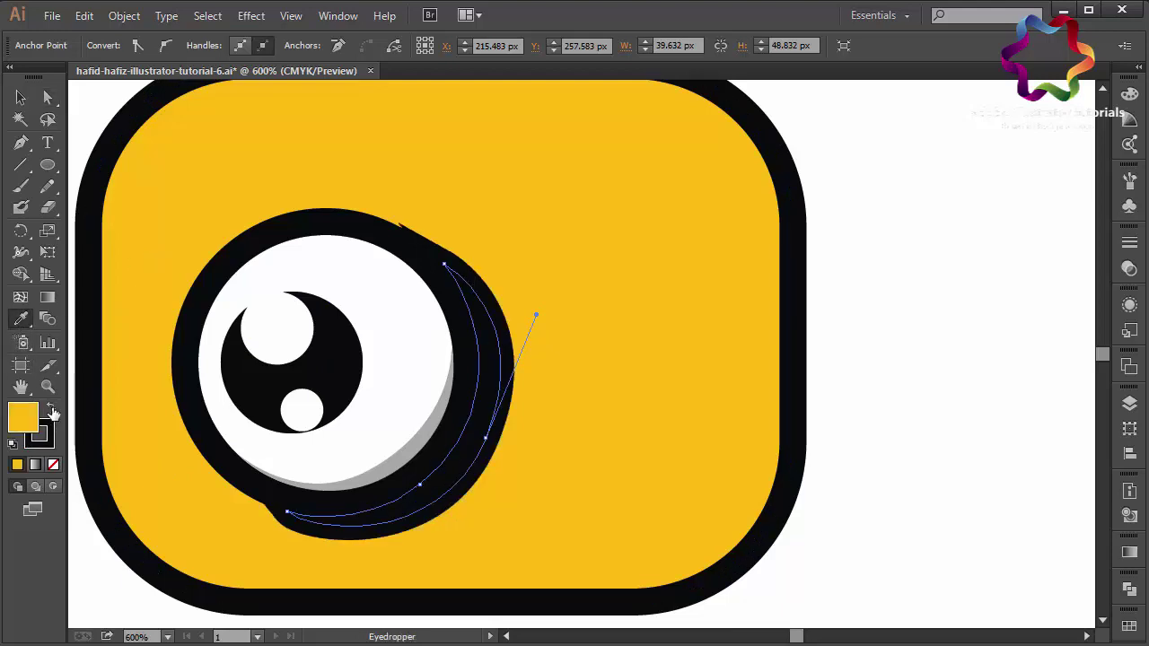
{"action": "left_click", "coordinate": [47, 442]}
{"action": "left_click", "coordinate": [52, 465]}
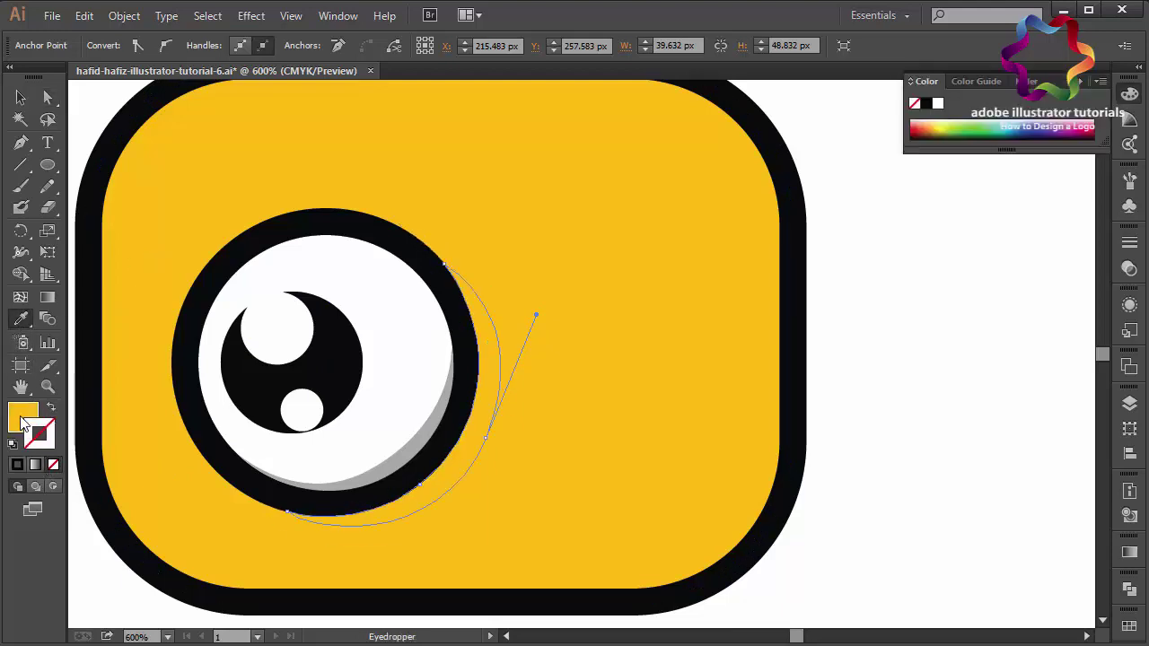
{"action": "double_click", "coordinate": [22, 420]}
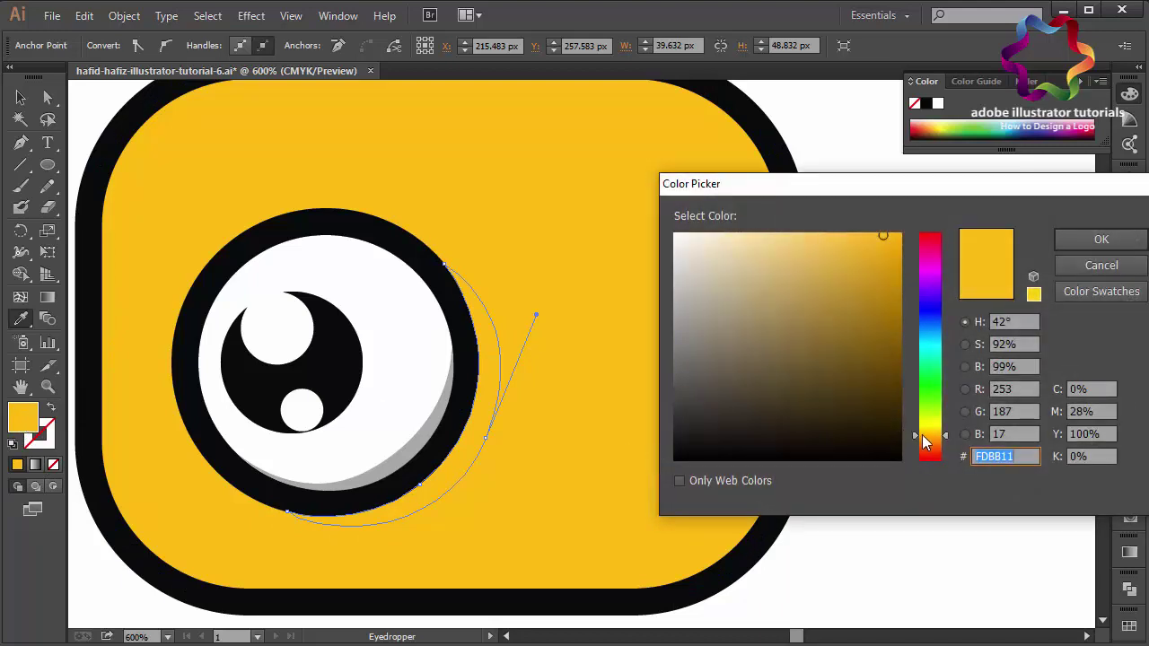
{"action": "left_click_drag", "start_coordinate": [931, 437], "coordinate": [930, 430]}
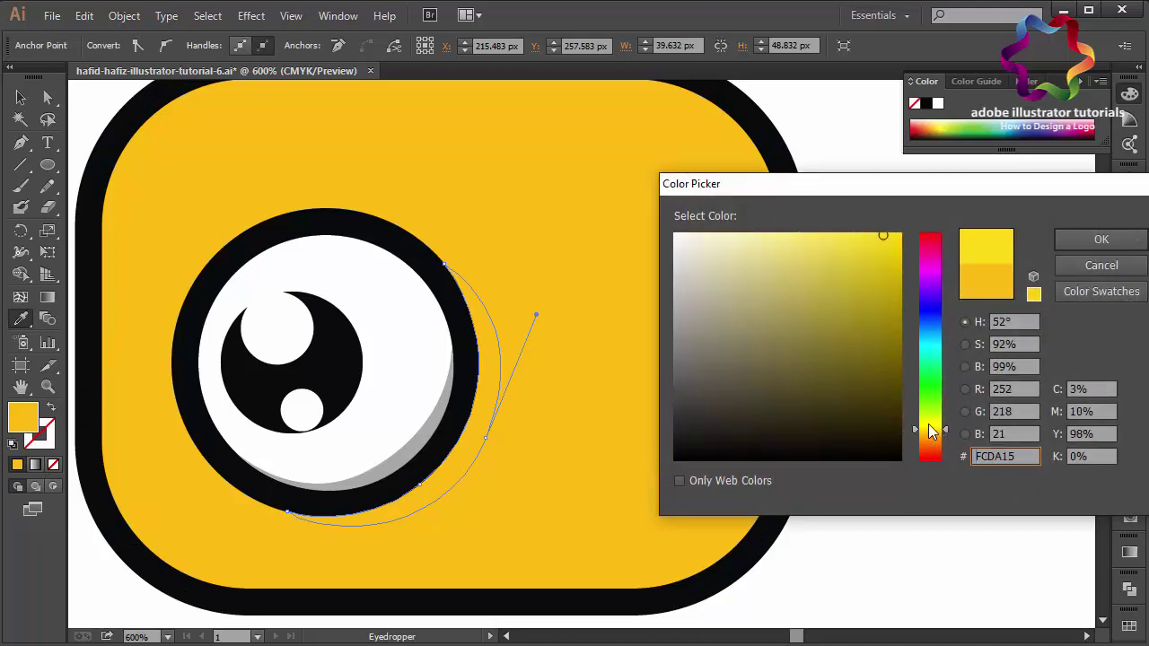
{"action": "left_click", "coordinate": [1092, 241]}
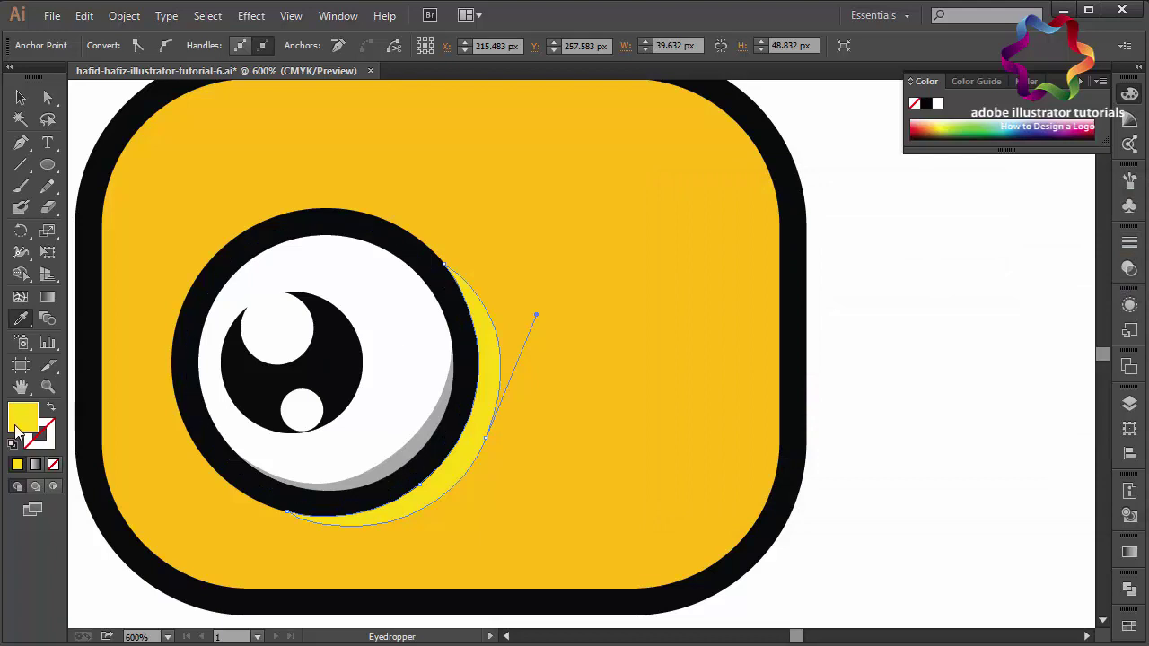
Change the crescent's fill to orange #FF7900
{"action": "double_click", "coordinate": [18, 422]}
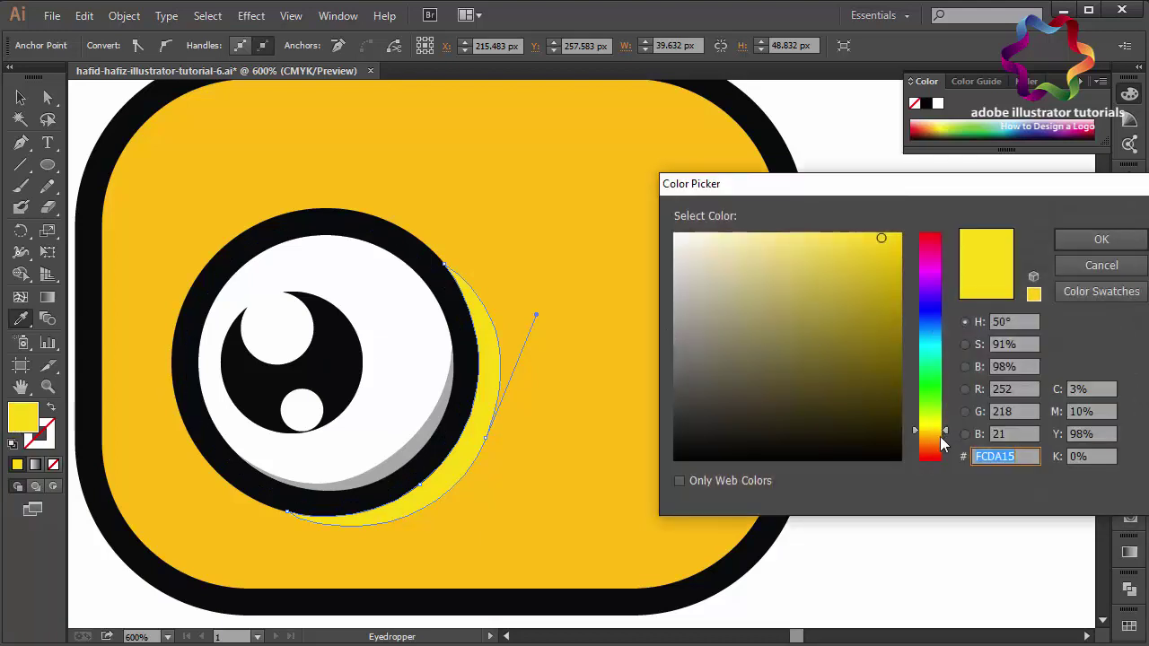
{"action": "left_click_drag", "start_coordinate": [940, 436], "coordinate": [932, 435]}
{"action": "left_click_drag", "start_coordinate": [882, 287], "coordinate": [906, 280]}
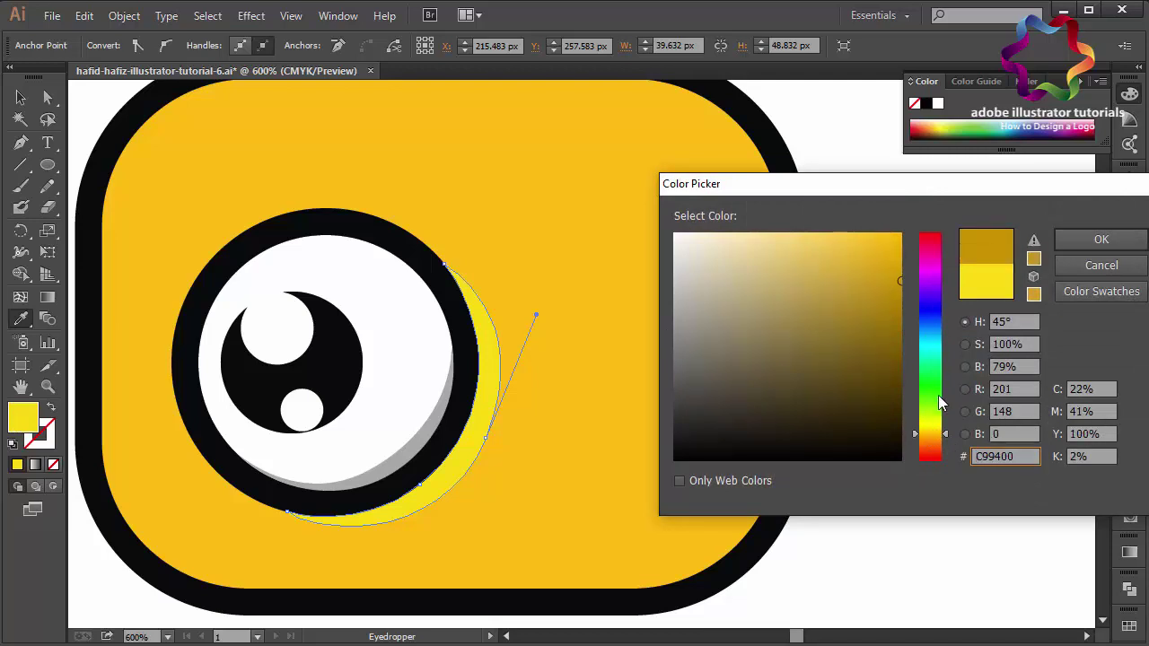
{"action": "left_click_drag", "start_coordinate": [930, 446], "coordinate": [931, 445]}
{"action": "left_click", "coordinate": [901, 235]}
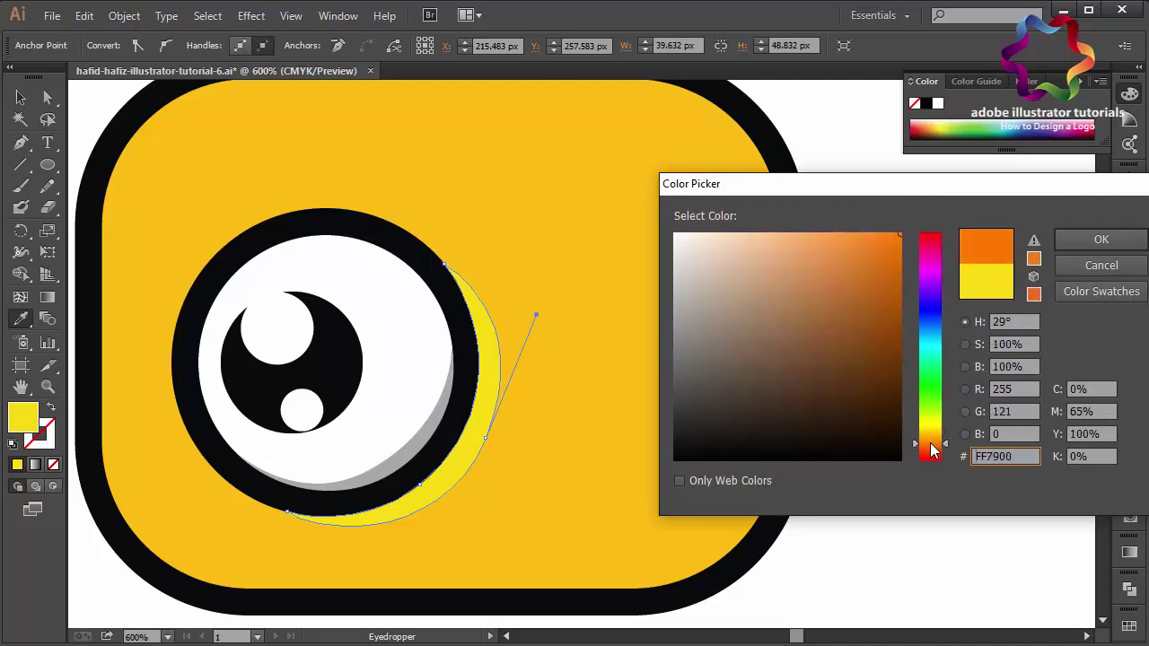
{"action": "left_click", "coordinate": [1102, 240]}
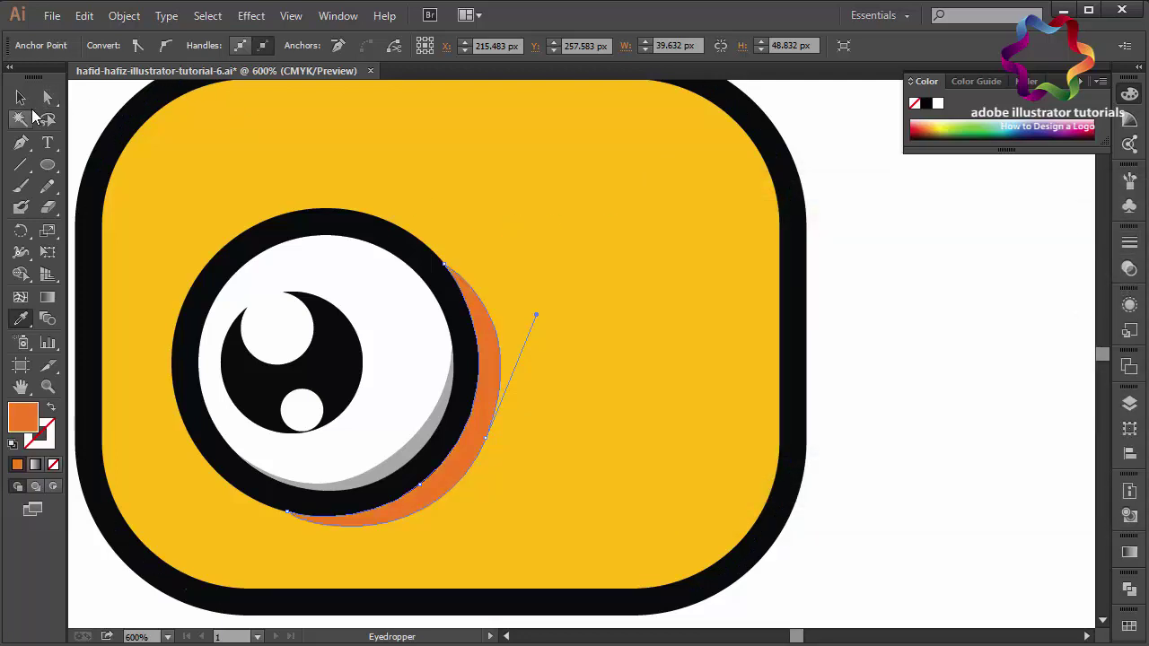
{"action": "left_click", "coordinate": [21, 143]}
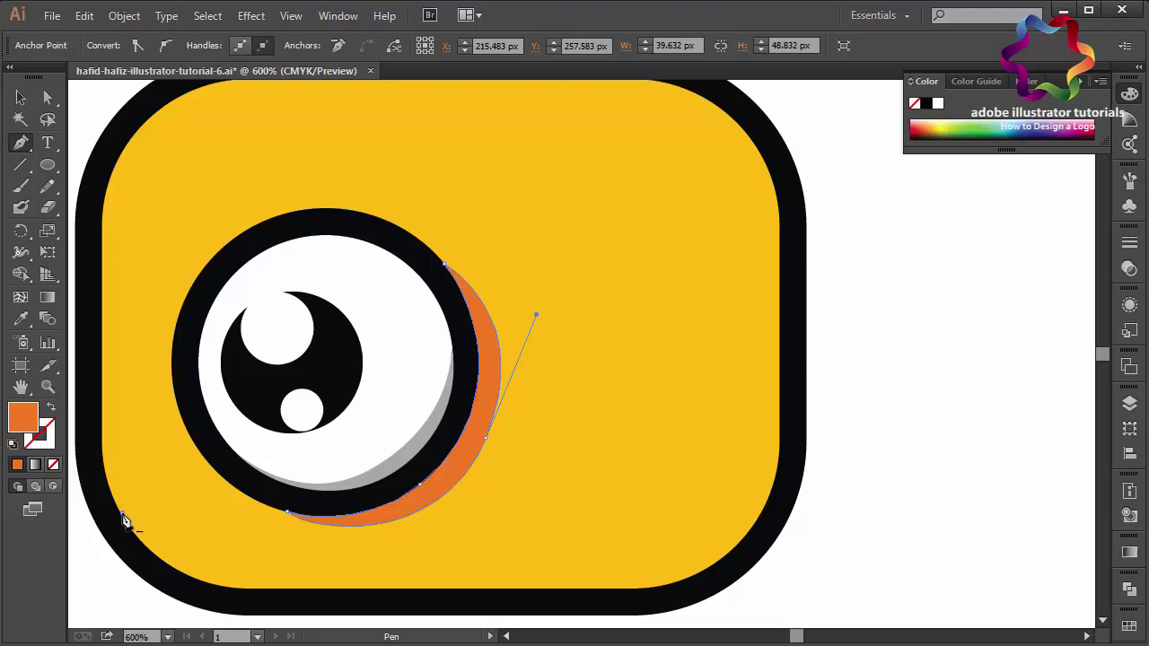
Draw the orange shadow along the body's bottom edge and around its lower-right corner
{"action": "left_click", "coordinate": [122, 515]}
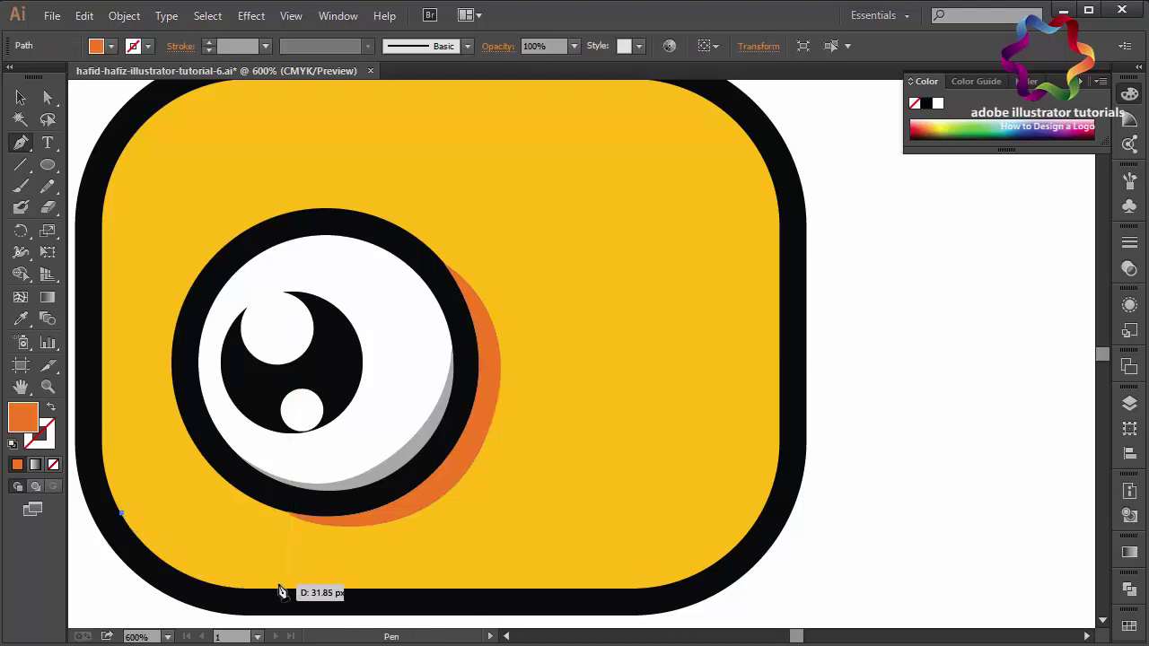
{"action": "left_click_drag", "start_coordinate": [240, 589], "coordinate": [318, 593]}
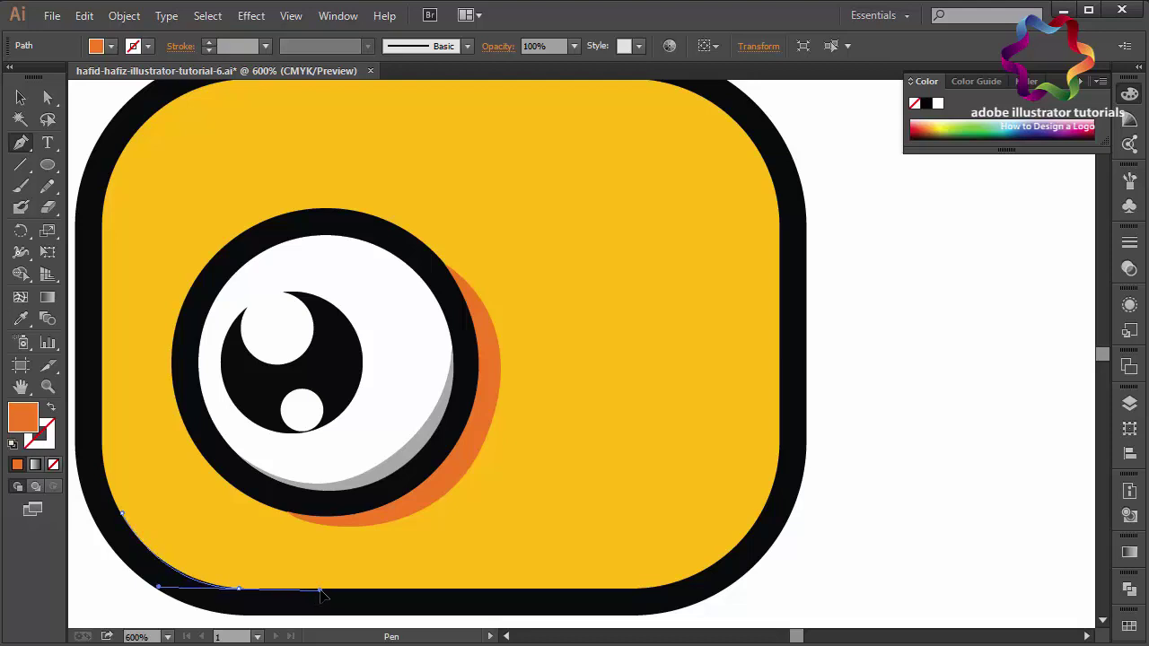
{"action": "left_click", "coordinate": [505, 591]}
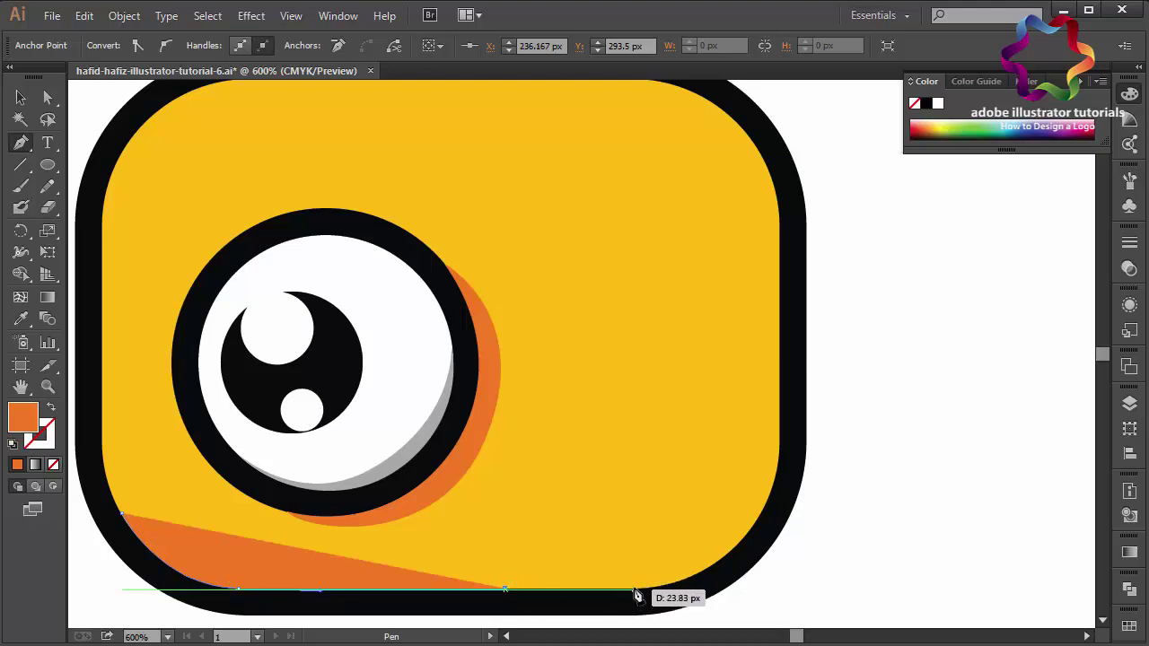
{"action": "left_click_drag", "start_coordinate": [634, 591], "coordinate": [647, 590]}
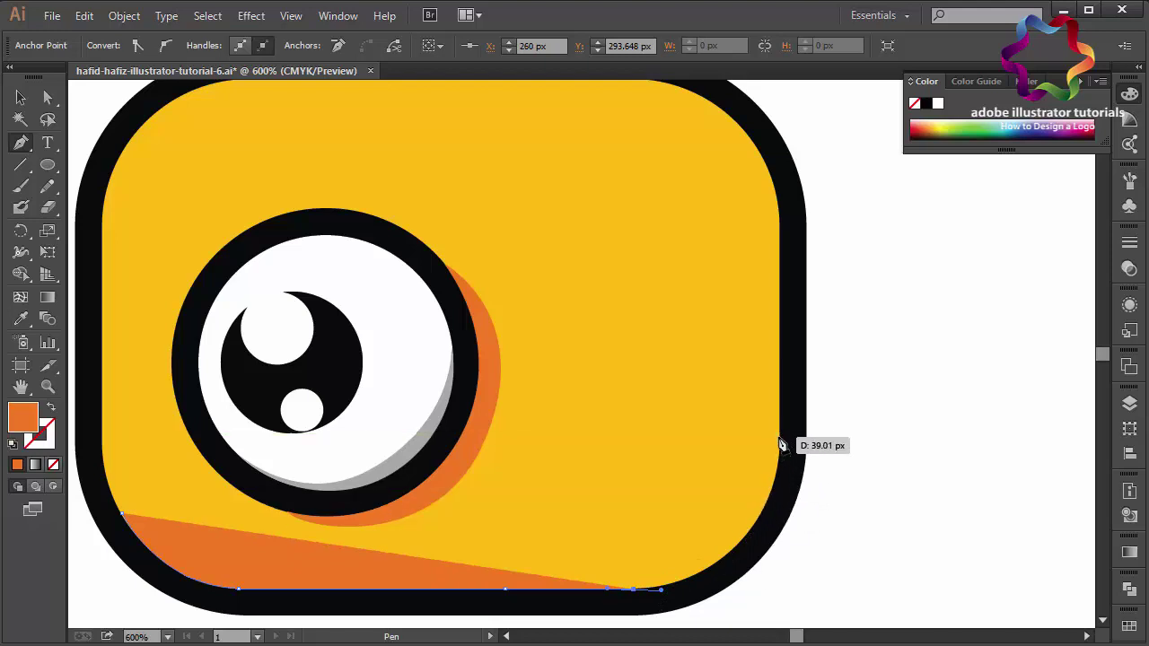
{"action": "left_click_drag", "start_coordinate": [777, 438], "coordinate": [786, 309]}
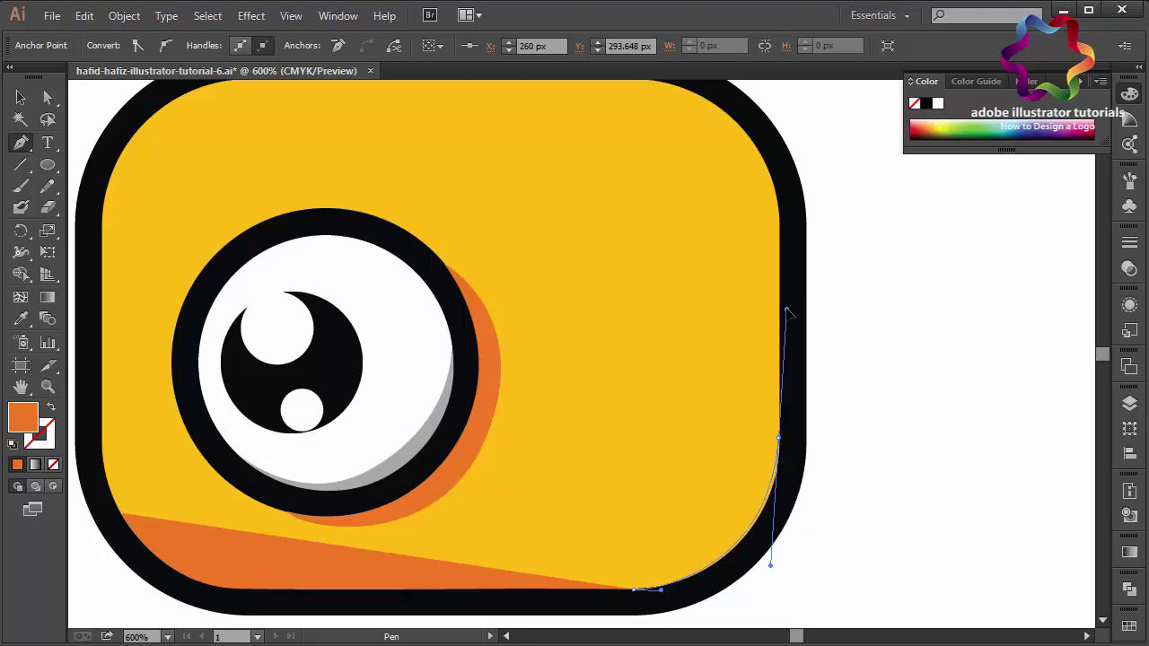
{"action": "key", "text": "ctrl"}
{"action": "key", "text": "ctrl+z"}
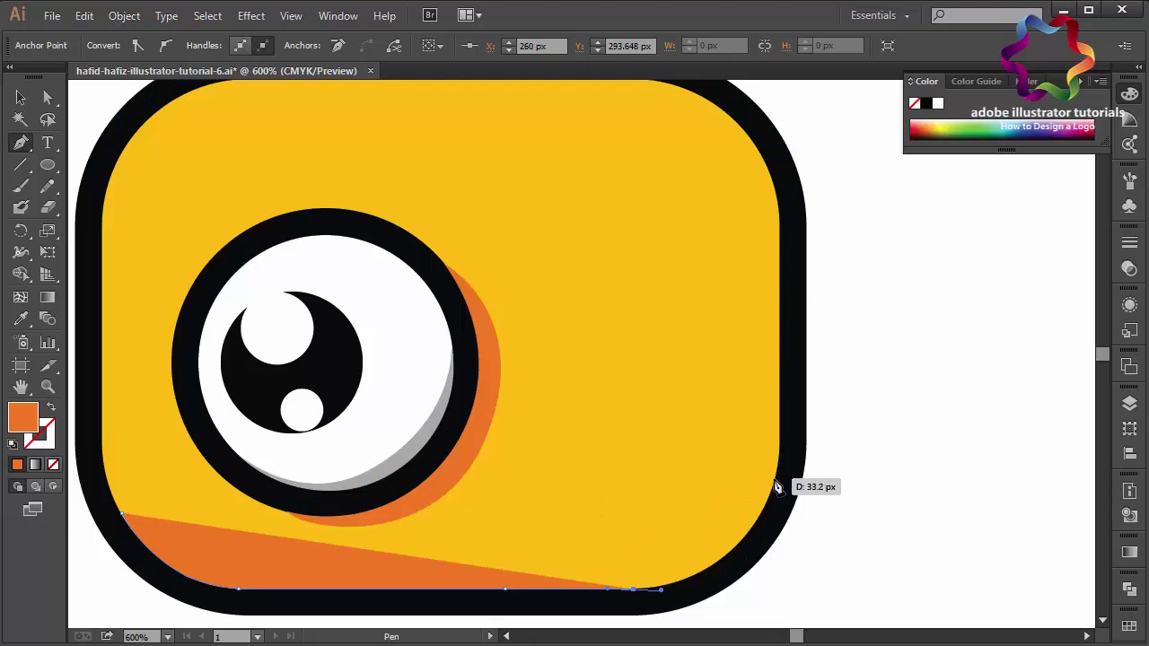
{"action": "left_click_drag", "start_coordinate": [775, 483], "coordinate": [805, 392]}
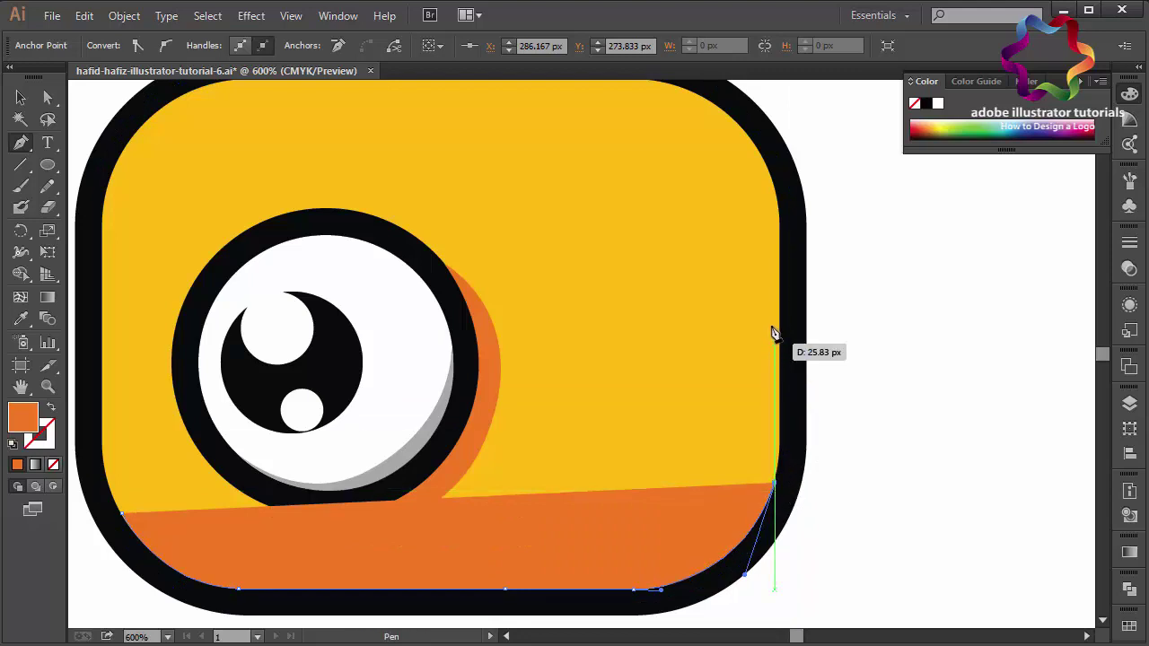
Extend the shadow up the right edge and back along the bottom, closing it at lower left
{"action": "left_click", "coordinate": [779, 289]}
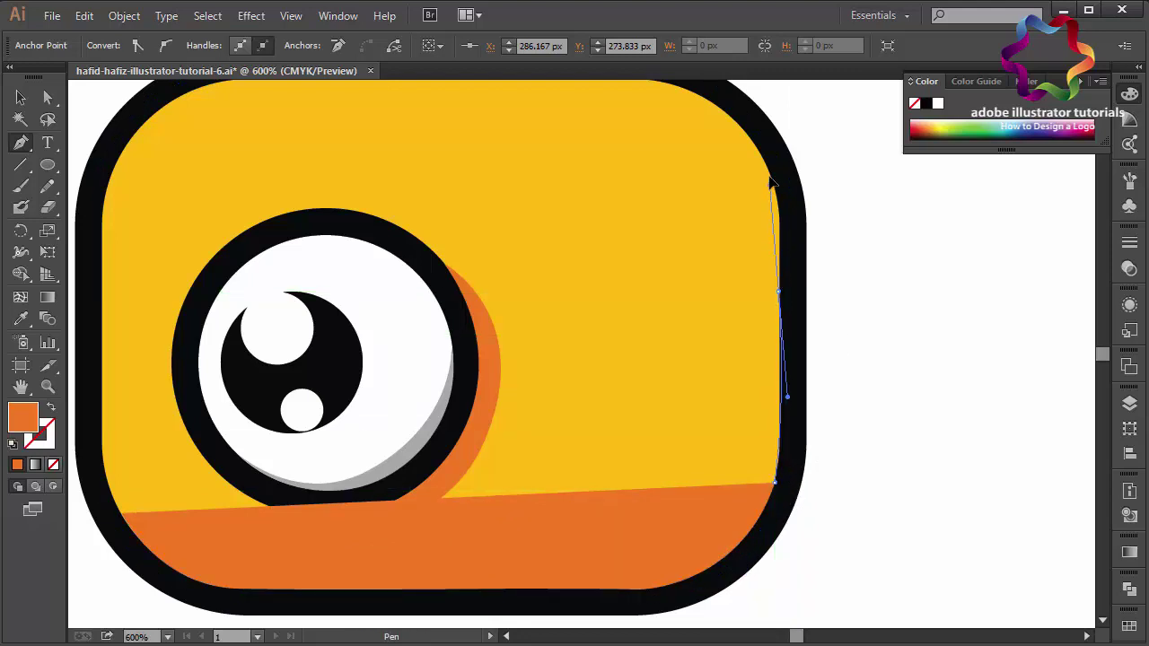
{"action": "left_click", "coordinate": [779, 139]}
{"action": "key", "text": "ctrl+z"}
{"action": "key", "text": "ctrl+z"}
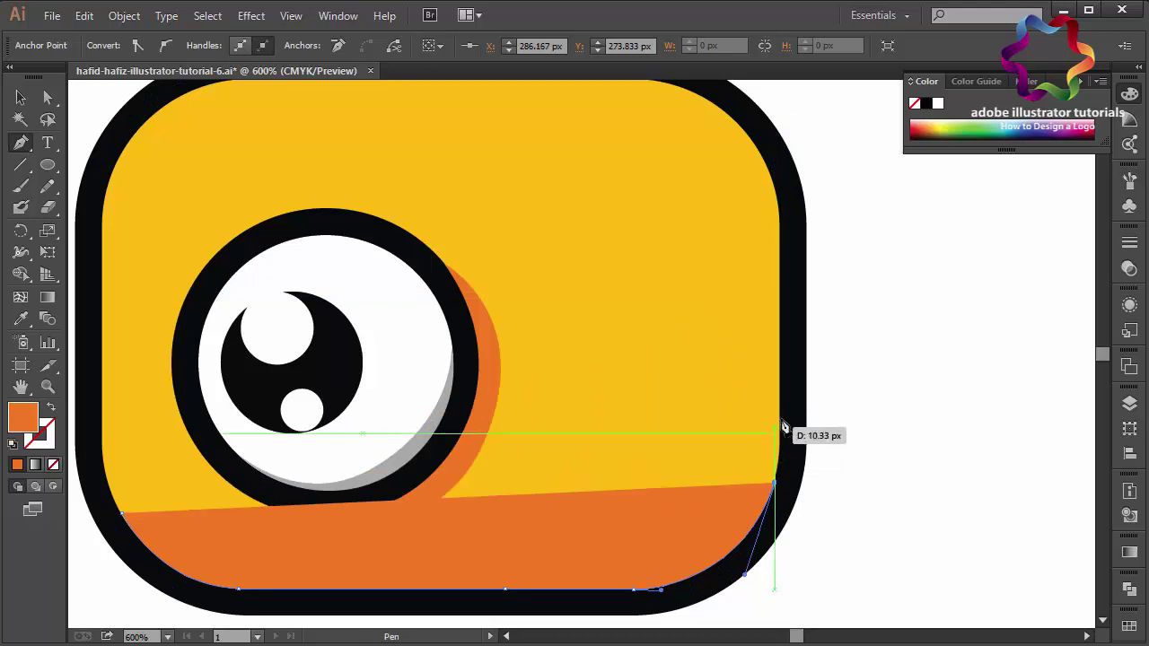
{"action": "left_click", "coordinate": [779, 419]}
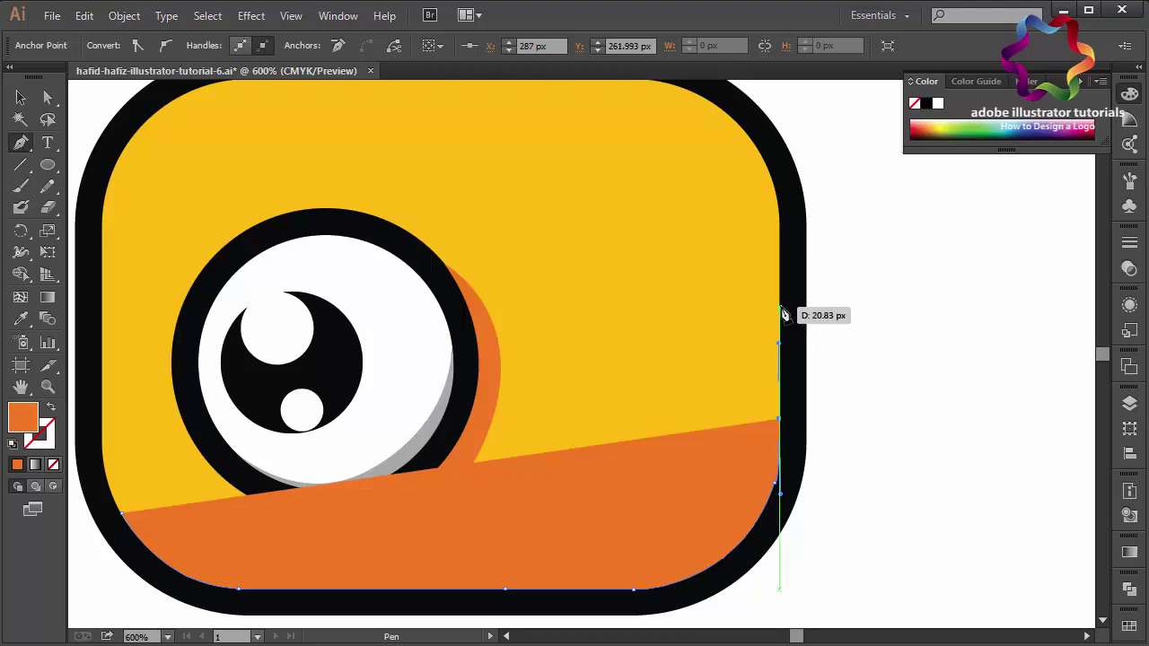
{"action": "left_click", "coordinate": [779, 308]}
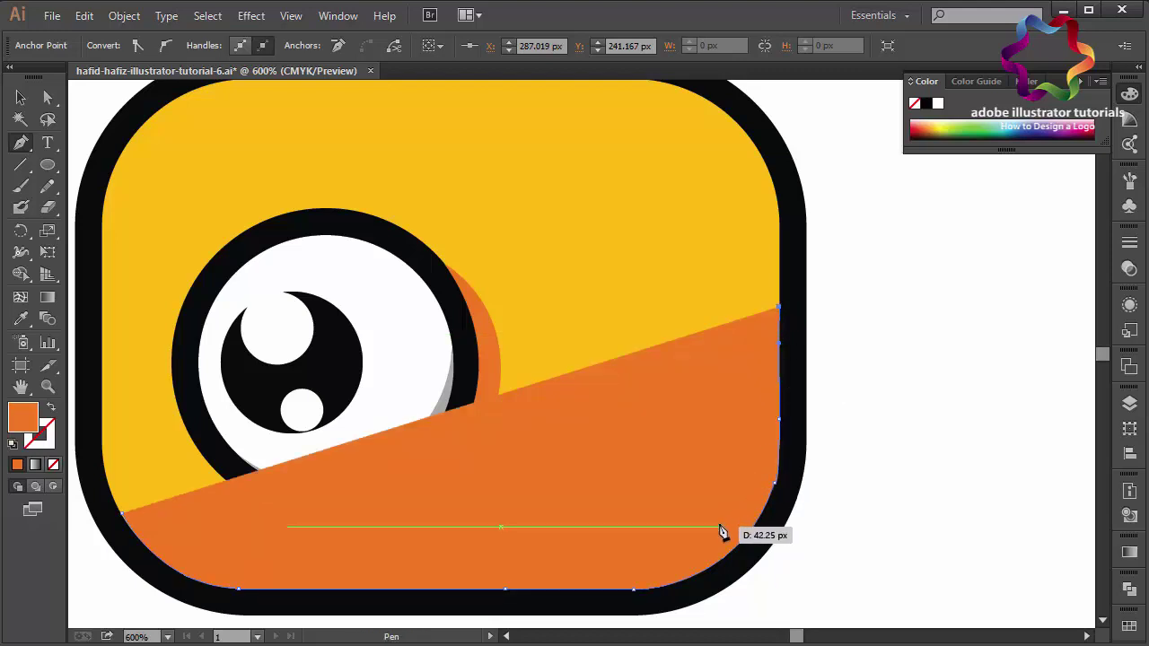
{"action": "left_click_drag", "start_coordinate": [710, 531], "coordinate": [660, 588]}
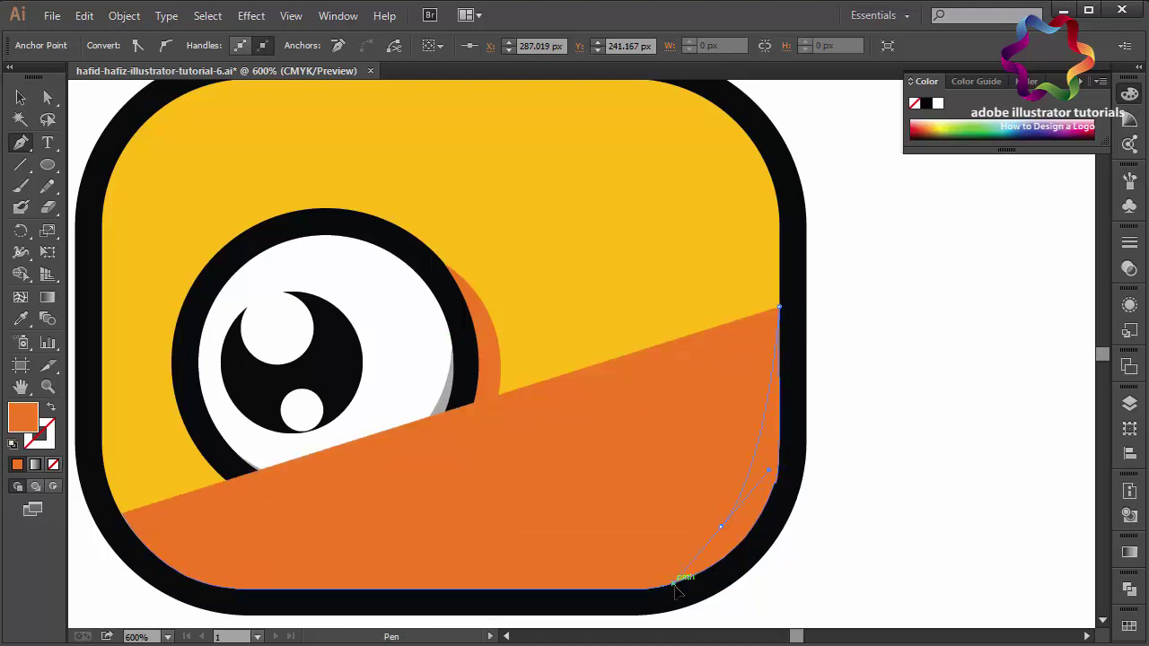
{"action": "left_click", "coordinate": [673, 584]}
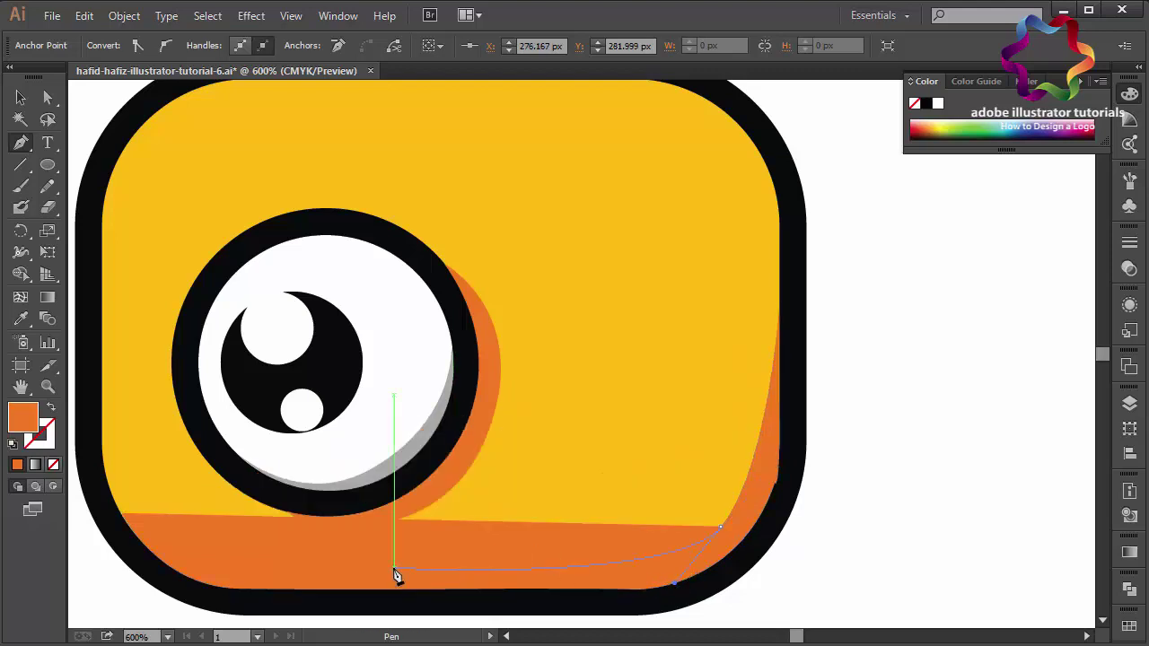
{"action": "left_click", "coordinate": [305, 568]}
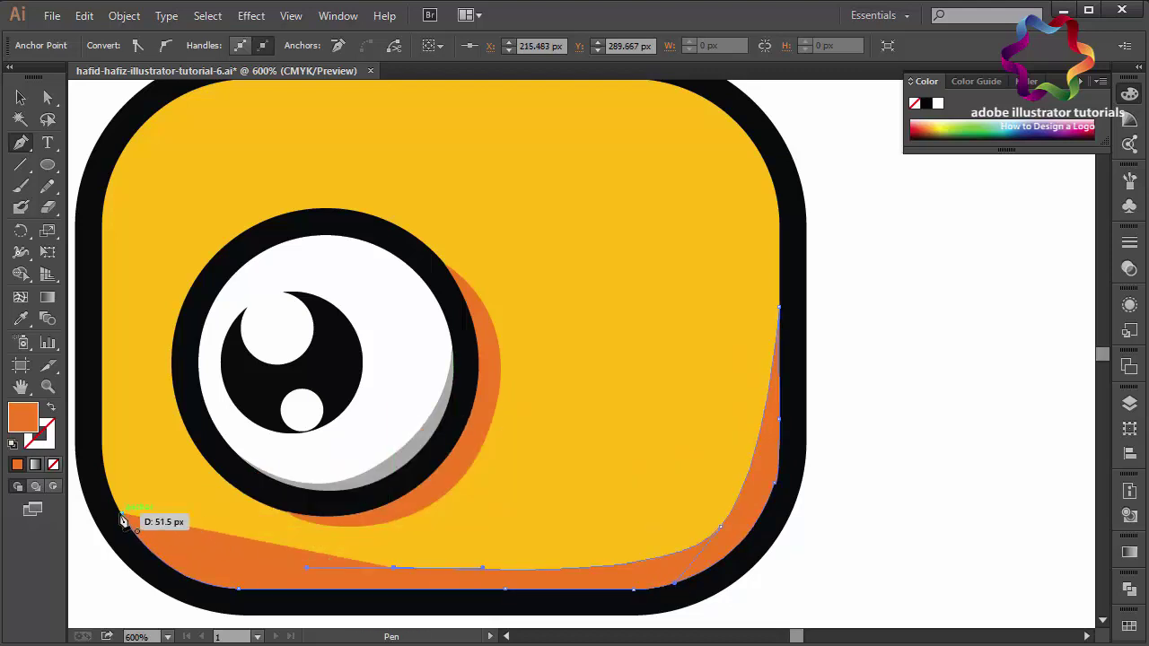
{"action": "left_click_drag", "start_coordinate": [124, 521], "coordinate": [90, 441]}
{"action": "scroll", "coordinate": [108, 454], "scroll_direction": "left", "scroll_amount": 3}
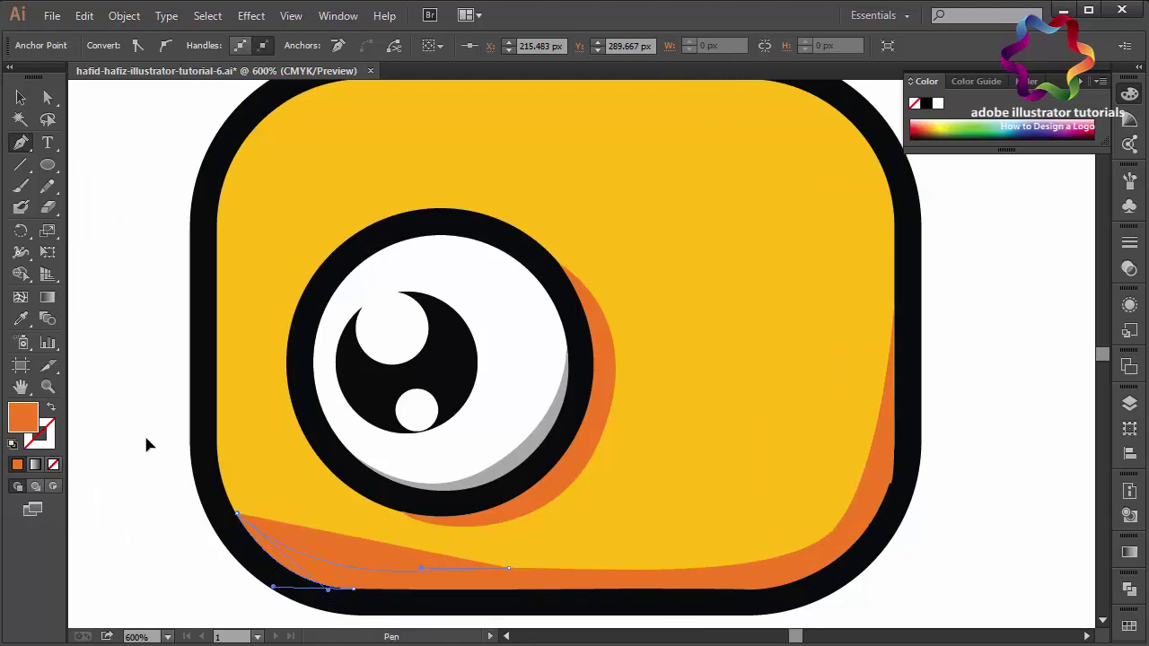
Smooth the orange shadow's right edge by adjusting its anchors and handles
{"action": "left_click", "coordinate": [50, 101]}
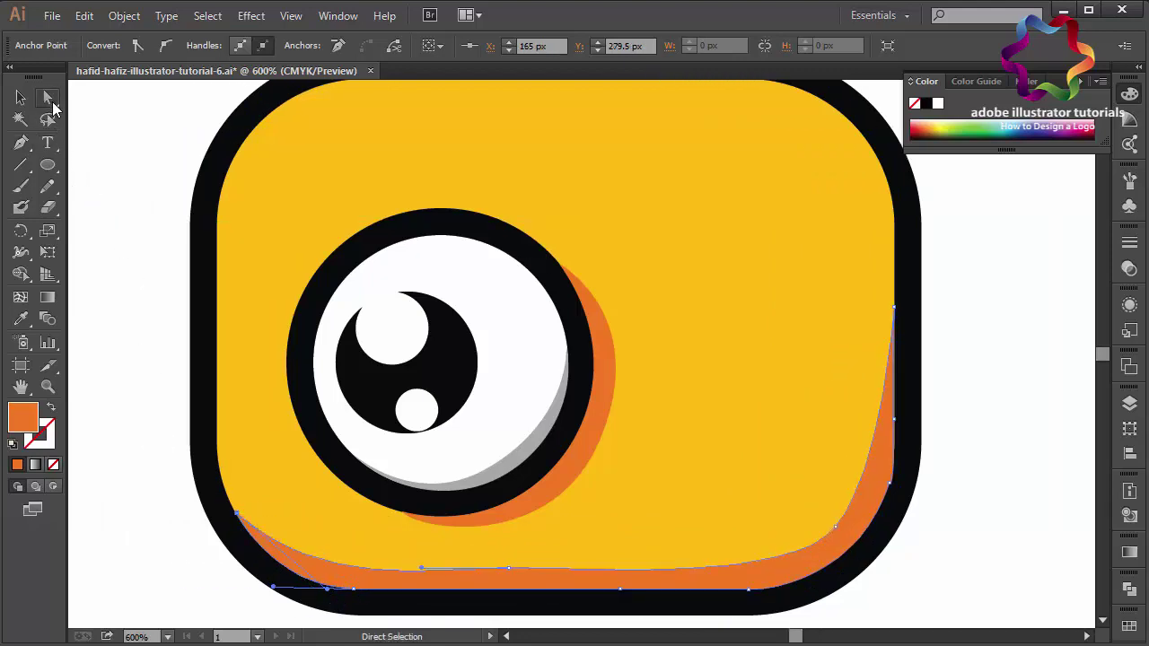
{"action": "left_click", "coordinate": [891, 487]}
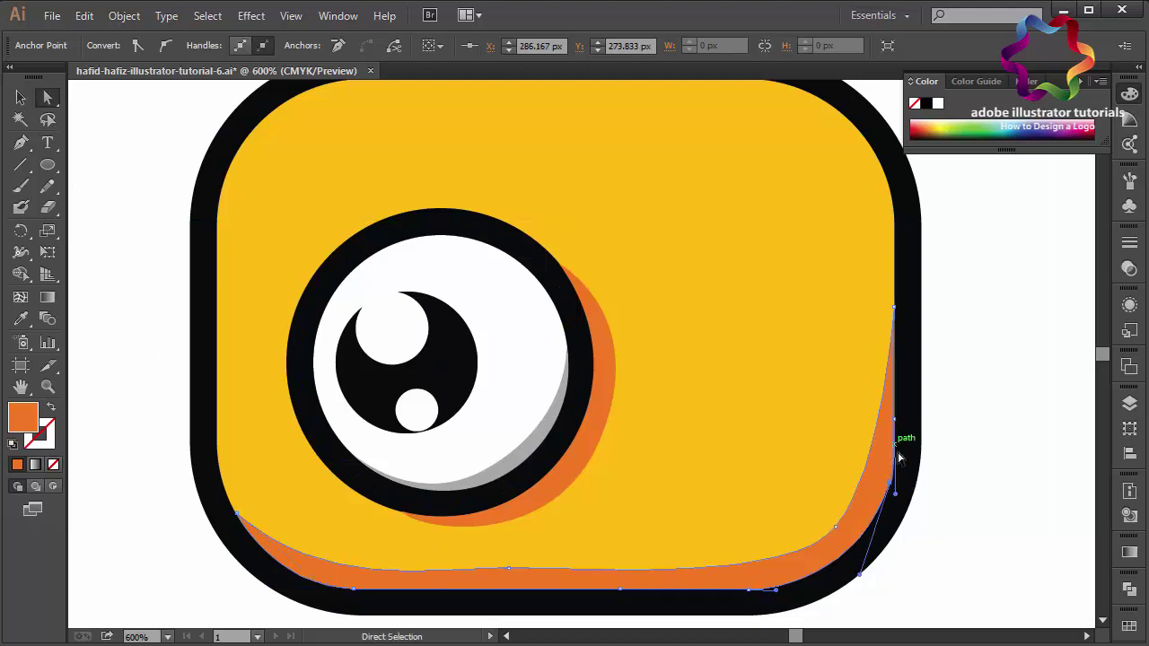
{"action": "left_click_drag", "start_coordinate": [895, 493], "coordinate": [896, 462]}
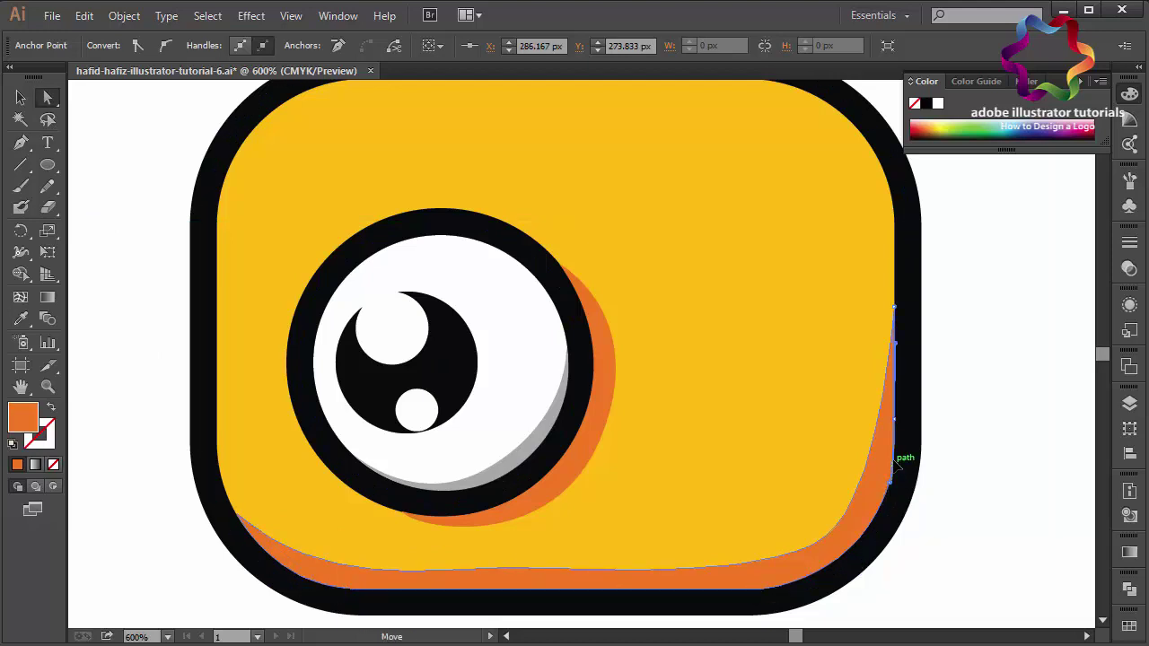
{"action": "left_click", "coordinate": [989, 484]}
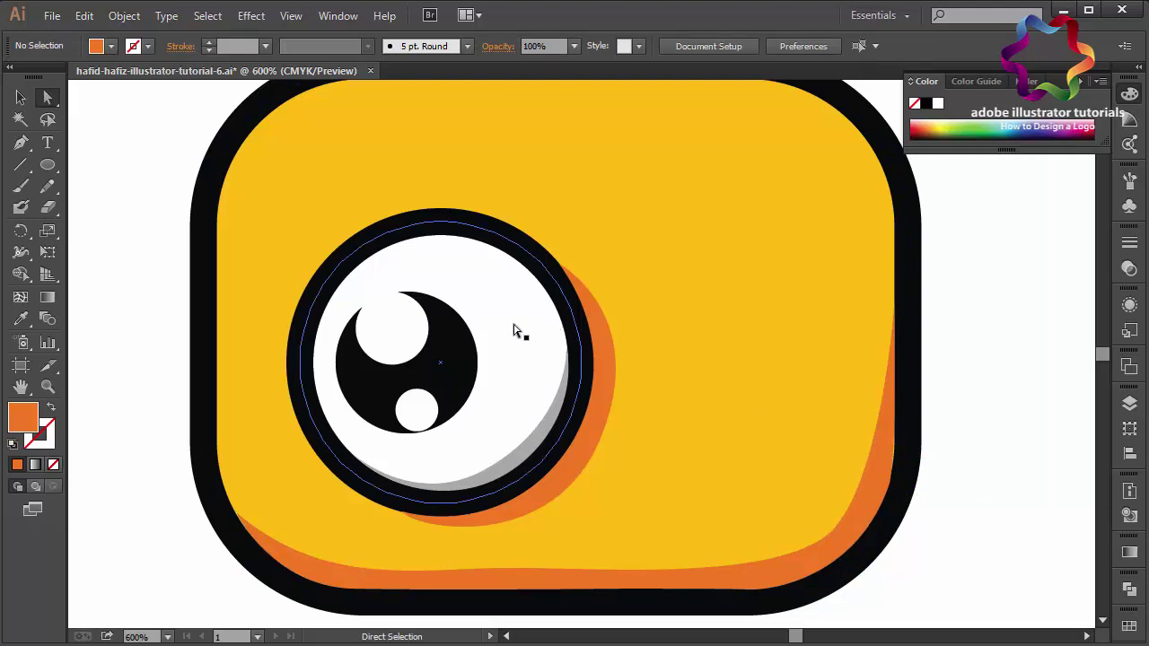
{"action": "left_click", "coordinate": [899, 456]}
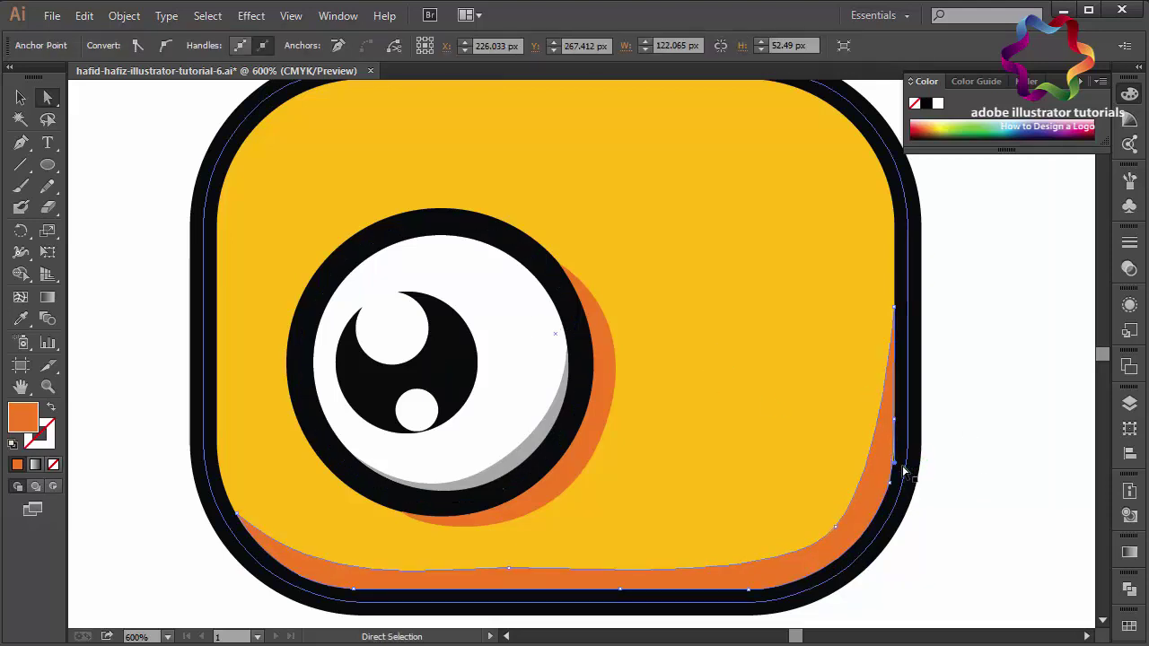
{"action": "left_click", "coordinate": [896, 419]}
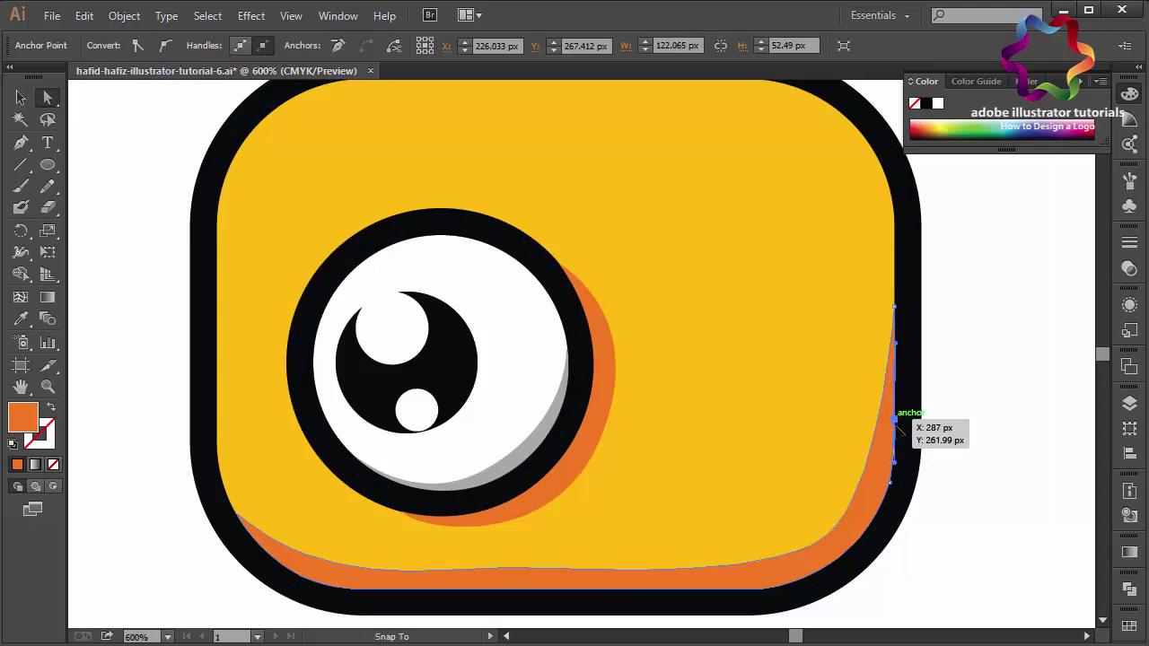
{"action": "left_click_drag", "start_coordinate": [900, 427], "coordinate": [897, 440]}
{"action": "left_click", "coordinate": [977, 511]}
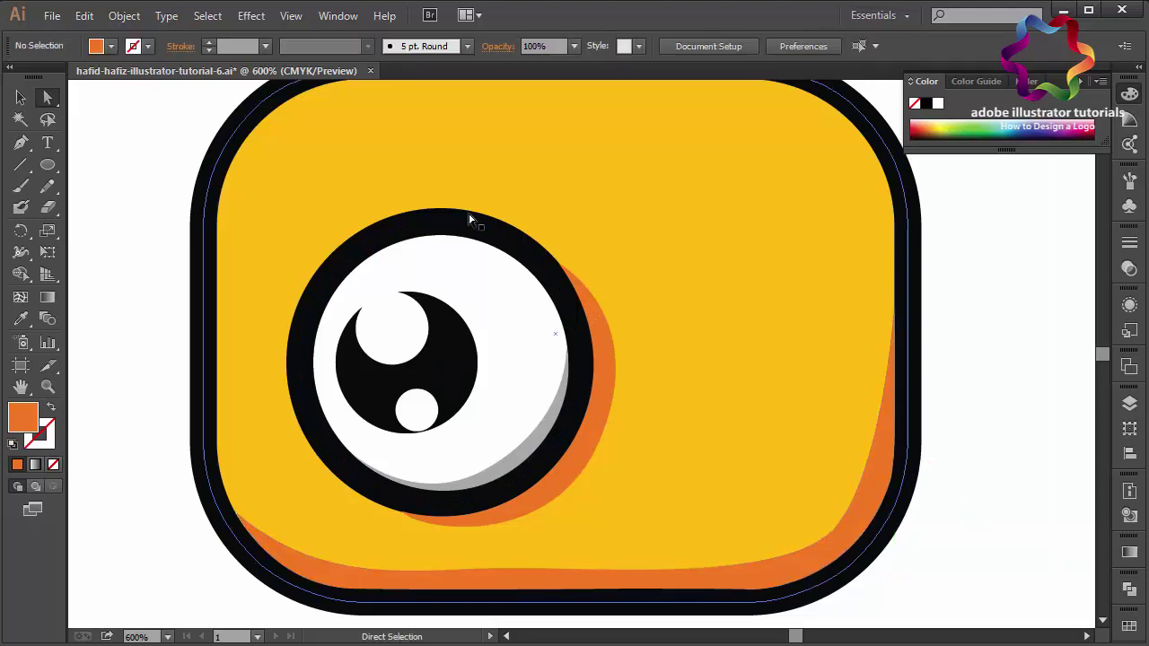
Select all the camera artwork and group it
{"action": "key", "text": "v"}
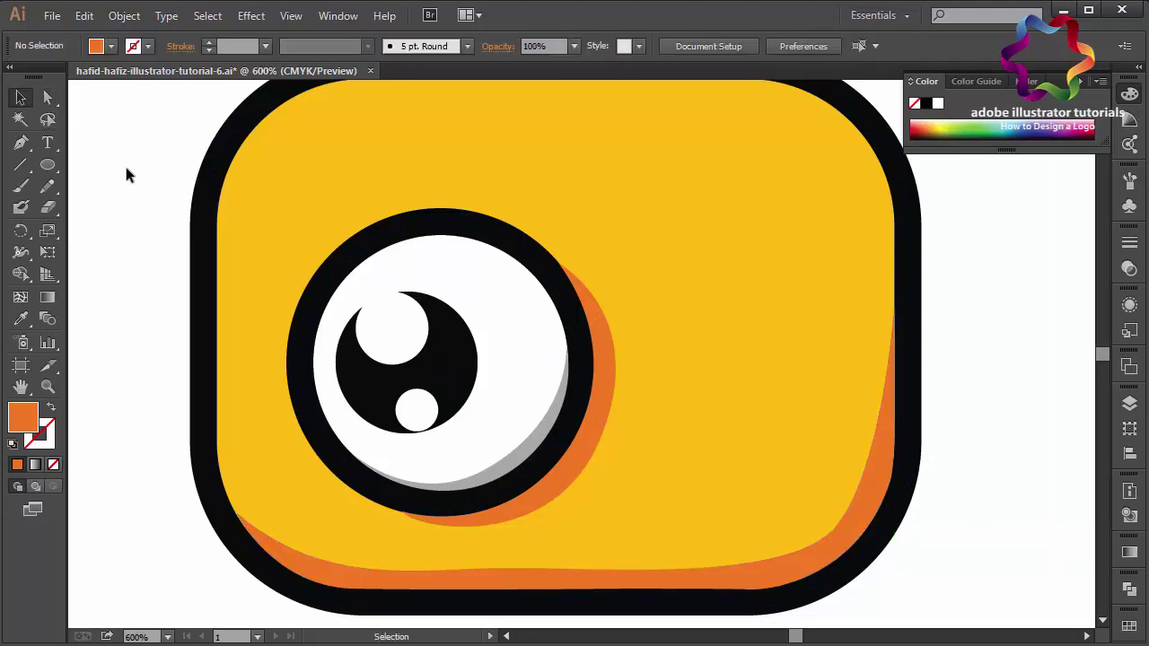
{"action": "key", "text": "ctrl+minus"}
{"action": "key", "text": "ctrl+minus"}
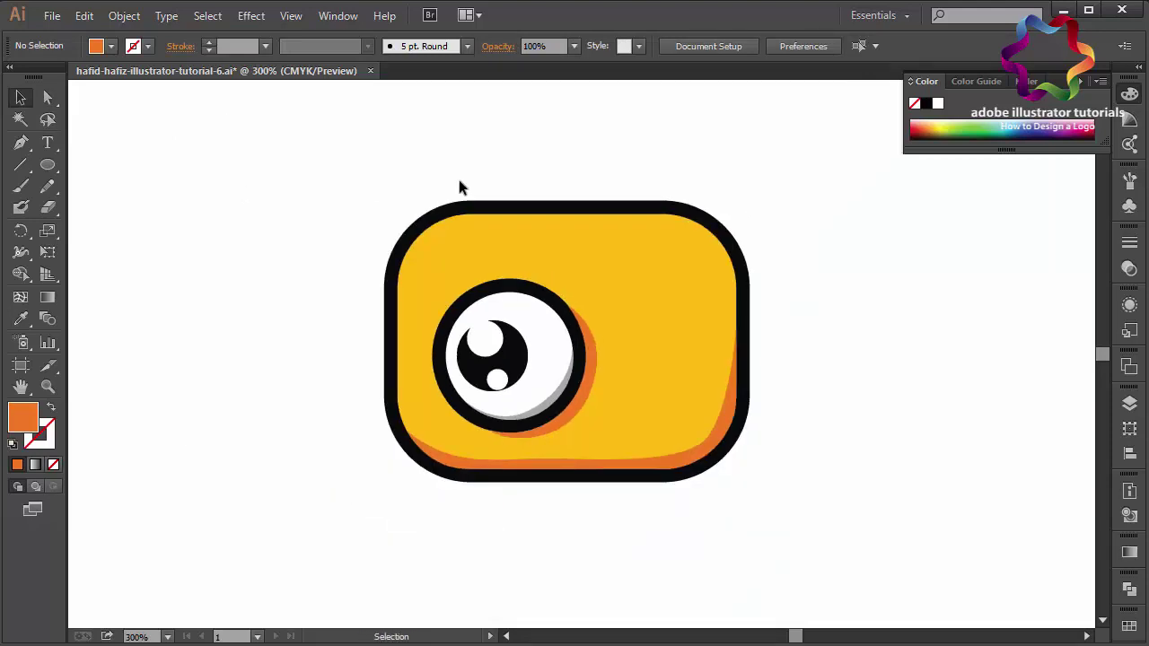
{"action": "key", "text": "ctrl+a"}
{"action": "right_click", "coordinate": [600, 327]}
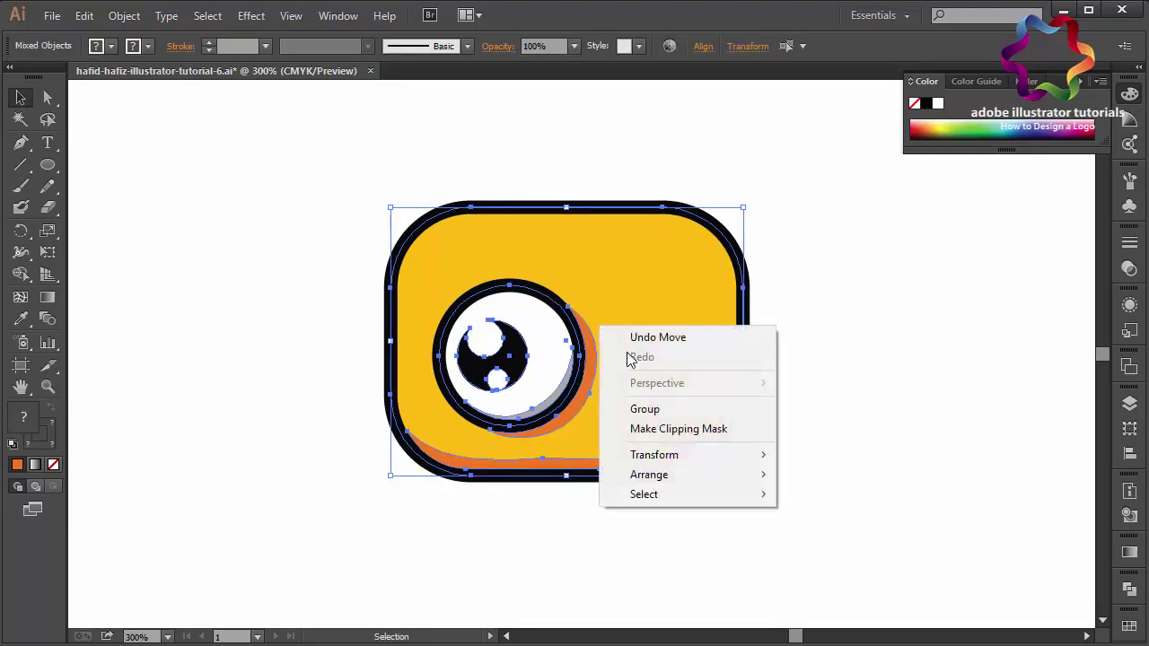
{"action": "left_click", "coordinate": [669, 411]}
{"action": "left_click", "coordinate": [392, 499]}
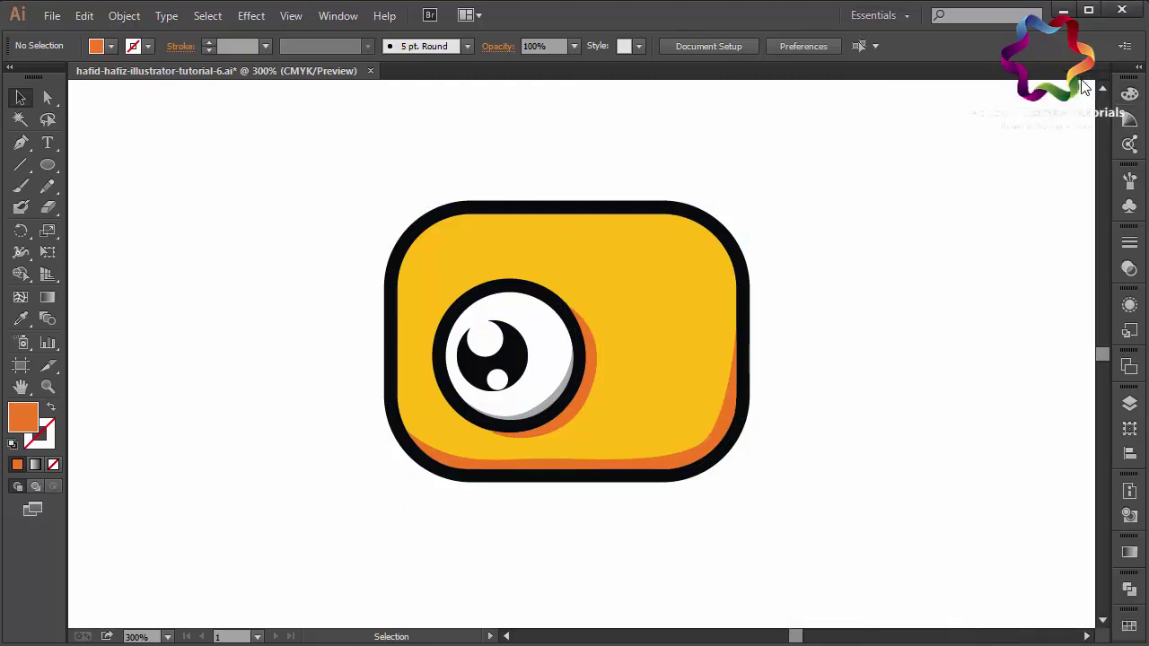
Start the orange feather path on the camera's right side with two pointed tips
{"action": "left_click", "coordinate": [21, 143]}
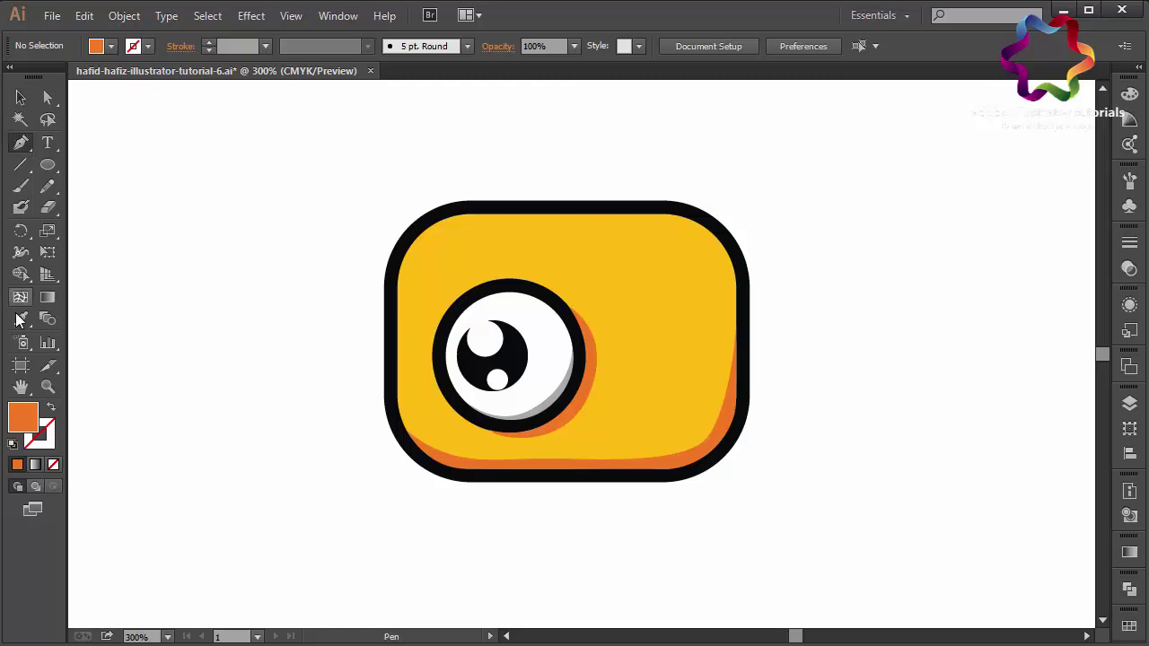
{"action": "left_click", "coordinate": [629, 332]}
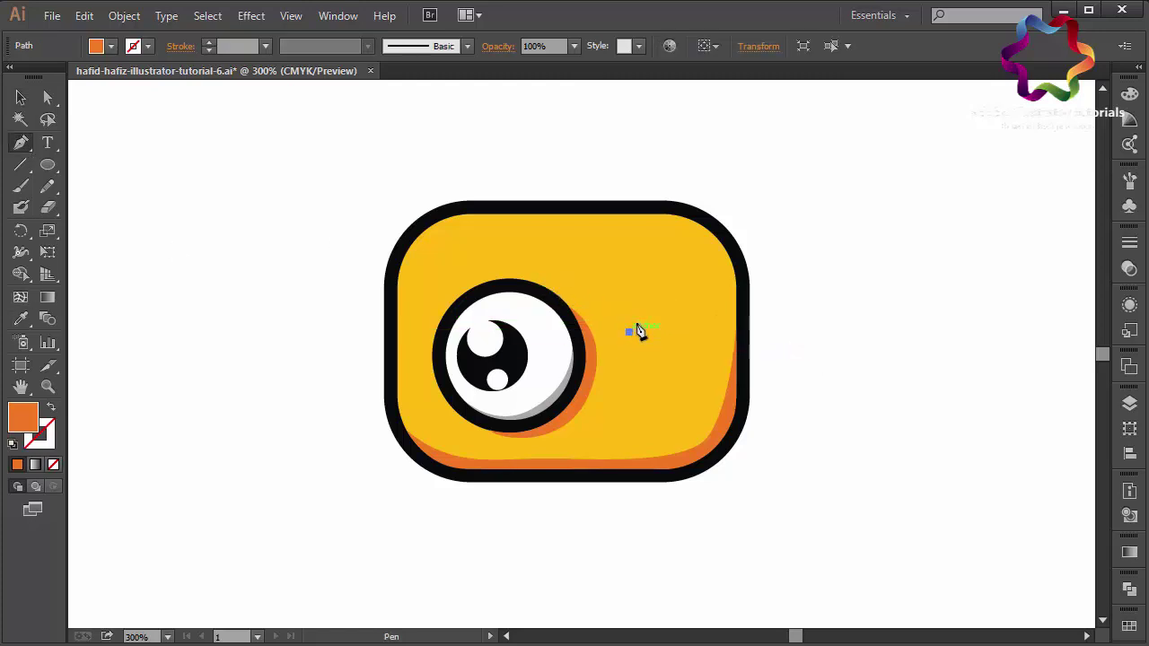
{"action": "left_click_drag", "start_coordinate": [680, 267], "coordinate": [715, 242]}
{"action": "left_click_drag", "start_coordinate": [790, 186], "coordinate": [805, 139]}
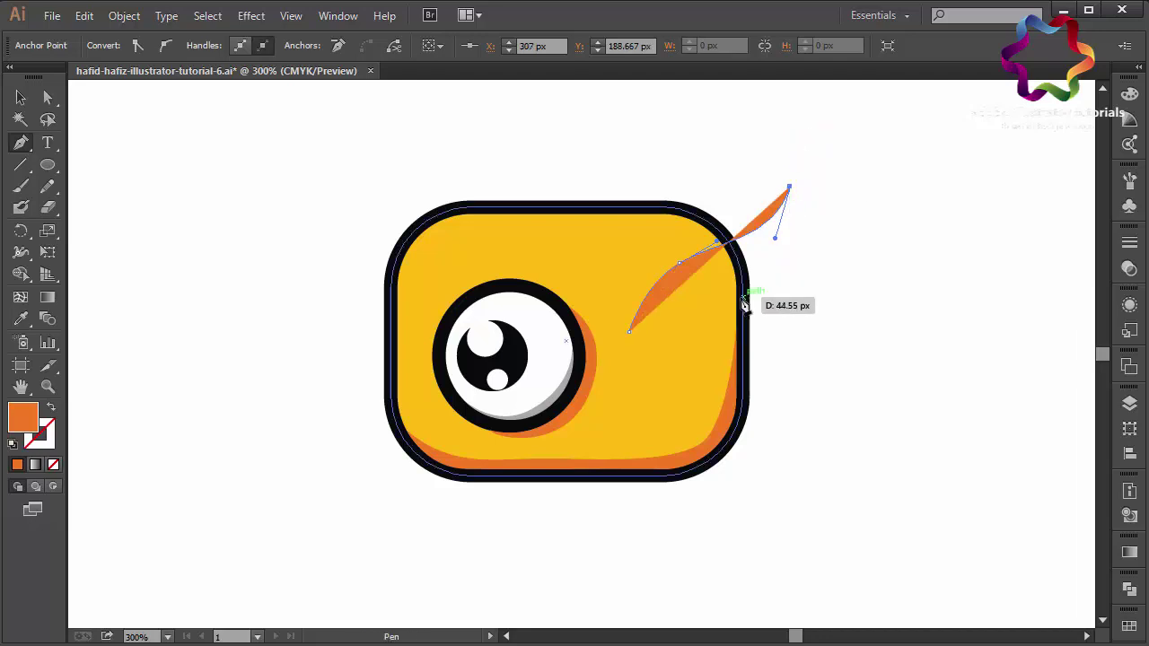
{"action": "left_click_drag", "start_coordinate": [730, 305], "coordinate": [652, 340]}
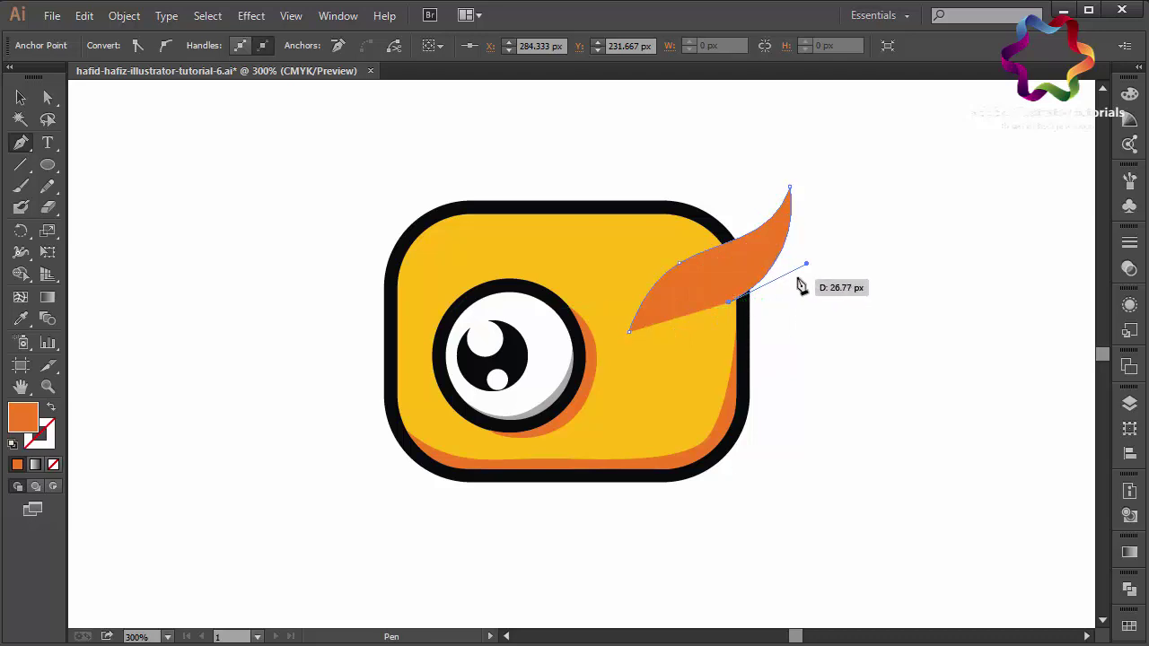
{"action": "left_click_drag", "start_coordinate": [808, 271], "coordinate": [842, 247]}
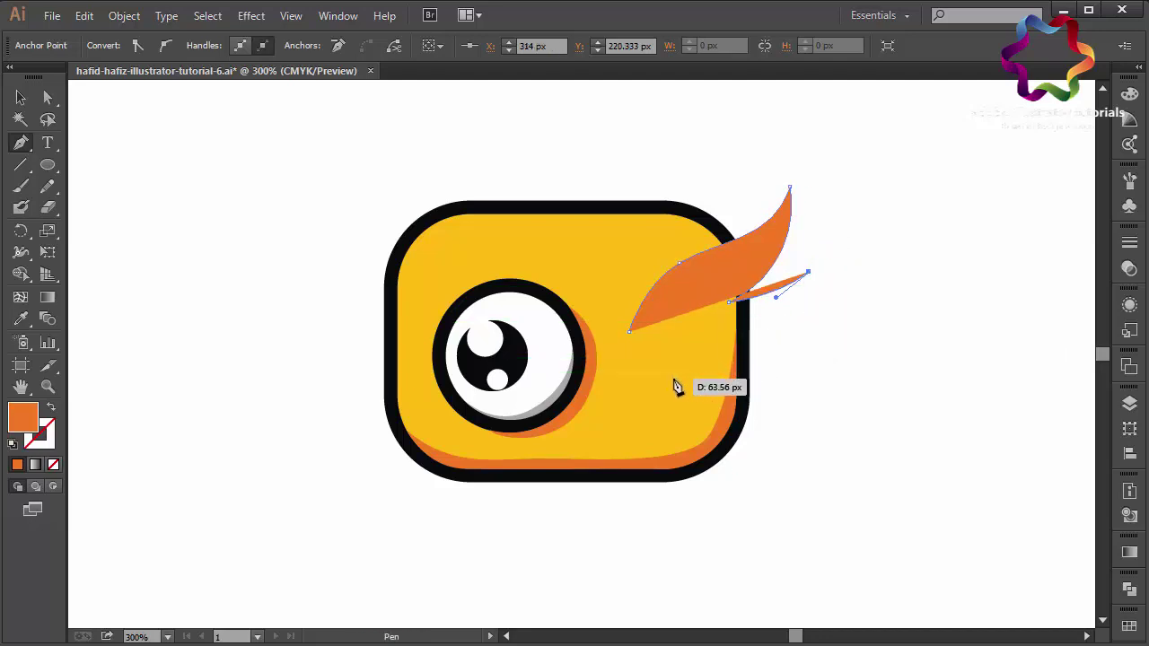
{"action": "left_click_drag", "start_coordinate": [672, 391], "coordinate": [577, 432]}
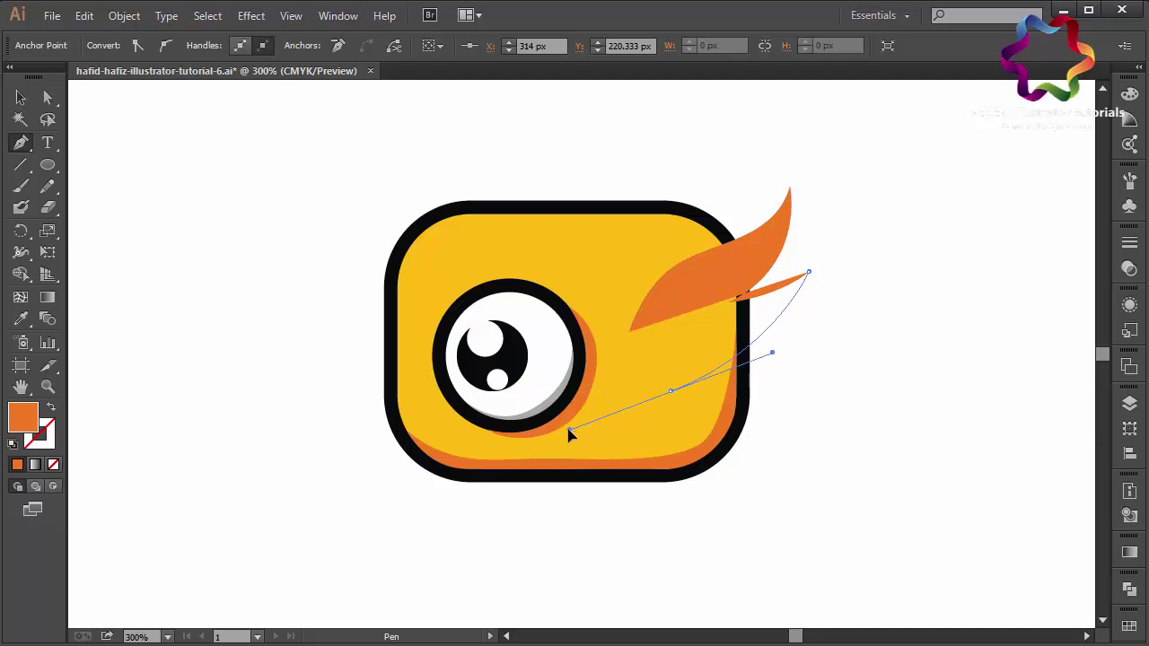
{"action": "left_click_drag", "start_coordinate": [577, 431], "coordinate": [569, 429]}
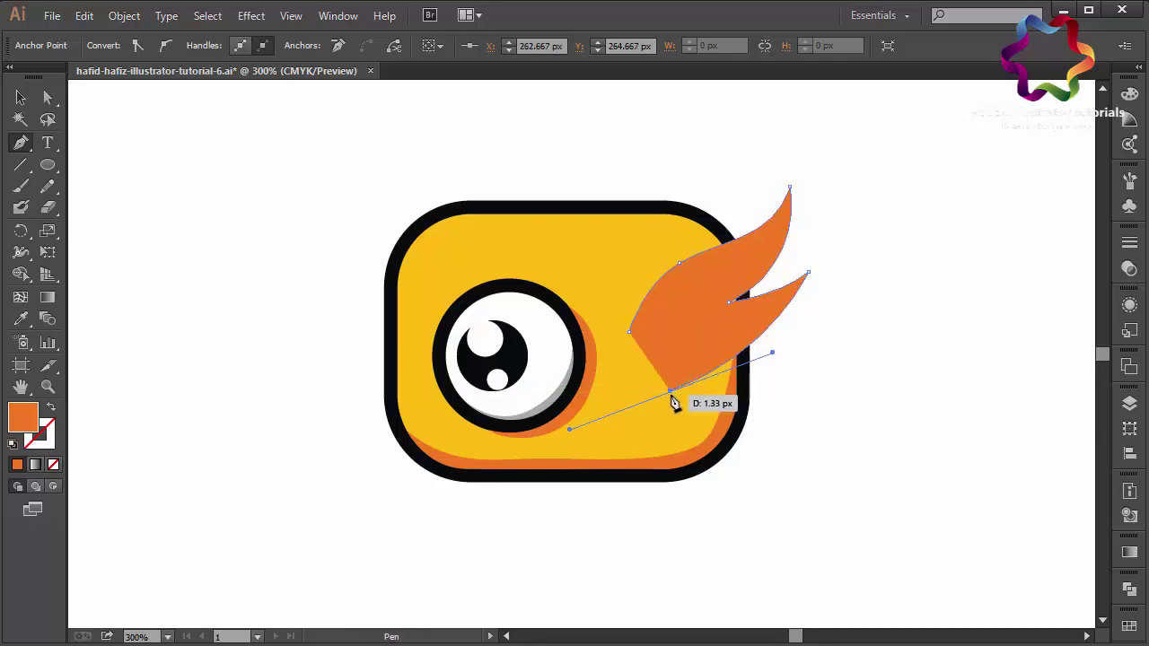
Replace the misplaced lower anchor and add a third feather tip pointing right
{"action": "key", "text": "ctrl+z"}
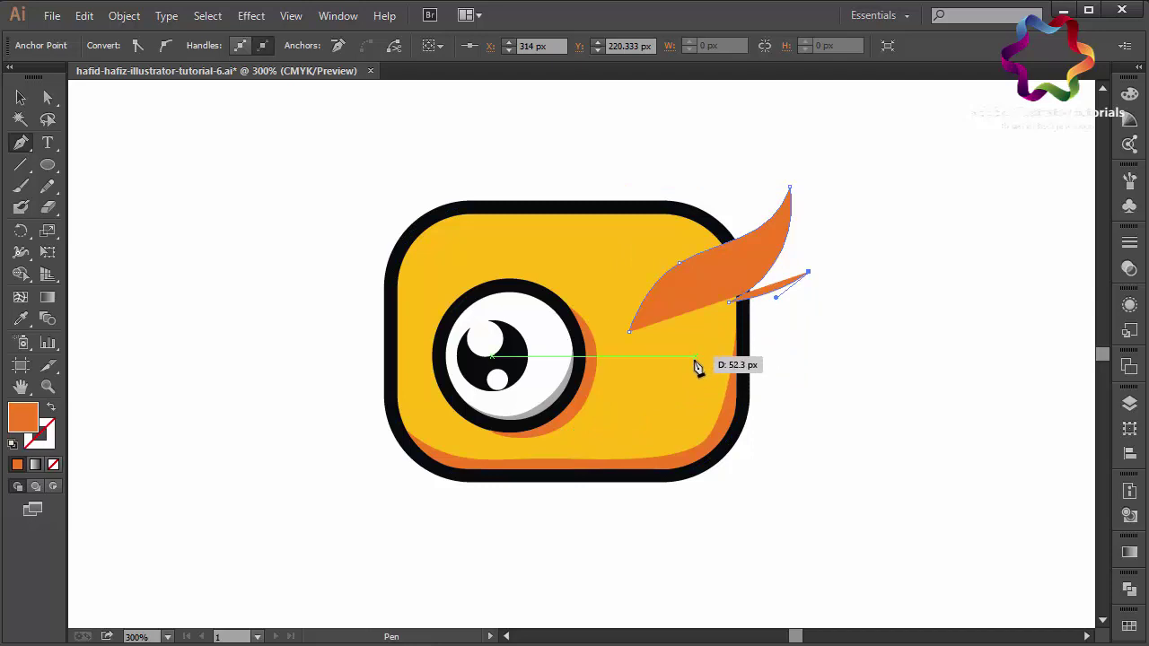
{"action": "left_click_drag", "start_coordinate": [694, 360], "coordinate": [626, 382]}
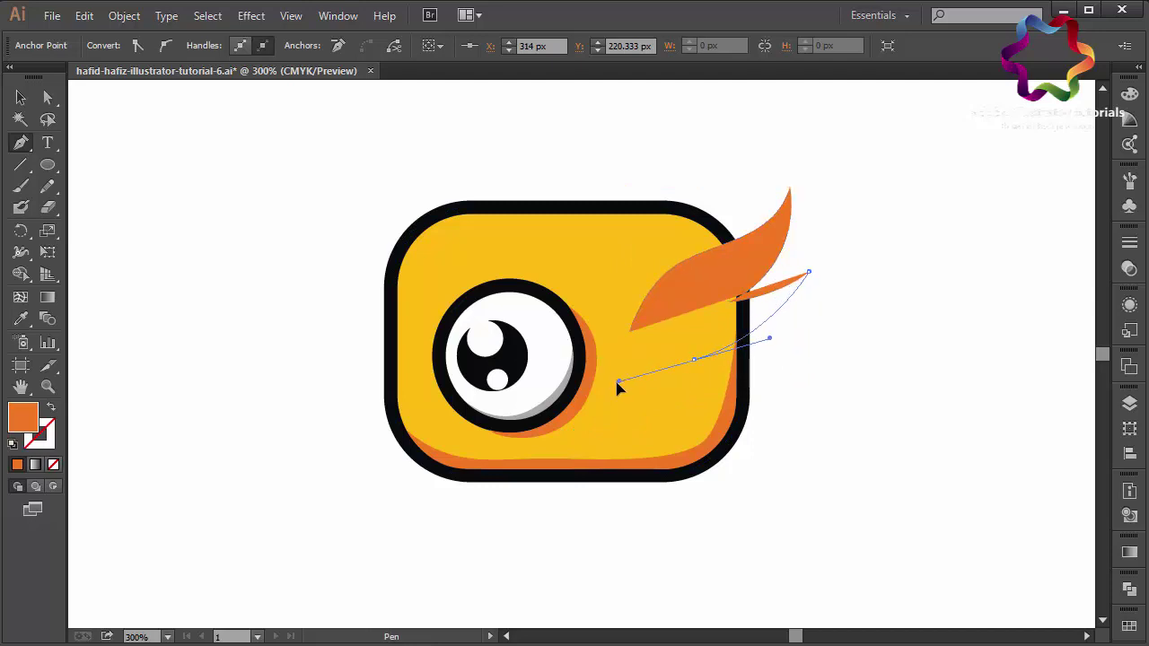
{"action": "mouse_move", "coordinate": [694, 360]}
{"action": "left_mouse_down"}
{"action": "mouse_move", "coordinate": [757, 368]}
{"action": "mouse_move", "coordinate": [800, 342]}
{"action": "left_mouse_up"}
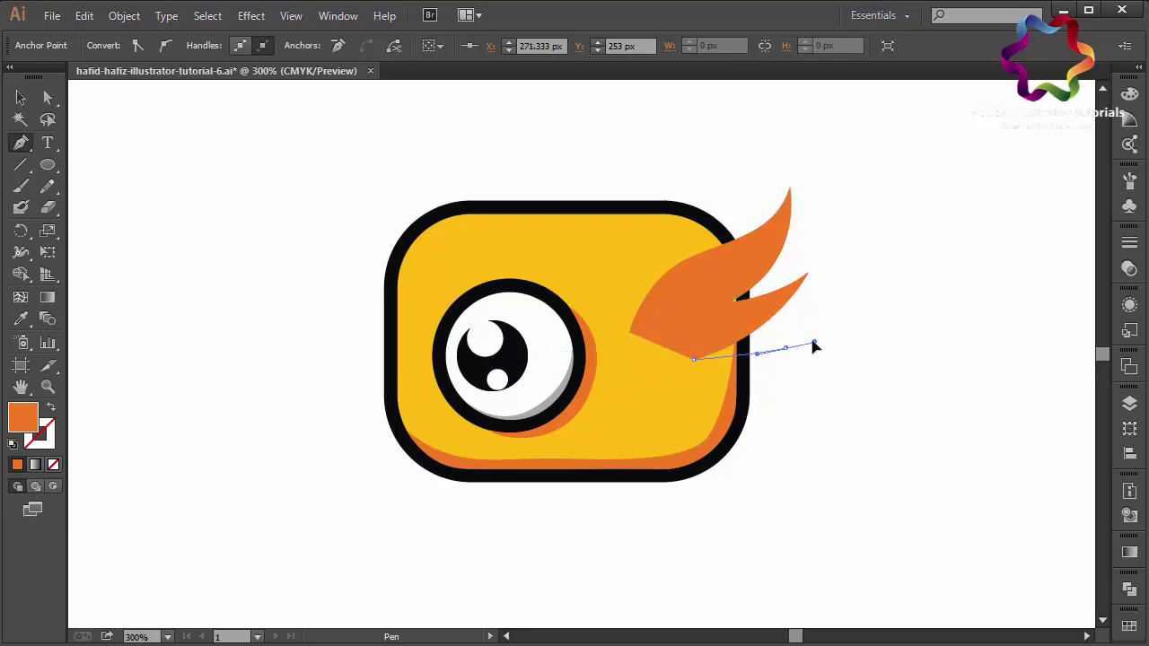
{"action": "key", "text": "ctrl"}
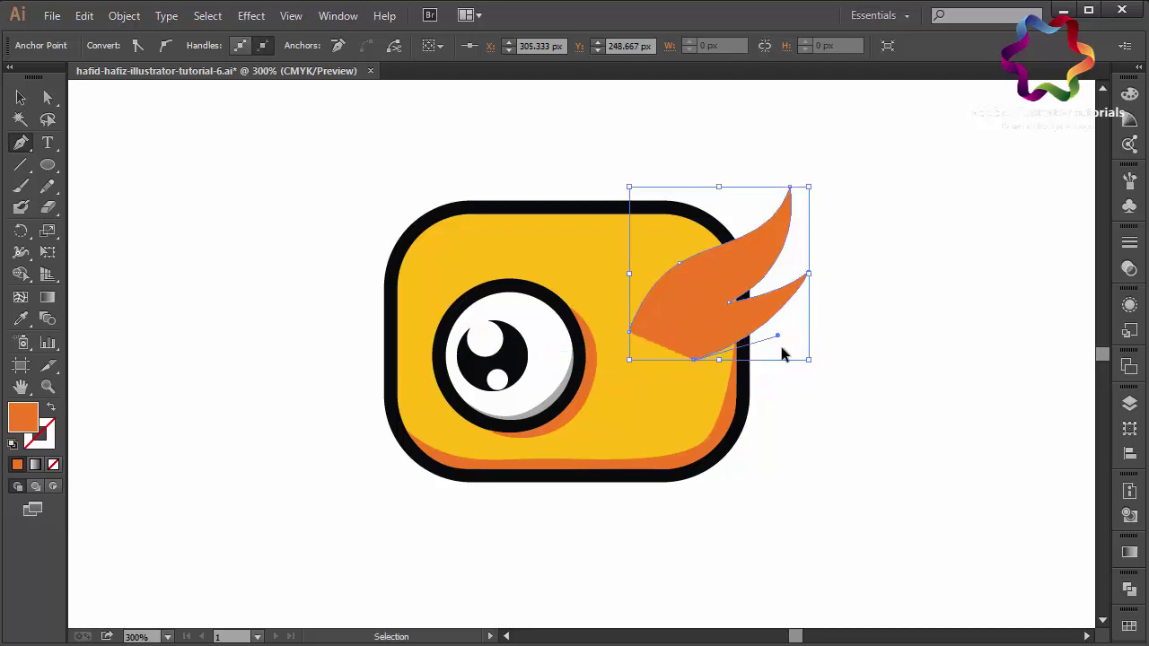
{"action": "mouse_move", "coordinate": [783, 336]}
{"action": "left_mouse_down"}
{"action": "mouse_move", "coordinate": [752, 328]}
{"action": "mouse_move", "coordinate": [693, 364]}
{"action": "left_mouse_up"}
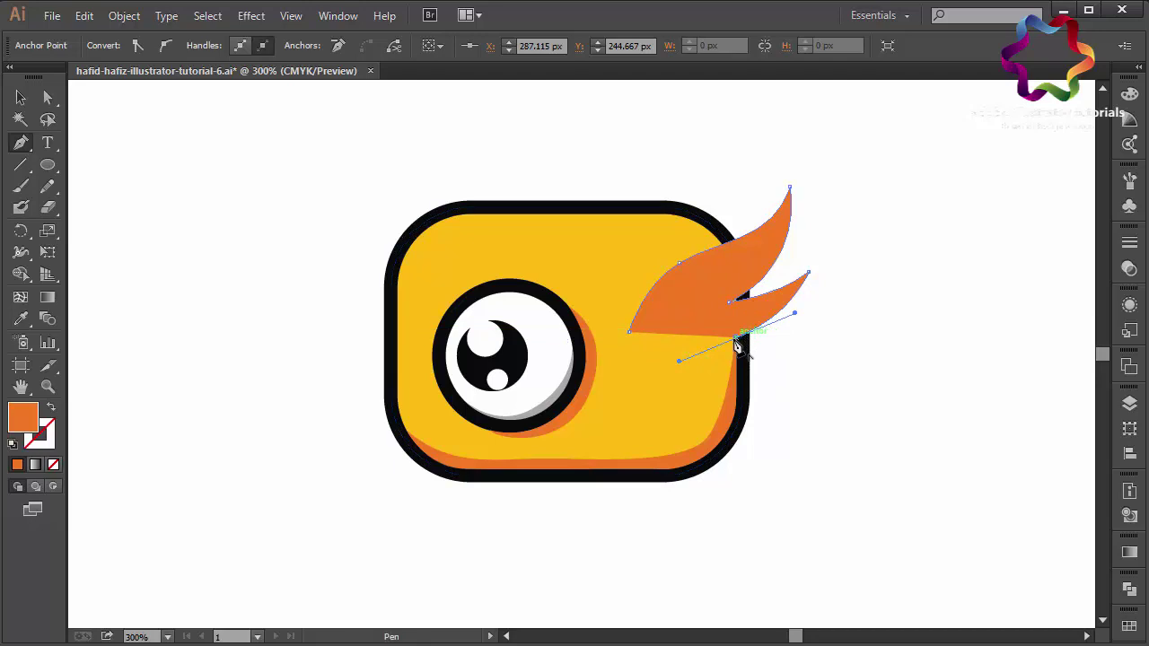
{"action": "left_click_drag", "start_coordinate": [736, 340], "coordinate": [813, 316]}
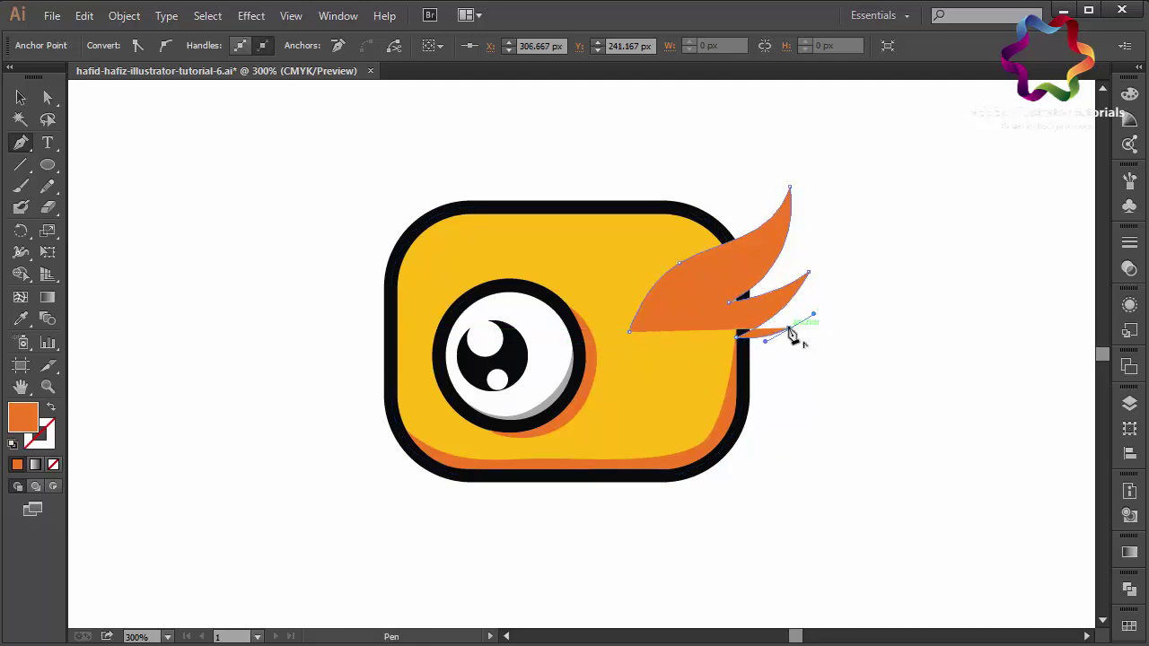
{"action": "left_click", "coordinate": [789, 331]}
{"action": "left_click_drag", "start_coordinate": [692, 393], "coordinate": [621, 397]}
Draw and close a fourth, lower feather tip on the wing's right
{"action": "key", "text": "ctrl+plus"}
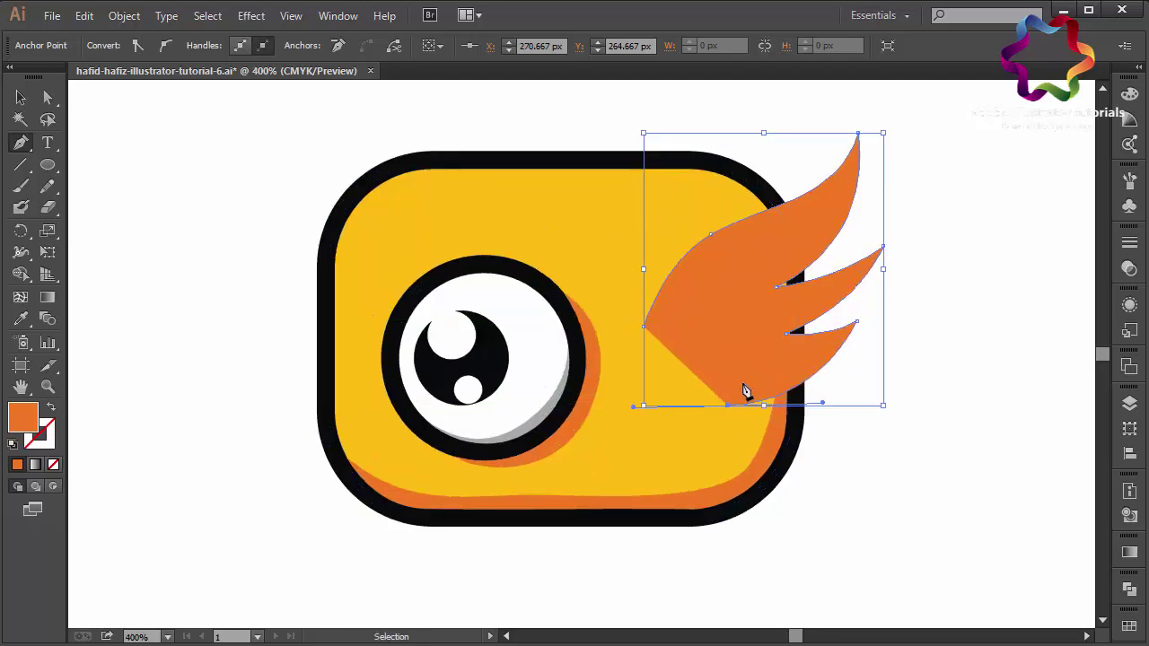
{"action": "left_click", "coordinate": [729, 407]}
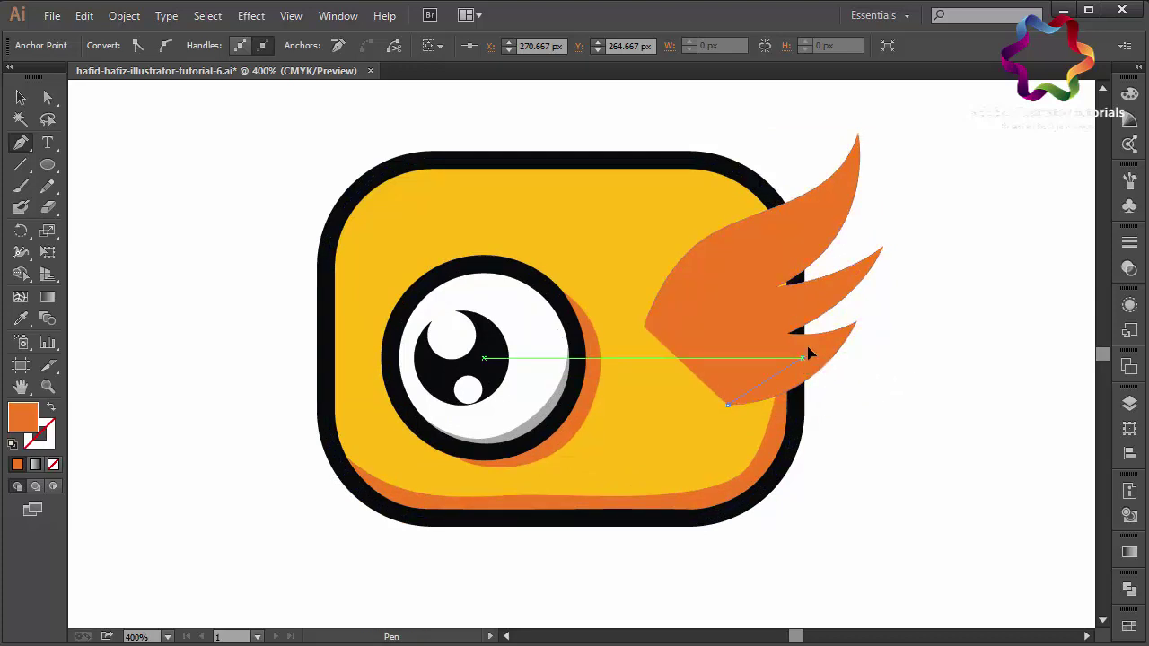
{"action": "mouse_move", "coordinate": [802, 358]}
{"action": "left_mouse_down"}
{"action": "mouse_move", "coordinate": [832, 326]}
{"action": "mouse_move", "coordinate": [726, 328]}
{"action": "left_mouse_up"}
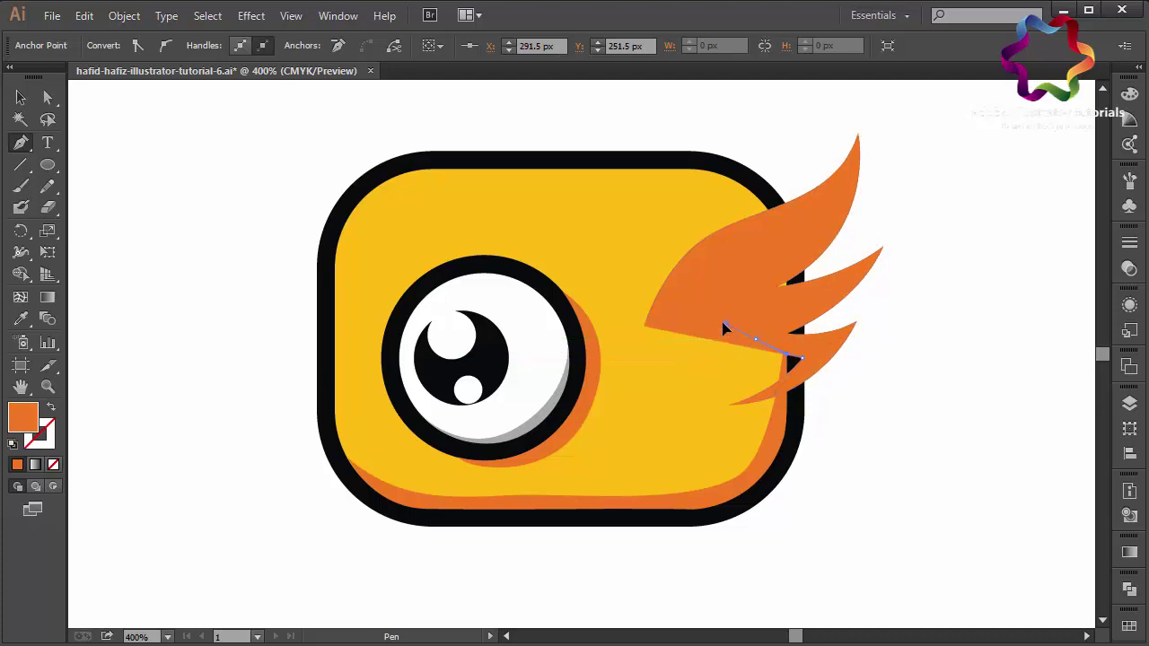
{"action": "left_click_drag", "start_coordinate": [755, 340], "coordinate": [844, 284]}
{"action": "left_click", "coordinate": [824, 298]}
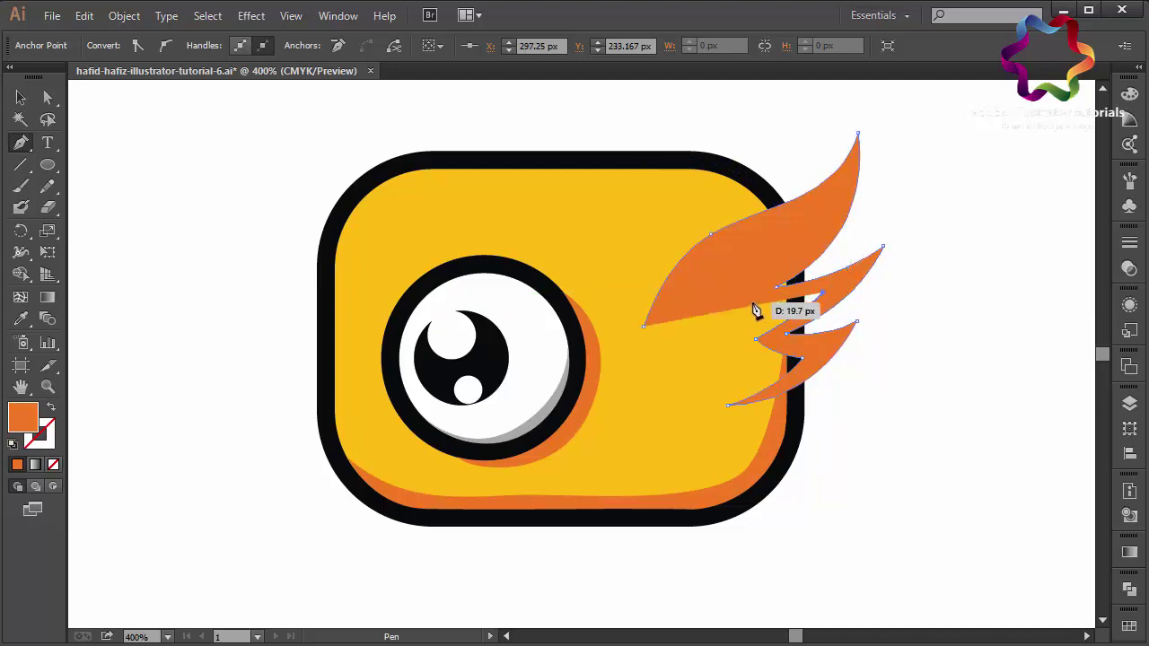
Begin a new curved path across the feathers toward the top feather tip
{"action": "left_click_drag", "start_coordinate": [754, 307], "coordinate": [744, 298]}
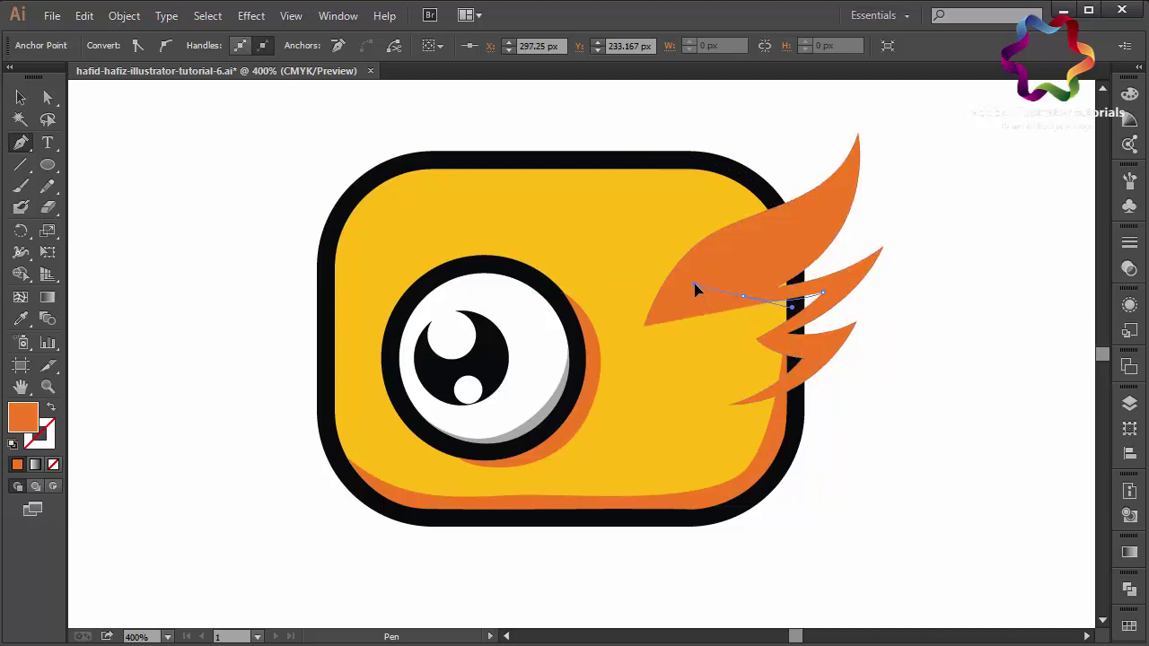
{"action": "left_click_drag", "start_coordinate": [757, 290], "coordinate": [841, 201]}
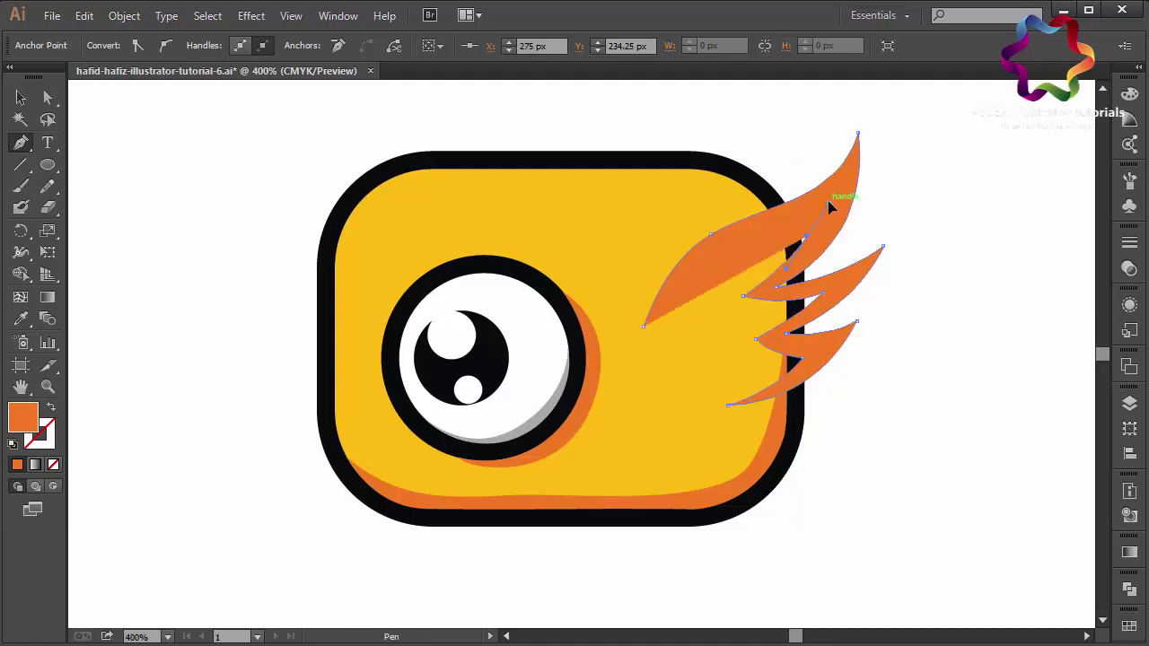
{"action": "left_click_drag", "start_coordinate": [838, 202], "coordinate": [840, 200]}
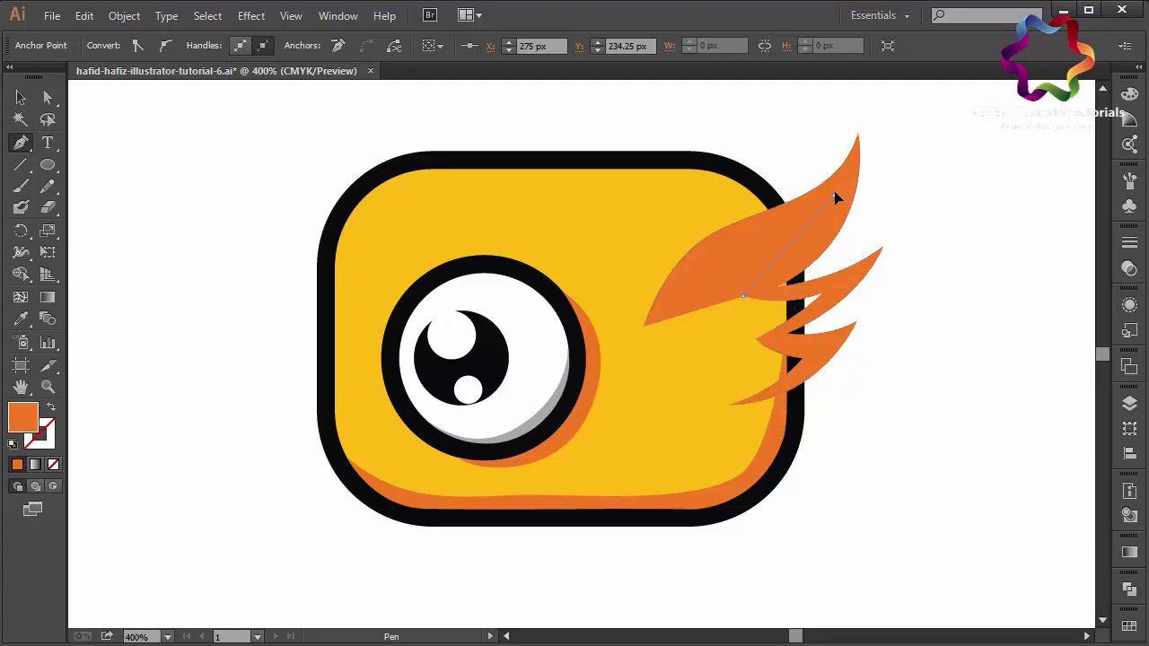
Close the feather path and draw a curved top stroke sweeping back toward the lens
{"action": "left_click", "coordinate": [857, 135]}
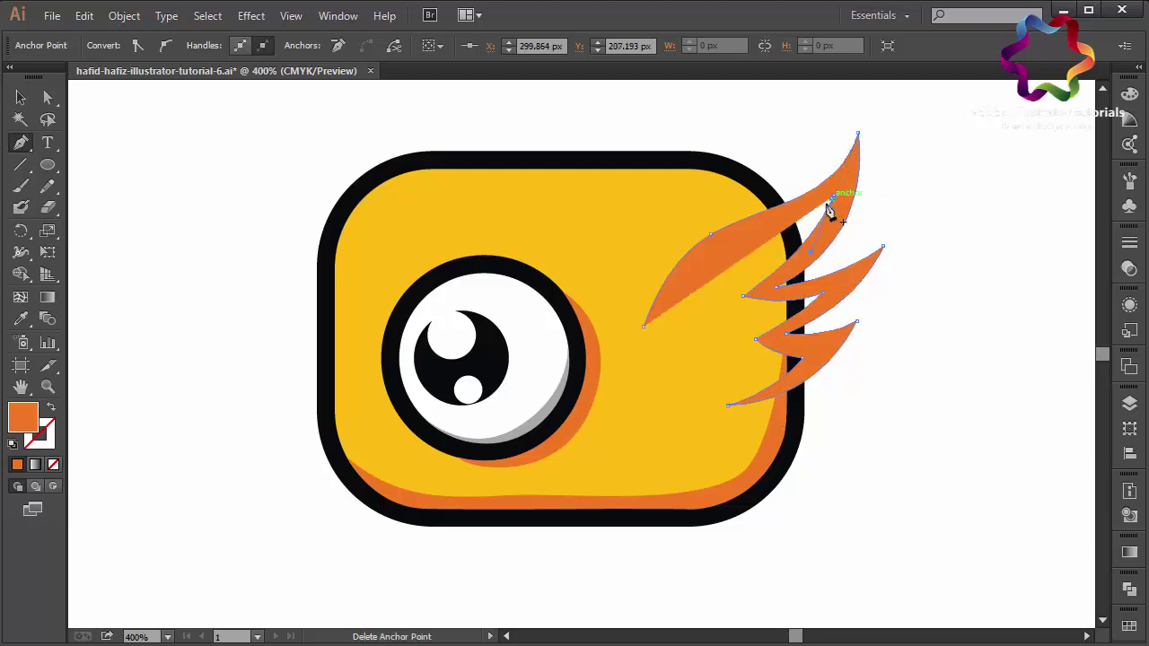
{"action": "left_click", "coordinate": [837, 205], "text": "ctrl"}
{"action": "left_click", "coordinate": [835, 202]}
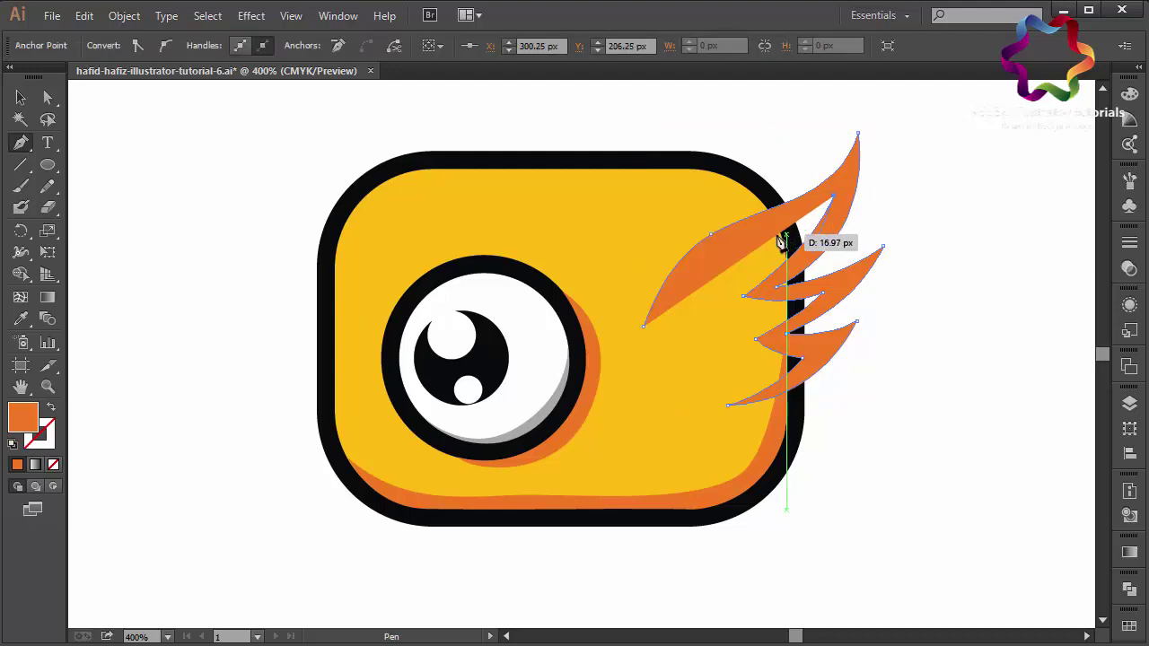
{"action": "left_click_drag", "start_coordinate": [759, 232], "coordinate": [711, 238]}
{"action": "left_click_drag", "start_coordinate": [644, 321], "coordinate": [647, 334]}
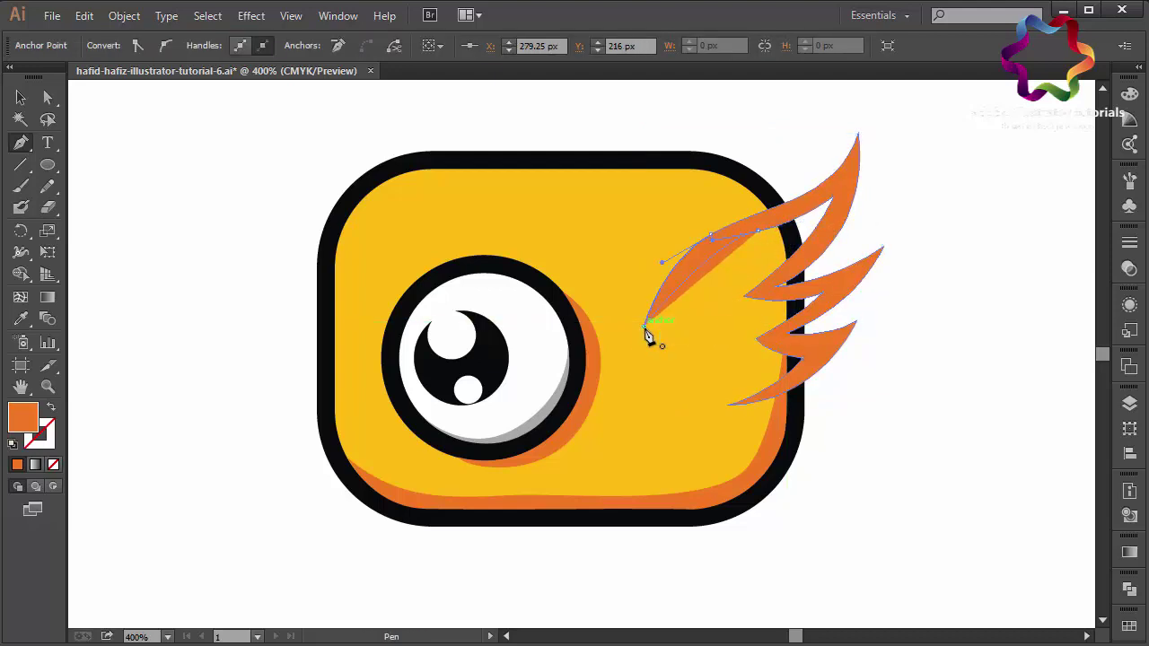
{"action": "key", "text": "Escape"}
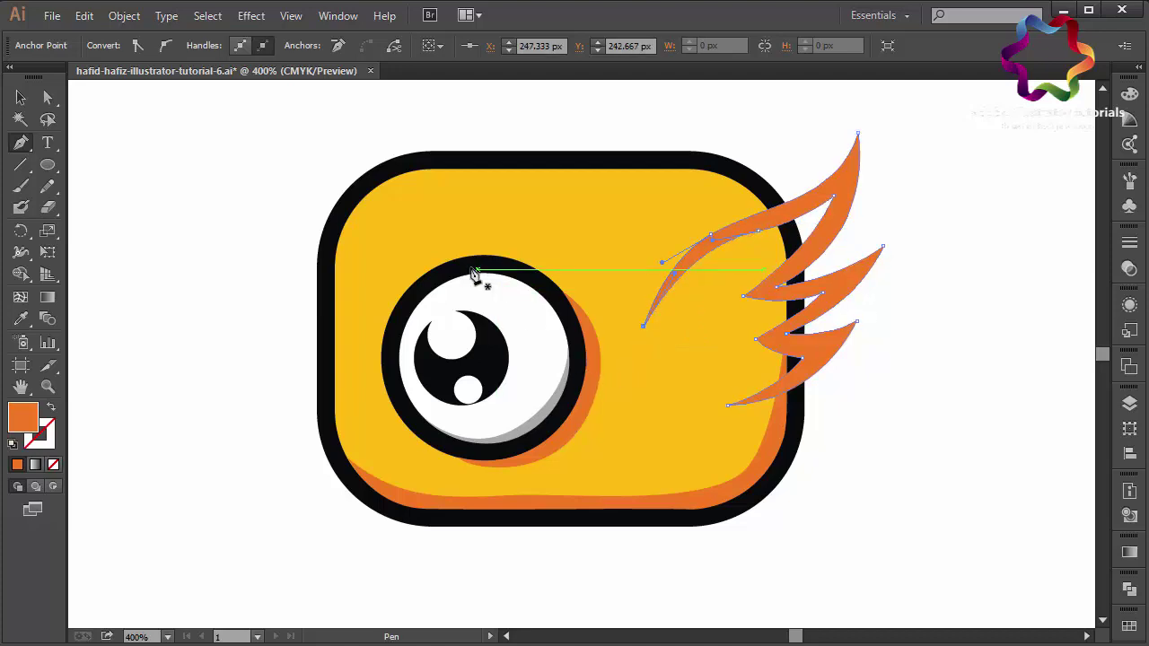
Move feather anchors with Direct Selection to smooth the curves, then deselect
{"action": "left_click", "coordinate": [54, 101]}
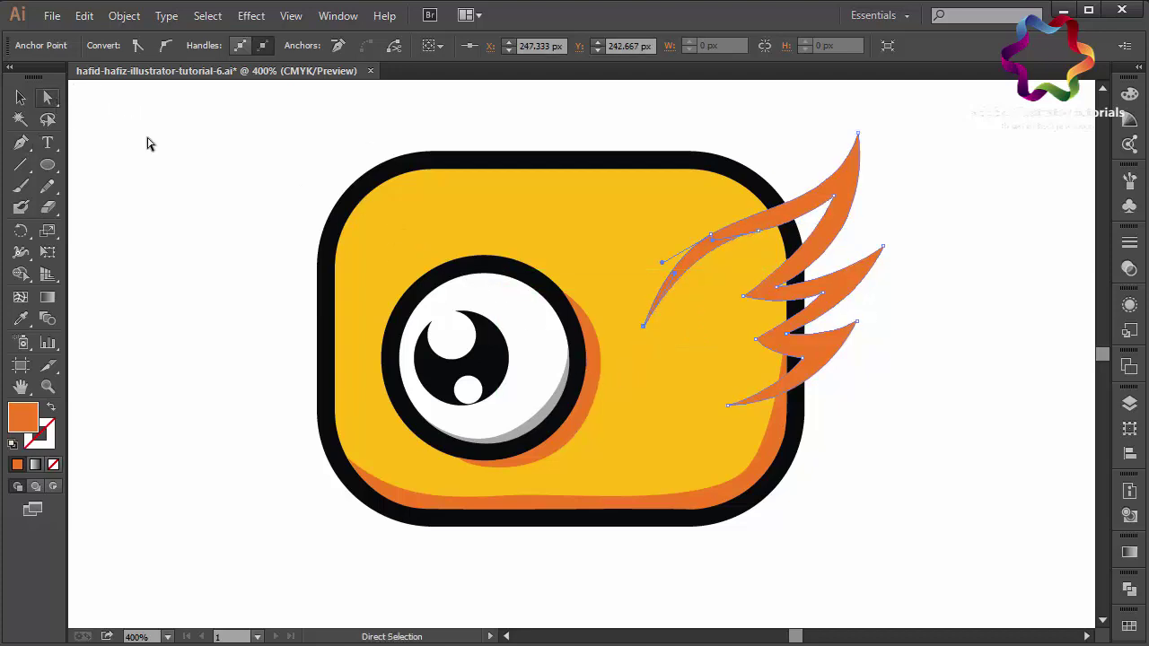
{"action": "left_click_drag", "start_coordinate": [808, 362], "coordinate": [820, 349]}
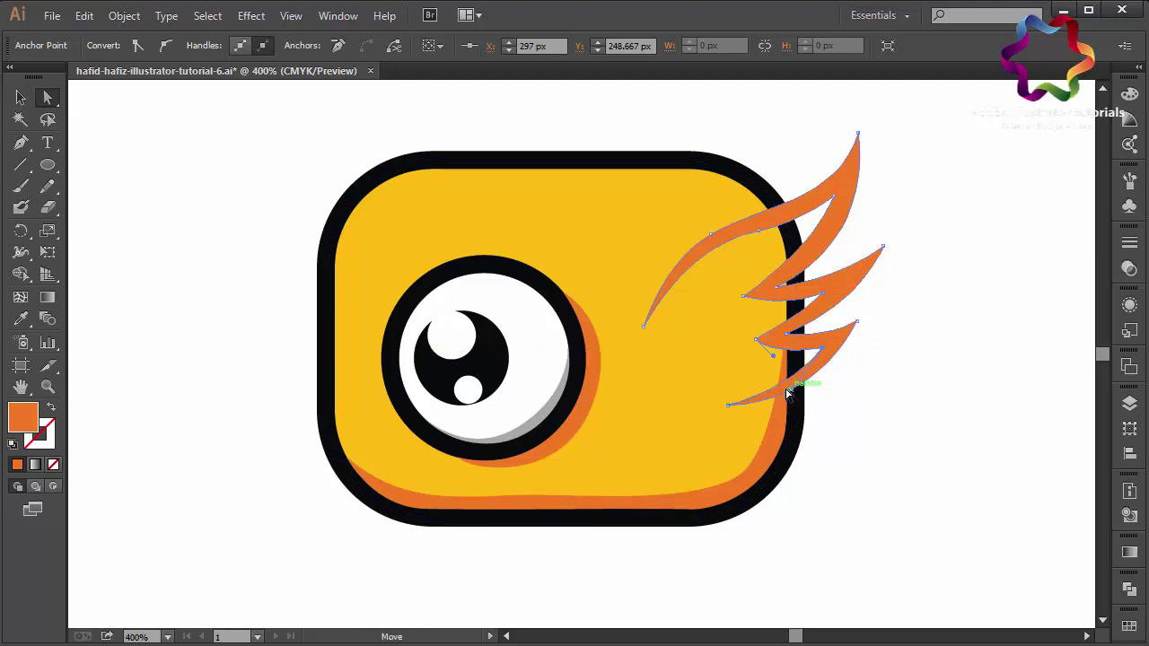
{"action": "left_click", "coordinate": [757, 341]}
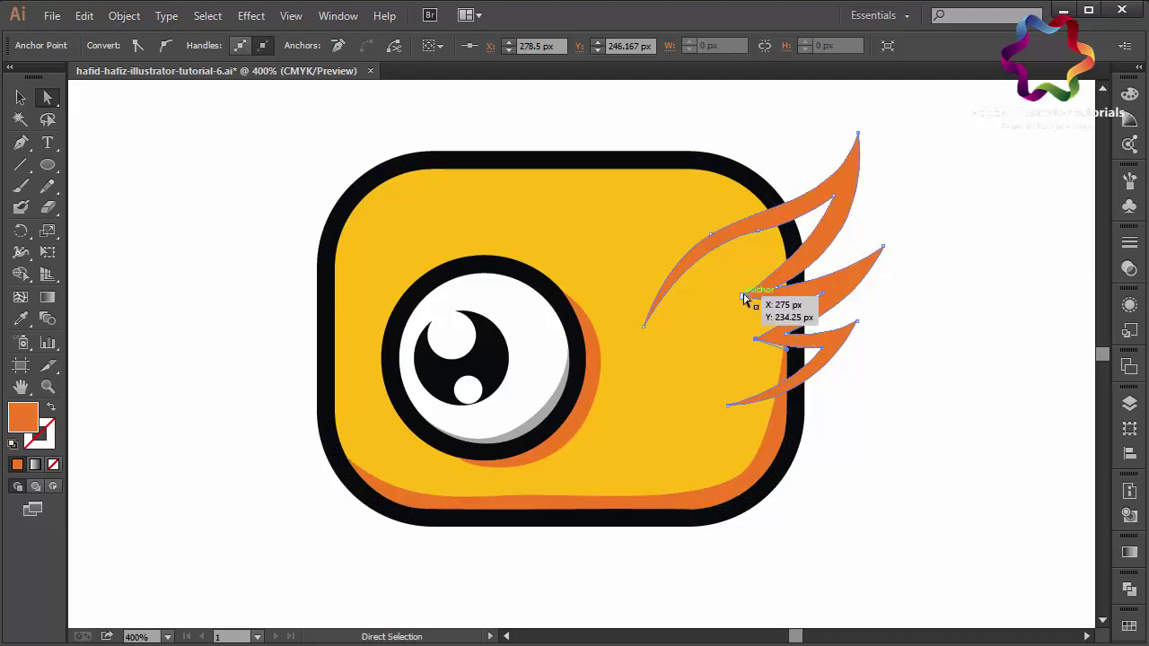
{"action": "left_click_drag", "start_coordinate": [749, 298], "coordinate": [733, 297]}
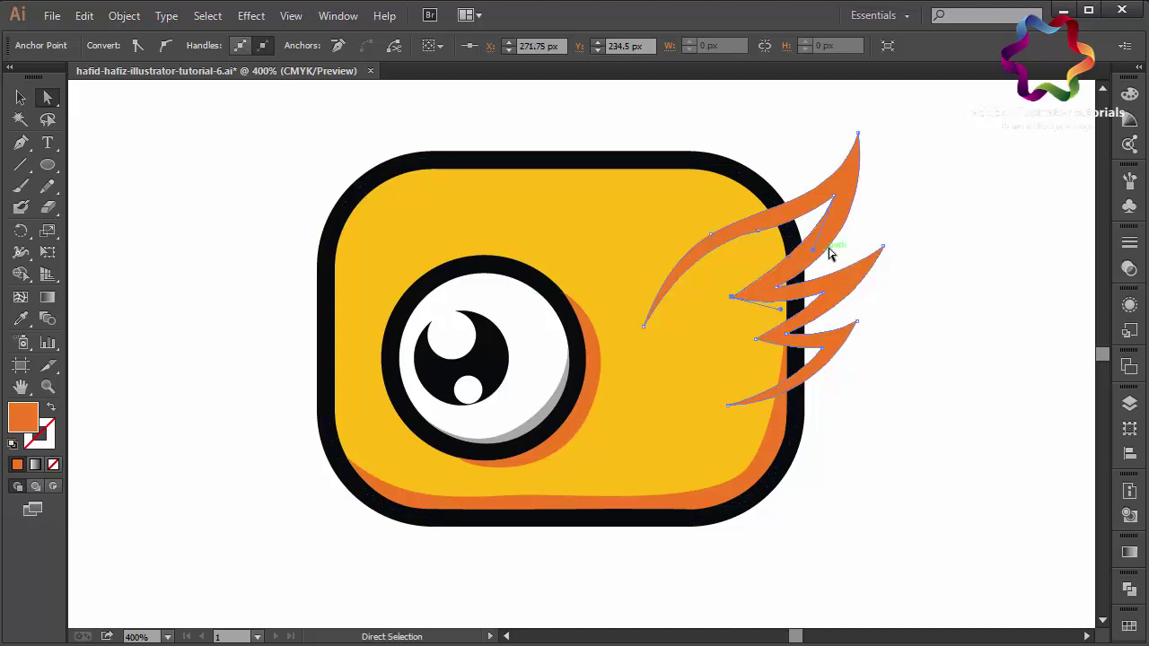
{"action": "left_click_drag", "start_coordinate": [814, 255], "coordinate": [828, 257]}
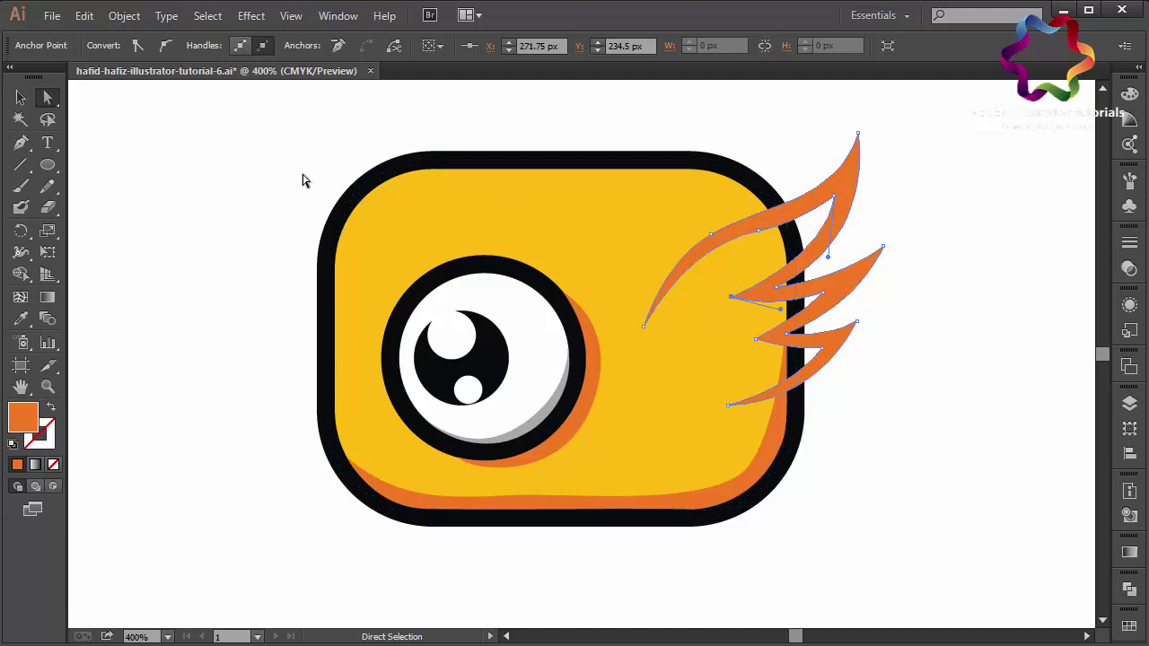
{"action": "left_click", "coordinate": [242, 171]}
{"action": "left_click", "coordinate": [21, 96]}
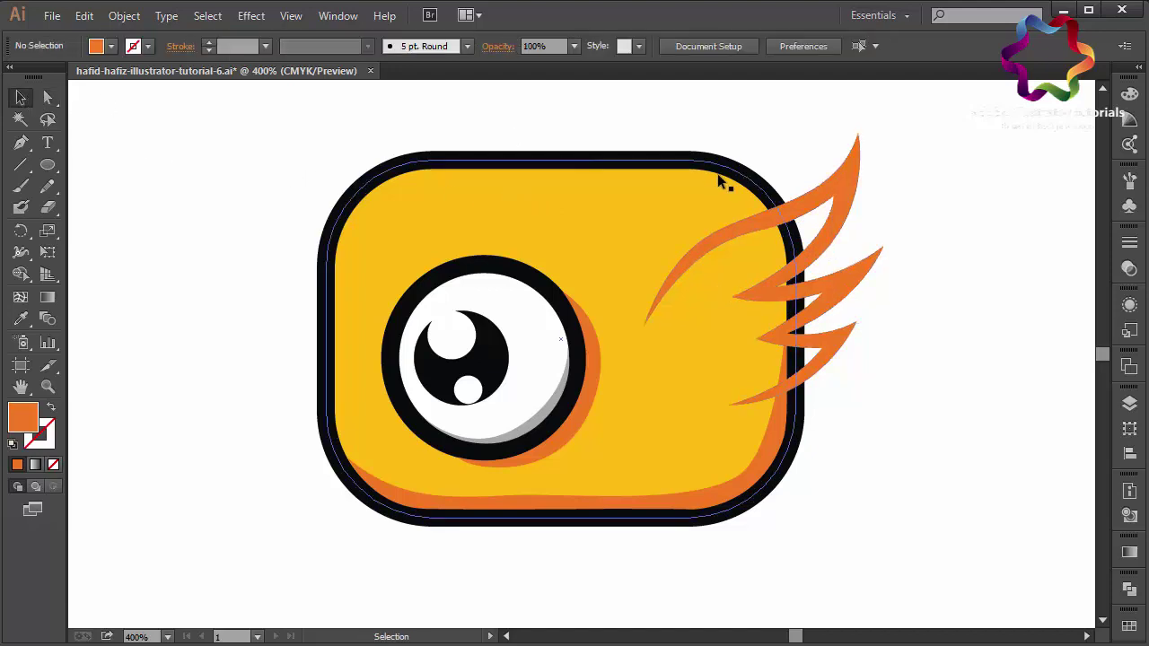
Enlarge the feathered wing proportionally and shift it slightly left
{"action": "left_click_drag", "start_coordinate": [822, 203], "coordinate": [826, 197]}
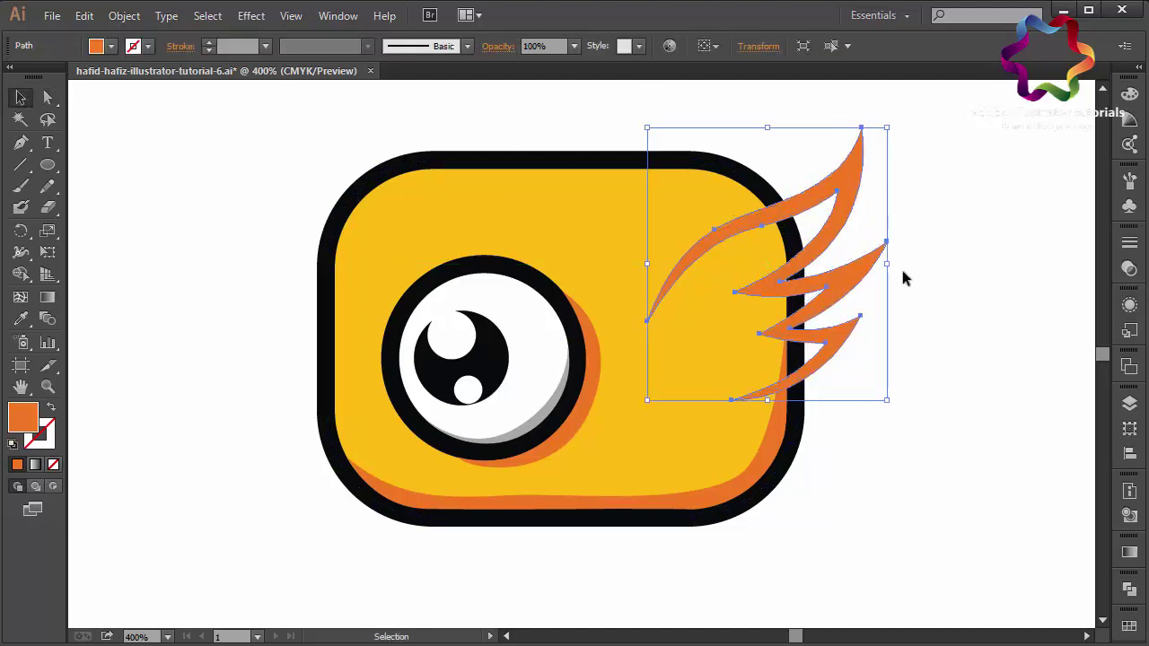
{"action": "left_click_drag", "start_coordinate": [886, 266], "coordinate": [946, 265]}
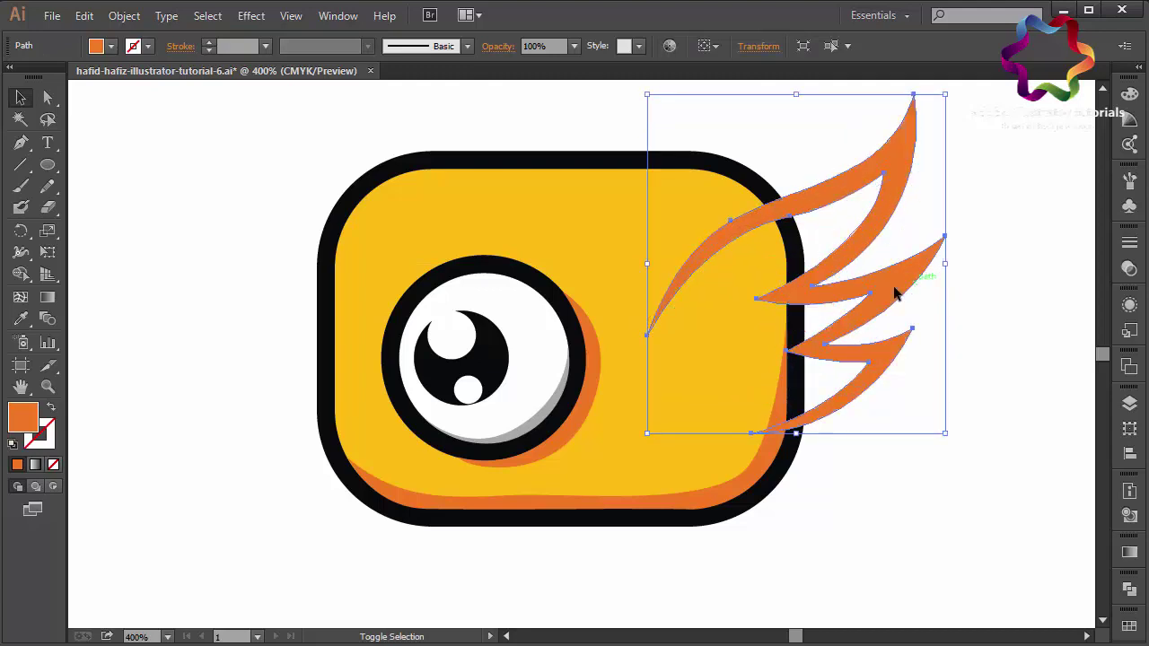
{"action": "left_click_drag", "start_coordinate": [872, 294], "coordinate": [847, 295]}
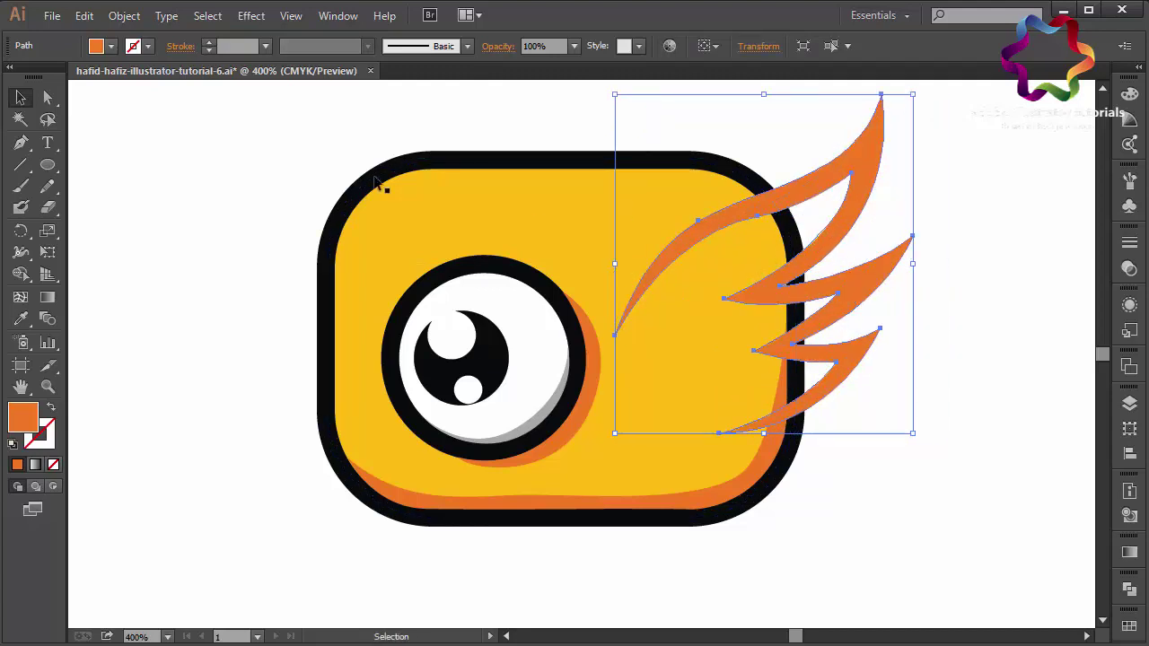
{"action": "left_click", "coordinate": [262, 166]}
Draw a closed orange inner shape filling the space between the feather bases
{"action": "left_click", "coordinate": [21, 142]}
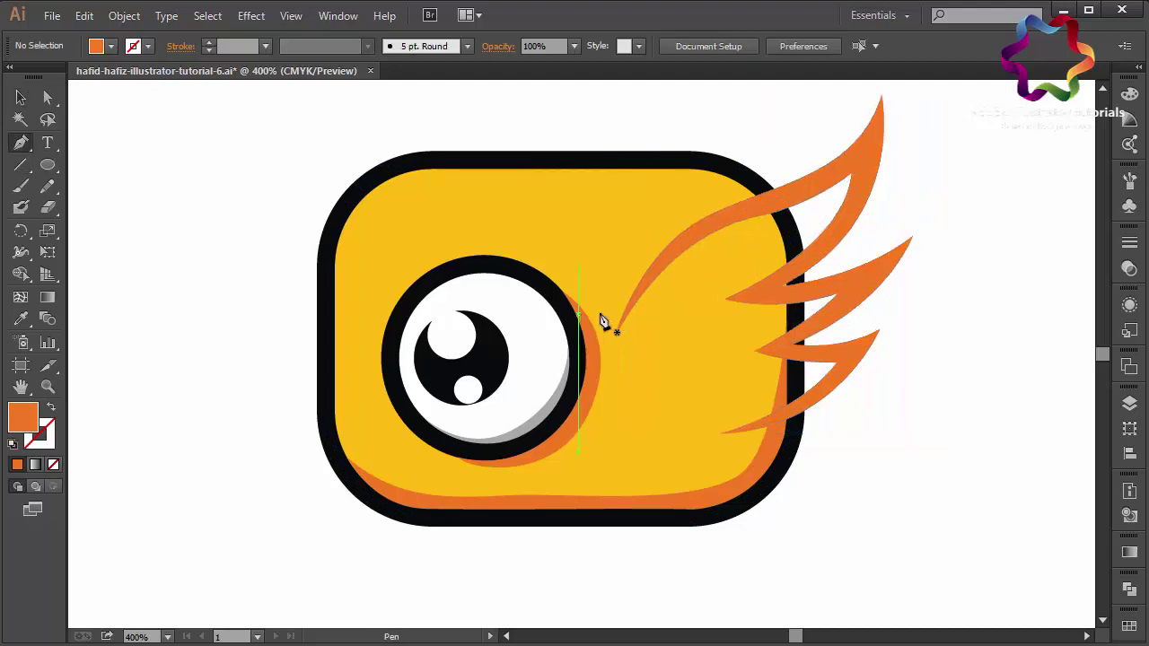
{"action": "left_click_drag", "start_coordinate": [620, 334], "coordinate": [709, 225]}
{"action": "mouse_move", "coordinate": [833, 184]}
{"action": "left_mouse_down"}
{"action": "mouse_move", "coordinate": [867, 171]}
{"action": "mouse_move", "coordinate": [893, 137]}
{"action": "left_mouse_up"}
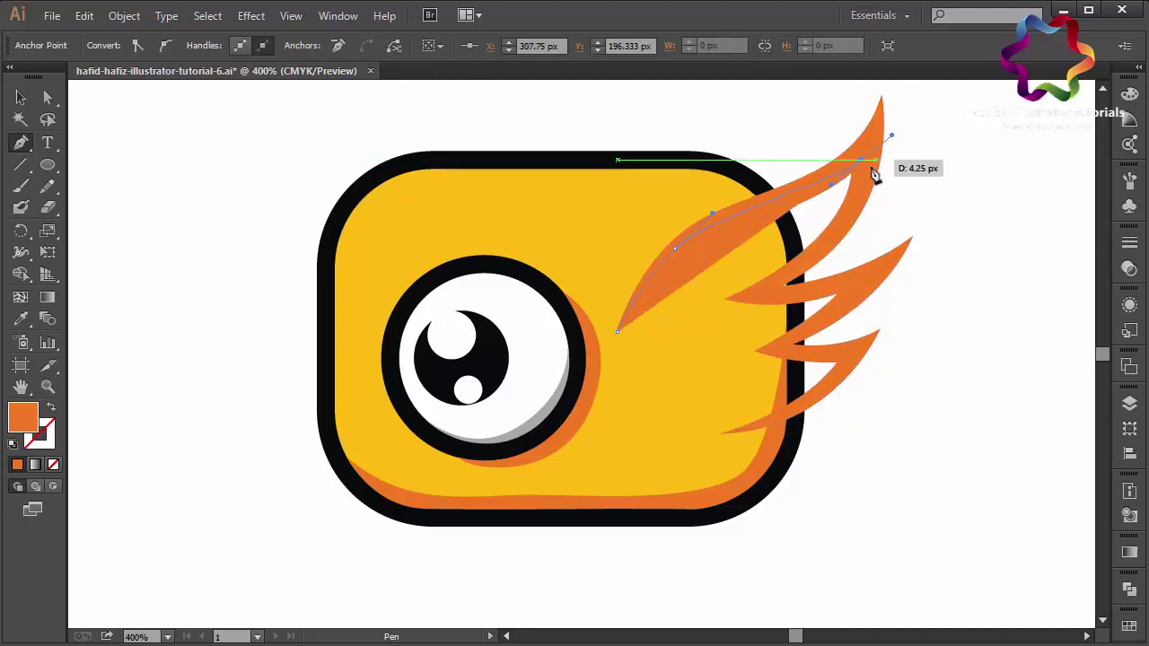
{"action": "left_click", "coordinate": [864, 167]}
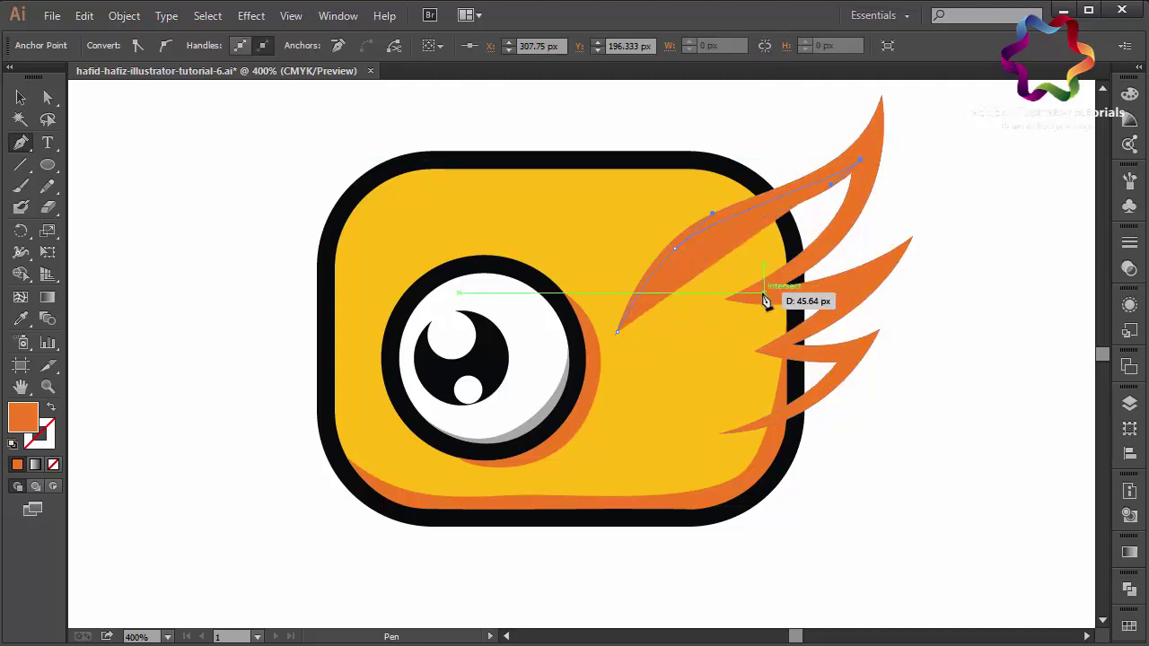
{"action": "left_click_drag", "start_coordinate": [763, 292], "coordinate": [681, 359]}
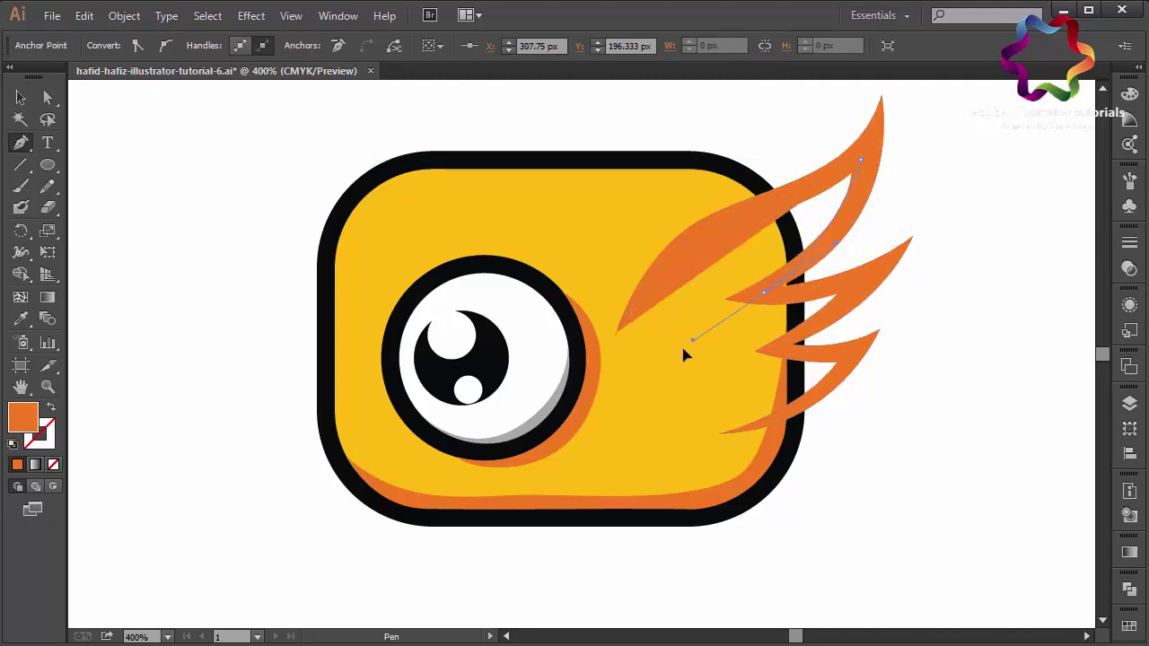
{"action": "left_click", "coordinate": [763, 295]}
{"action": "left_click_drag", "start_coordinate": [763, 295], "coordinate": [859, 290]}
{"action": "left_click", "coordinate": [854, 286]}
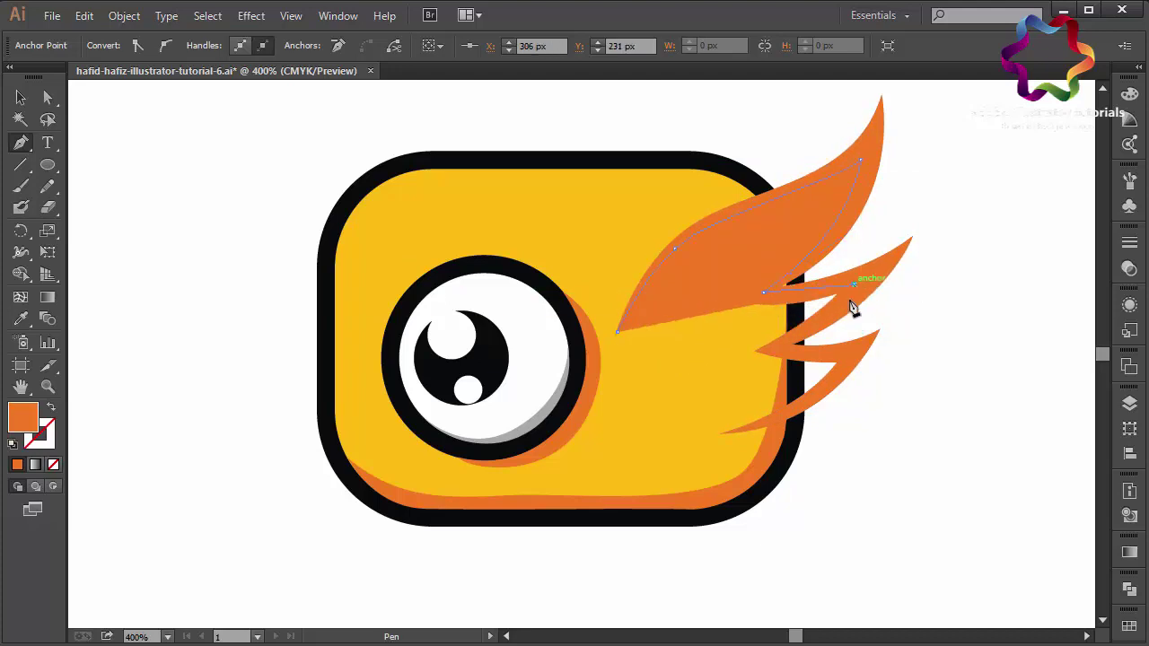
{"action": "left_click", "coordinate": [786, 345]}
{"action": "left_click", "coordinate": [849, 357]}
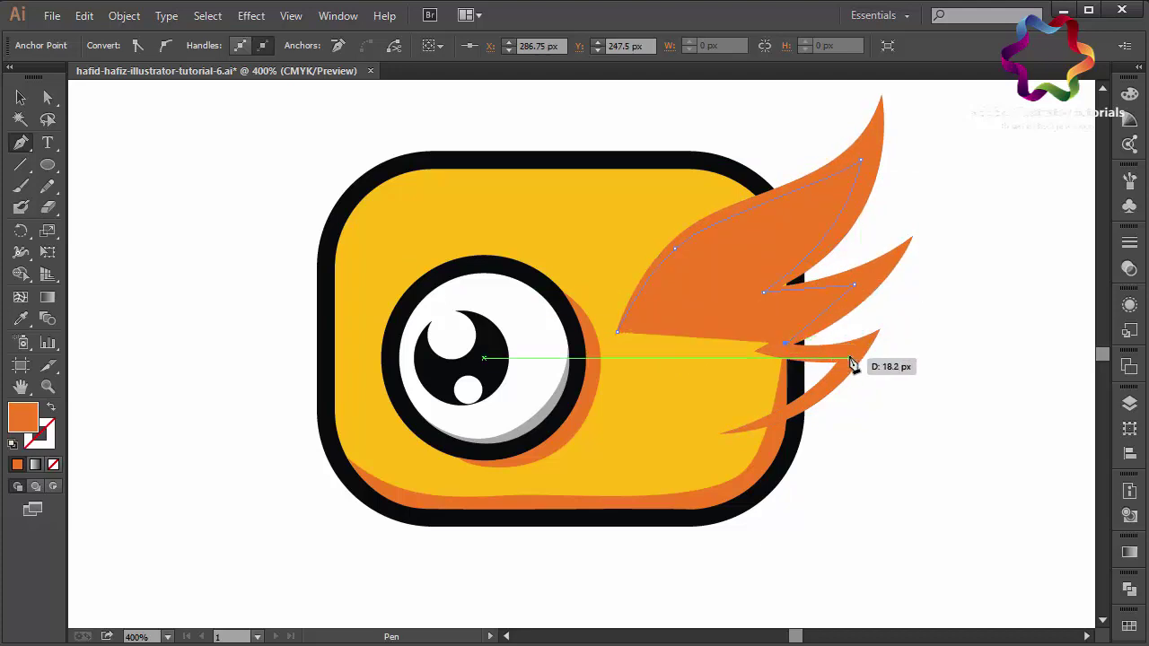
{"action": "left_click_drag", "start_coordinate": [801, 408], "coordinate": [799, 408]}
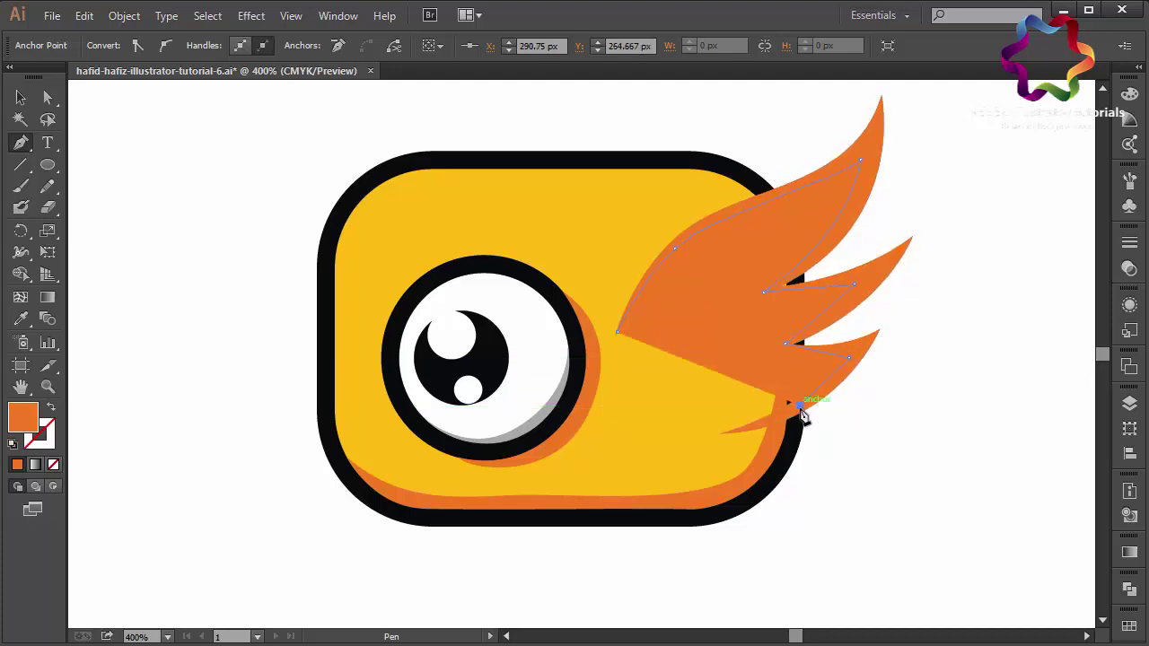
{"action": "mouse_move", "coordinate": [721, 434]}
{"action": "left_mouse_down"}
{"action": "mouse_move", "coordinate": [735, 442]}
{"action": "mouse_move", "coordinate": [726, 434]}
{"action": "left_mouse_up"}
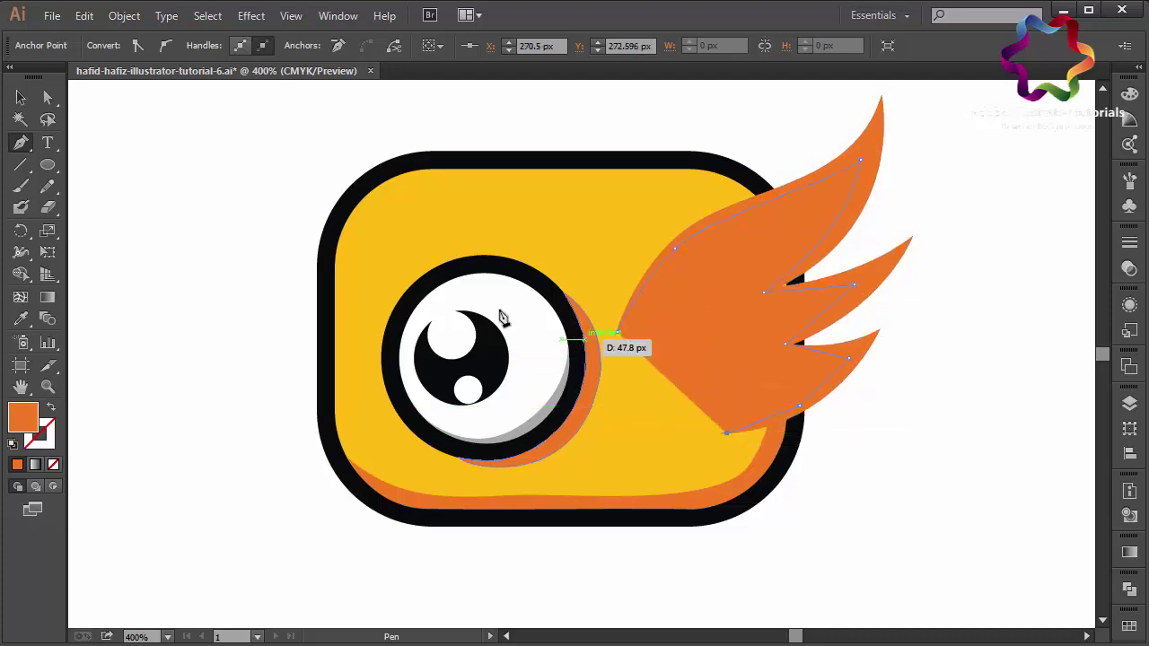
{"action": "left_click", "coordinate": [20, 97]}
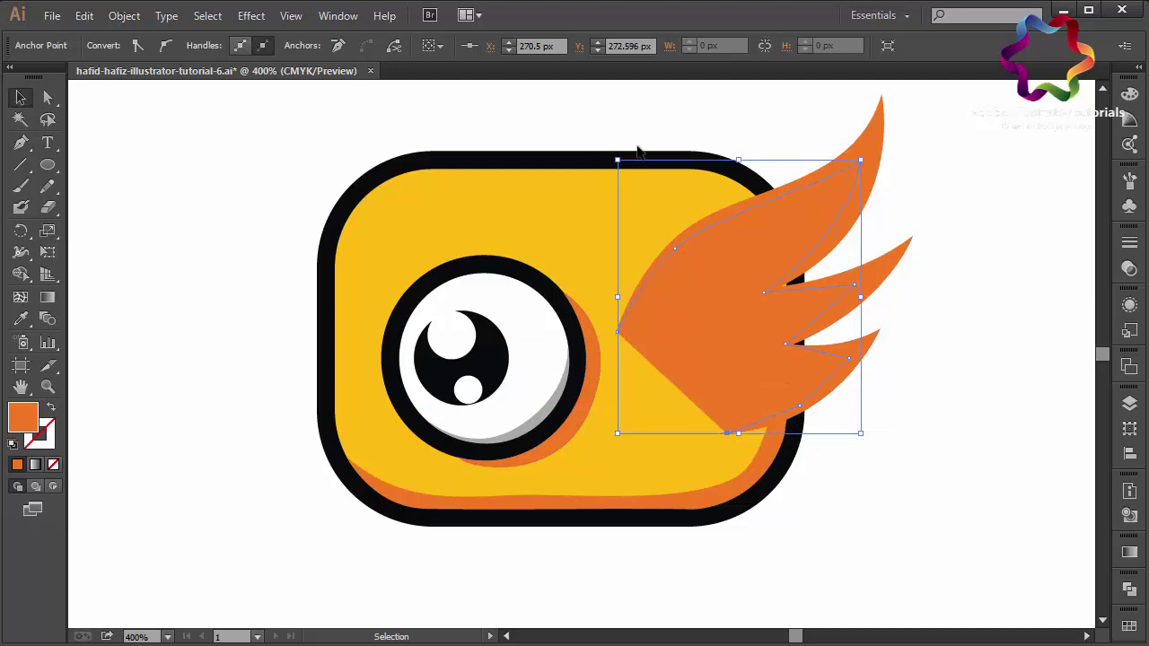
Fill the inner wing with the body's yellow and remove its outline
{"action": "left_click", "coordinate": [21, 319]}
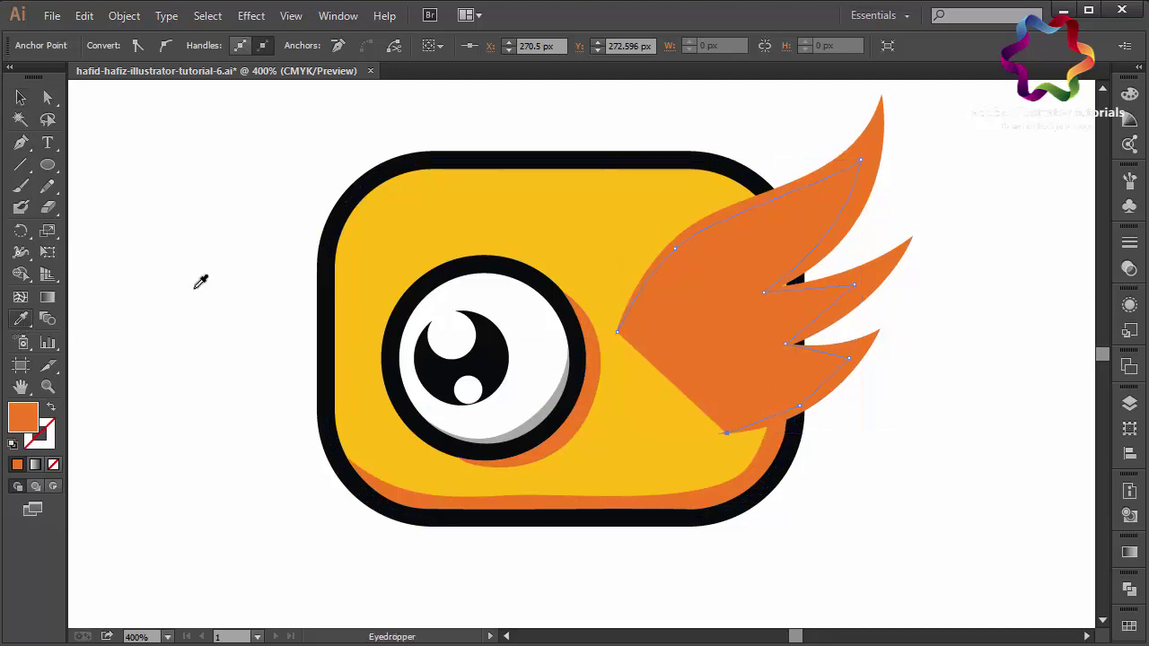
{"action": "left_click", "coordinate": [494, 219]}
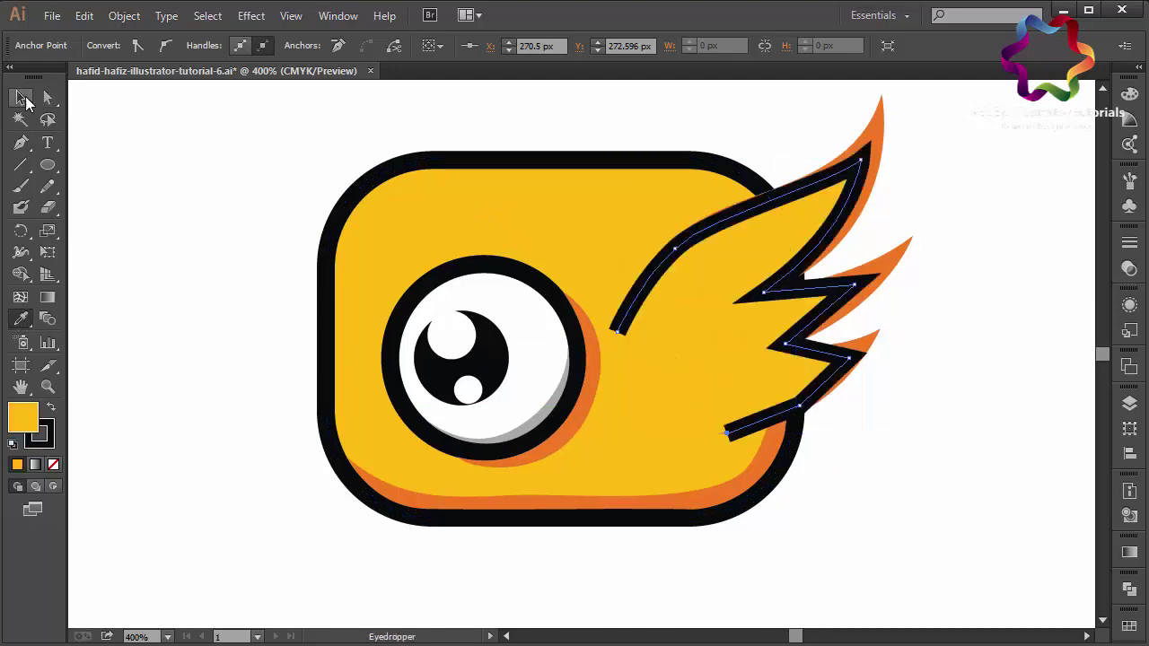
{"action": "left_click", "coordinate": [21, 97]}
{"action": "left_click", "coordinate": [47, 440]}
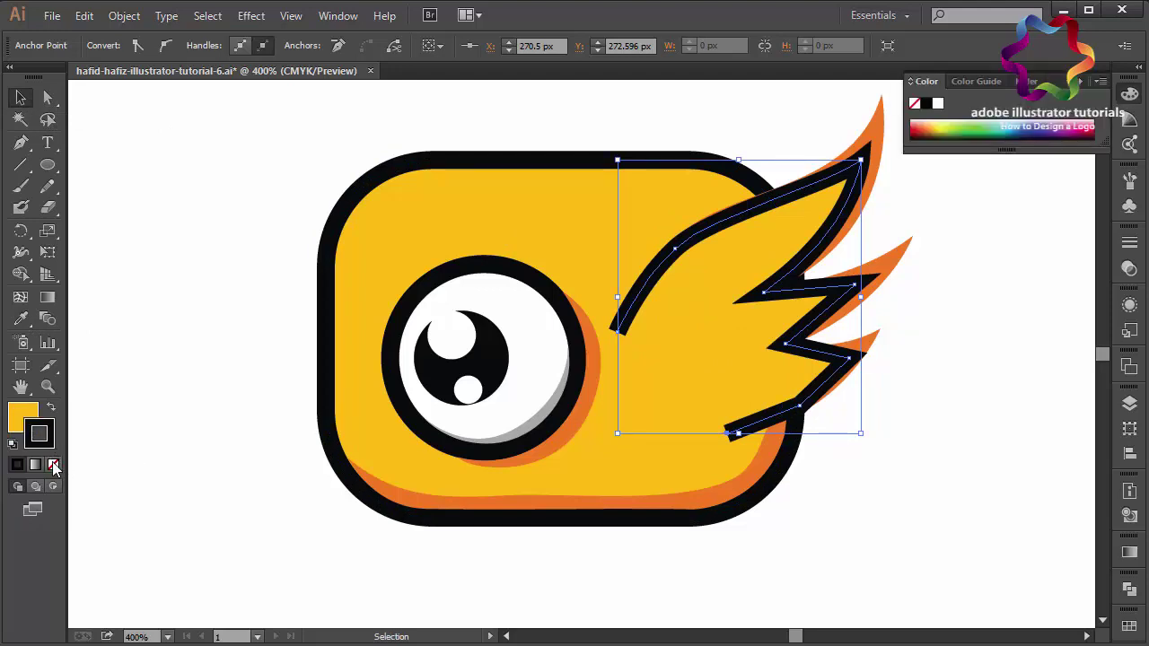
{"action": "left_click", "coordinate": [53, 465]}
Bring the feathered wing to the front and colour it black like the pupil
{"action": "left_click", "coordinate": [867, 200]}
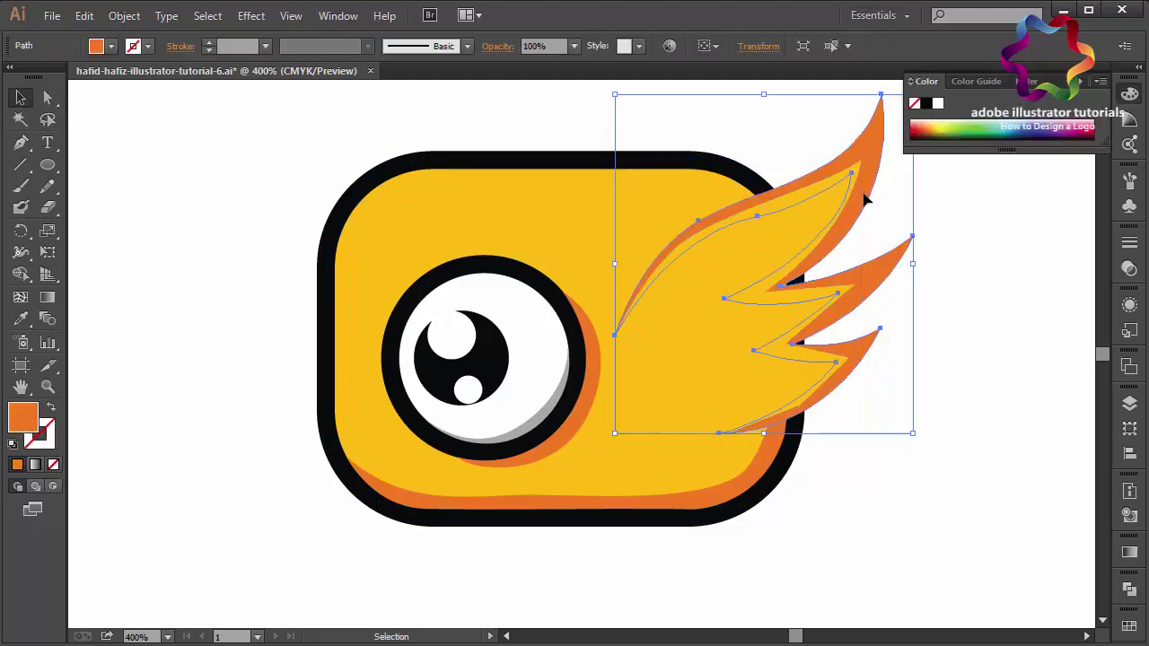
{"action": "right_click", "coordinate": [867, 199]}
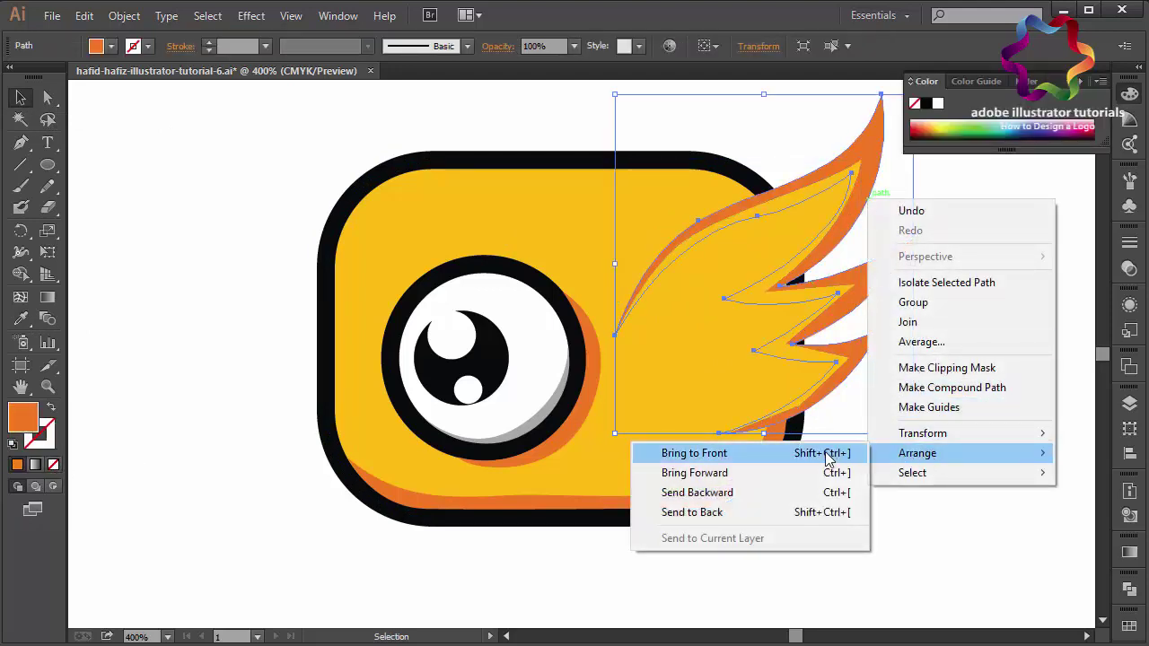
{"action": "left_click", "coordinate": [834, 453]}
{"action": "left_click", "coordinate": [21, 319]}
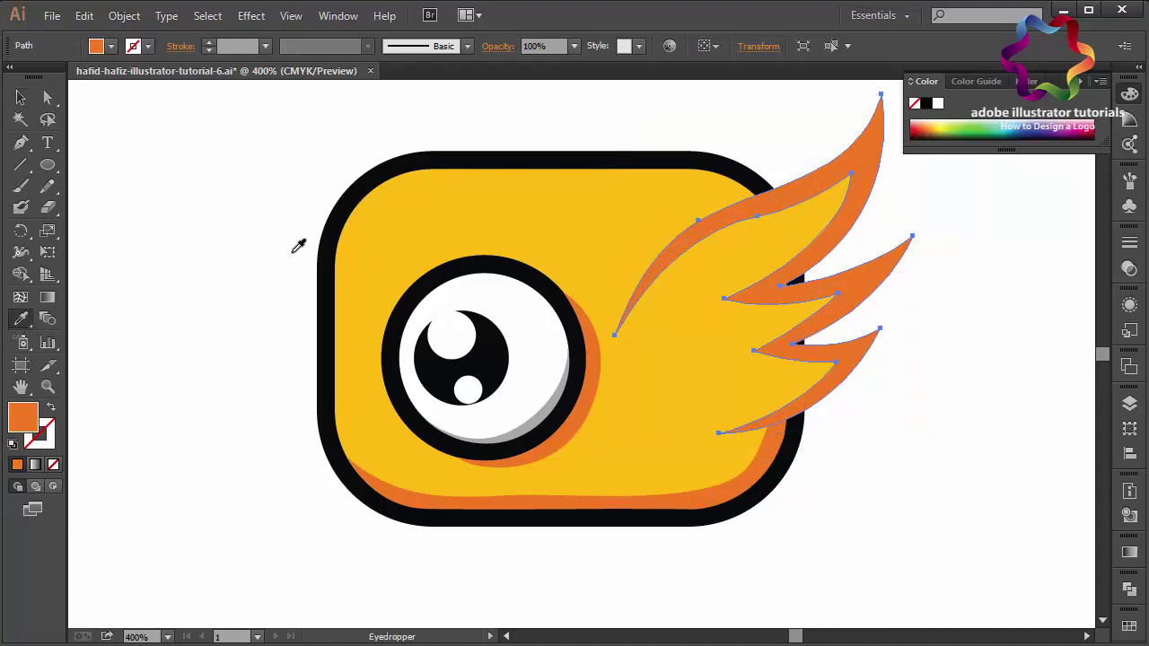
{"action": "left_click", "coordinate": [434, 349]}
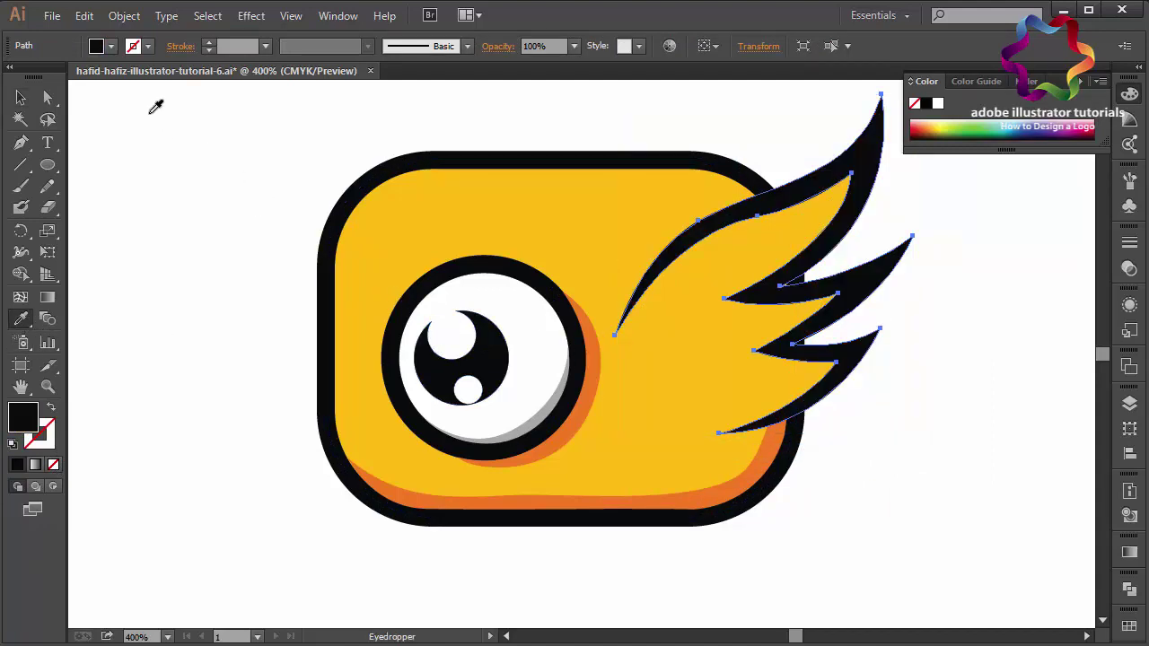
{"action": "key", "text": "v"}
{"action": "left_click", "coordinate": [231, 193]}
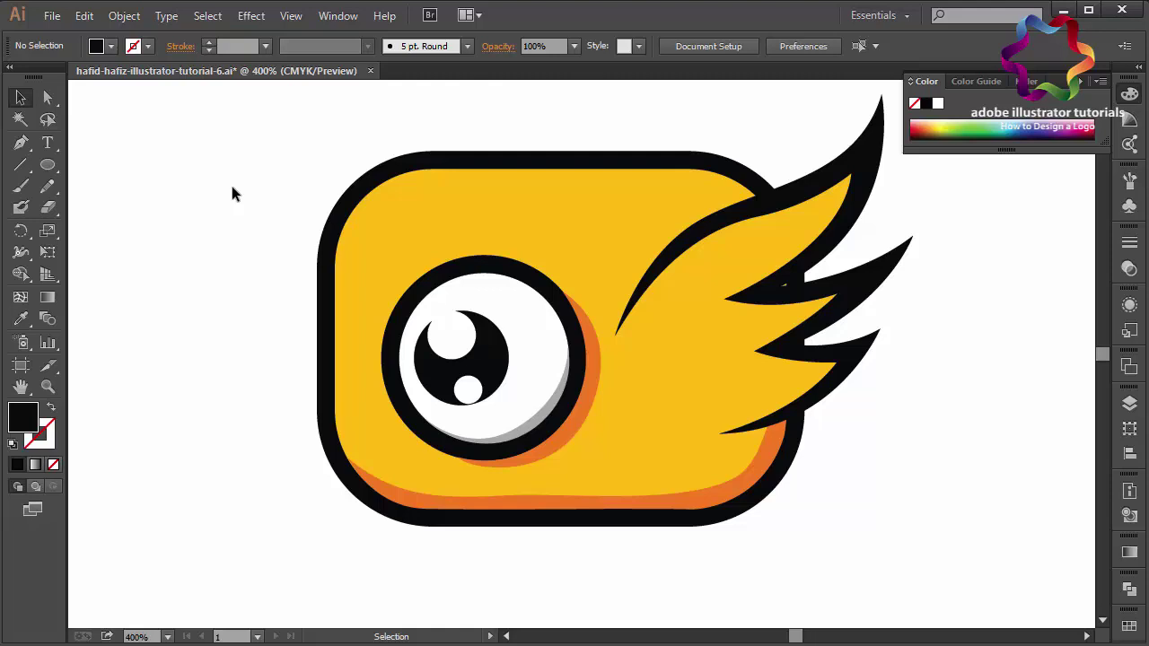
Nudge the yellow inner wing and black feathers slightly right and up against the body
{"action": "left_click", "coordinate": [772, 229]}
{"action": "left_click", "coordinate": [866, 212], "text": "shift"}
{"action": "left_click_drag", "start_coordinate": [866, 212], "coordinate": [894, 197]}
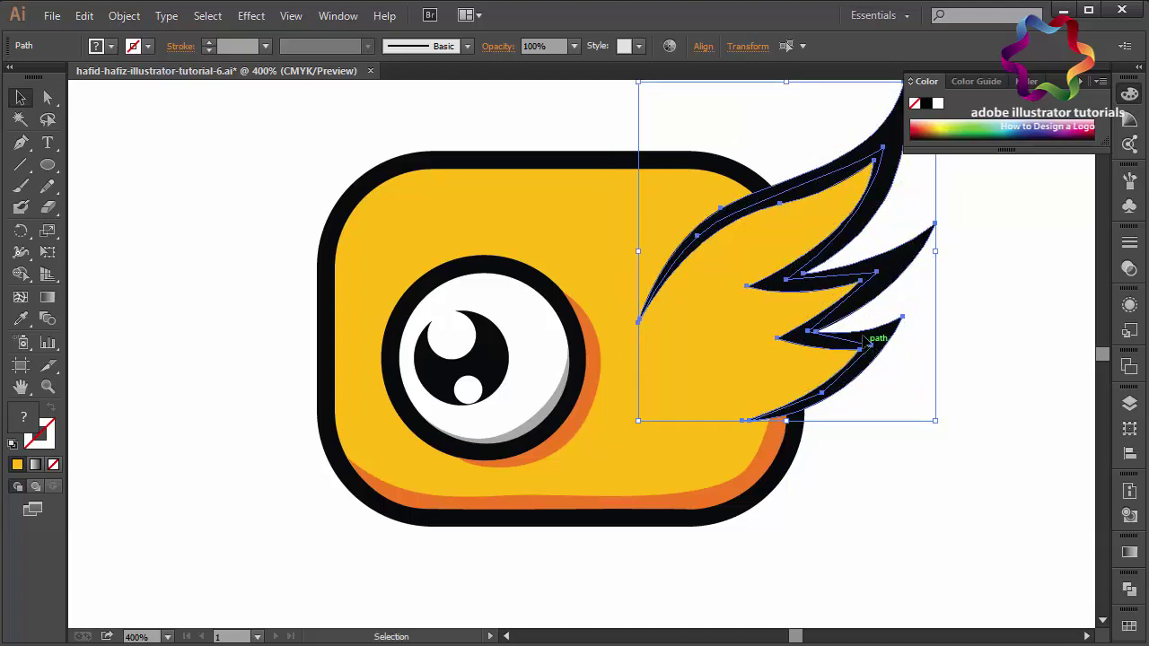
{"action": "mouse_move", "coordinate": [862, 337]}
{"action": "left_mouse_down"}
{"action": "mouse_move", "coordinate": [855, 320]}
{"action": "mouse_move", "coordinate": [851, 339]}
{"action": "left_mouse_up"}
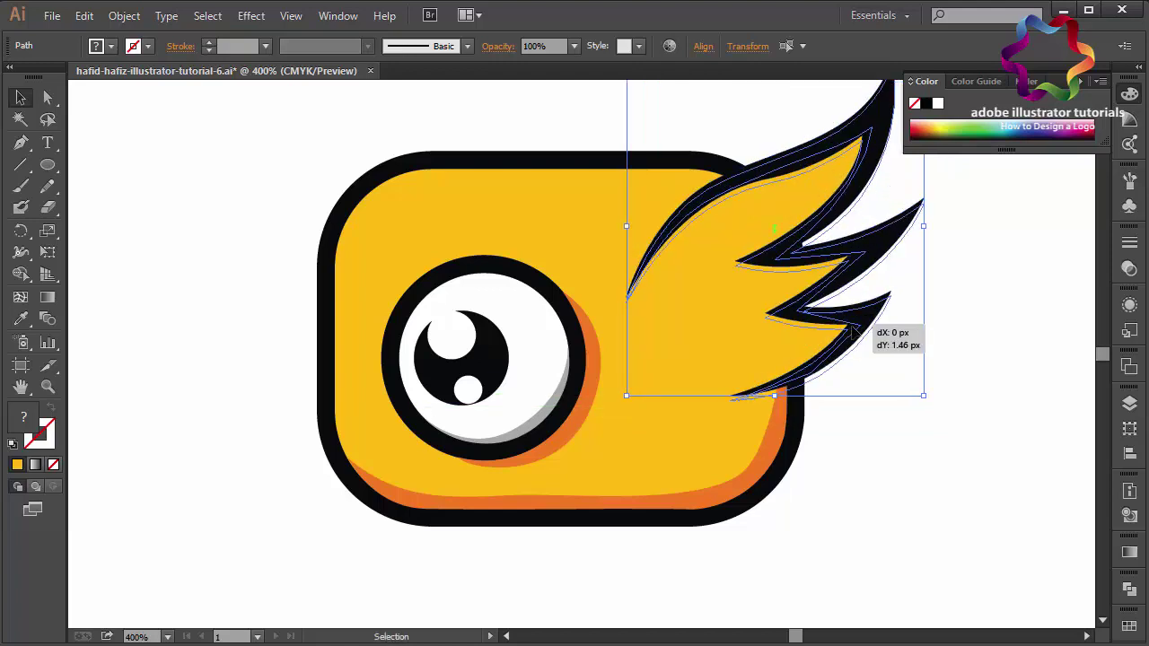
{"action": "left_click", "coordinate": [884, 431]}
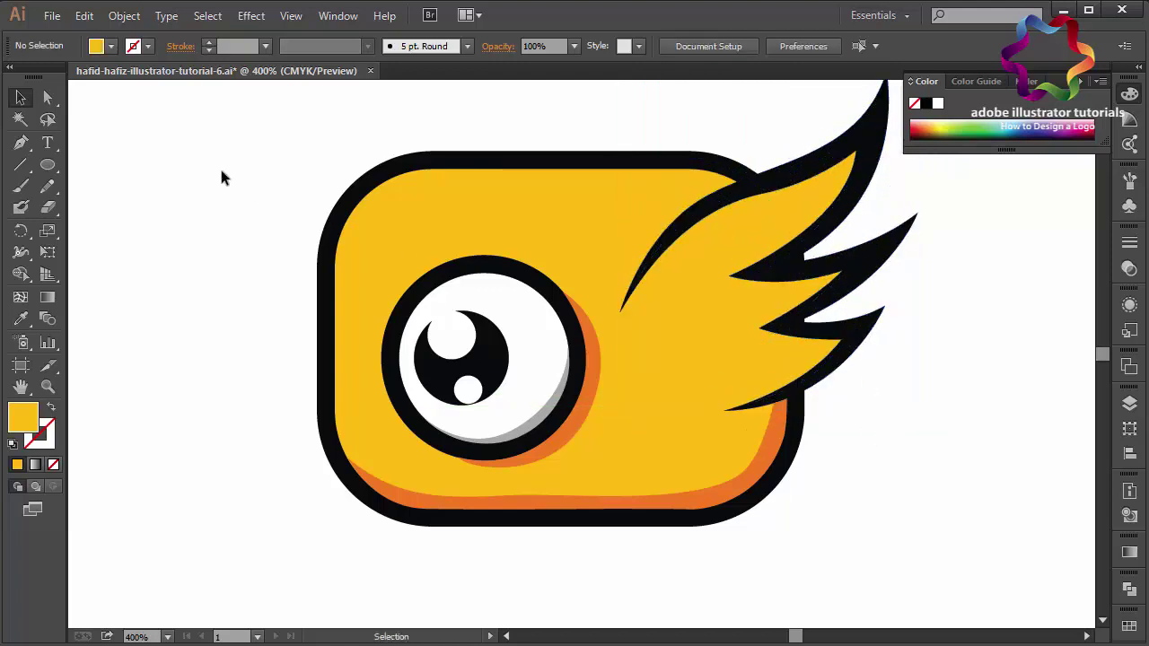
{"action": "left_click", "coordinate": [22, 144]}
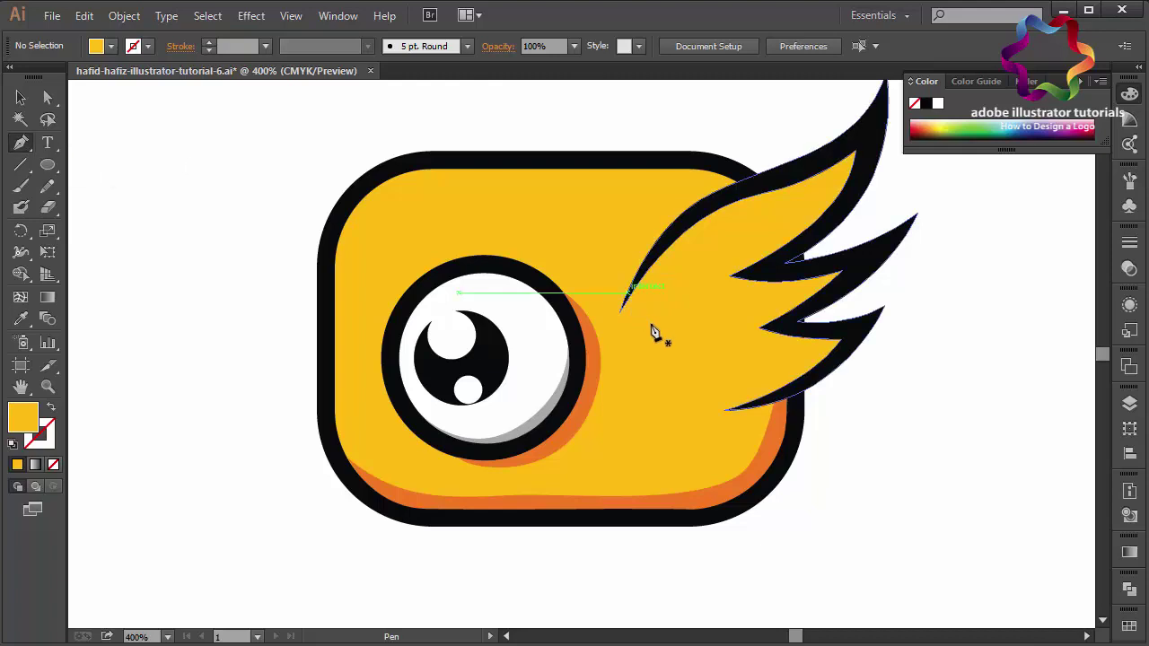
Draw a small closed shape below the lower wing tip, filled with the shadow's orange
{"action": "left_click", "coordinate": [727, 415]}
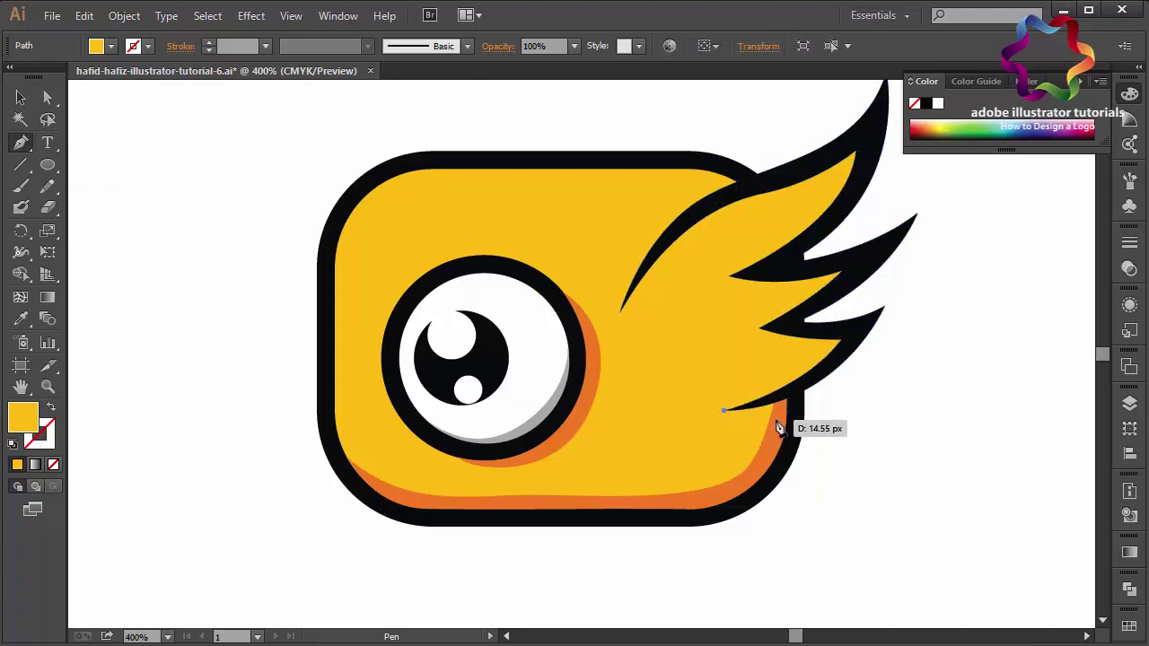
{"action": "left_click_drag", "start_coordinate": [778, 418], "coordinate": [805, 413]}
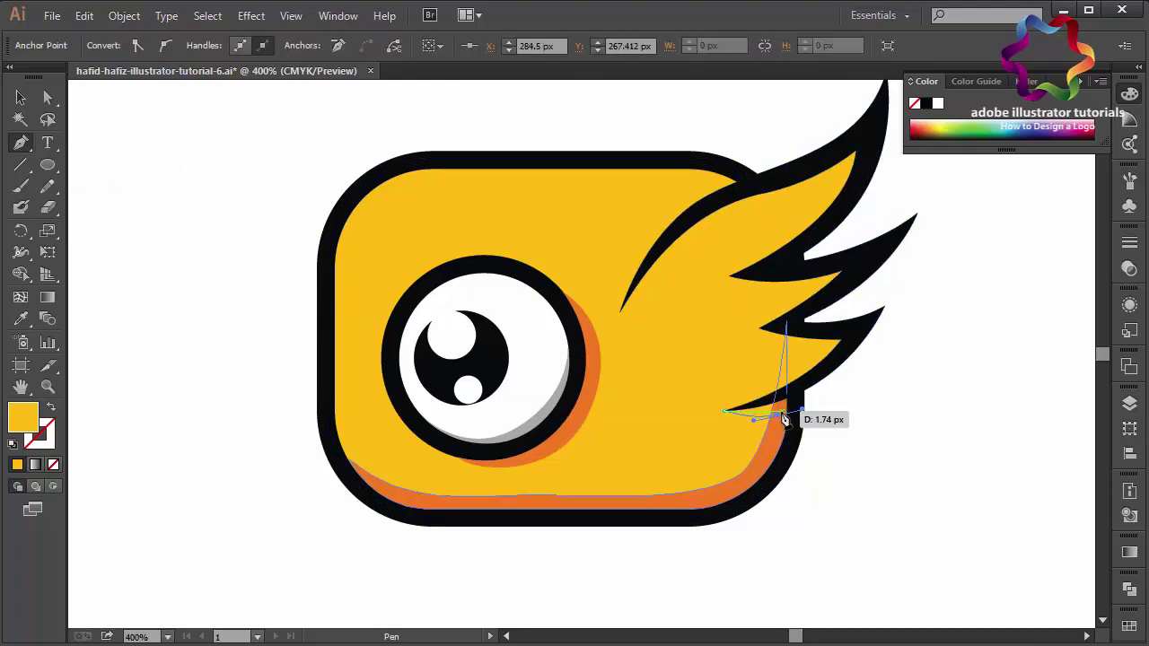
{"action": "left_click", "coordinate": [780, 417]}
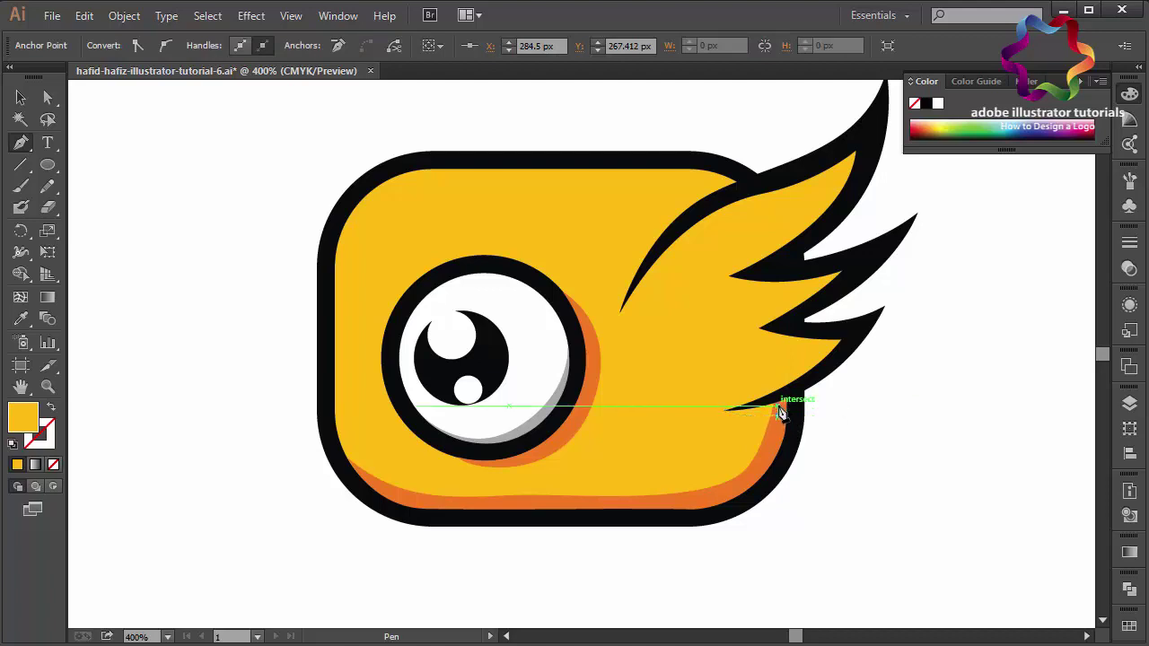
{"action": "left_click_drag", "start_coordinate": [790, 409], "coordinate": [792, 411]}
{"action": "key", "text": "ctrl+equal"}
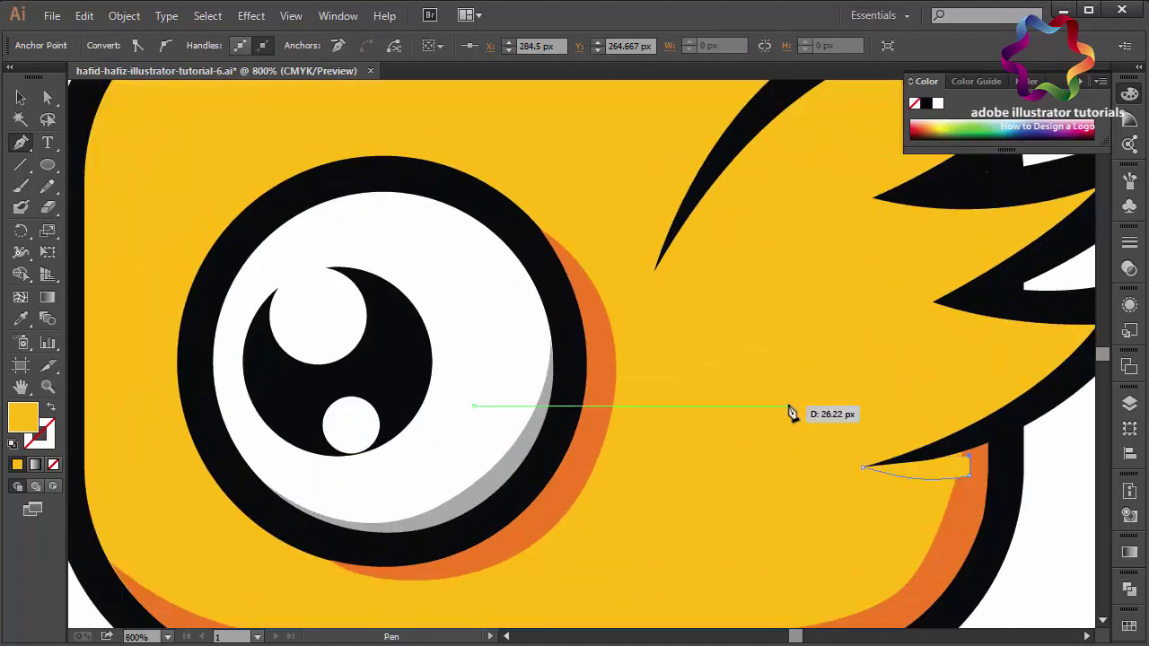
{"action": "left_click_drag", "start_coordinate": [978, 456], "coordinate": [969, 450]}
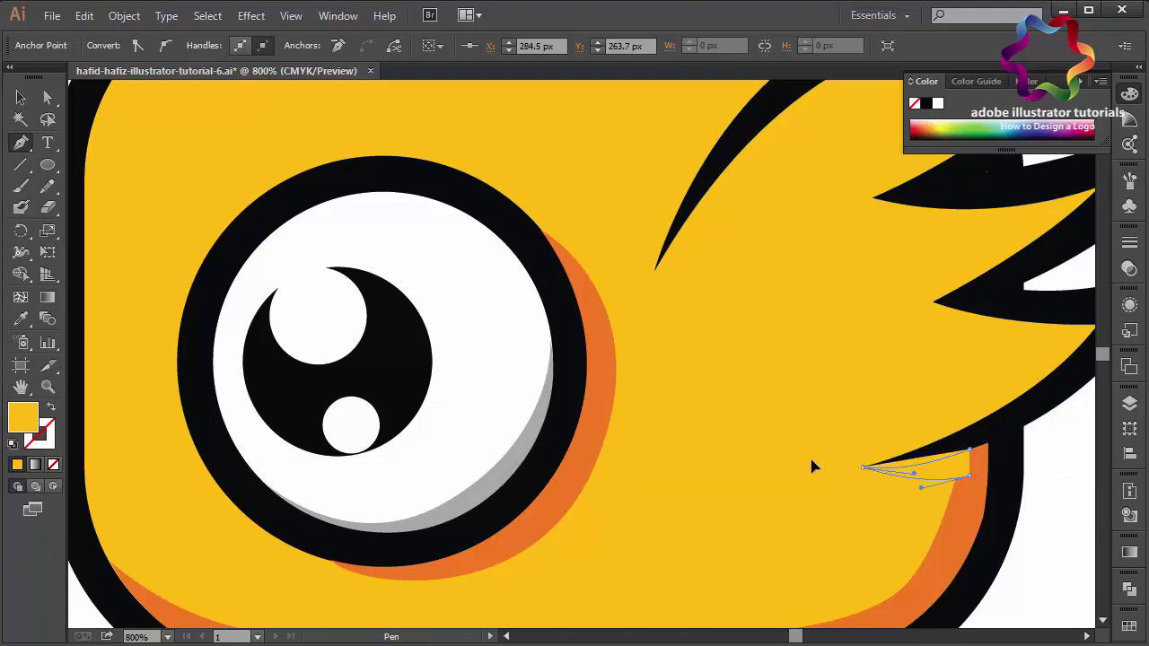
{"action": "left_click", "coordinate": [27, 316]}
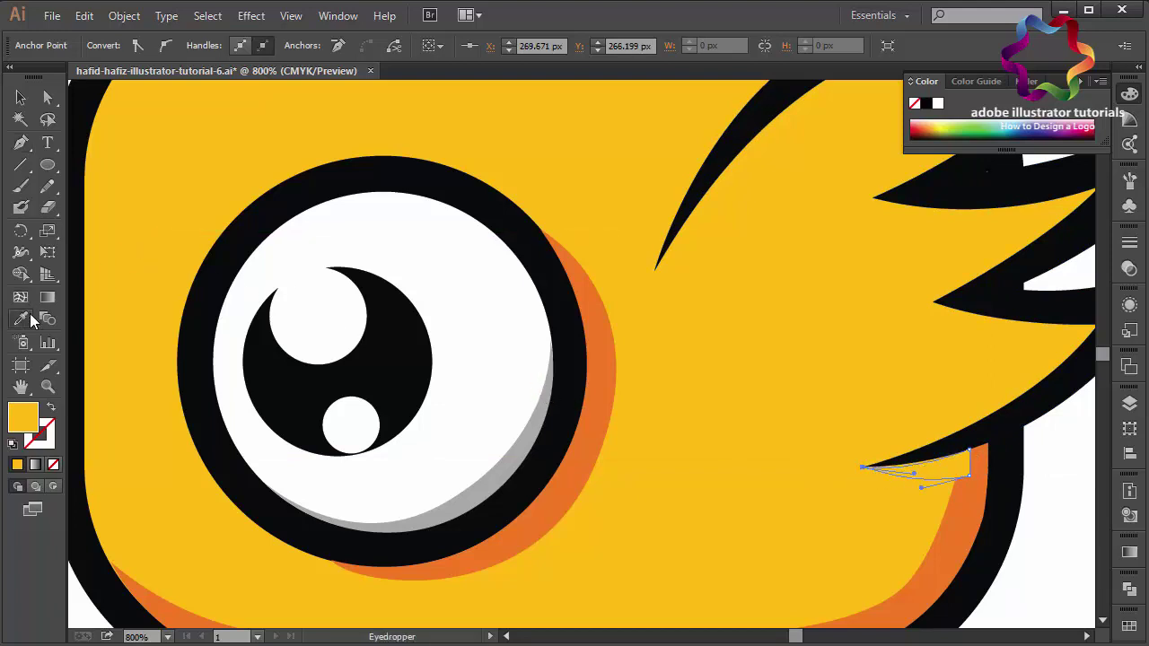
{"action": "left_click", "coordinate": [966, 531]}
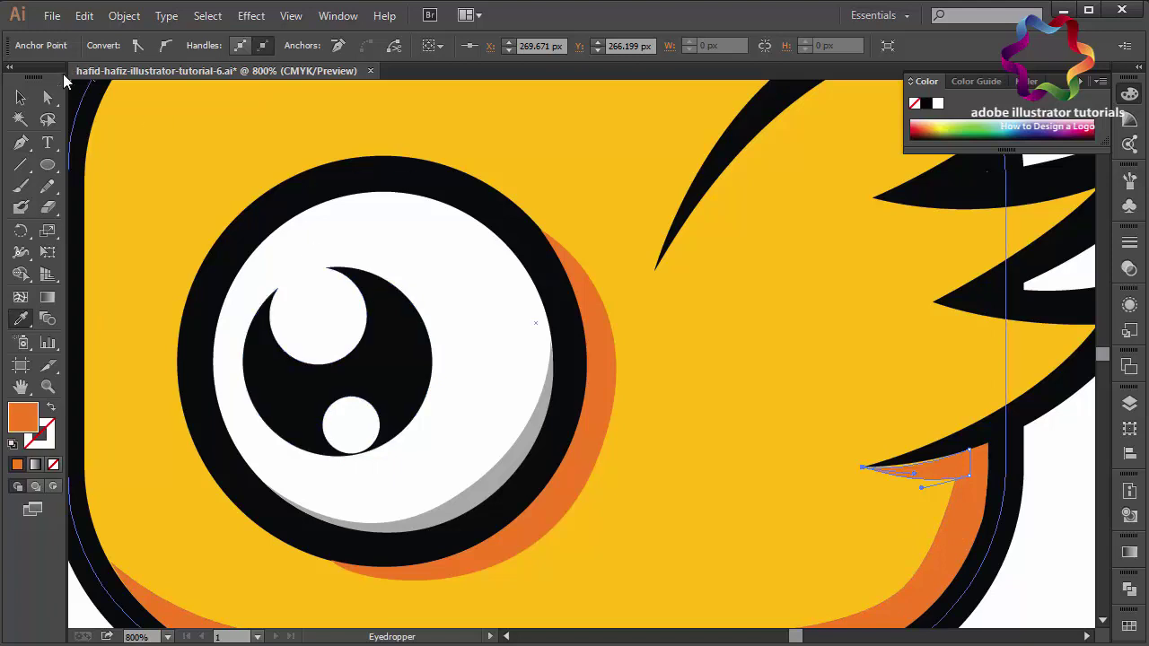
Reshape the small shape and shadow anchors so the orange band curves up to the wing
{"action": "left_click", "coordinate": [49, 95]}
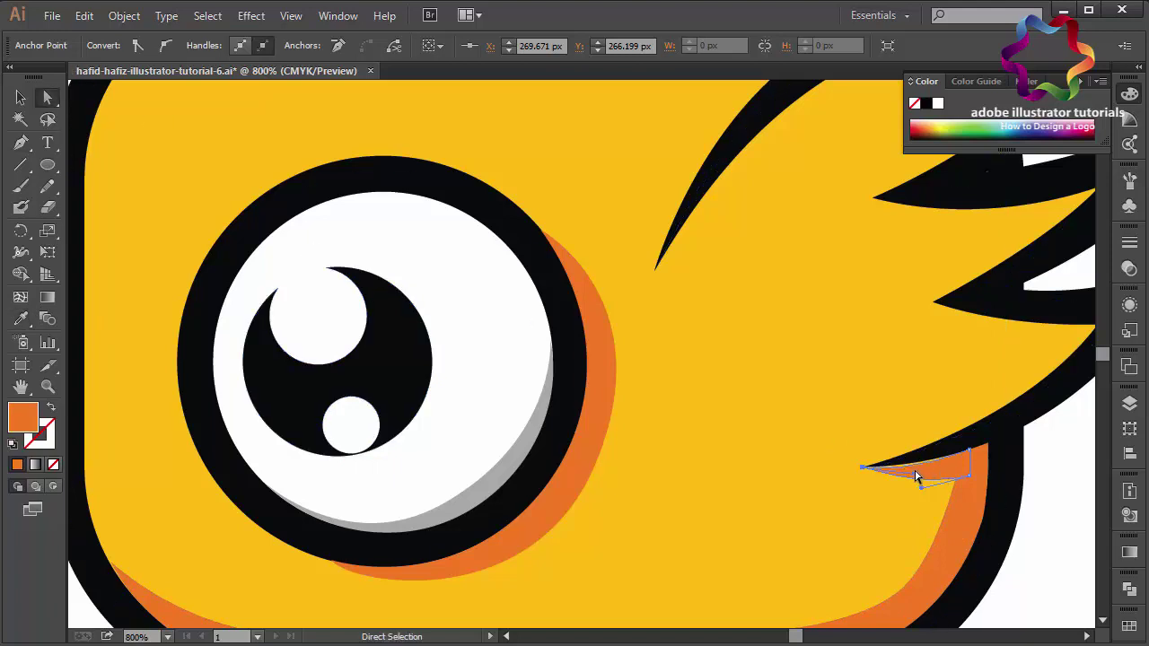
{"action": "left_click_drag", "start_coordinate": [914, 475], "coordinate": [969, 542]}
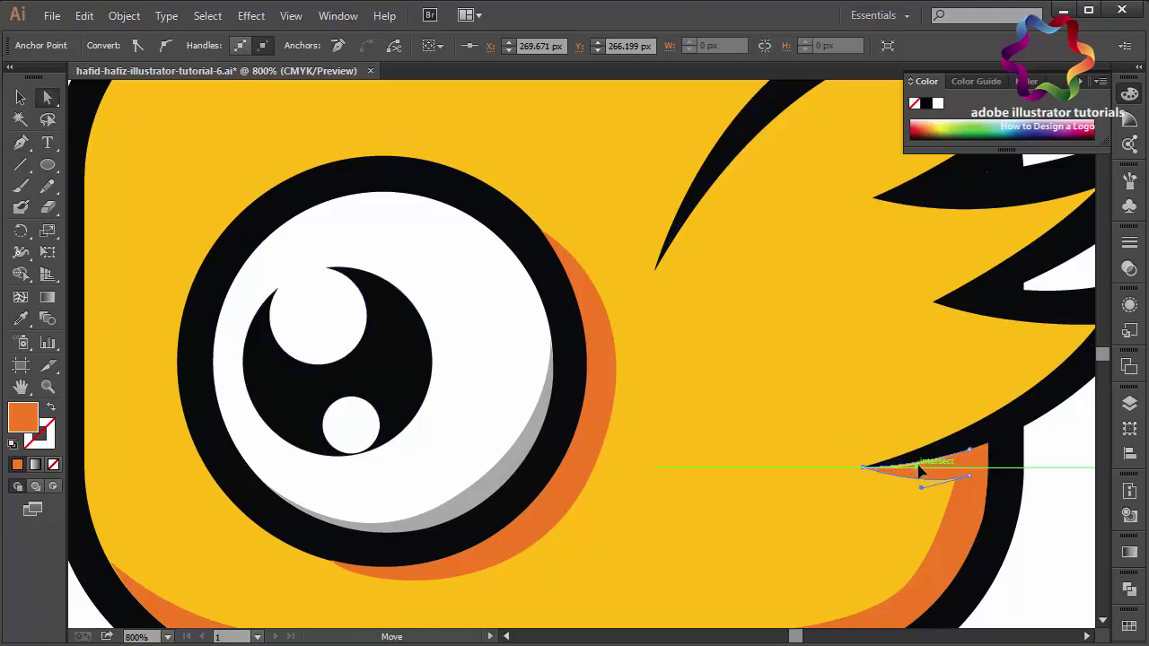
{"action": "left_click", "coordinate": [948, 547]}
{"action": "left_click_drag", "start_coordinate": [908, 582], "coordinate": [916, 583]}
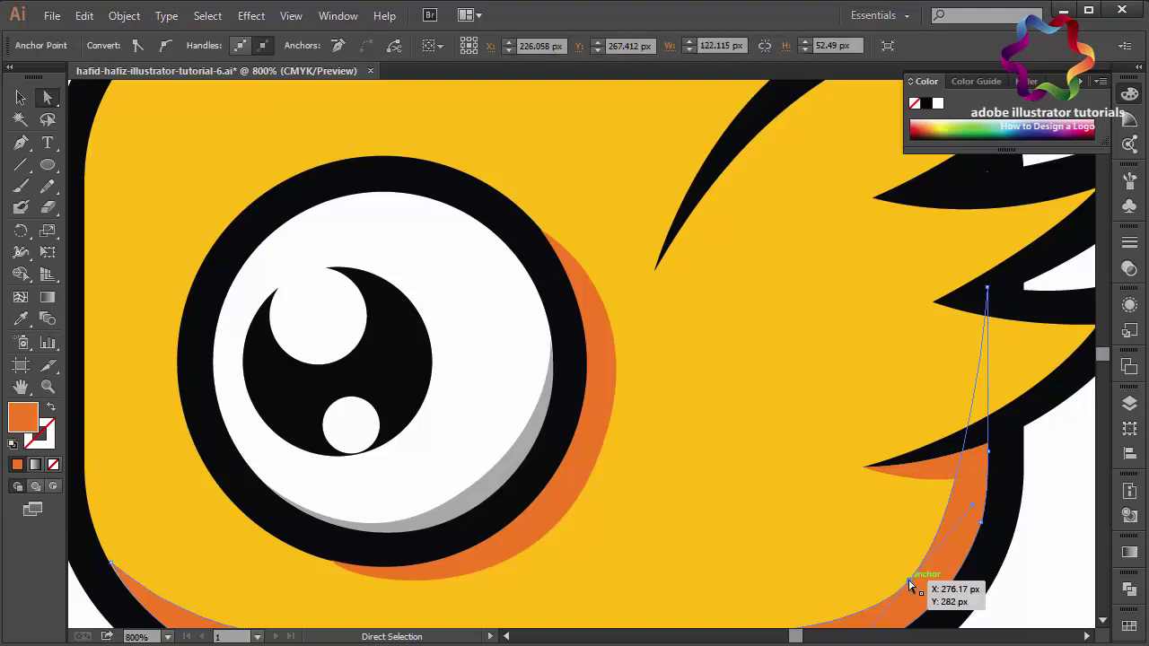
{"action": "left_click_drag", "start_coordinate": [976, 509], "coordinate": [984, 521]}
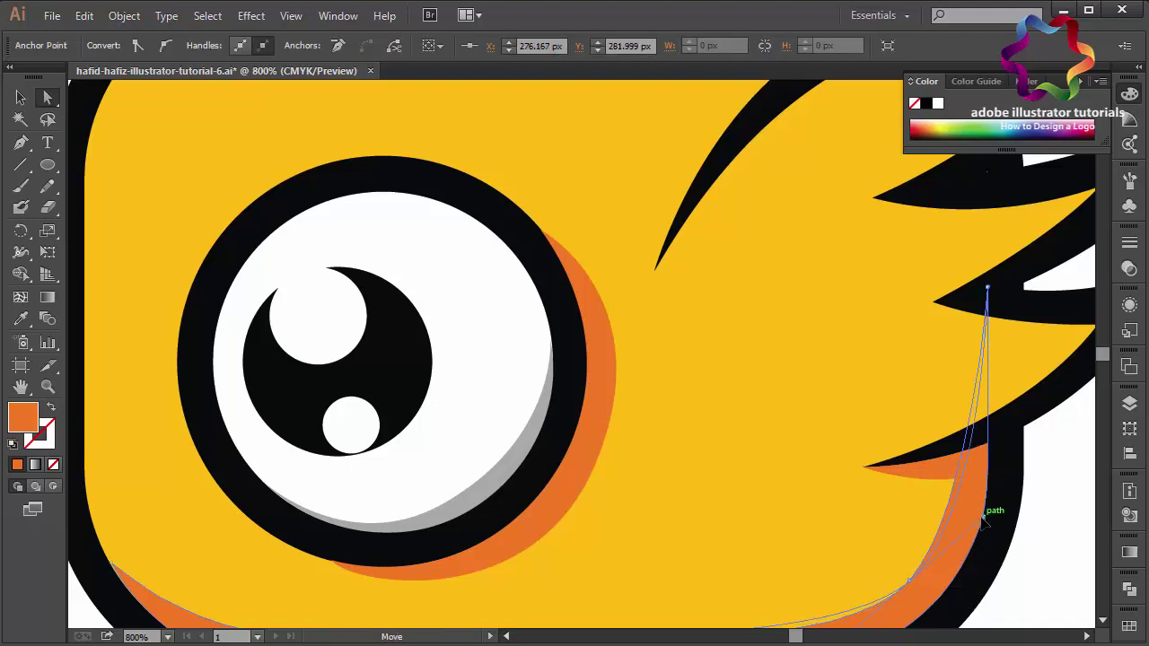
{"action": "left_click", "coordinate": [1060, 547]}
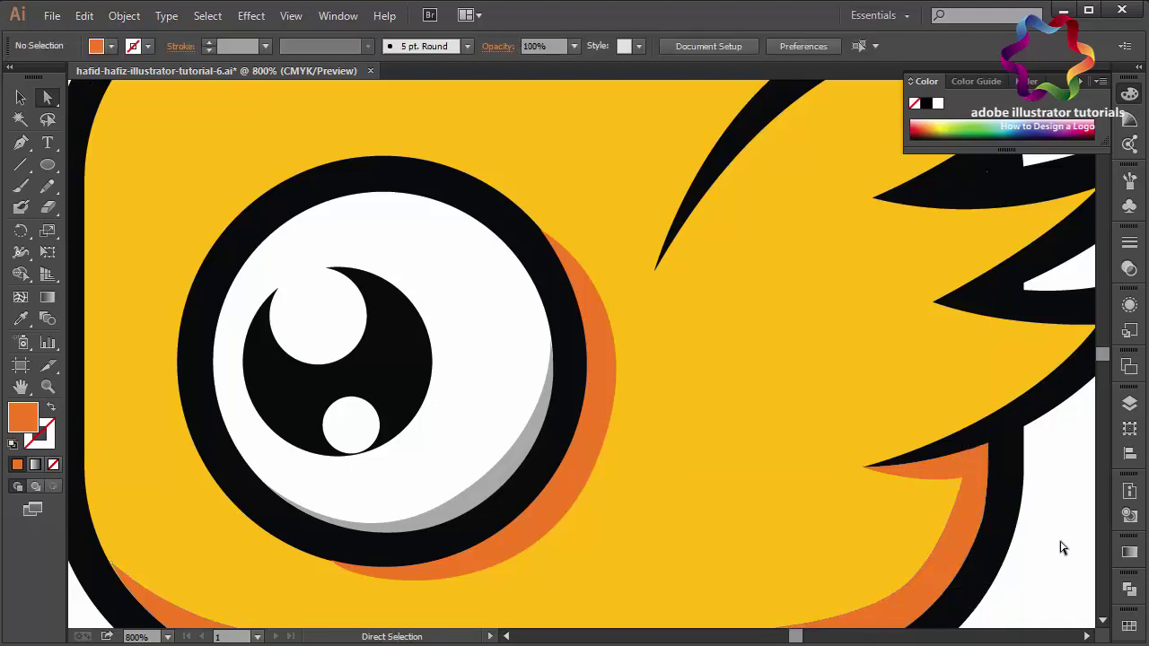
{"action": "key", "text": "ctrl+minus"}
{"action": "key", "text": "ctrl+minus"}
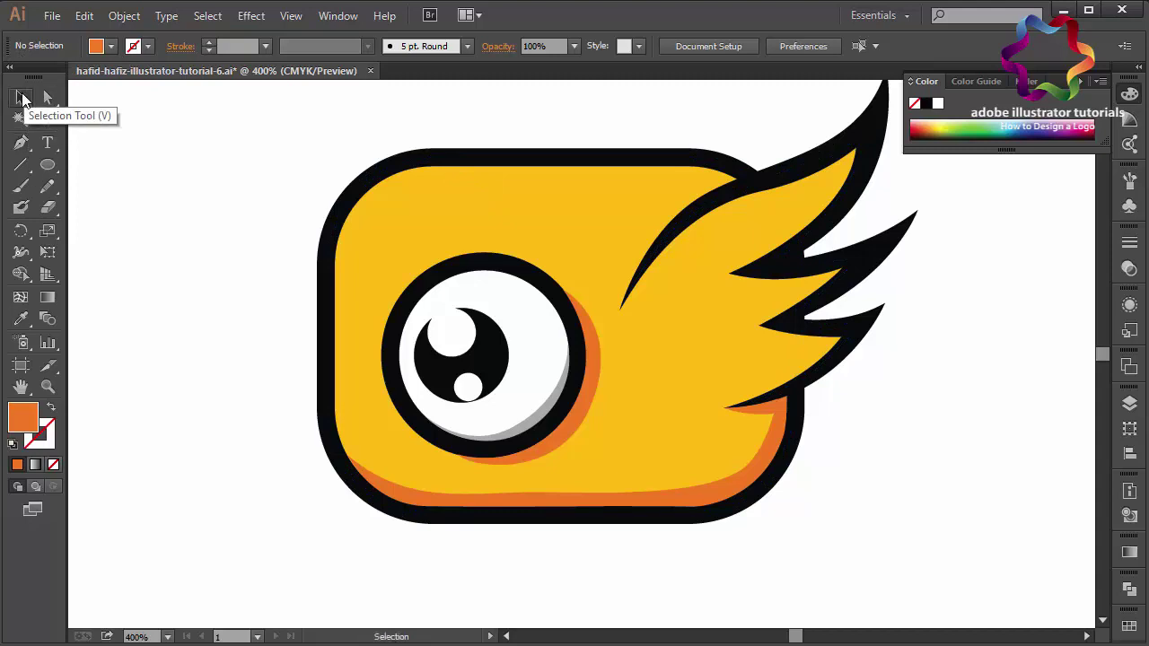
Marquee-select every part of the camera character, group them, and zoom out
{"action": "left_click", "coordinate": [20, 97]}
{"action": "left_click_drag", "start_coordinate": [230, 142], "coordinate": [887, 575]}
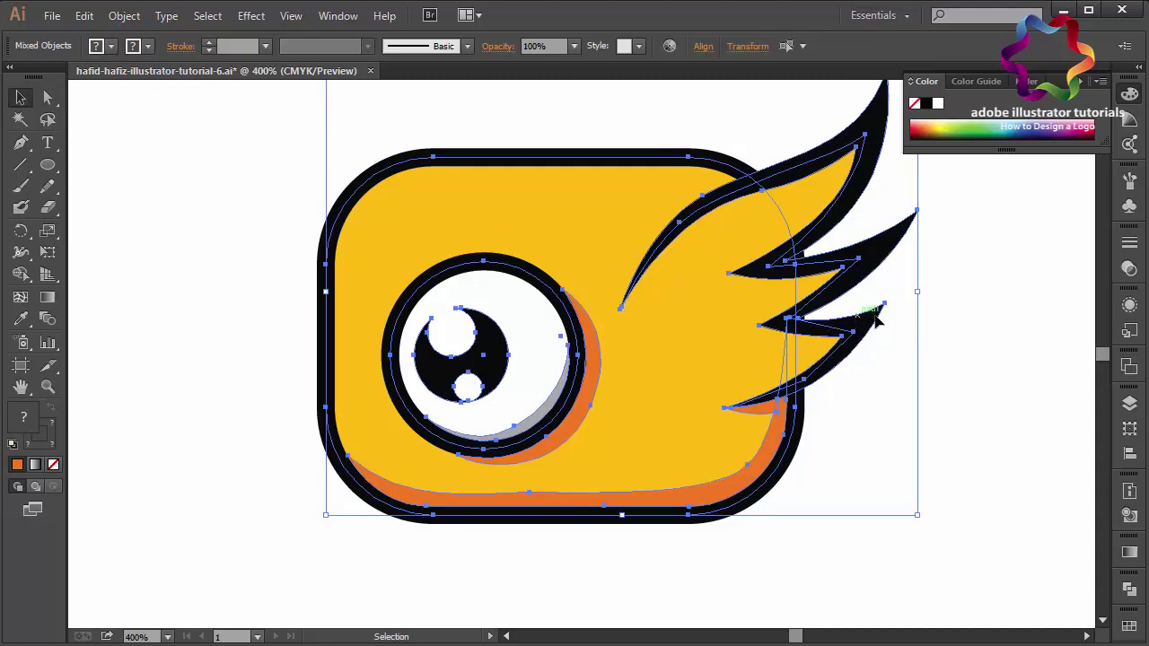
{"action": "right_click", "coordinate": [837, 309]}
{"action": "left_click", "coordinate": [880, 391]}
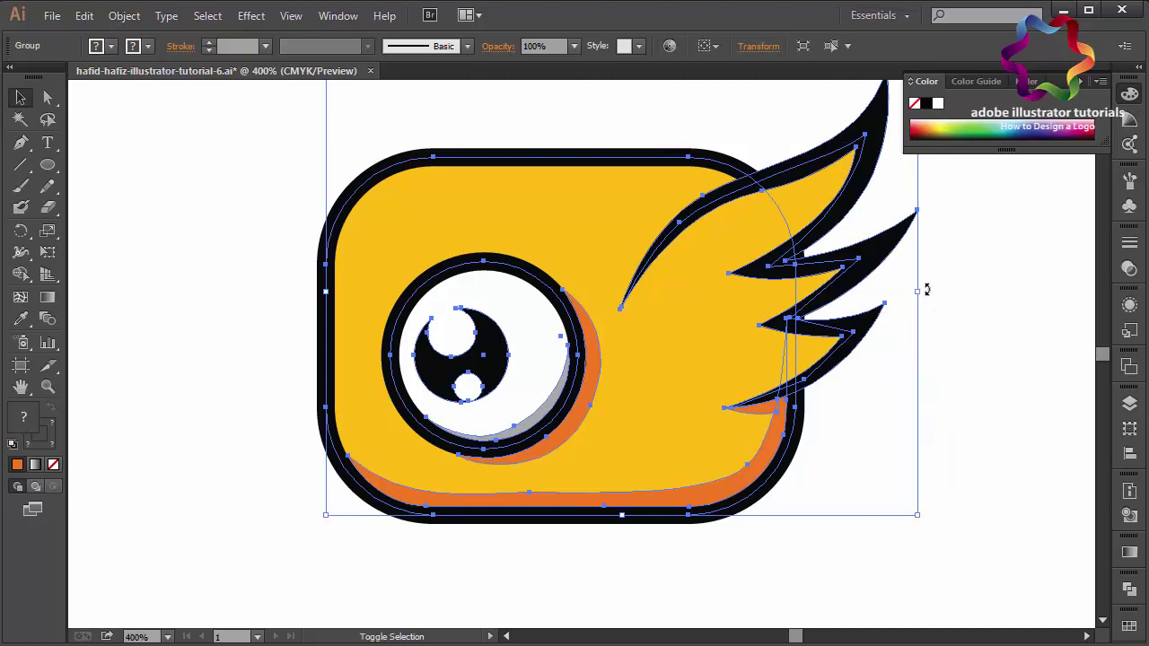
{"action": "left_click", "coordinate": [239, 359]}
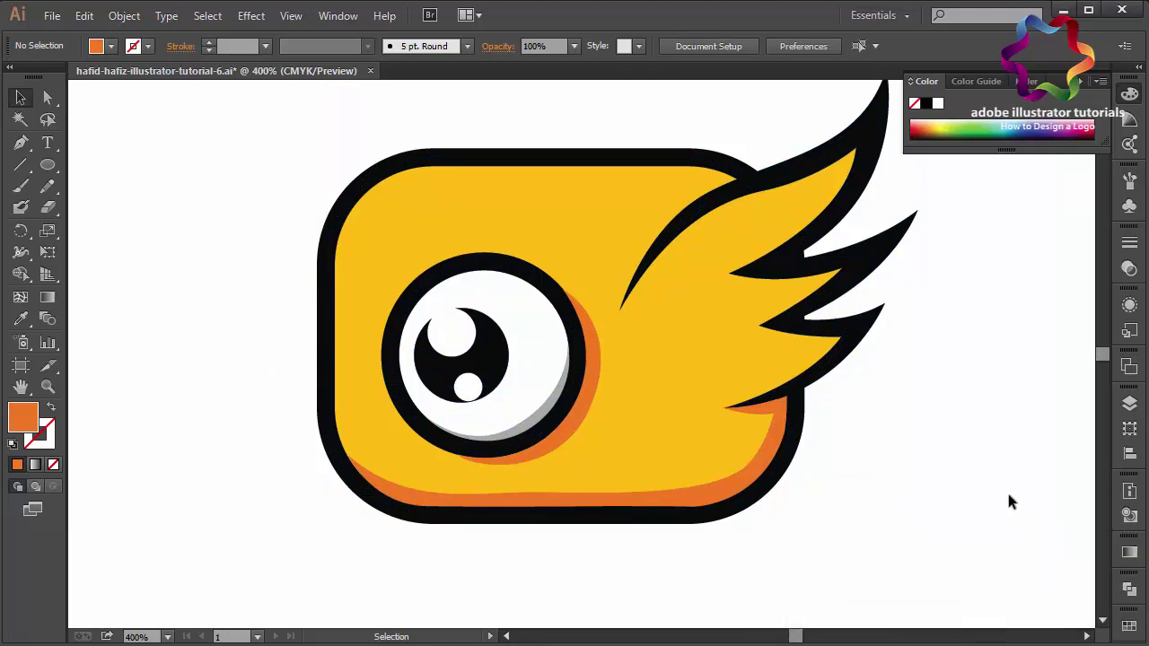
{"action": "key", "text": "ctrl+minus"}
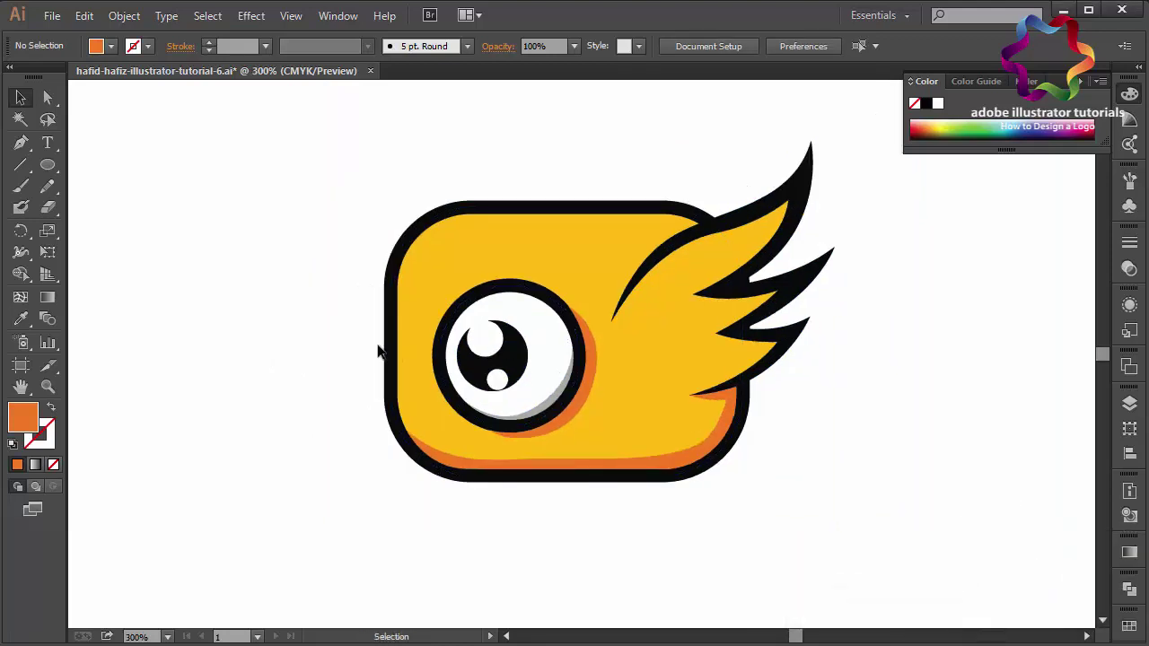
{"action": "left_click", "coordinate": [26, 149]}
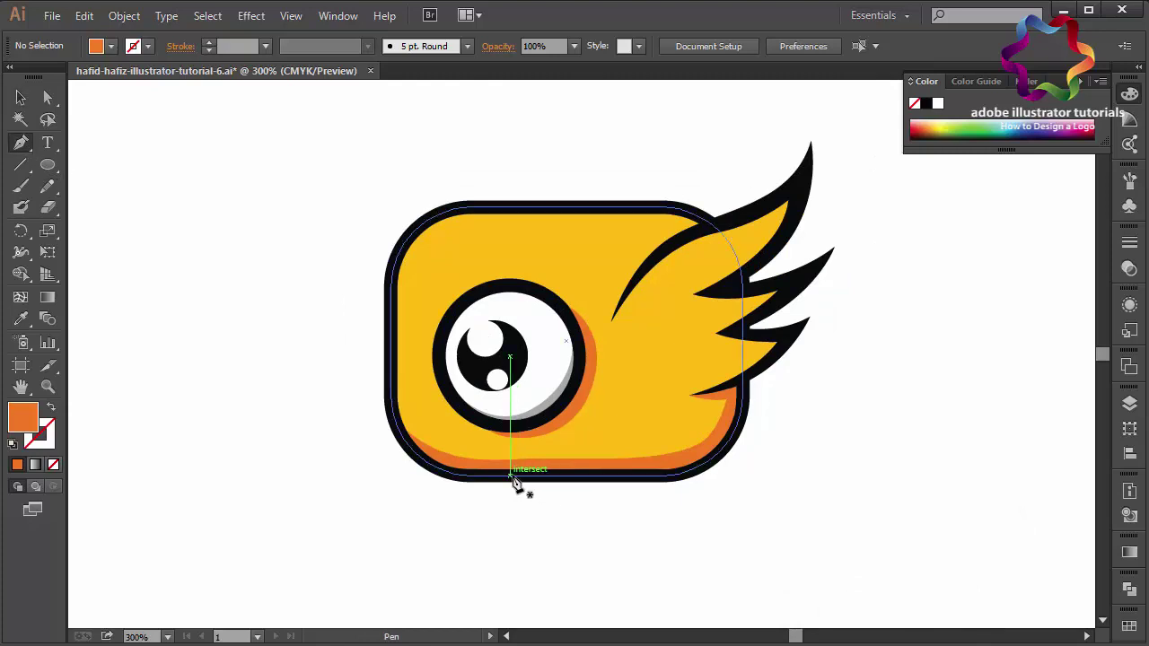
Draw a closed curved tail hanging from the body's bottom edge below the lens
{"action": "left_click", "coordinate": [510, 476]}
{"action": "mouse_move", "coordinate": [572, 551]}
{"action": "left_mouse_down"}
{"action": "mouse_move", "coordinate": [583, 615]}
{"action": "mouse_move", "coordinate": [581, 592]}
{"action": "left_mouse_up"}
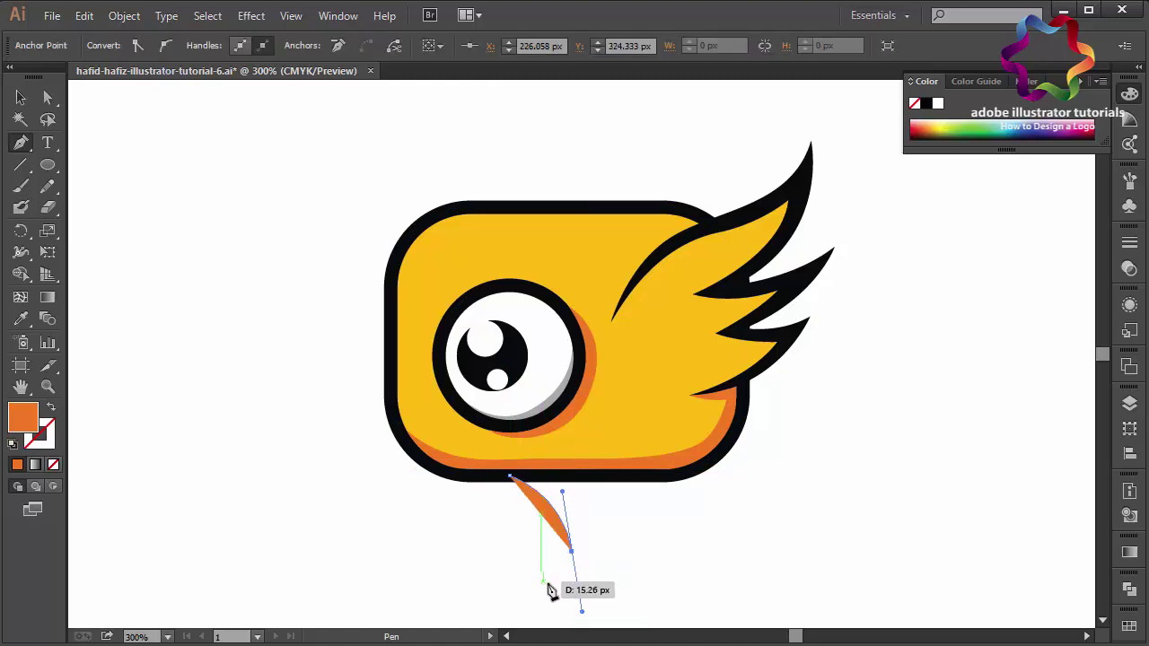
{"action": "mouse_move", "coordinate": [582, 592]}
{"action": "left_mouse_down"}
{"action": "mouse_move", "coordinate": [575, 558]}
{"action": "mouse_move", "coordinate": [590, 546]}
{"action": "left_mouse_up"}
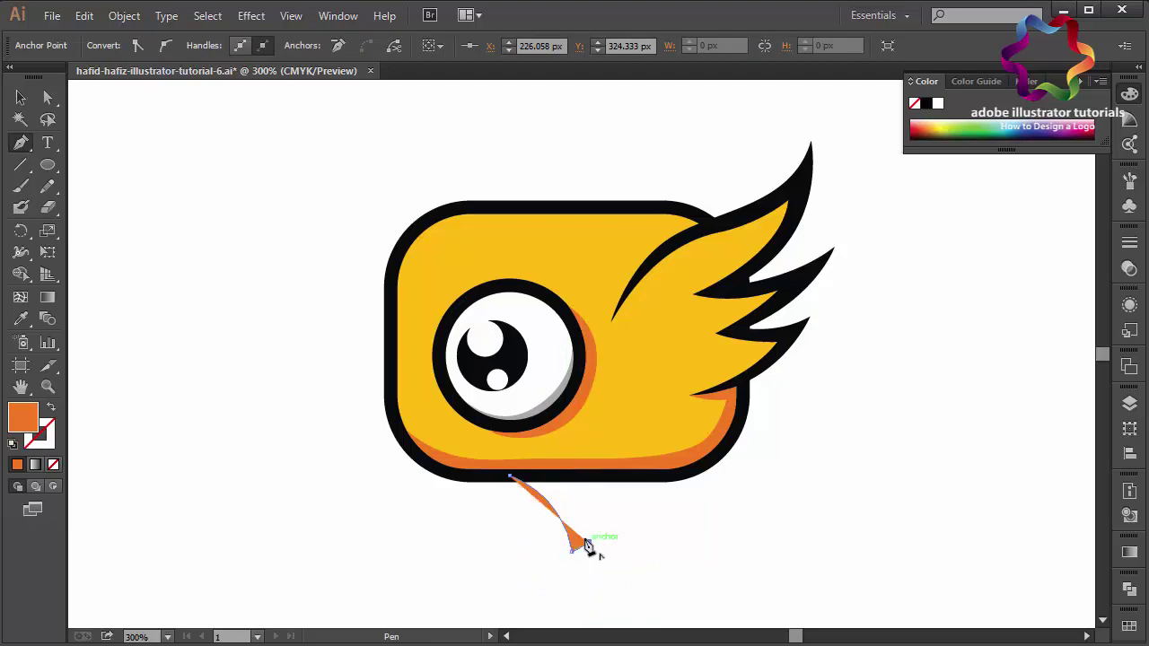
{"action": "mouse_move", "coordinate": [510, 476]}
{"action": "left_mouse_down"}
{"action": "mouse_move", "coordinate": [536, 483]}
{"action": "mouse_move", "coordinate": [485, 453]}
{"action": "mouse_move", "coordinate": [528, 478]}
{"action": "left_mouse_up"}
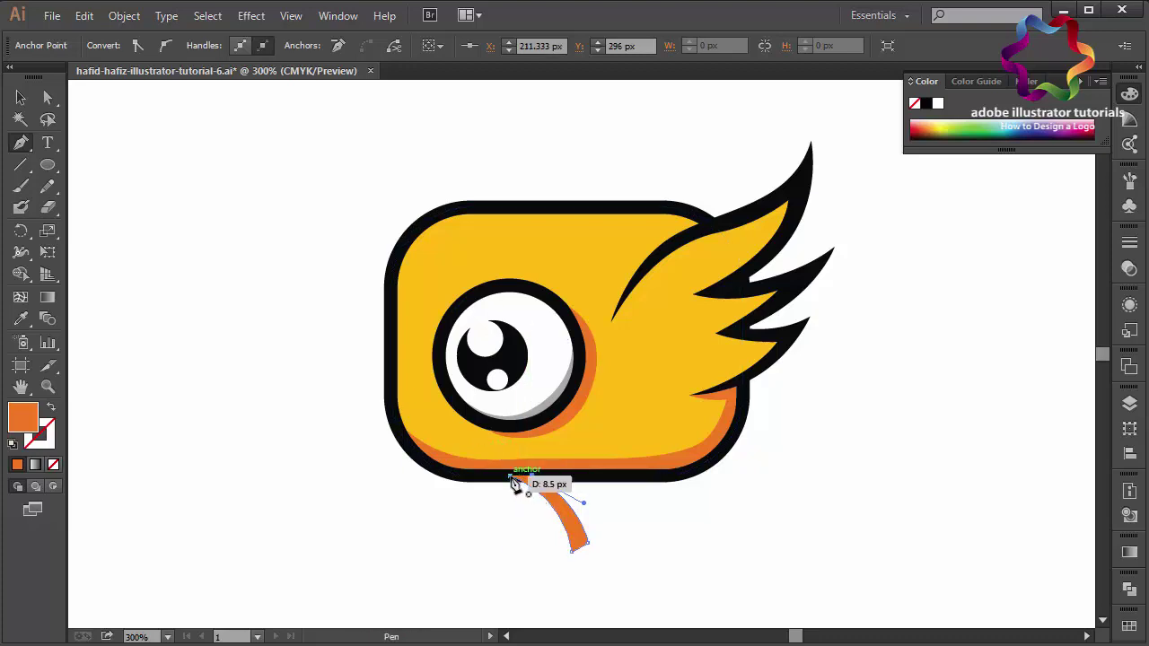
{"action": "left_click", "coordinate": [47, 165]}
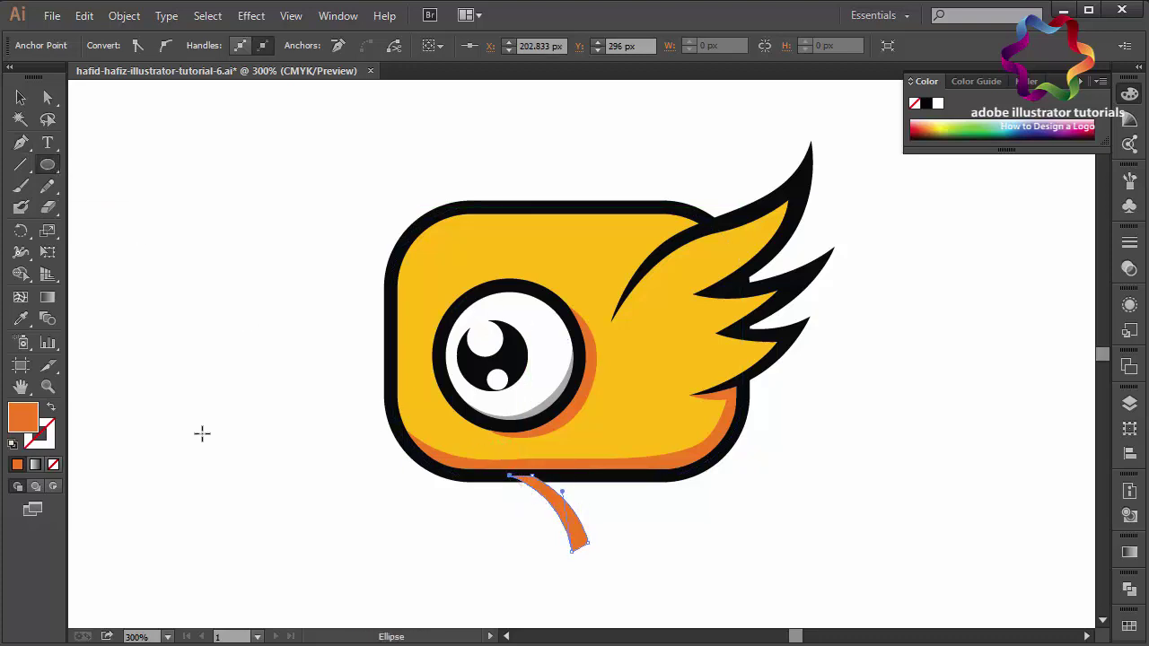
Draw an oval at the tail's tip and rotate it diagonally
{"action": "mouse_move", "coordinate": [202, 434]}
{"action": "left_mouse_down"}
{"action": "mouse_move", "coordinate": [225, 476]}
{"action": "mouse_move", "coordinate": [597, 545]}
{"action": "mouse_move", "coordinate": [616, 584]}
{"action": "left_mouse_up"}
{"action": "left_click", "coordinate": [18, 100]}
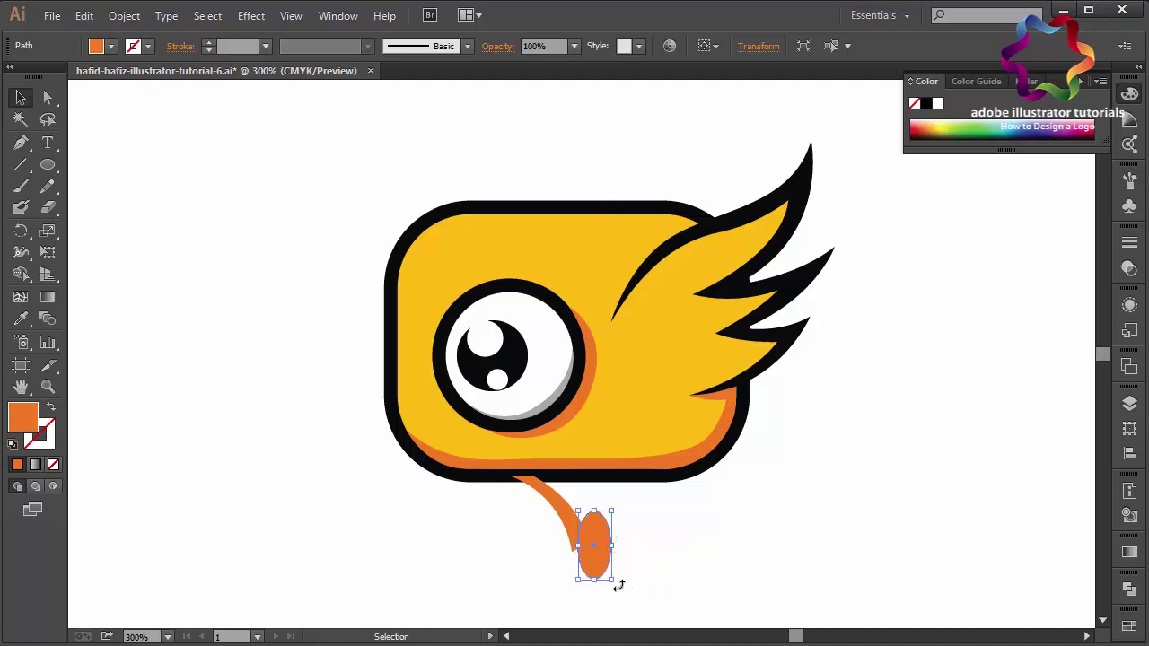
{"action": "left_click_drag", "start_coordinate": [616, 586], "coordinate": [579, 567]}
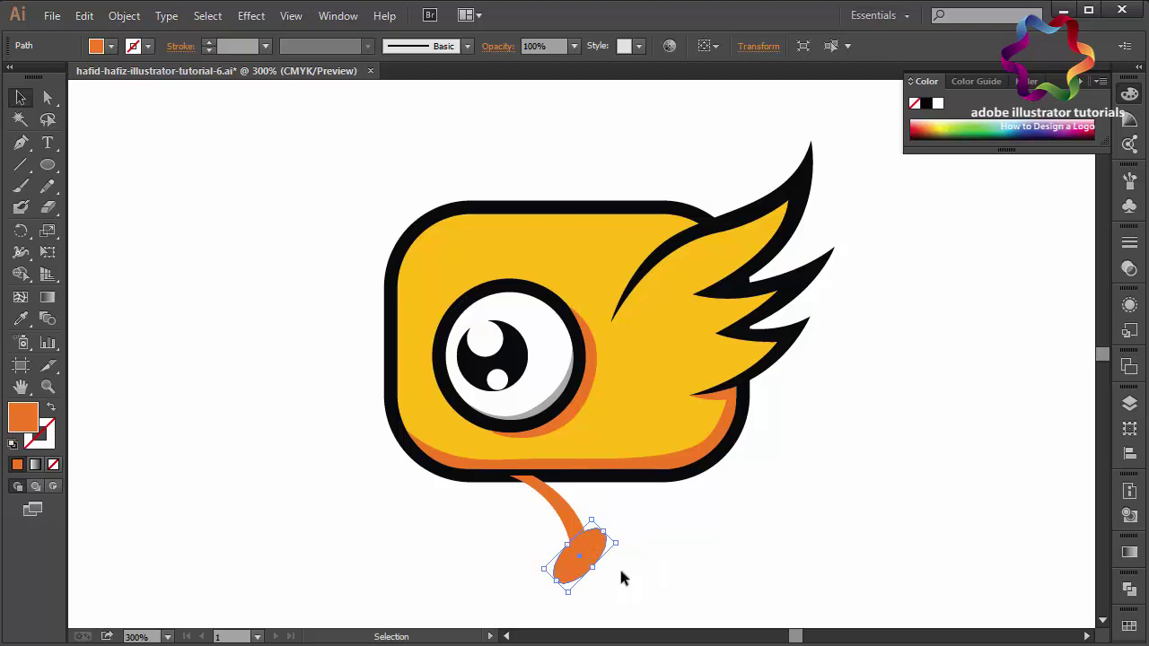
{"action": "left_click", "coordinate": [624, 577]}
Fill both the tail and oval with the pupil's black using the Eyedropper
{"action": "left_click", "coordinate": [563, 512]}
{"action": "left_click", "coordinate": [584, 573], "text": "shift"}
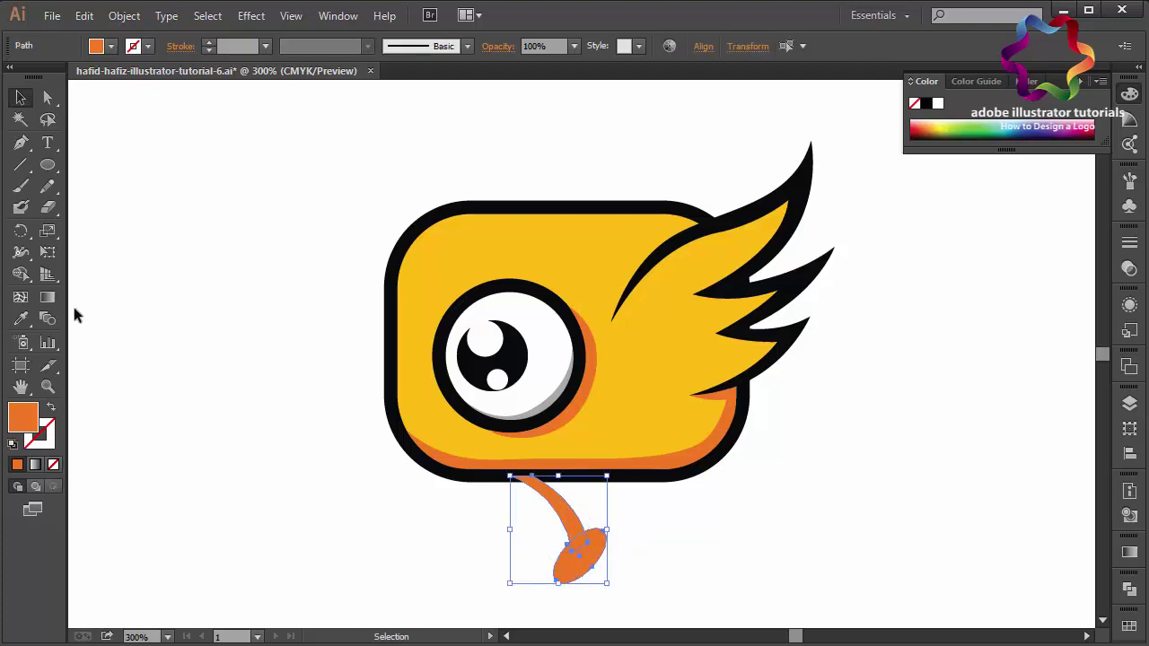
{"action": "left_click", "coordinate": [22, 319]}
{"action": "left_click", "coordinate": [510, 352]}
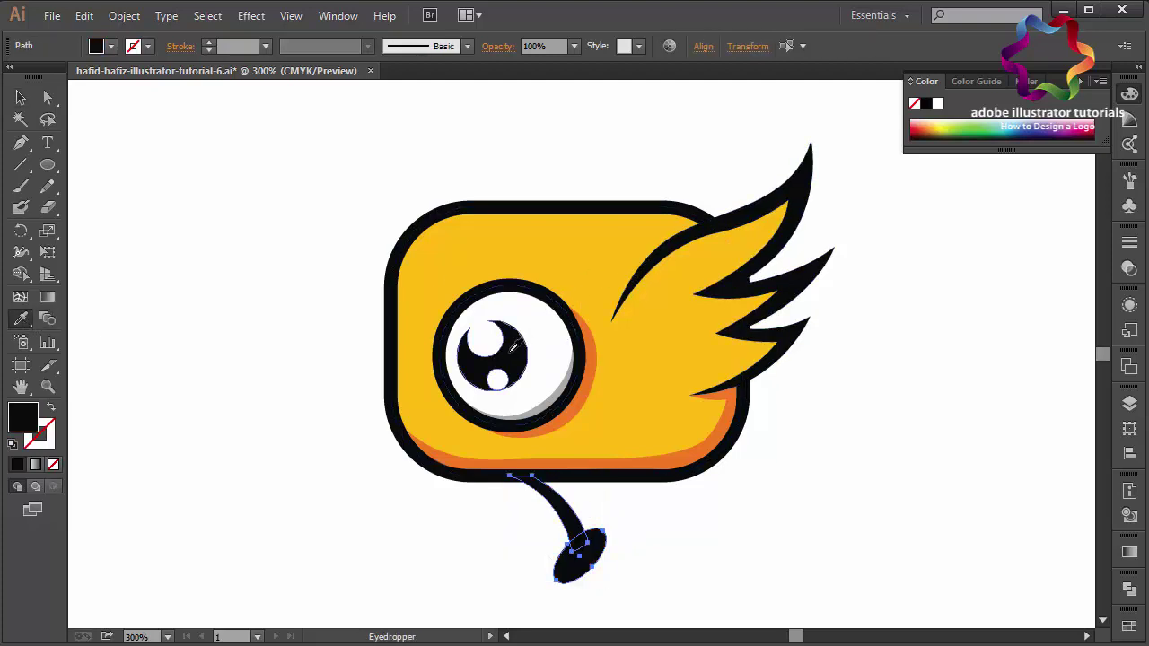
{"action": "left_click", "coordinate": [20, 97]}
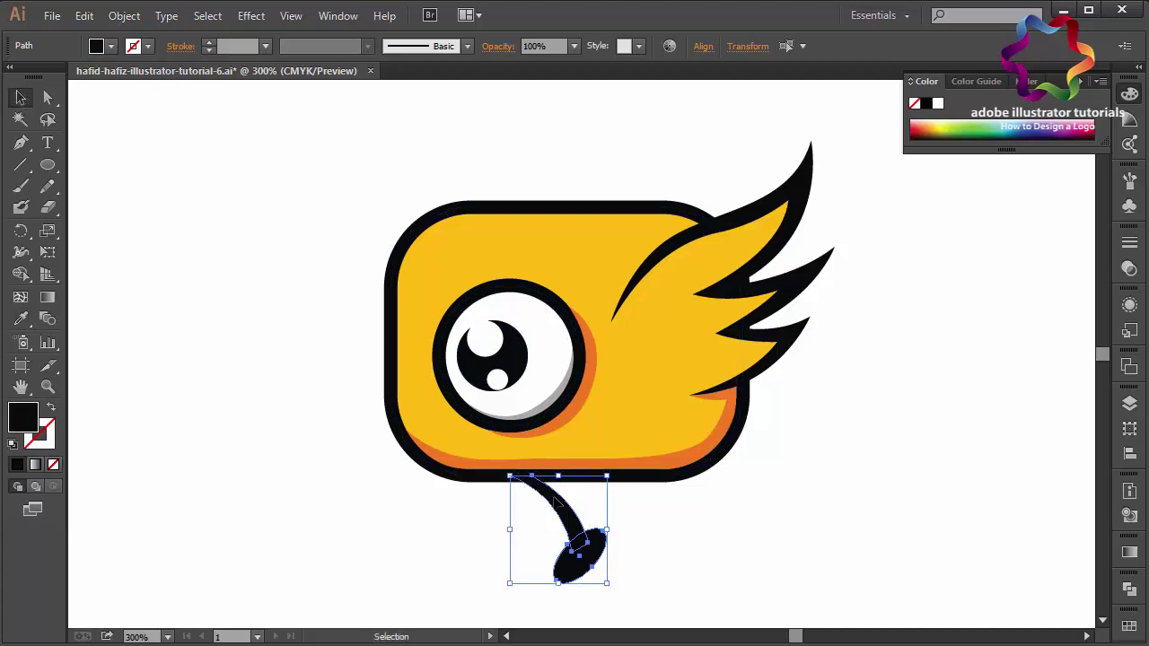
Group the leg pieces, then copy the leg and paste it in front
{"action": "right_click", "coordinate": [367, 325]}
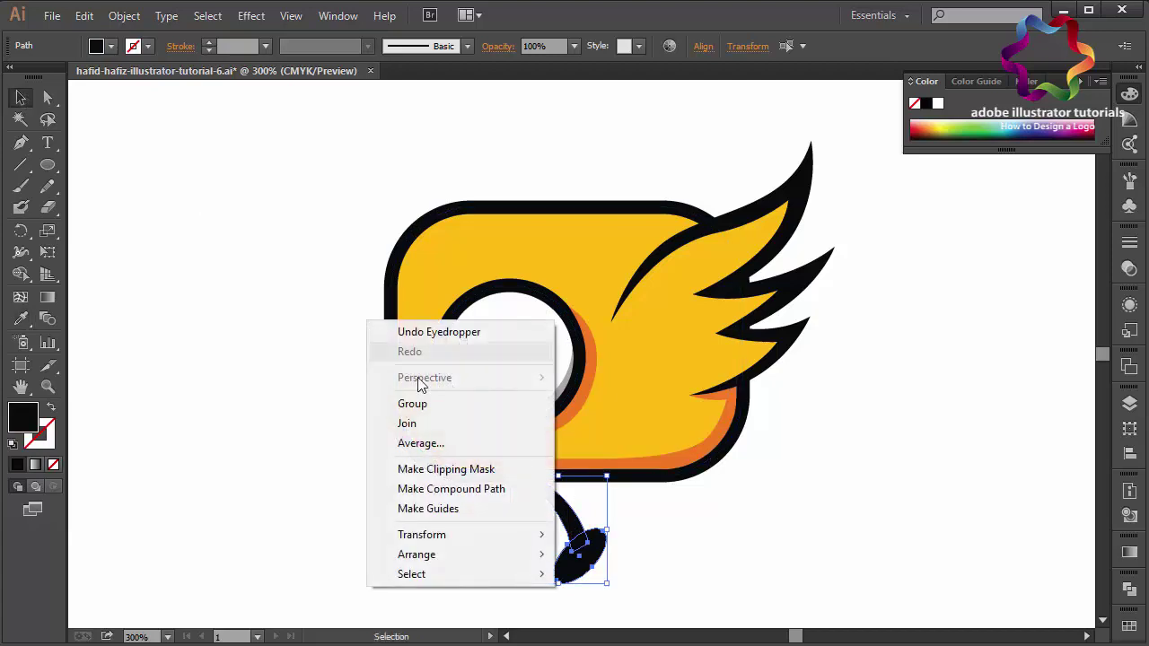
{"action": "left_click", "coordinate": [426, 400]}
{"action": "left_click", "coordinate": [82, 16]}
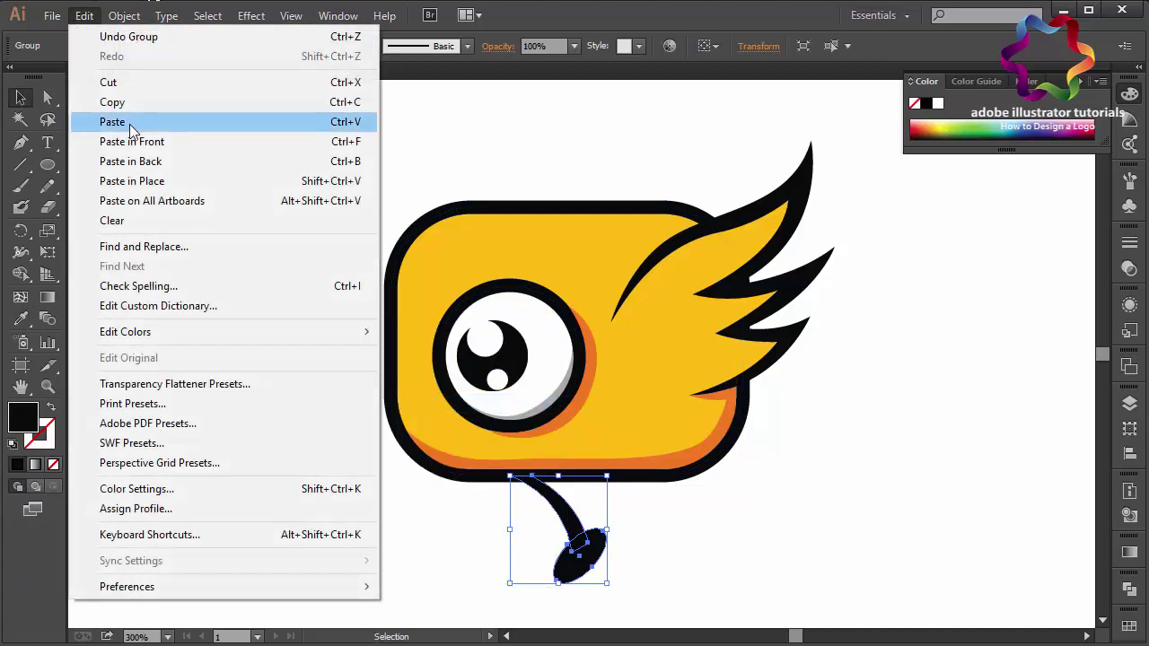
{"action": "left_click", "coordinate": [112, 103]}
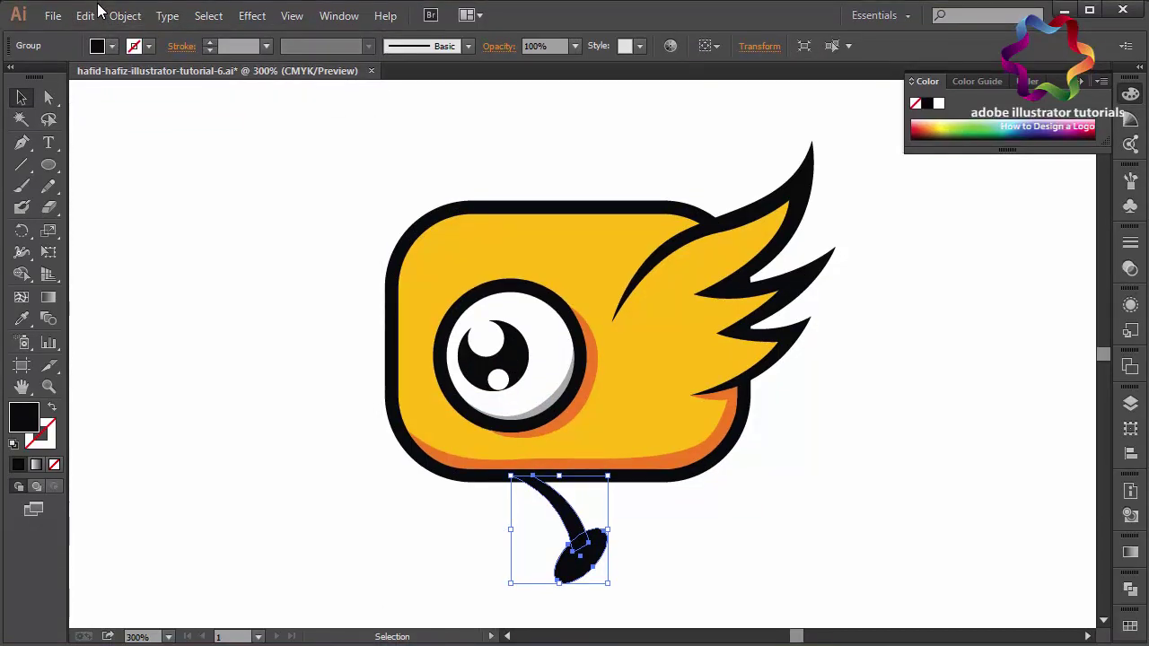
{"action": "left_click", "coordinate": [92, 17]}
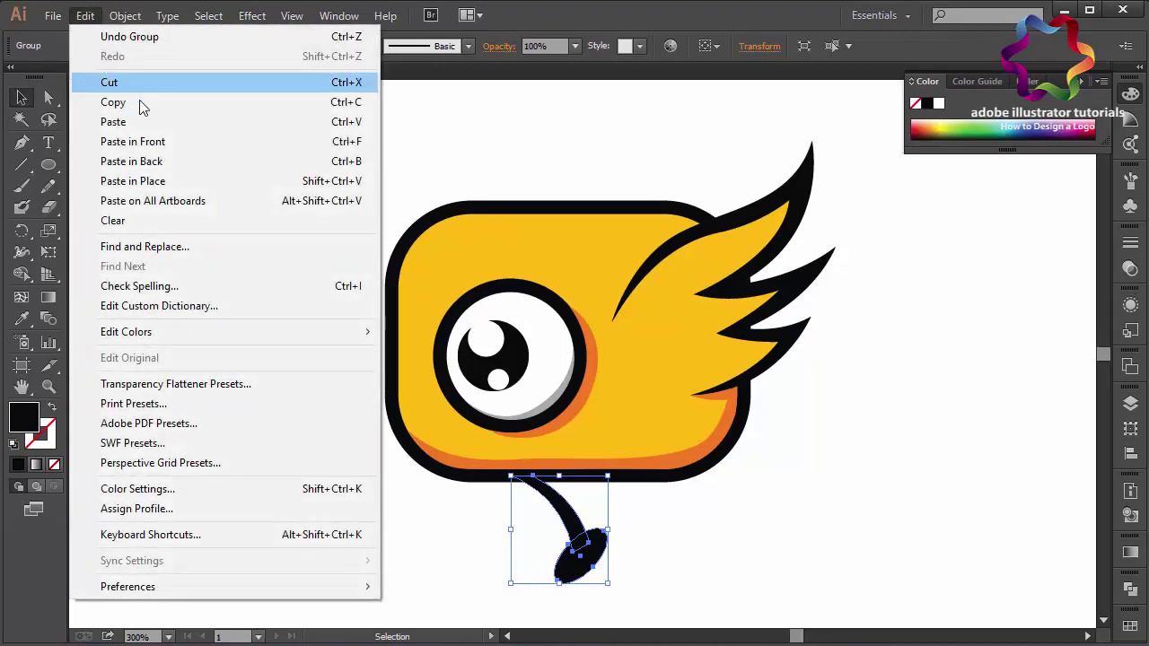
{"action": "left_click", "coordinate": [141, 103]}
{"action": "left_click", "coordinate": [86, 17]}
{"action": "left_click", "coordinate": [151, 141]}
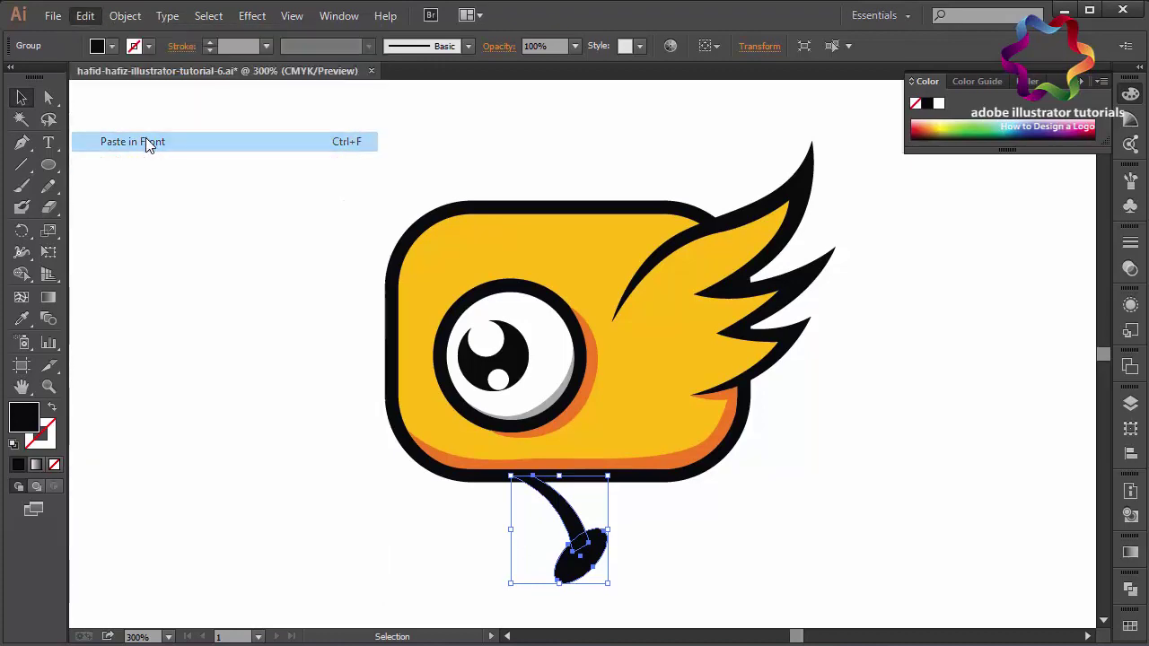
Move the copied leg right to form a second leg, then nudge both legs left
{"action": "left_click_drag", "start_coordinate": [591, 557], "coordinate": [680, 556]}
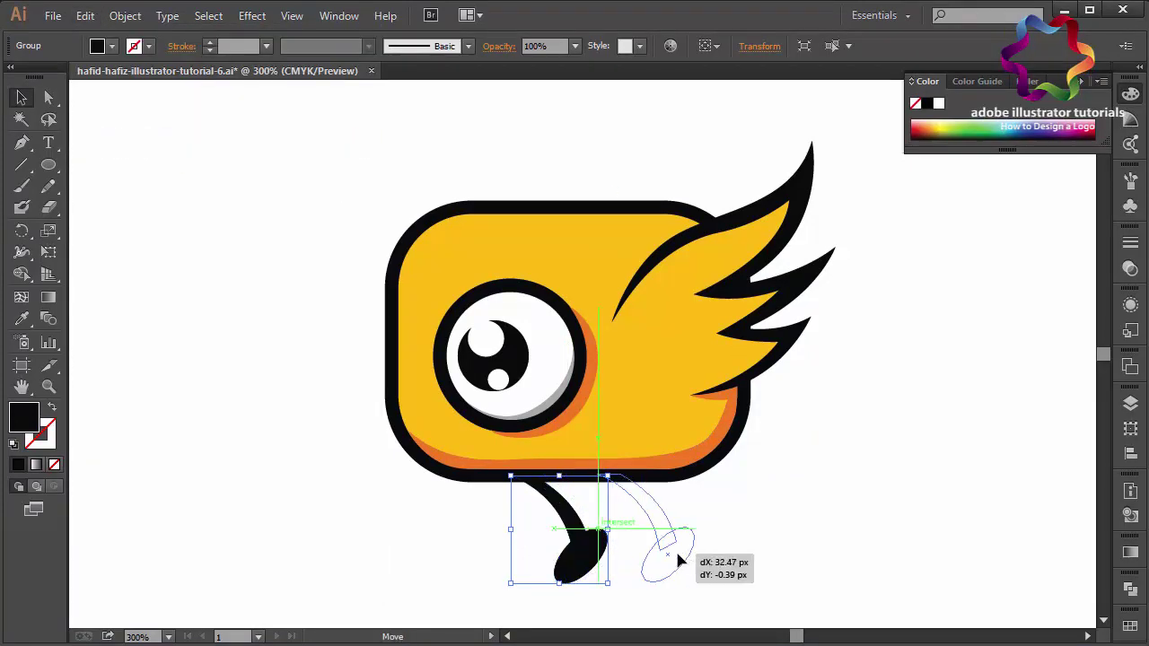
{"action": "left_click_drag", "start_coordinate": [512, 595], "coordinate": [501, 595]}
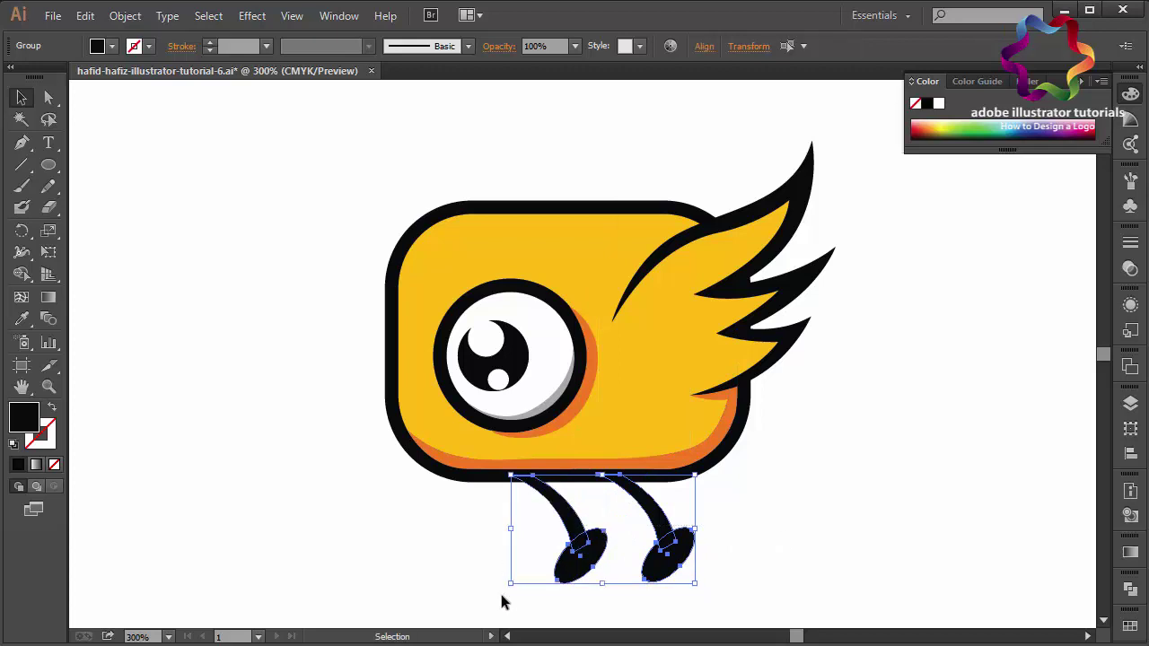
{"action": "key", "text": "Left"}
{"action": "key", "text": "Left"}
{"action": "key", "text": "Left"}
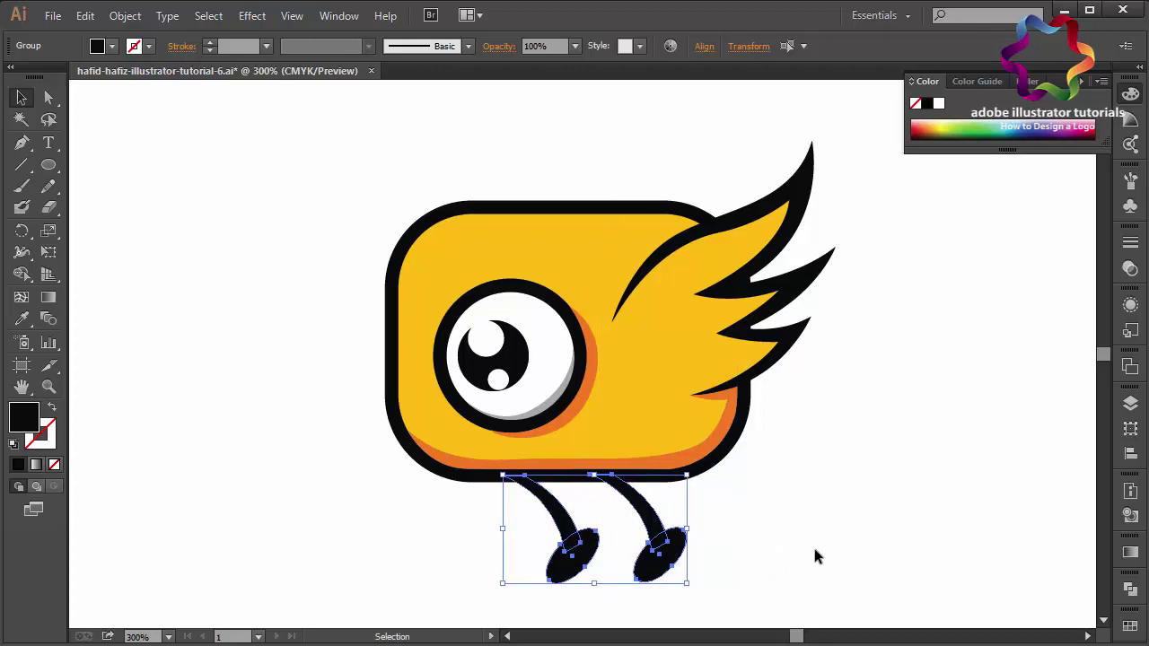
{"action": "left_click", "coordinate": [815, 552]}
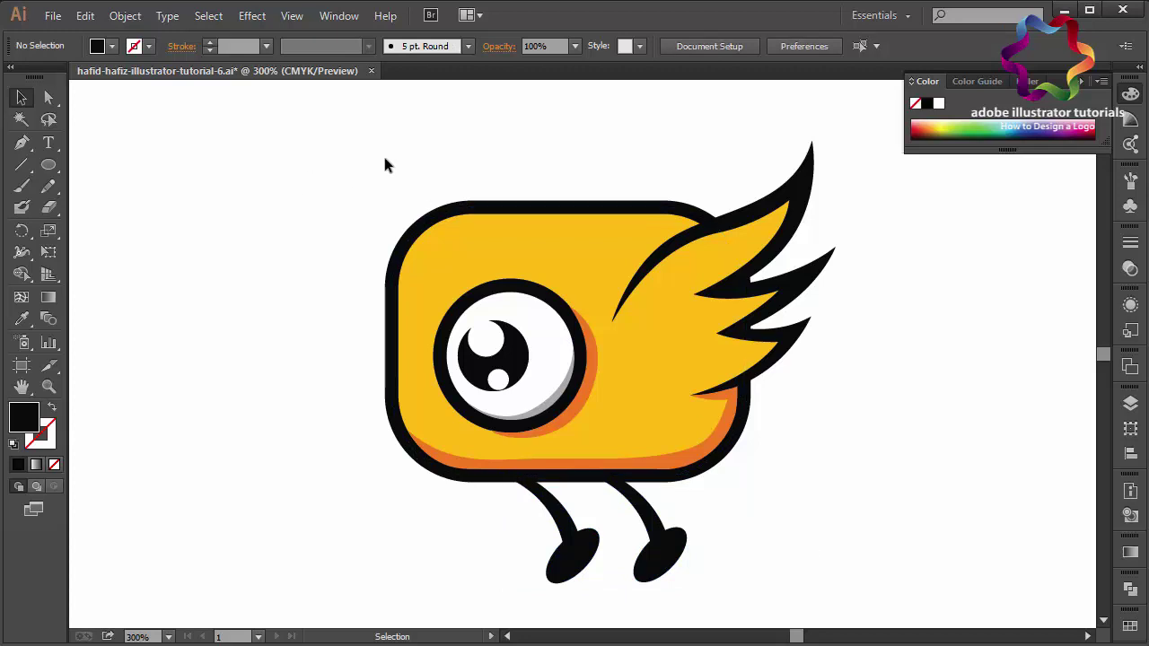
Group the entire camera character, legs included, into one object
{"action": "left_click_drag", "start_coordinate": [327, 161], "coordinate": [856, 538]}
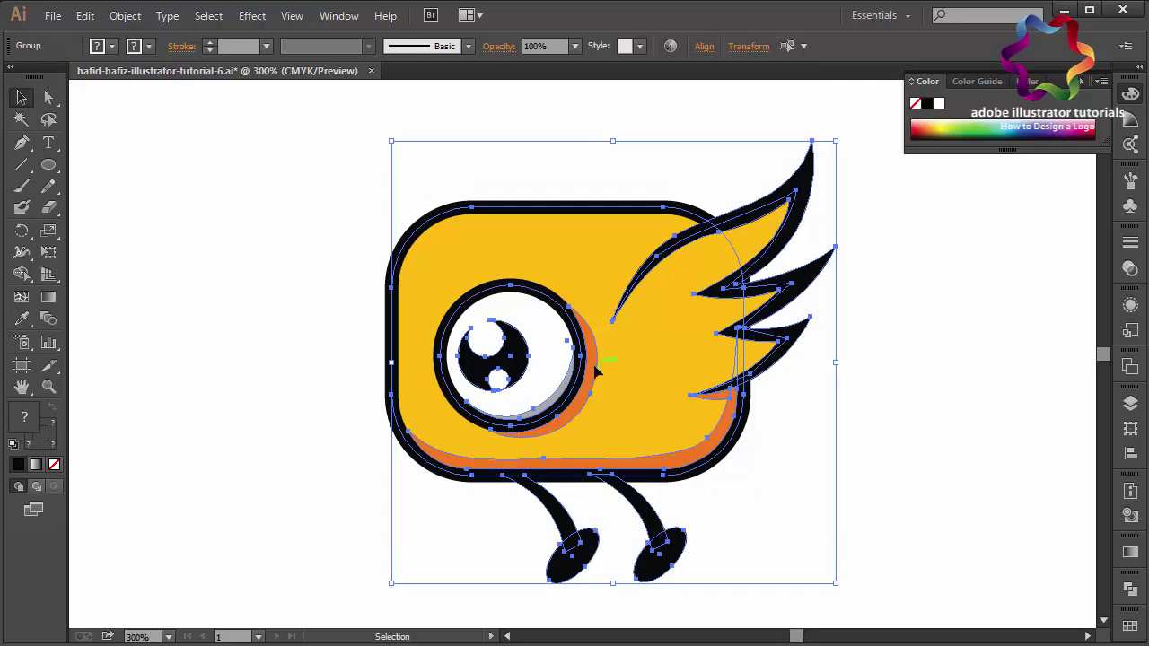
{"action": "right_click", "coordinate": [595, 367]}
{"action": "left_click", "coordinate": [653, 451]}
{"action": "left_click", "coordinate": [813, 500]}
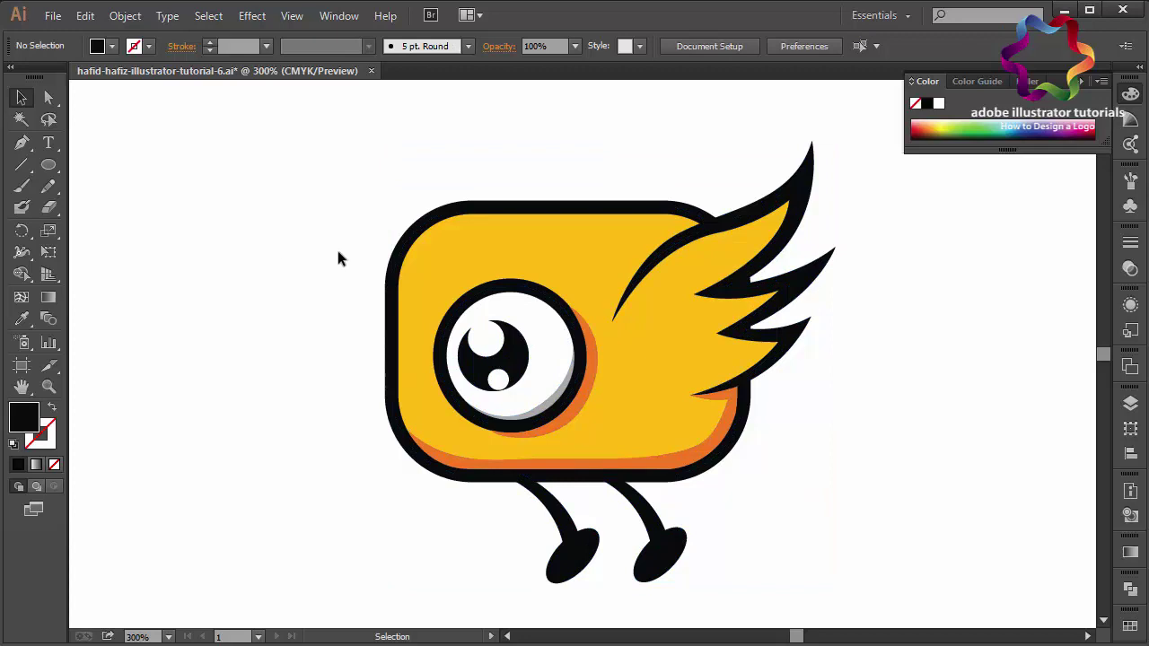
Draw a crescent-shaped highlight path with the Pen along the body's upper-left edge
{"action": "left_click", "coordinate": [24, 141]}
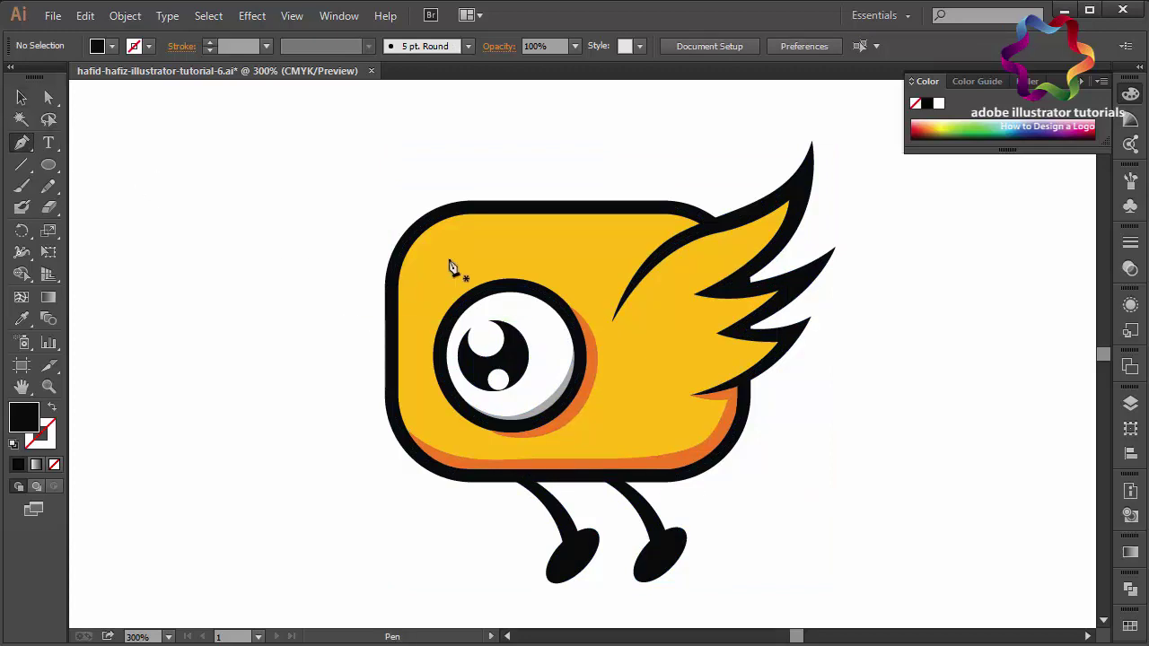
{"action": "left_click", "coordinate": [561, 230]}
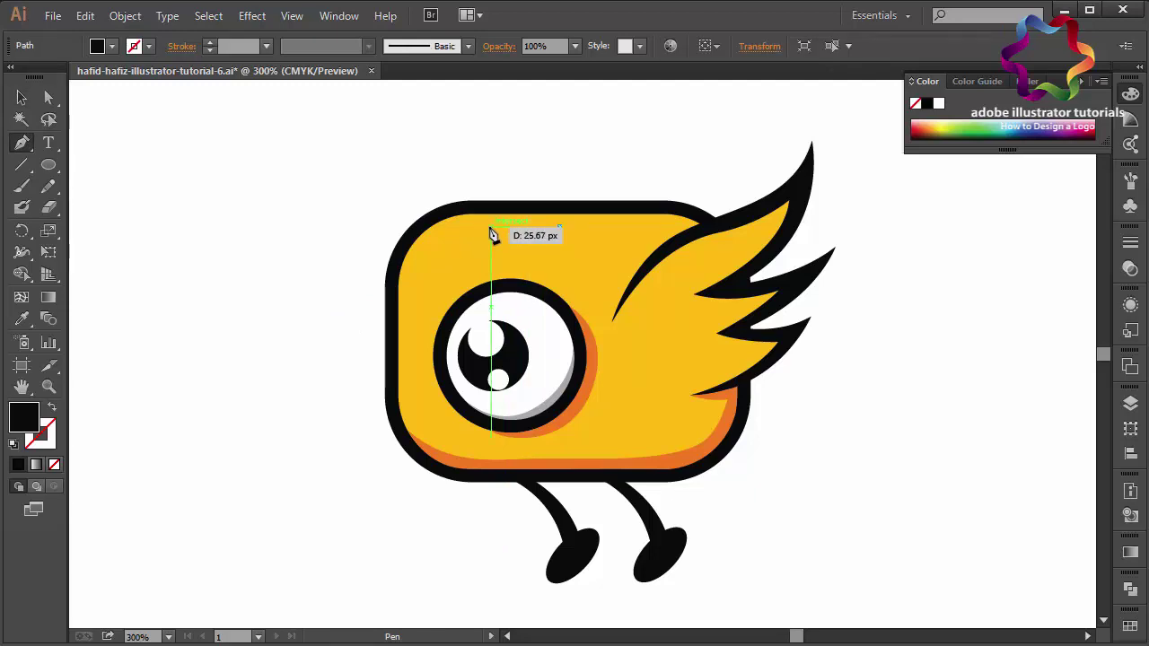
{"action": "left_click_drag", "start_coordinate": [483, 228], "coordinate": [458, 228]}
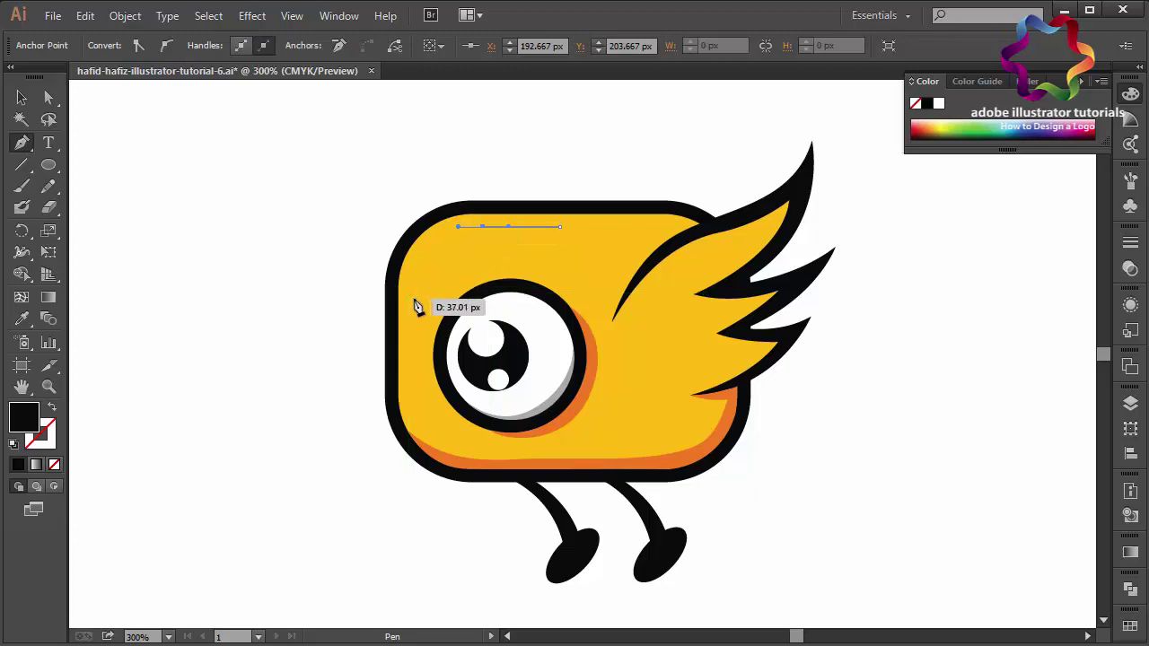
{"action": "left_click_drag", "start_coordinate": [414, 300], "coordinate": [412, 355]}
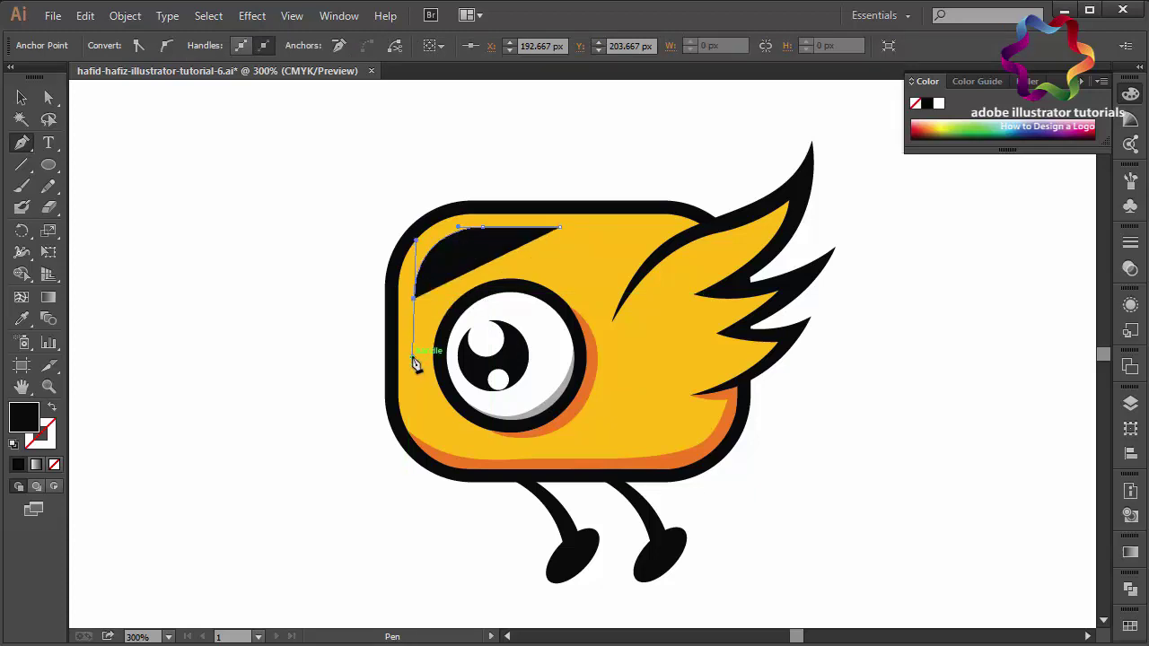
{"action": "left_click", "coordinate": [413, 300]}
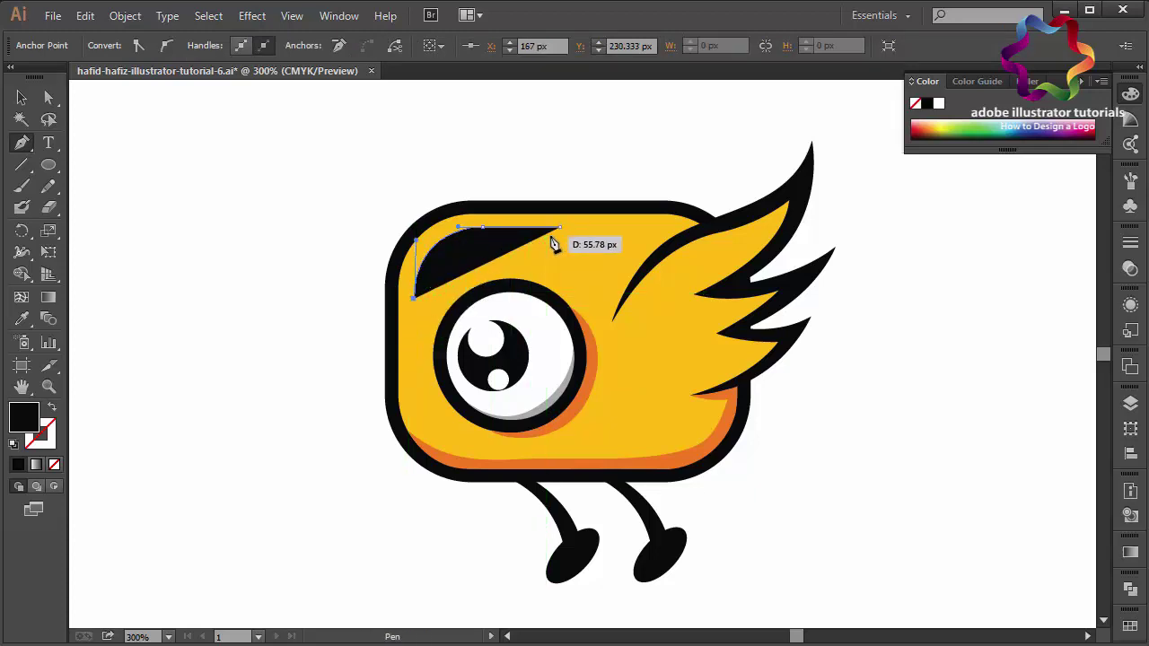
{"action": "left_click_drag", "start_coordinate": [561, 235], "coordinate": [567, 228]}
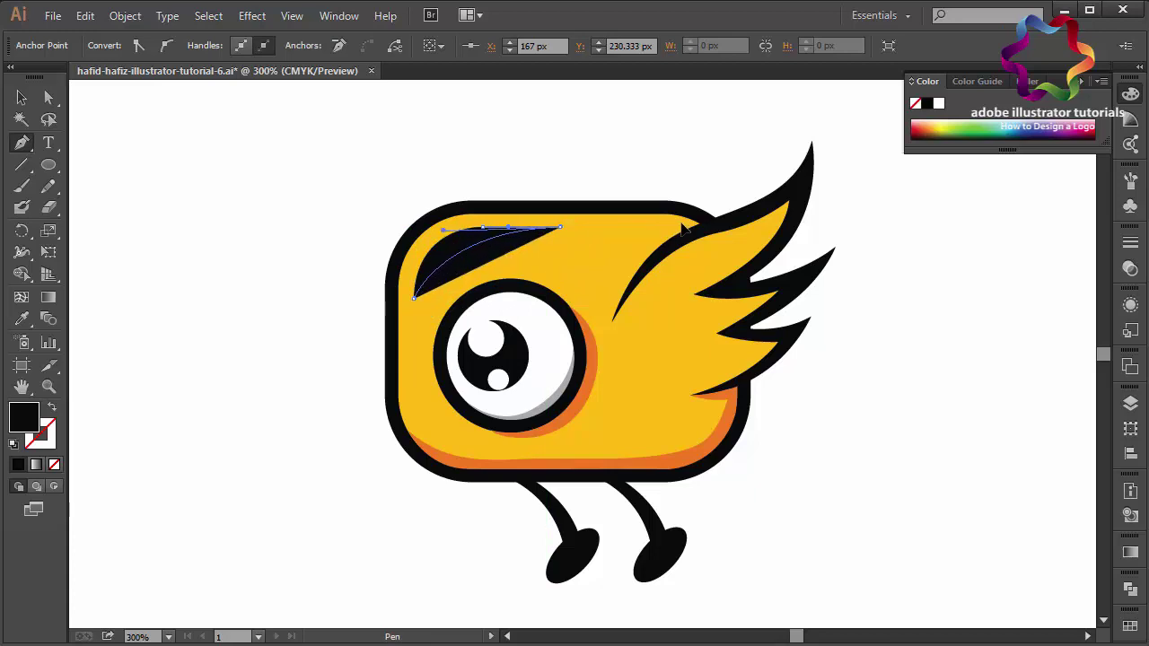
{"action": "key", "text": "ctrl+z"}
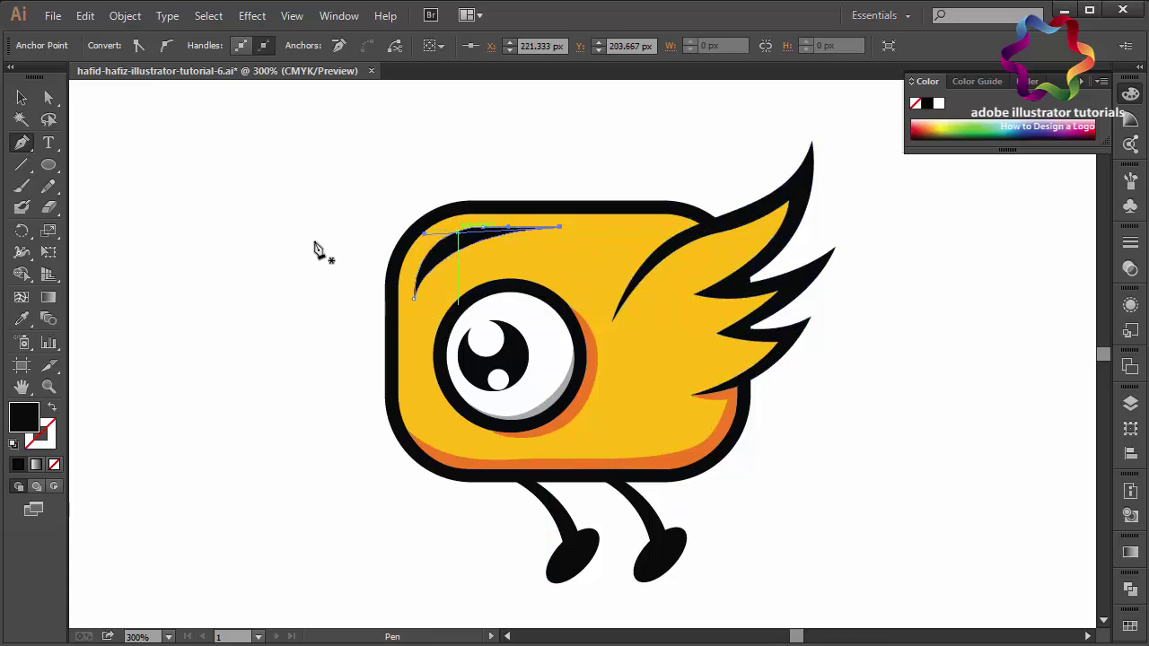
Fill the highlight with the eye's white, set its stroke to None, and nudge it into the corner
{"action": "left_click", "coordinate": [22, 319]}
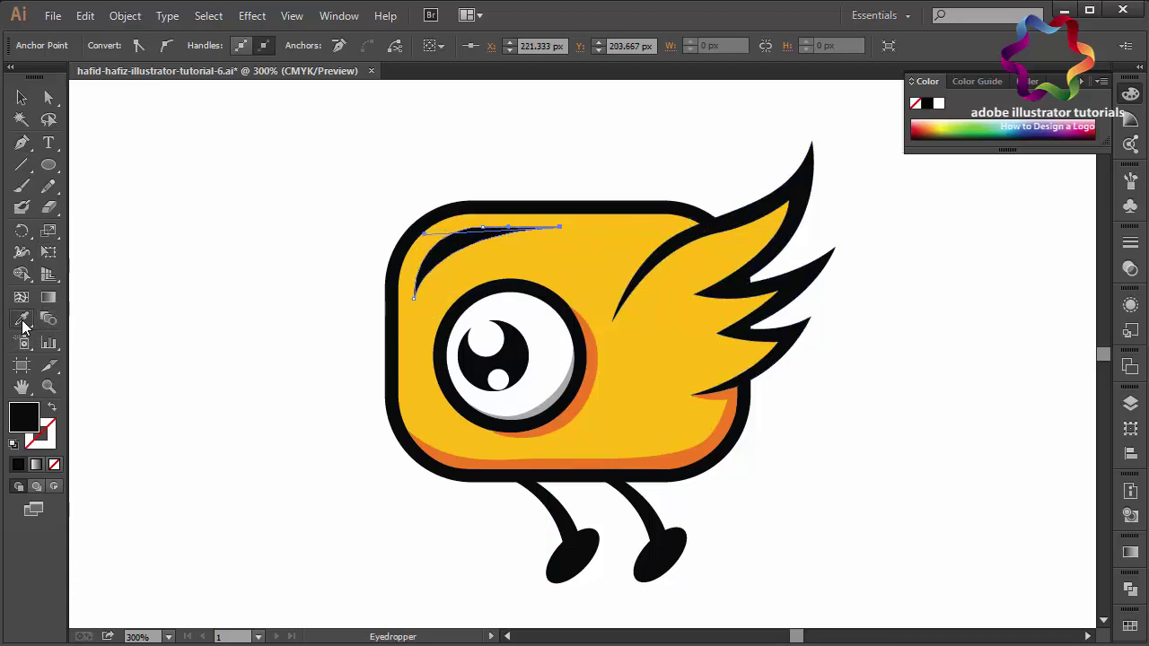
{"action": "left_click", "coordinate": [514, 386]}
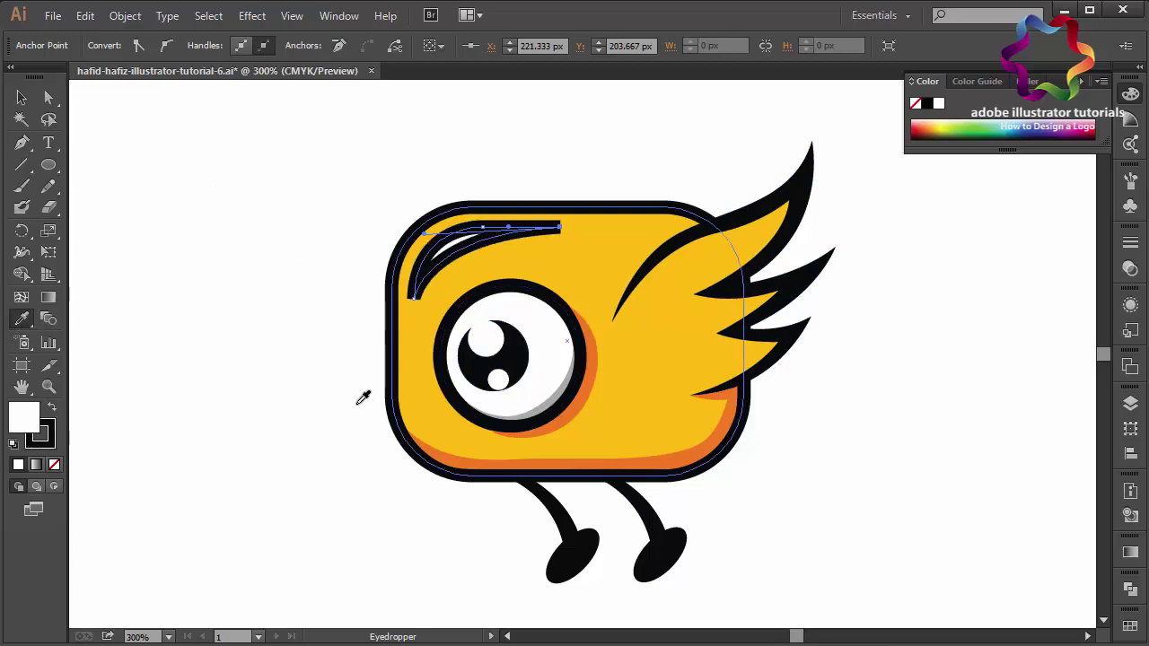
{"action": "left_click", "coordinate": [45, 443]}
{"action": "left_click", "coordinate": [54, 465]}
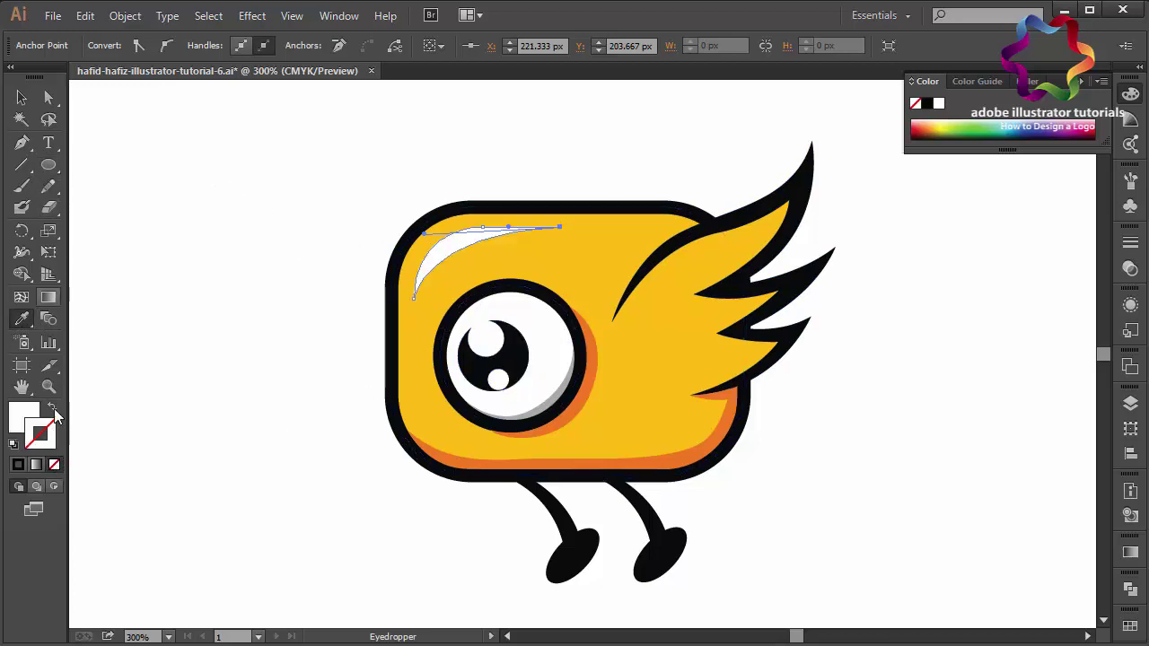
{"action": "left_click", "coordinate": [27, 413]}
{"action": "left_click", "coordinate": [23, 97]}
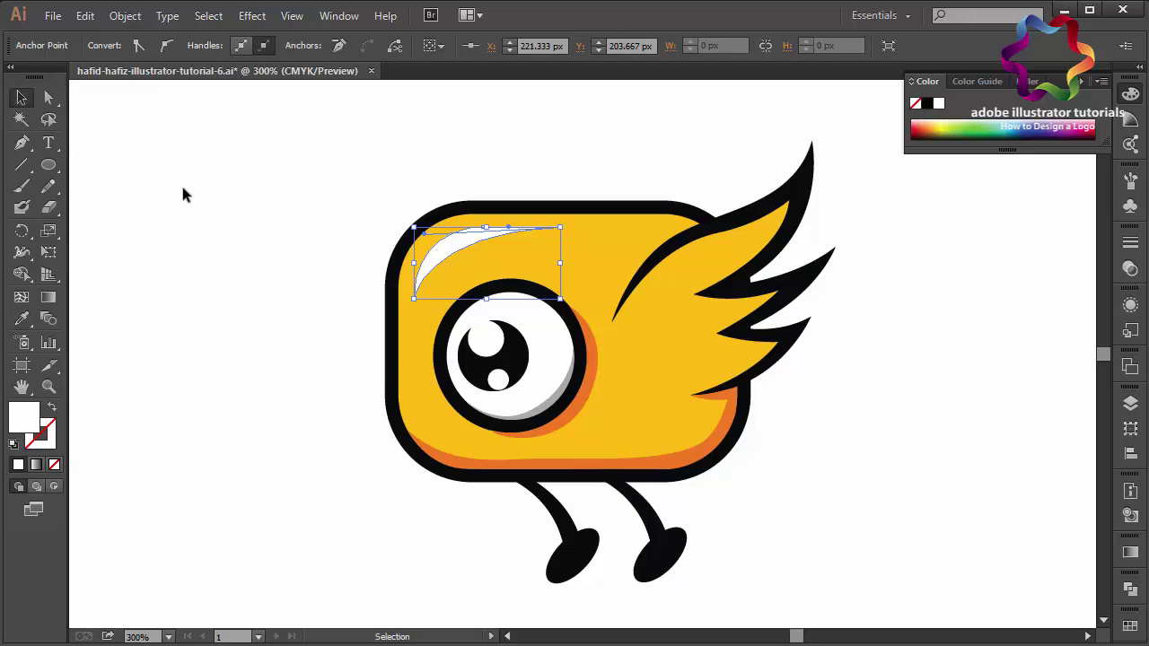
{"action": "left_click", "coordinate": [180, 182]}
{"action": "left_click_drag", "start_coordinate": [467, 247], "coordinate": [462, 244]}
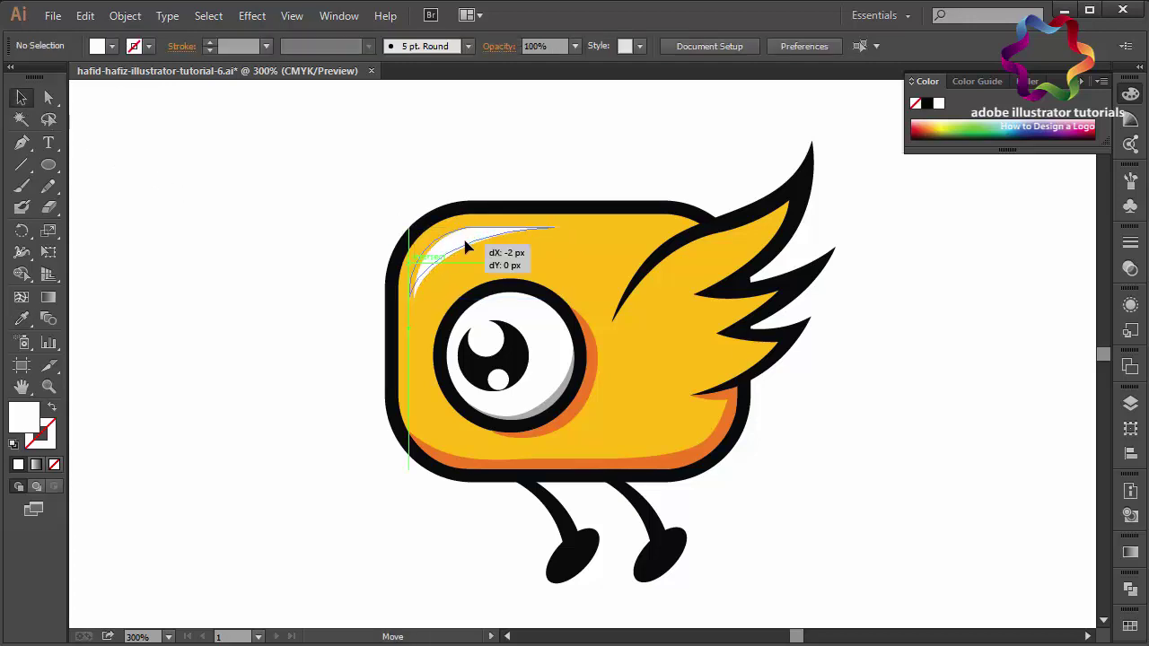
{"action": "left_click", "coordinate": [520, 157]}
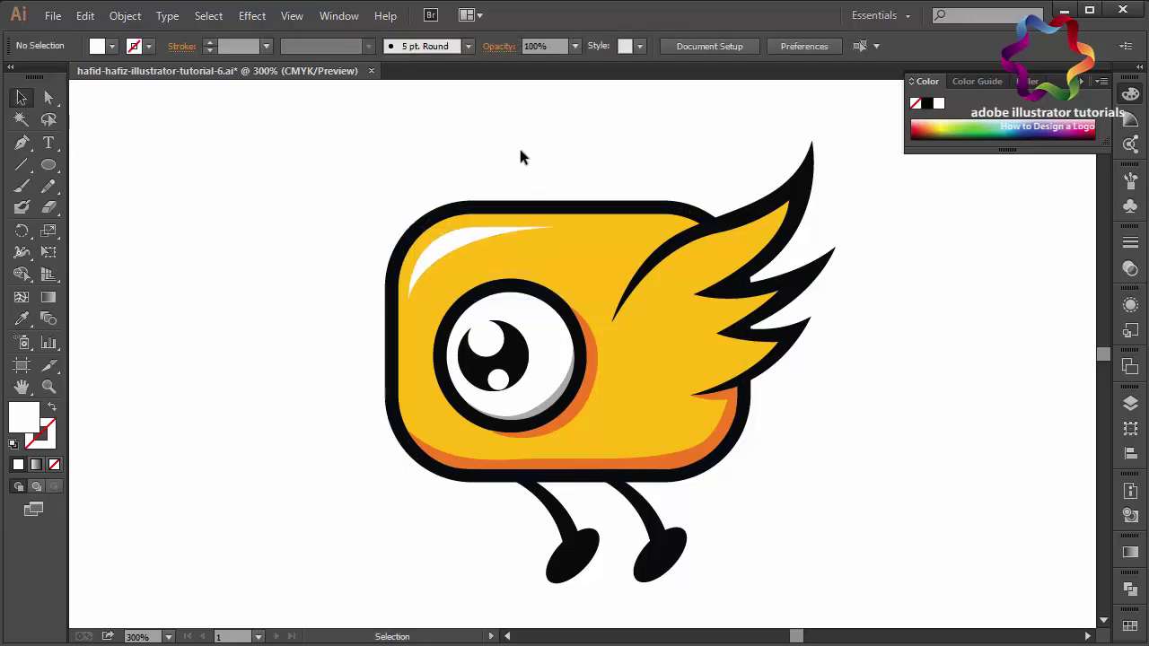
Group all of the character artwork, including the highlight, together
{"action": "left_click_drag", "start_coordinate": [854, 149], "coordinate": [337, 525]}
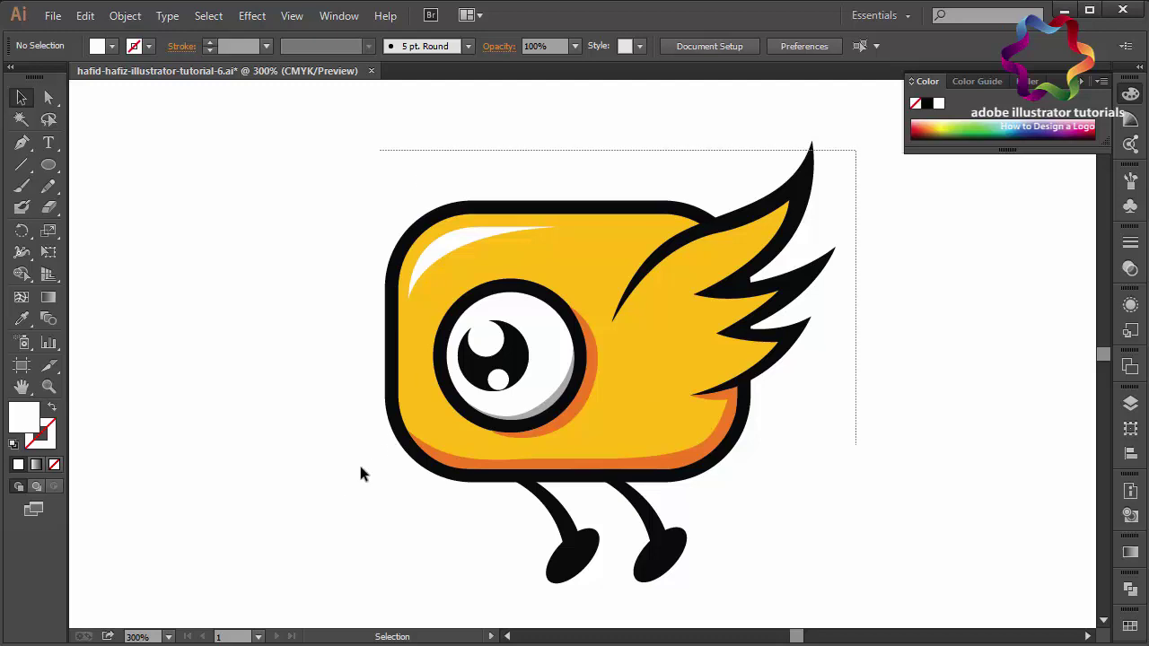
{"action": "right_click", "coordinate": [486, 468]}
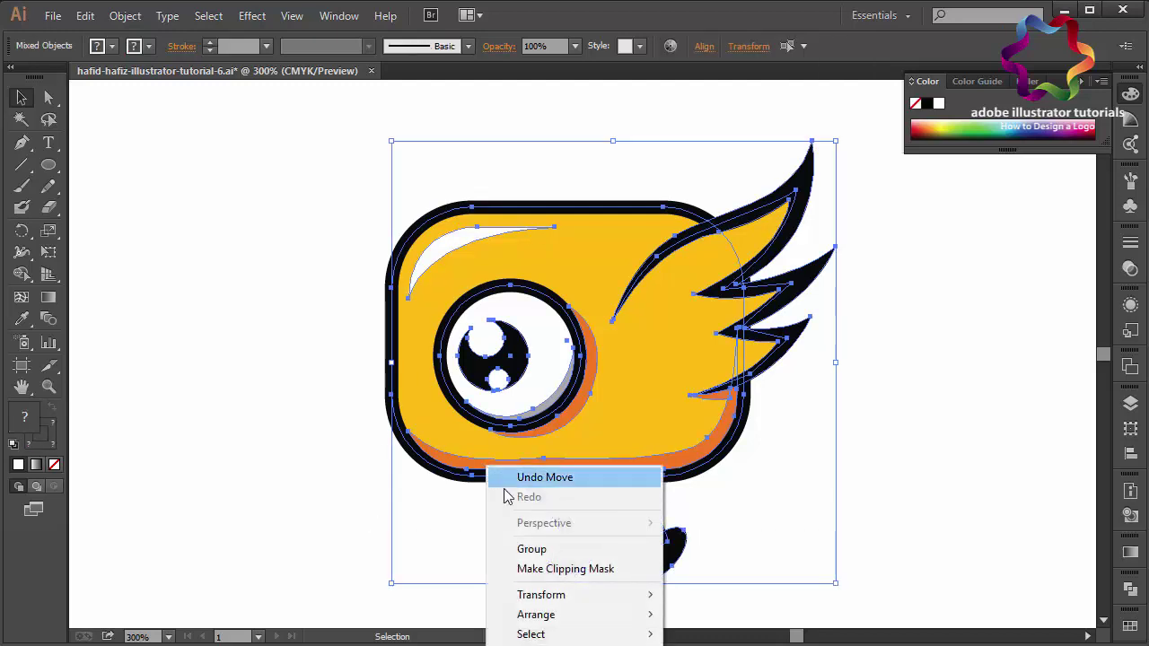
{"action": "left_click", "coordinate": [520, 550]}
{"action": "left_click", "coordinate": [844, 496]}
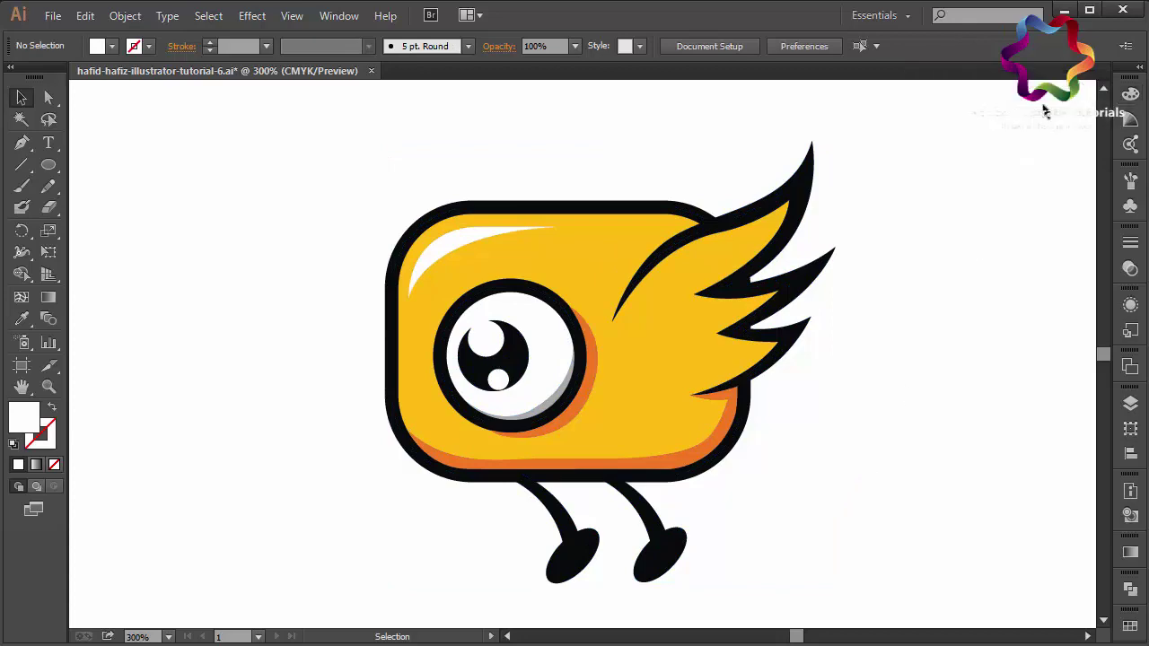
Move the character left and draw an area text frame to its right
{"action": "left_click_drag", "start_coordinate": [642, 308], "coordinate": [363, 308]}
{"action": "left_click", "coordinate": [49, 145]}
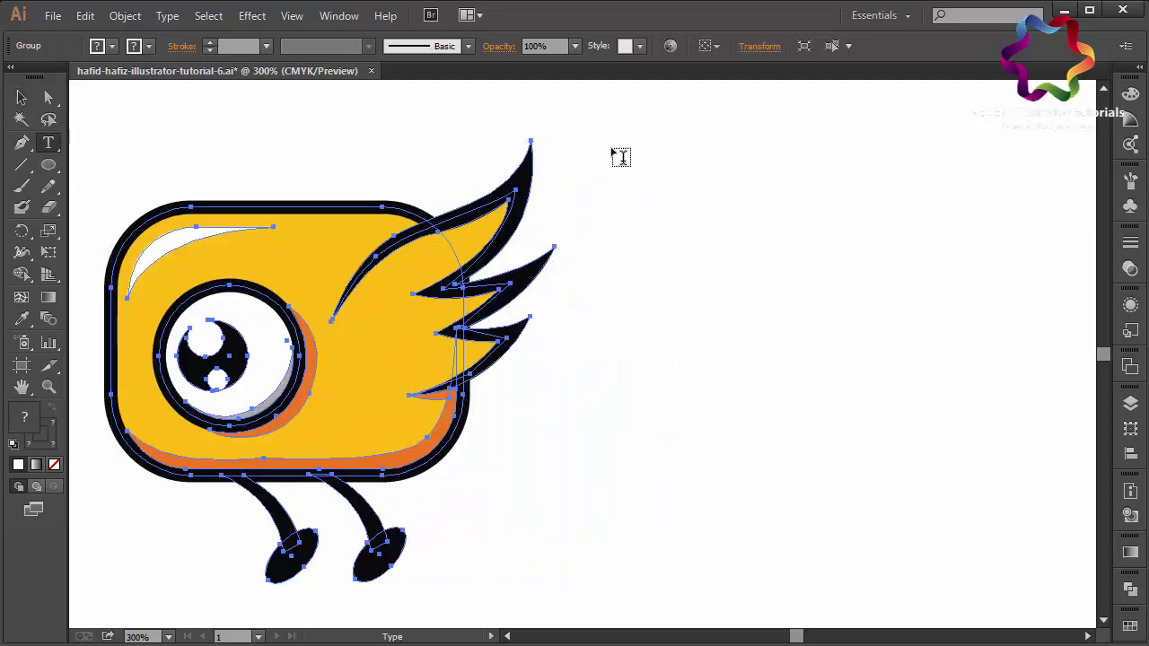
{"action": "left_click_drag", "start_coordinate": [584, 118], "coordinate": [1050, 600]}
{"action": "type", "text": "O"}
{"action": "key", "text": "BackSpace"}
Type the message asking viewers to like, share and subscribe for new video tutorials
{"action": "type", "text": "ple"}
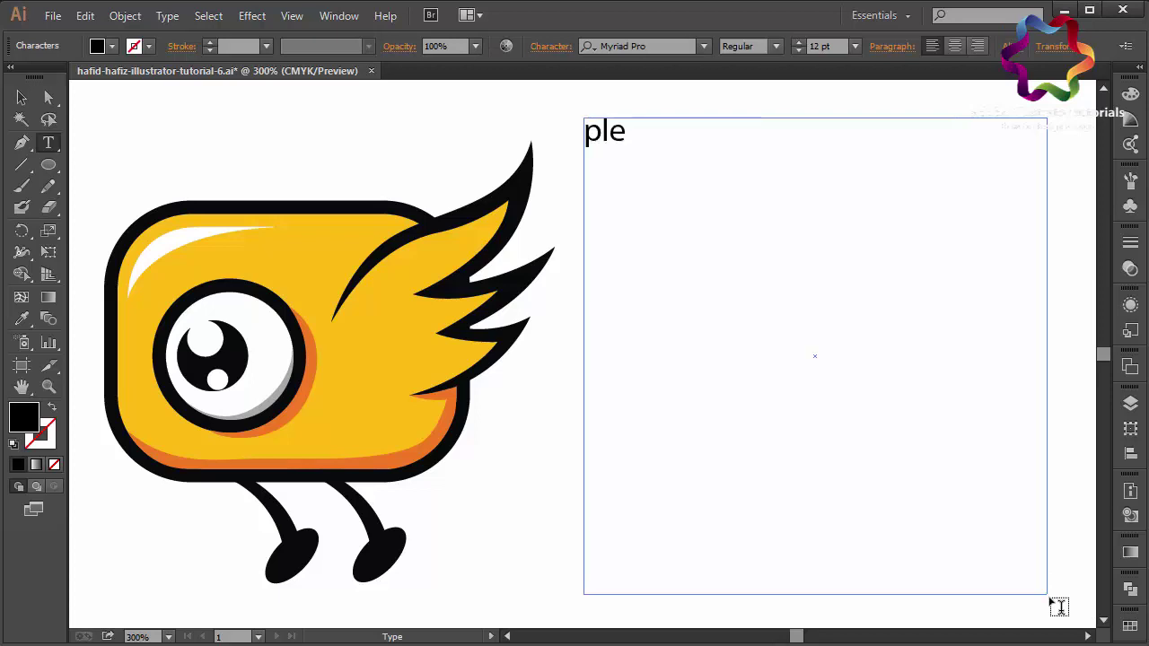
{"action": "type", "text": "ase sup"}
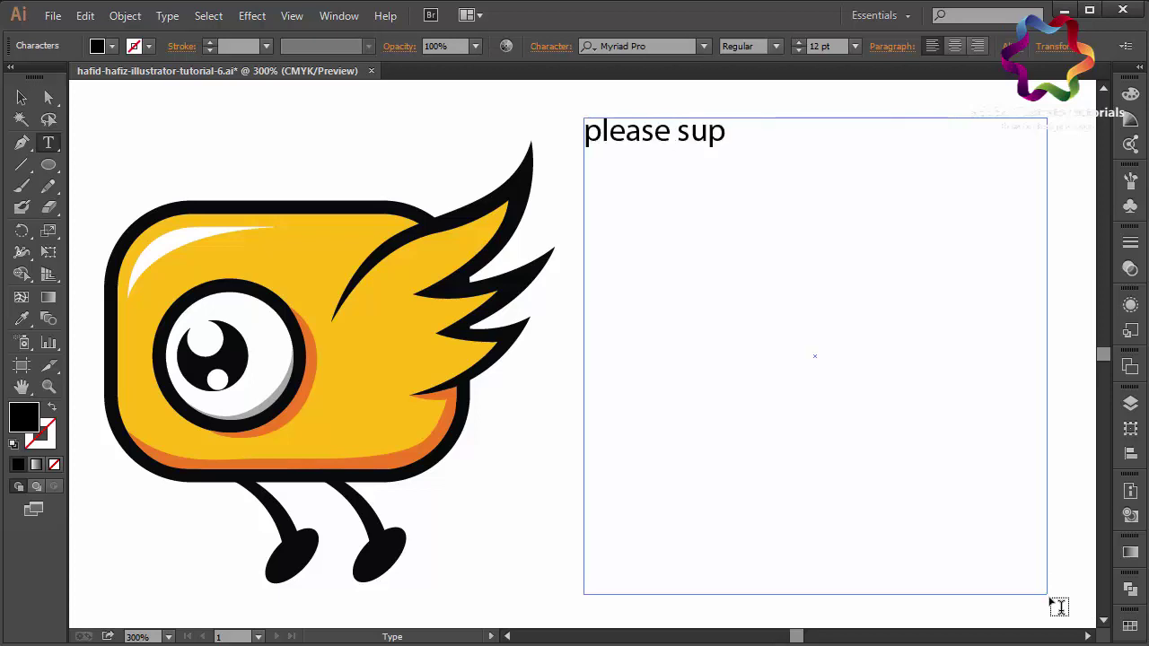
{"action": "type", "text": "port me in"}
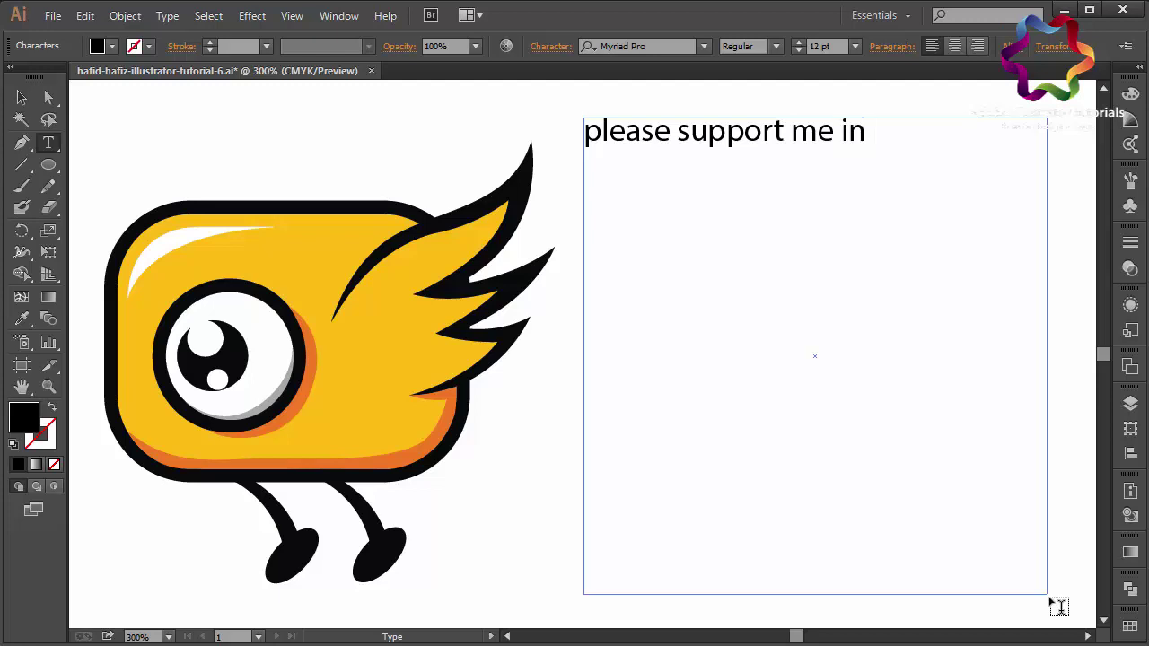
{"action": "type", "text": " making a nev"}
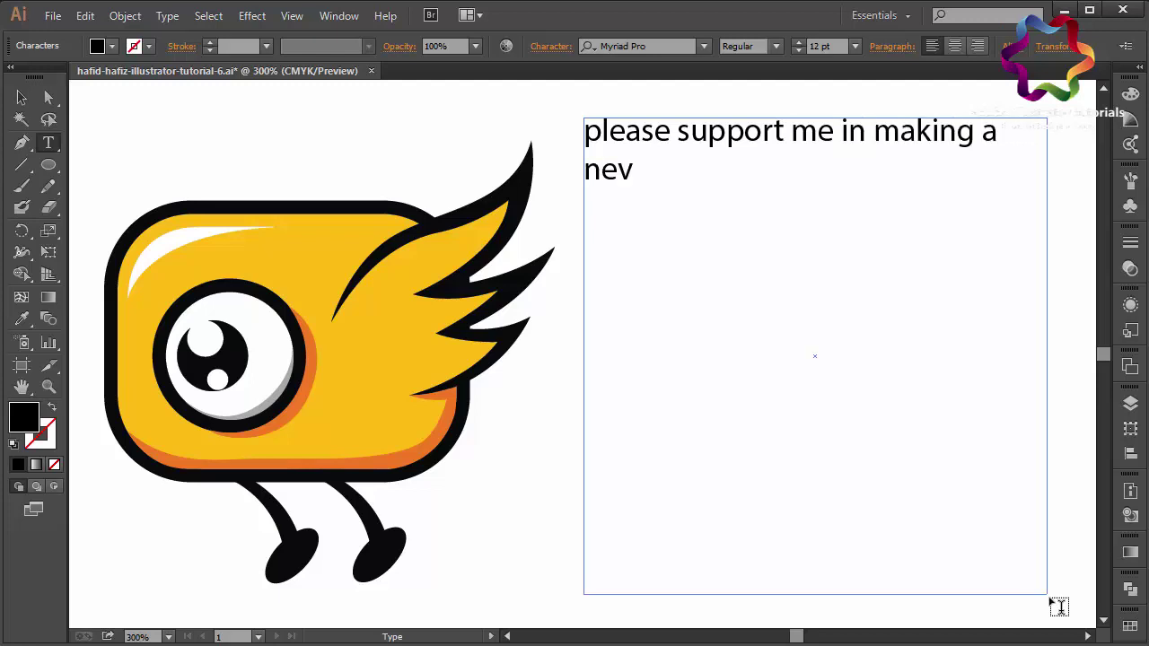
{"action": "key", "text": "BackSpace"}
{"action": "type", "text": "w video "}
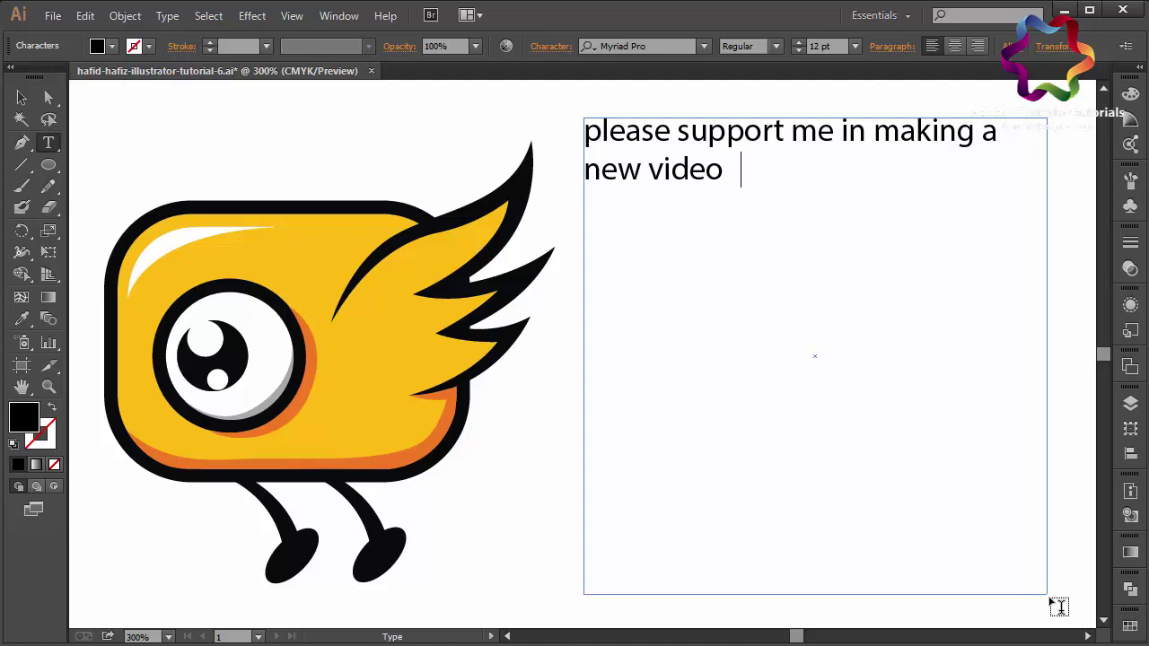
{"action": "type", "text": "tutorial w"}
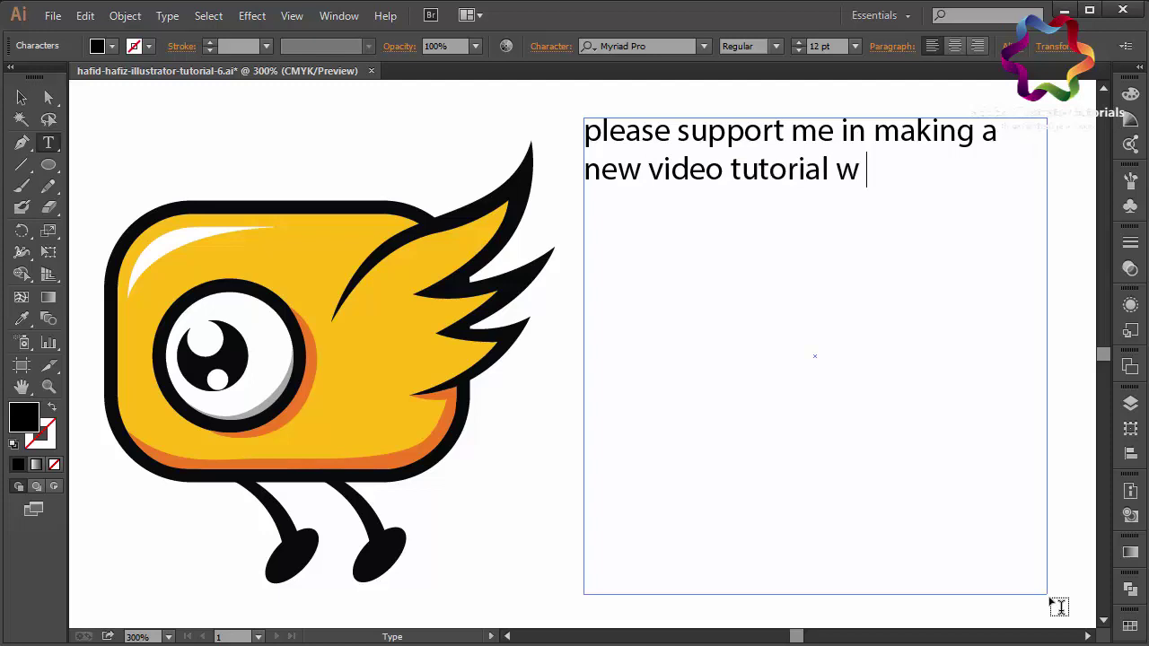
{"action": "type", "text": "ith press"}
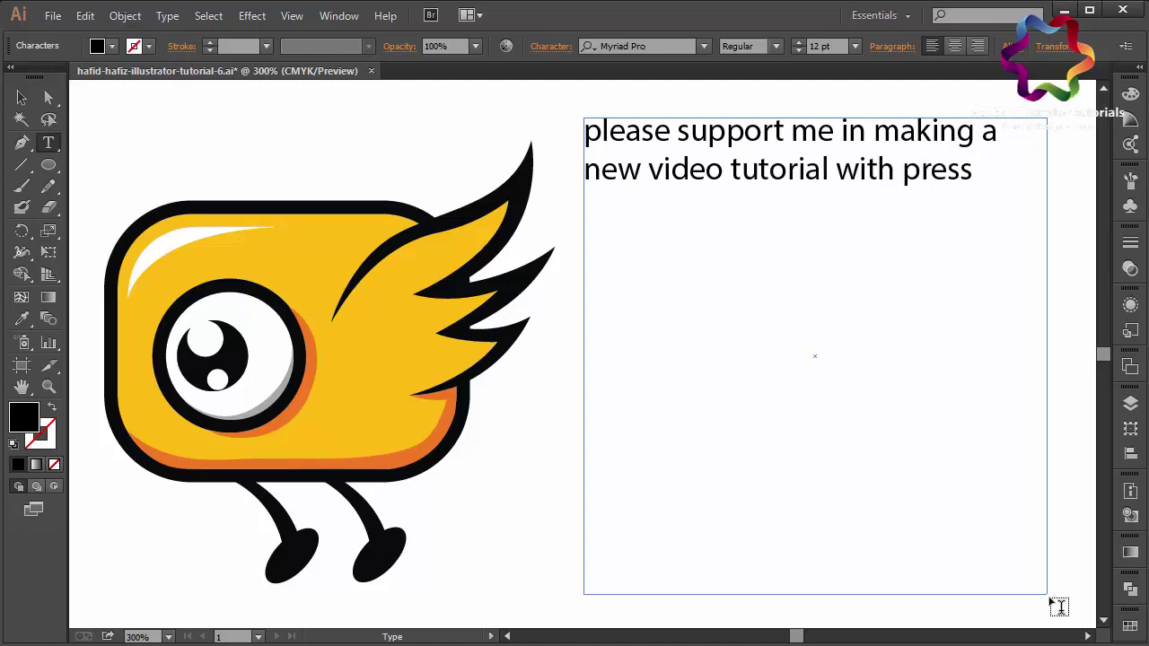
{"action": "type", "text": " “like”"}
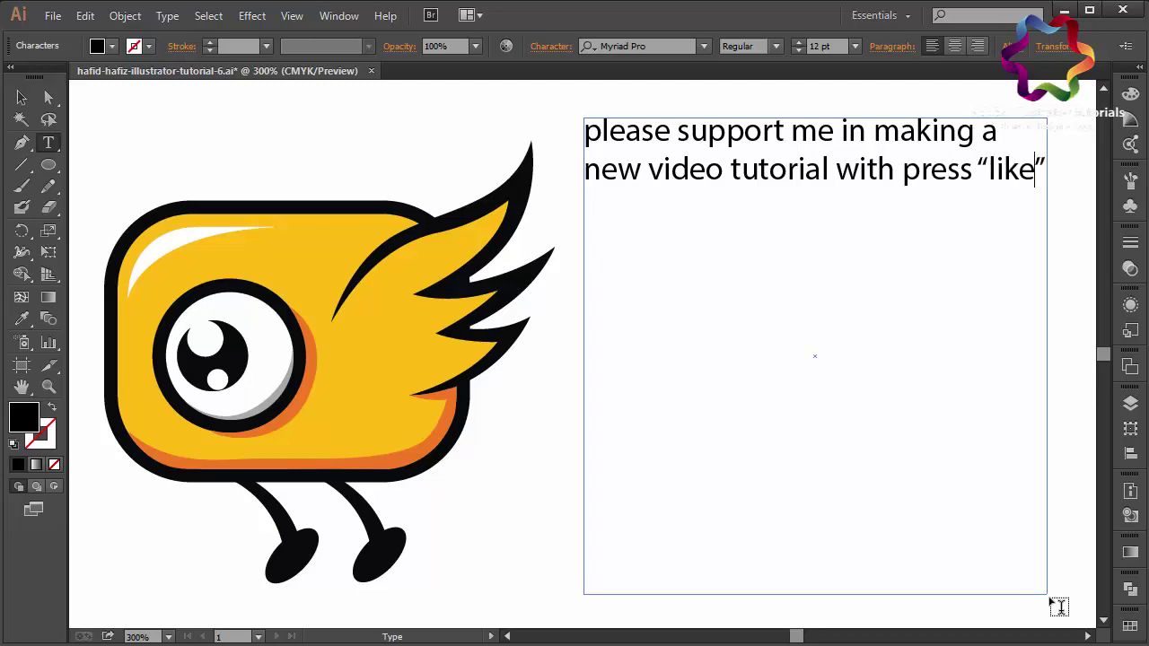
{"action": "type", "text": "a"}
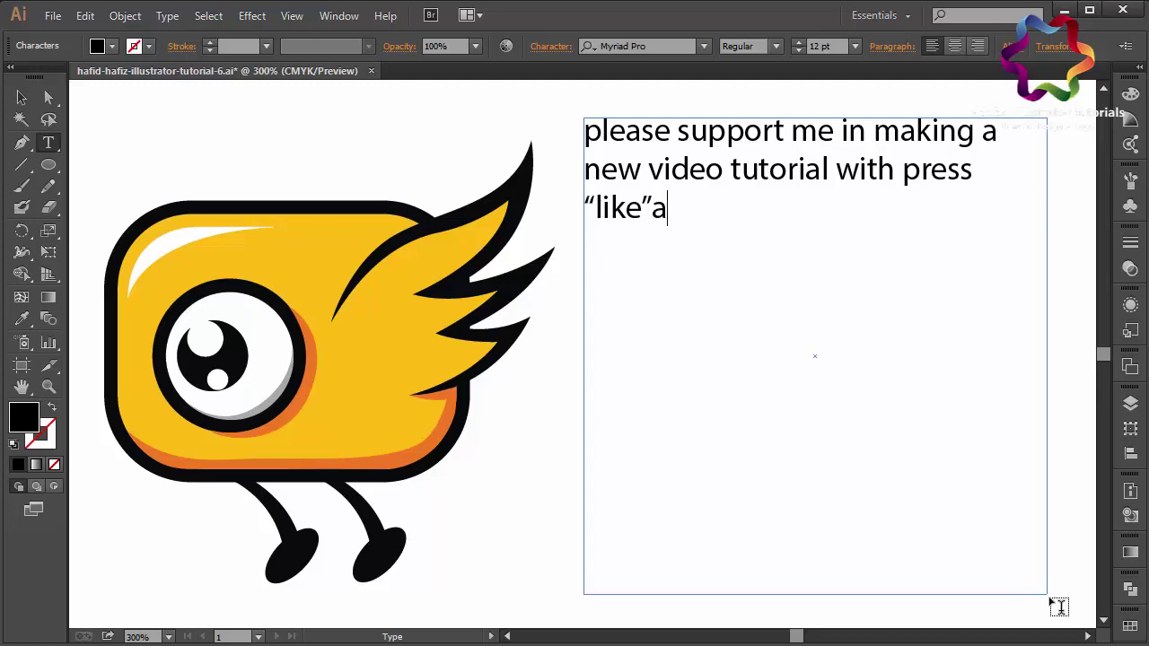
{"action": "key", "text": "BackSpace"}
{"action": "type", "text": "d s"}
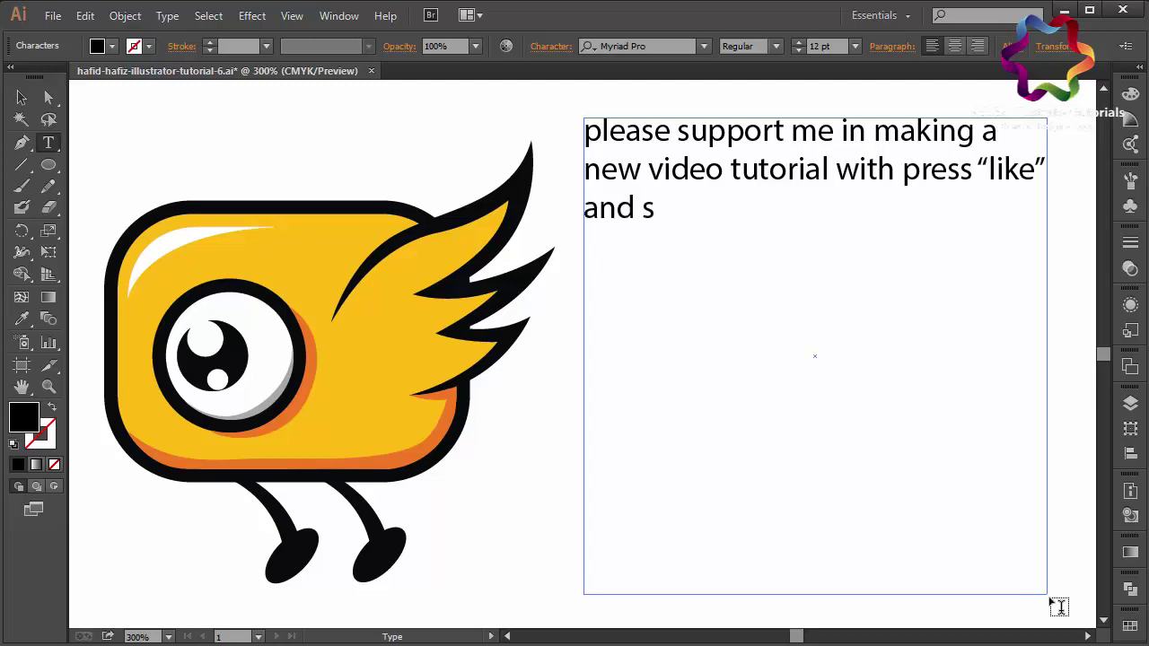
{"action": "key", "text": "BackSpace"}
{"action": "type", "text": "s"}
{"action": "type", "text": "hare” "}
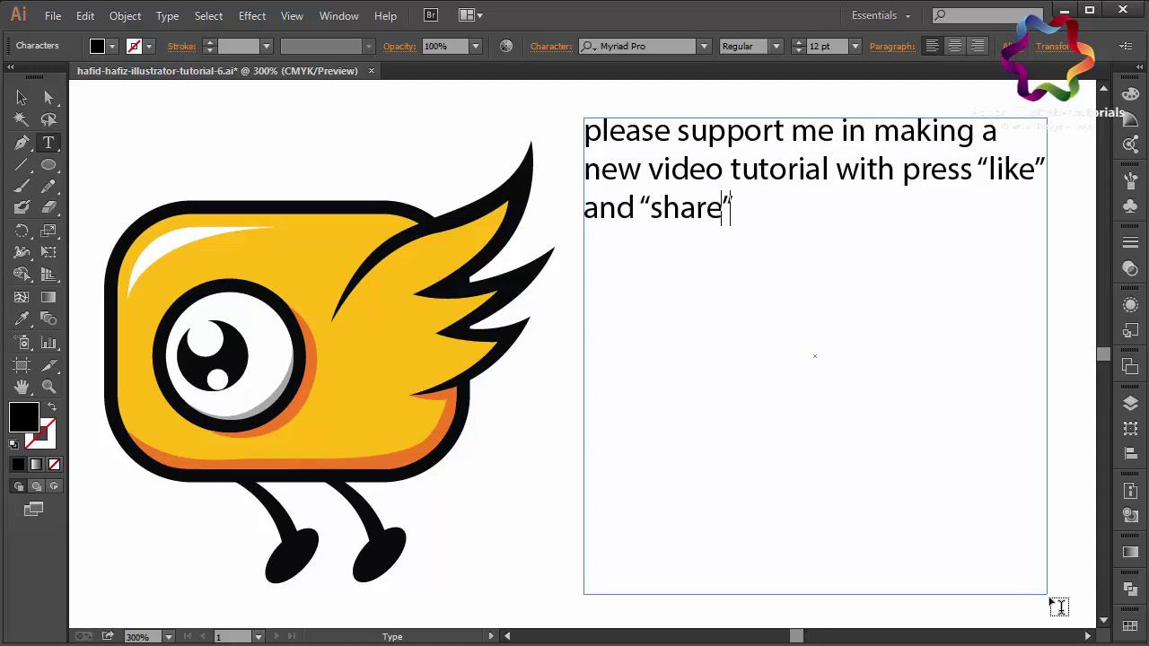
{"action": "type", "text": "this vi"}
{"action": "type", "text": "deo"}
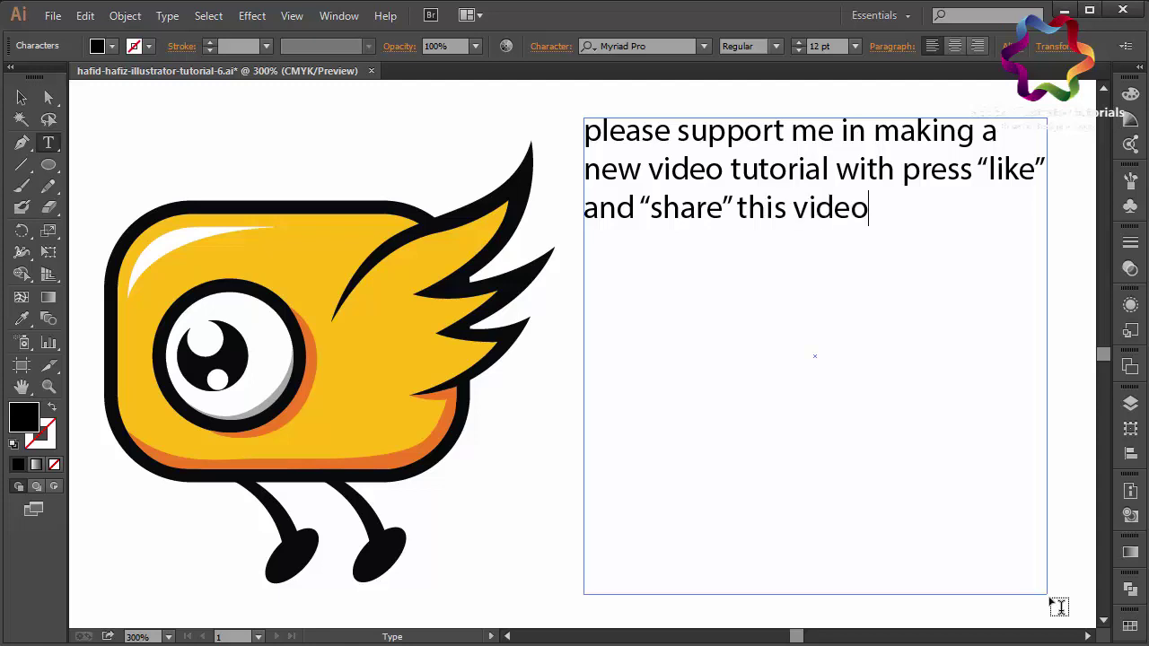
{"action": "type", "text": ".  subscri"}
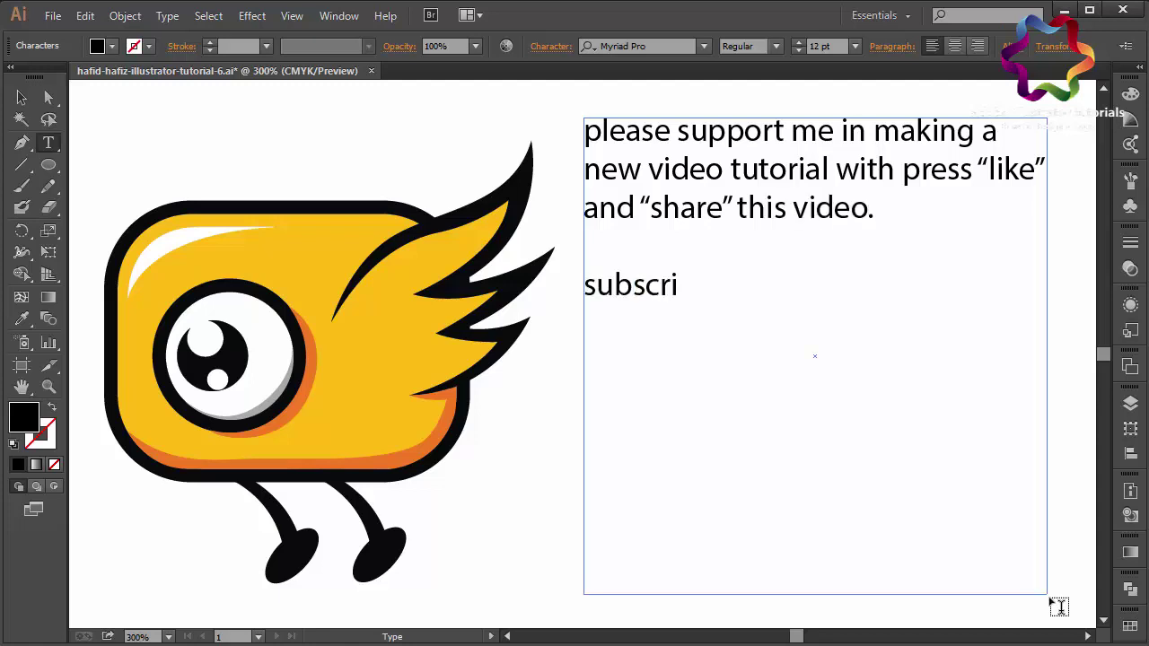
{"action": "type", "text": "be to get"}
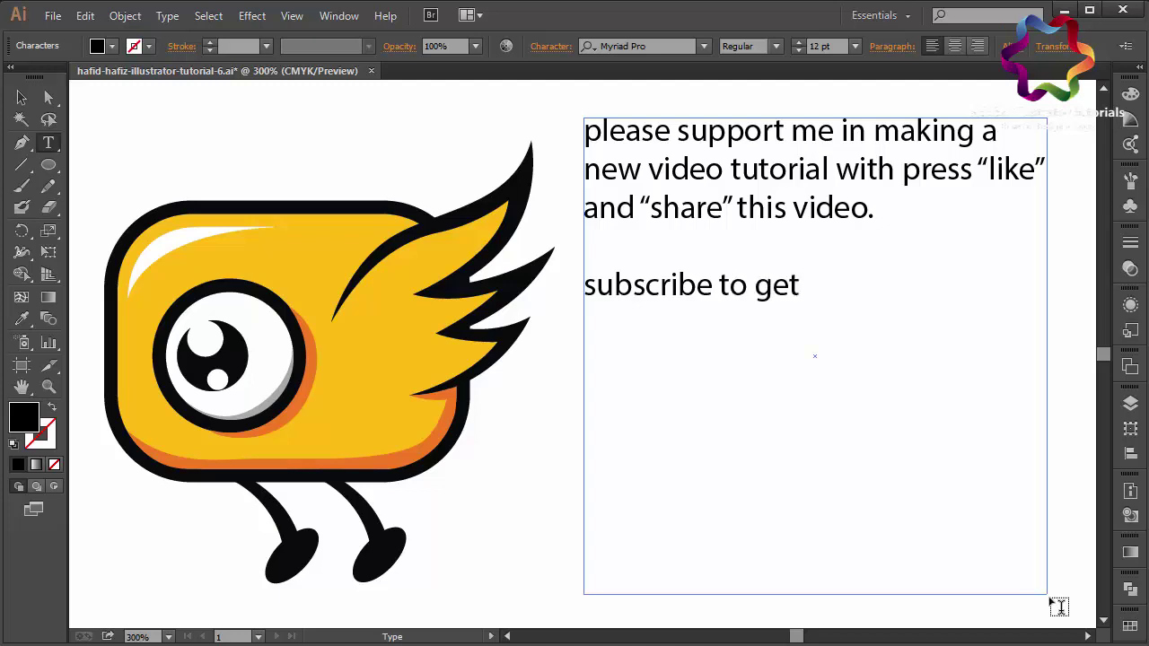
{"action": "type", "text": " new video tu"}
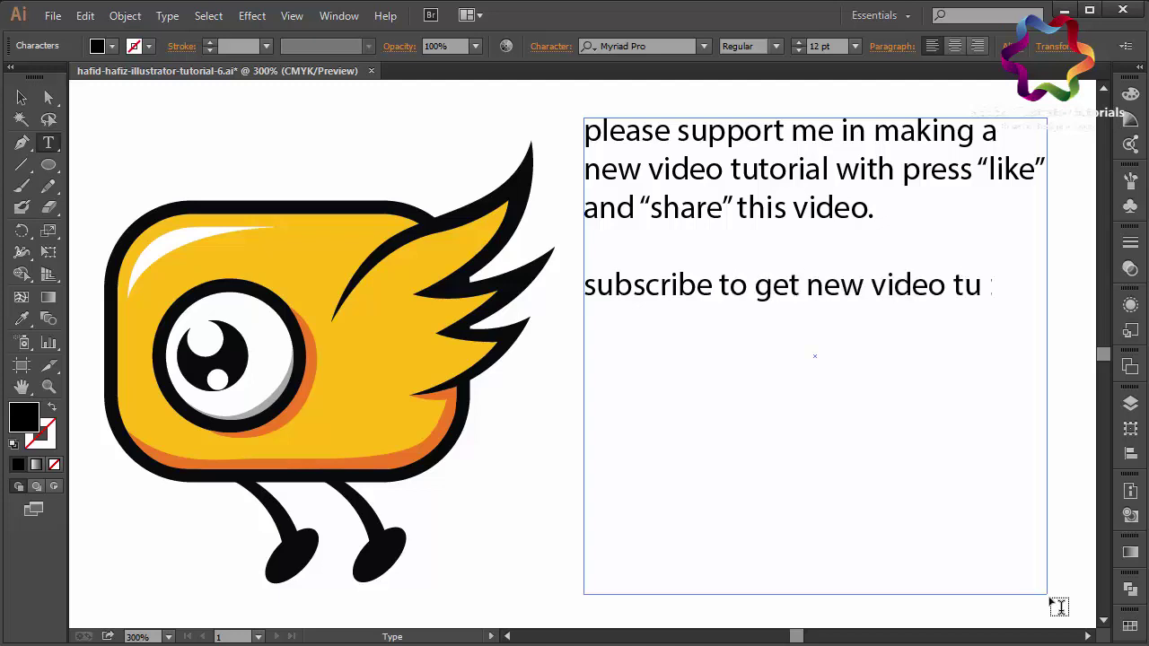
{"action": "type", "text": "torial e"}
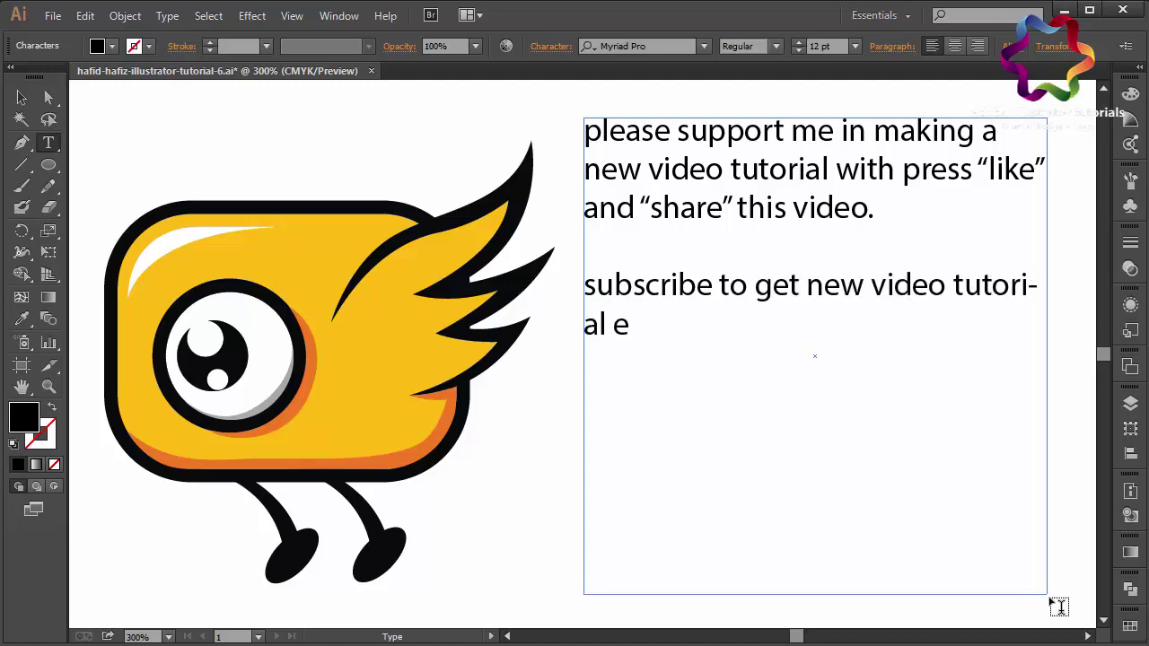
{"action": "type", "text": "very I am up"}
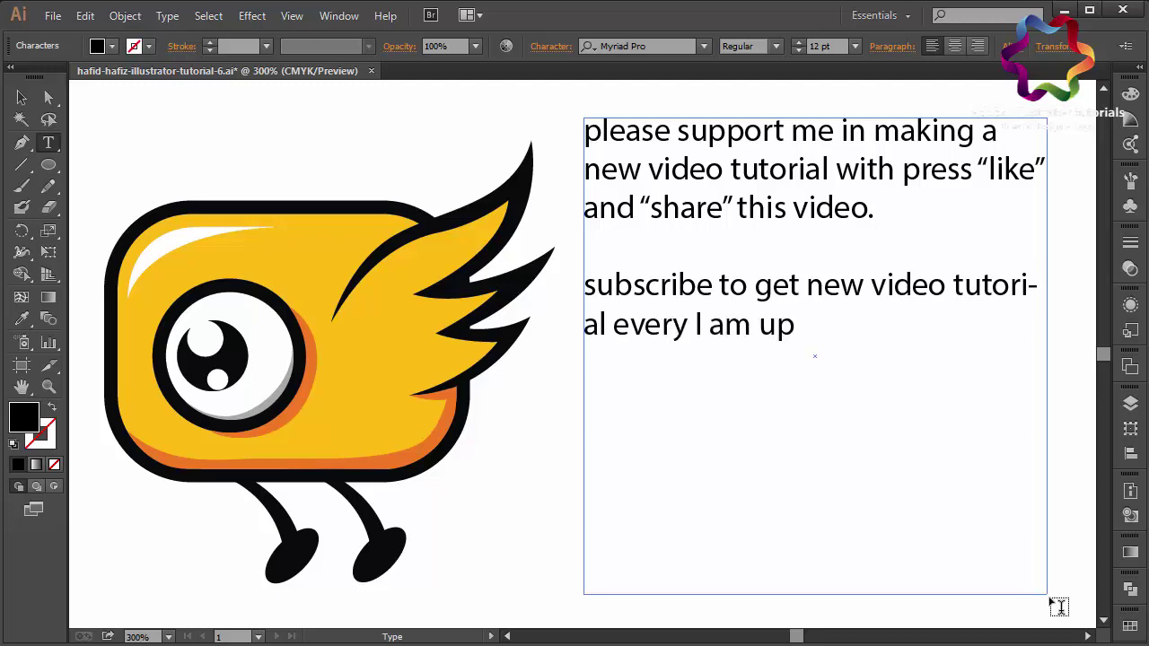
{"action": "type", "text": "load a new v"}
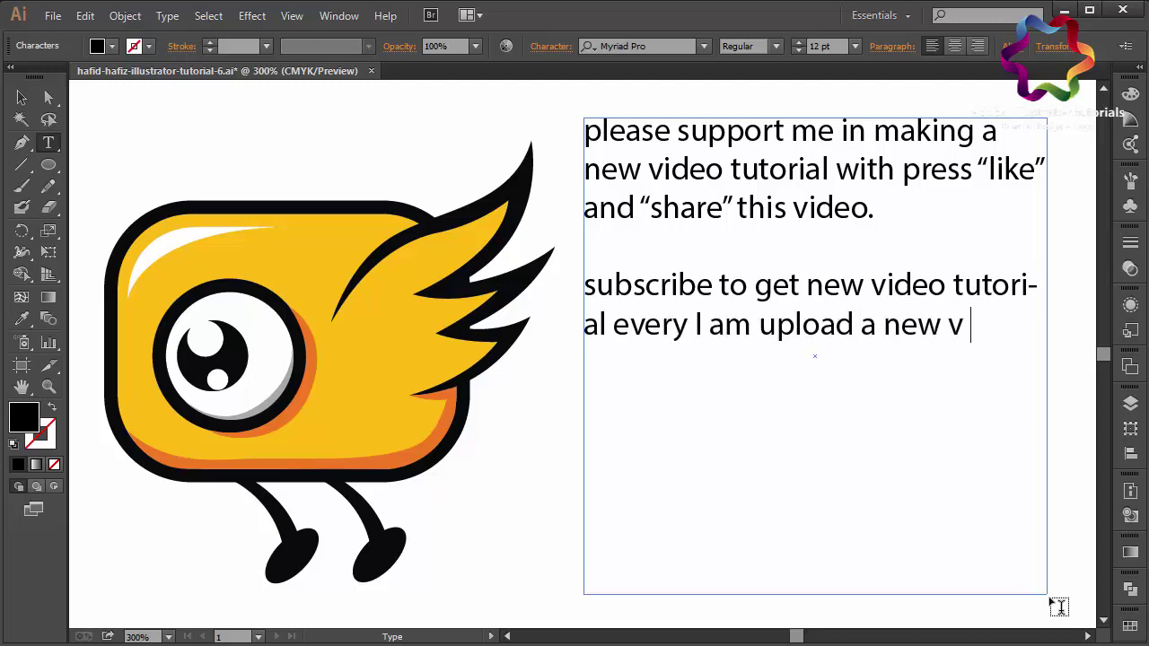
{"action": "type", "text": "ideo"}
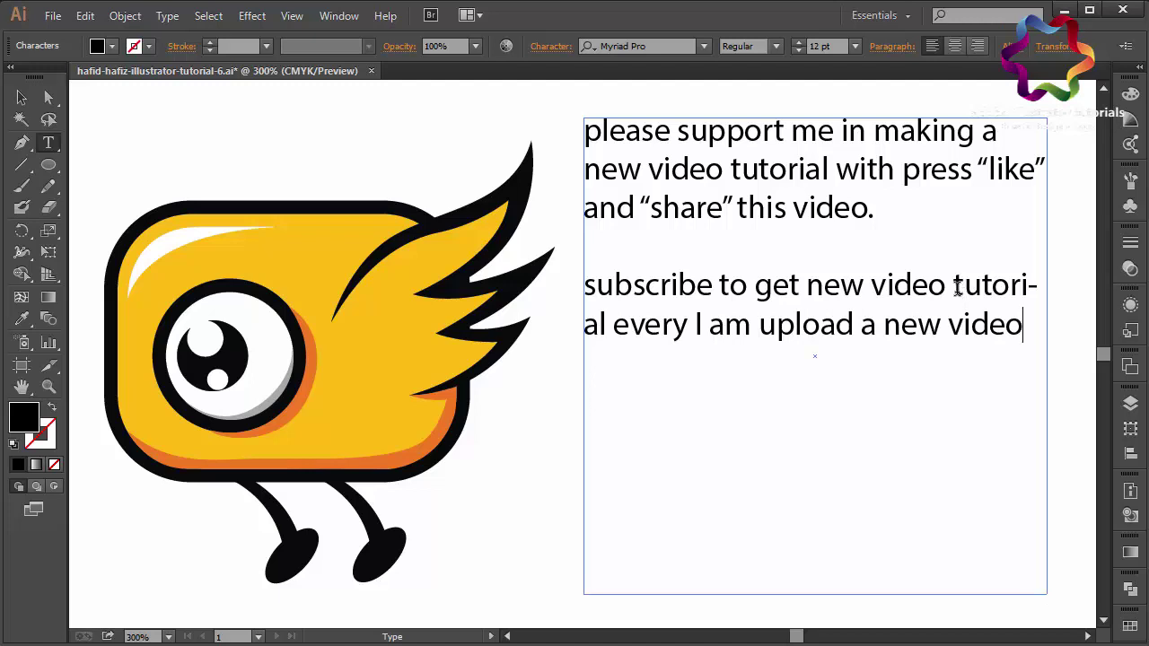
Add a paragraph break and type 'see my channel to watch more video tutorial. thanks :)'
{"action": "left_click", "coordinate": [952, 286]}
{"action": "key", "text": "Return"}
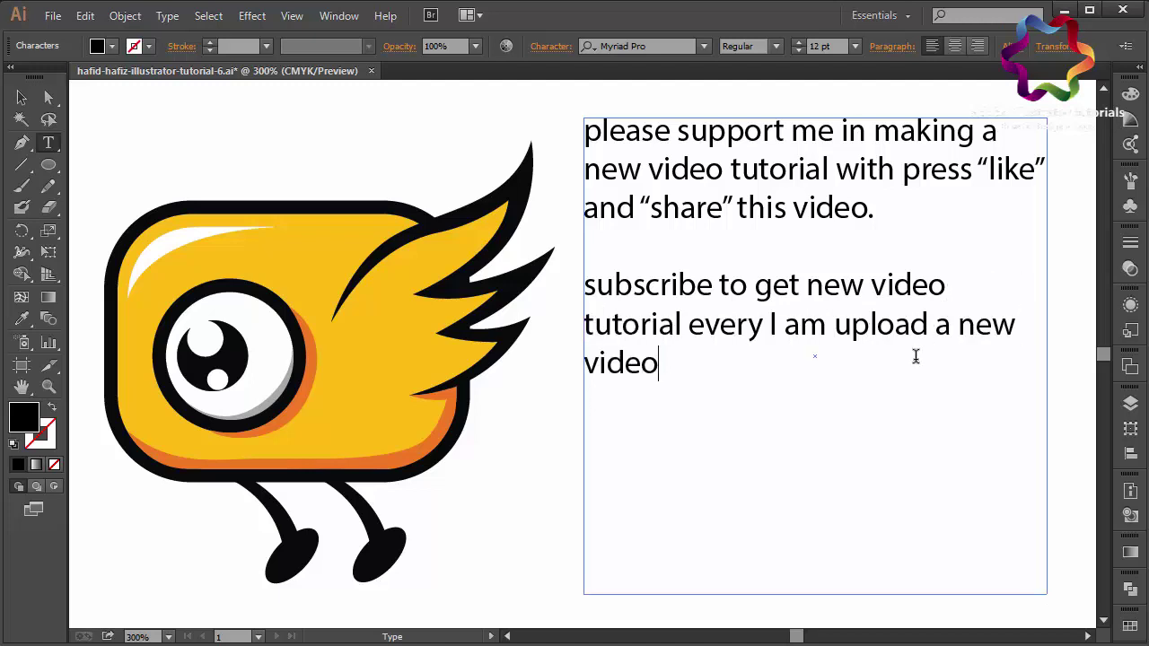
{"action": "type", "text": " tutorial"}
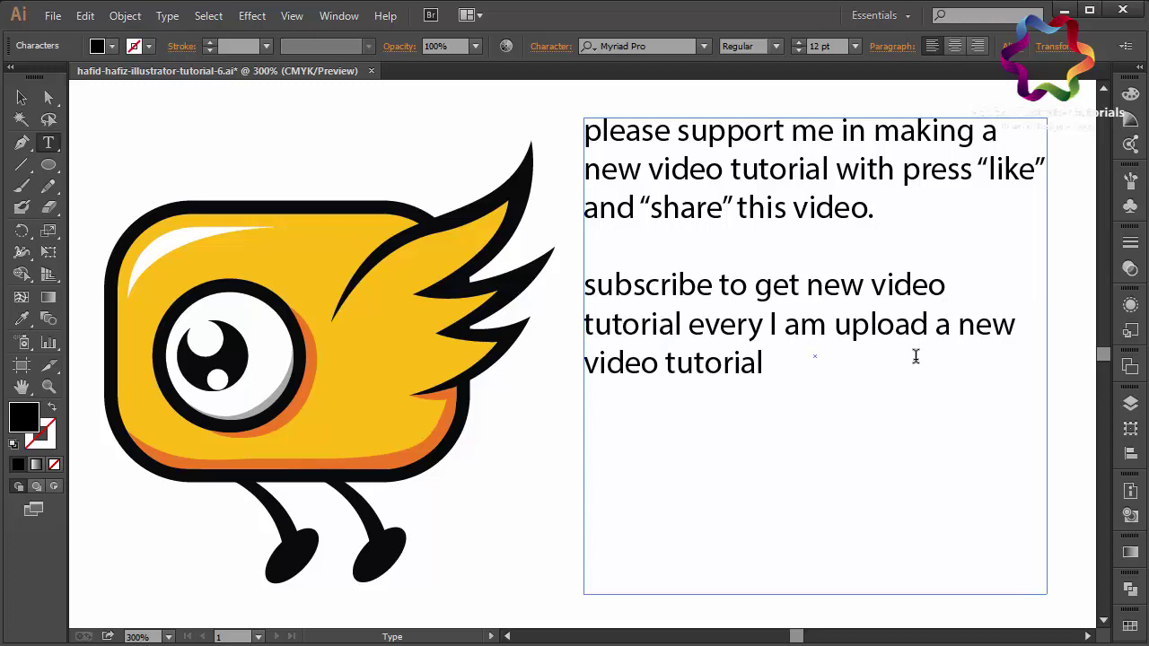
{"action": "type", "text": "see my"}
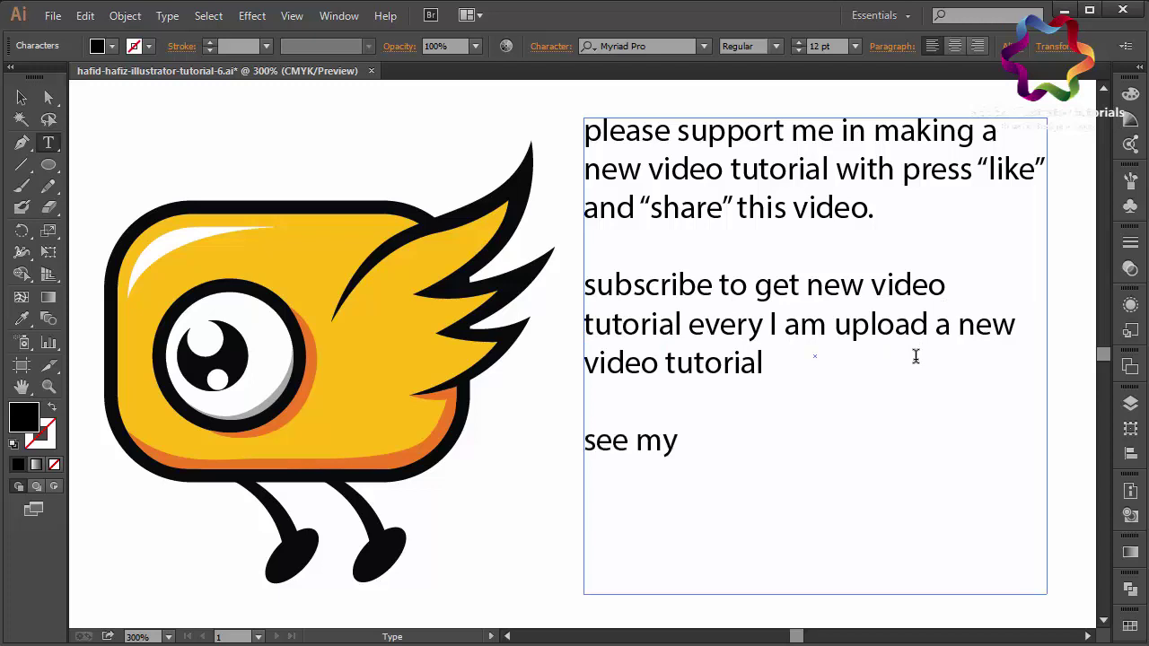
{"action": "type", "text": " cha"}
{"action": "type", "text": "nnel to"}
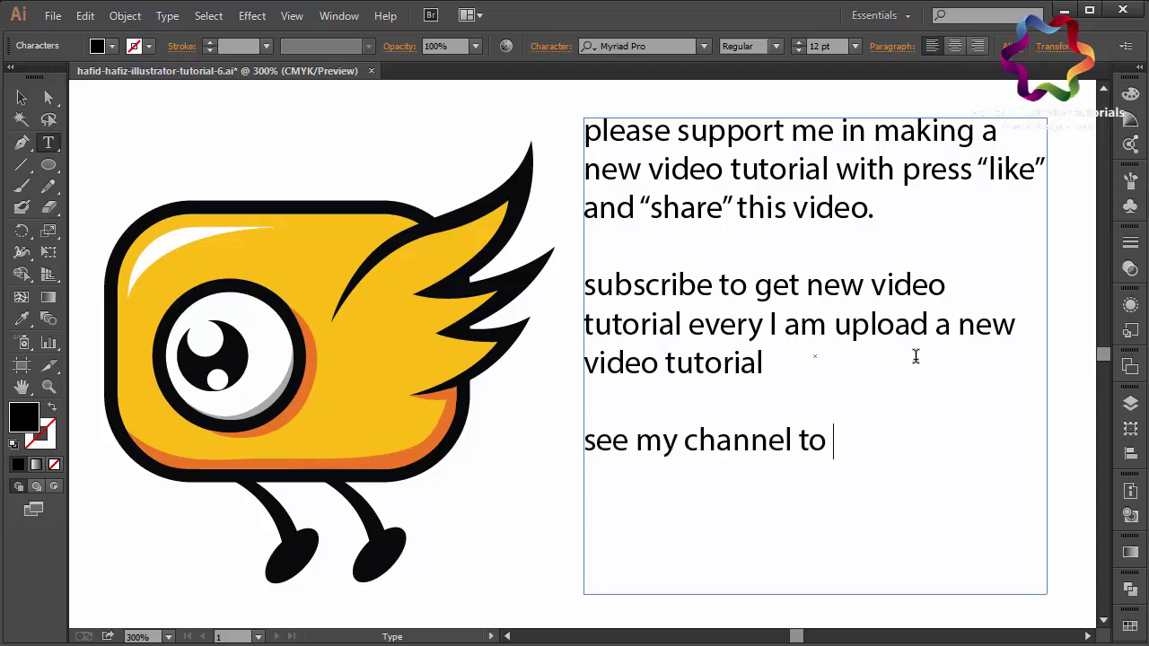
{"action": "type", "text": " wat"}
{"action": "type", "text": " more vi"}
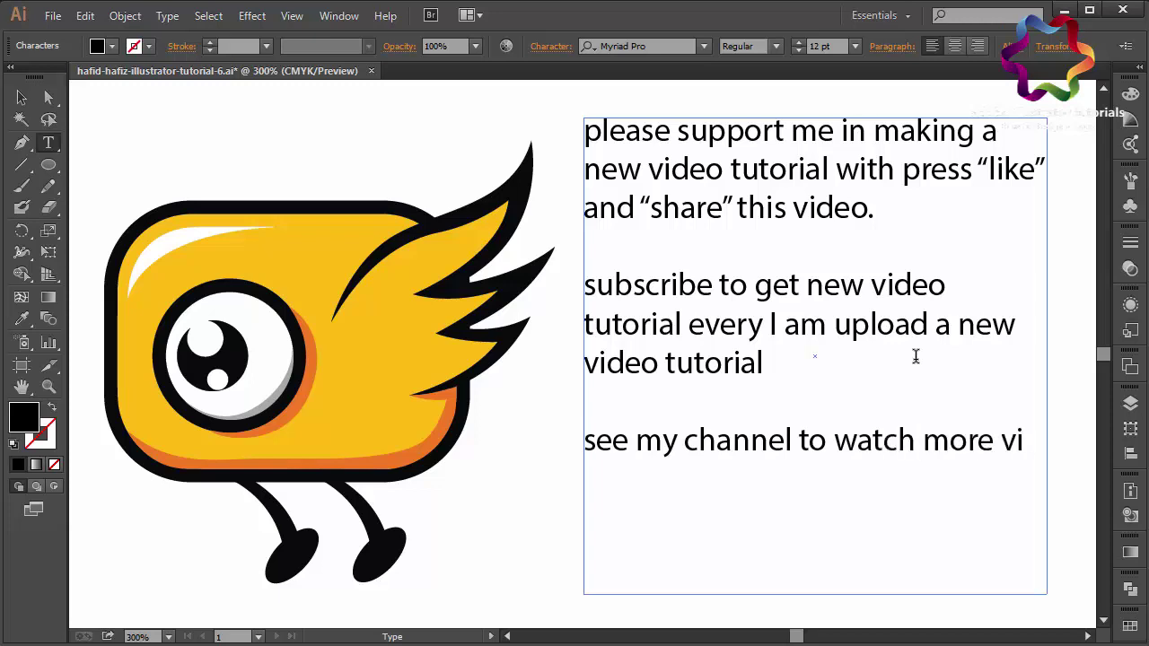
{"action": "type", "text": "deo tutor"}
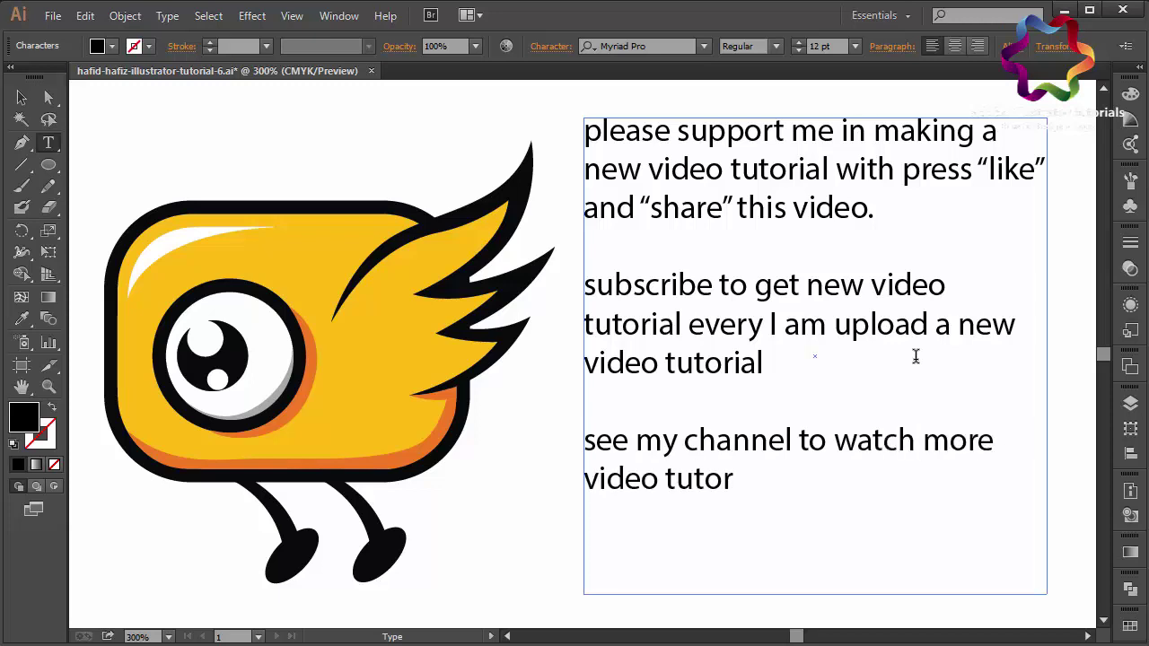
{"action": "type", "text": "oal"}
{"action": "key", "text": "BackSpace"}
{"action": "key", "text": "BackSpace"}
{"action": "key", "text": "BackSpace"}
{"action": "type", "text": "ial. "}
{"action": "type", "text": "thanks :)"}
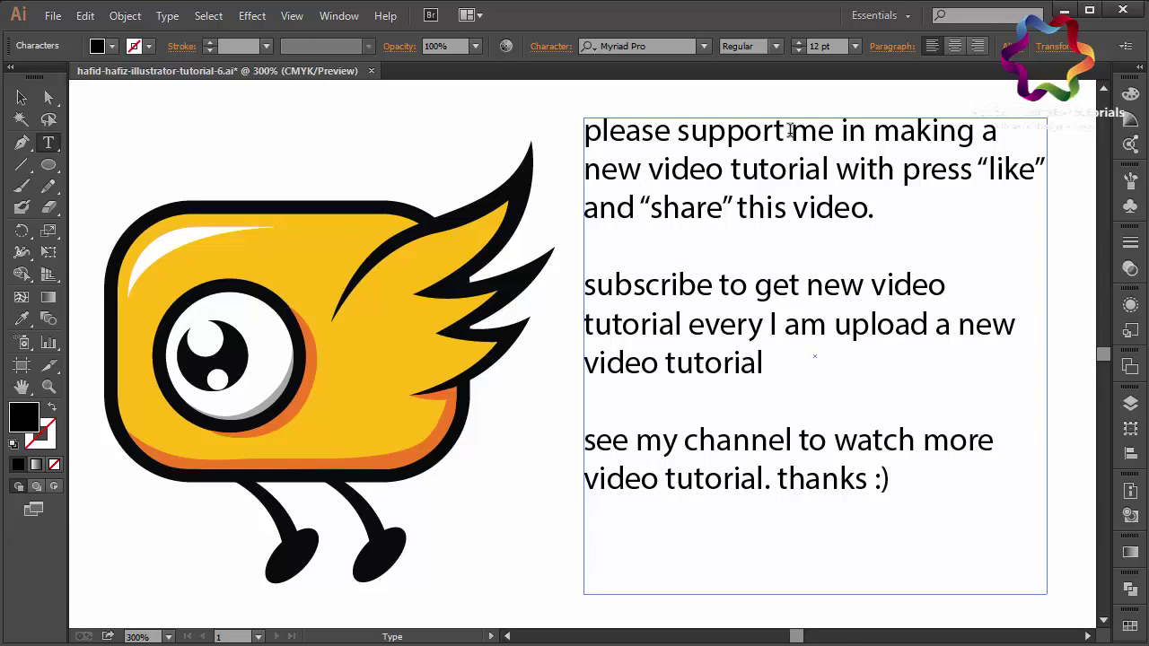
Set the words like, share and subscribe to Bold font style
{"action": "double_click", "coordinate": [991, 171]}
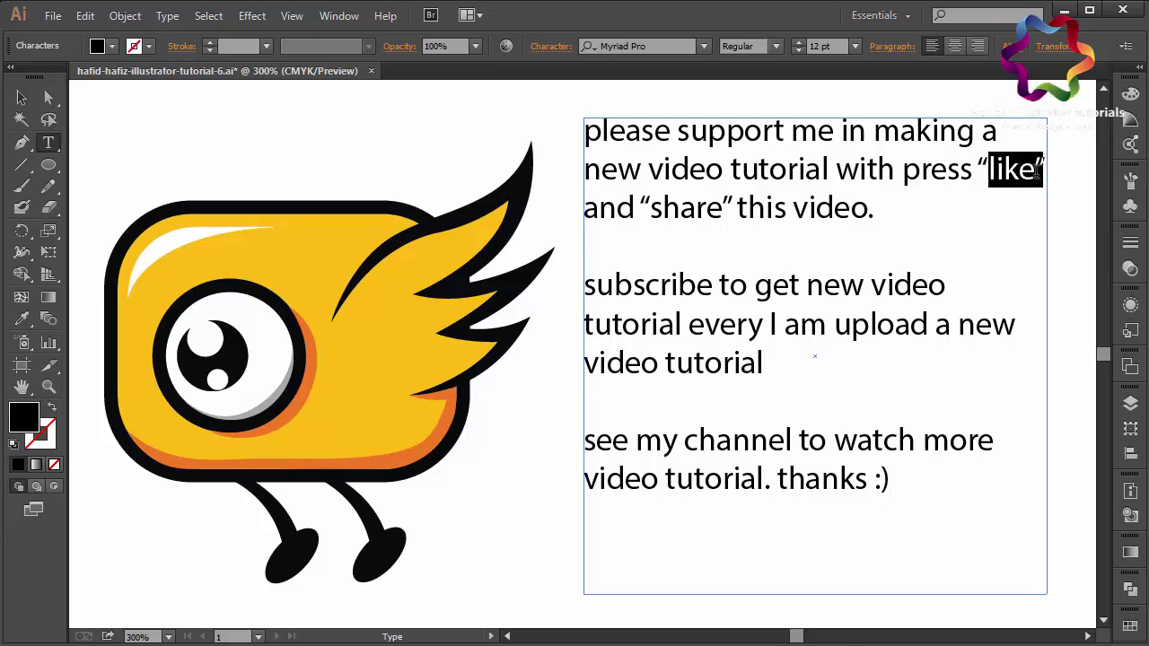
{"action": "left_click_drag", "start_coordinate": [1035, 171], "coordinate": [989, 174]}
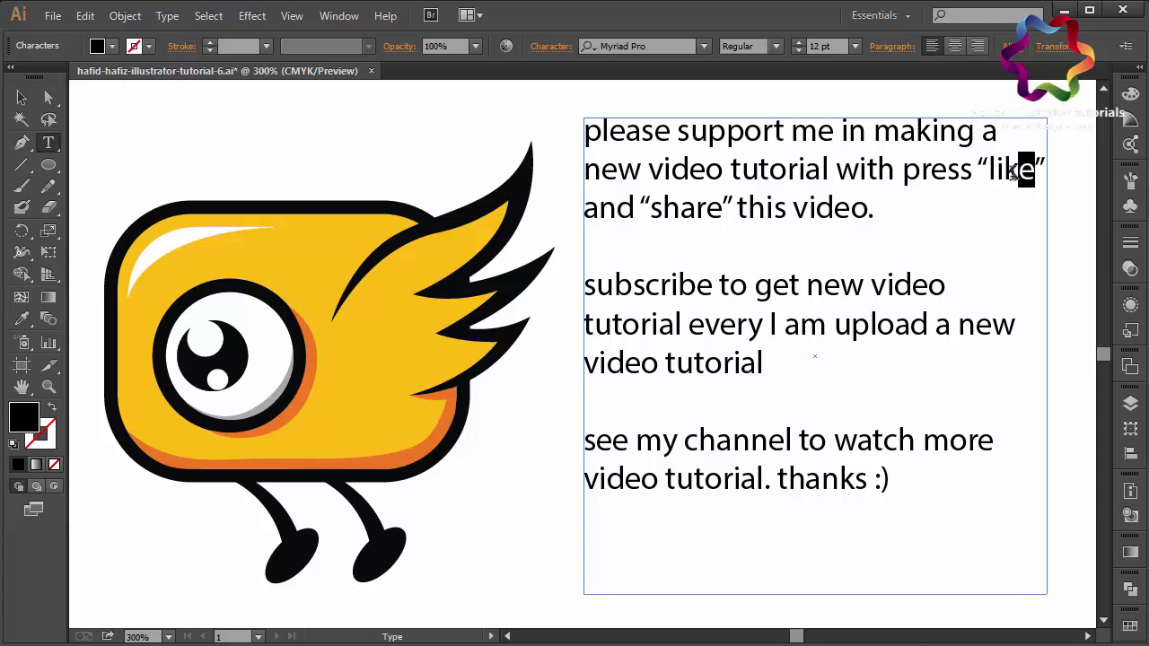
{"action": "left_click", "coordinate": [776, 46]}
{"action": "left_click", "coordinate": [782, 220]}
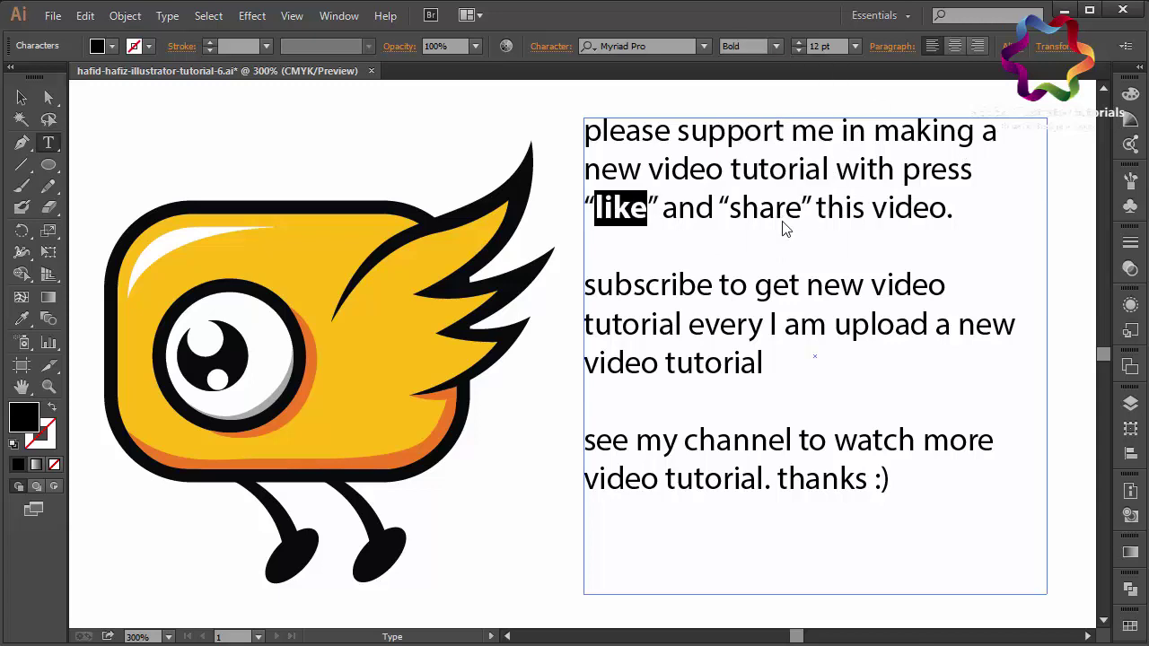
{"action": "left_click_drag", "start_coordinate": [729, 209], "coordinate": [800, 209]}
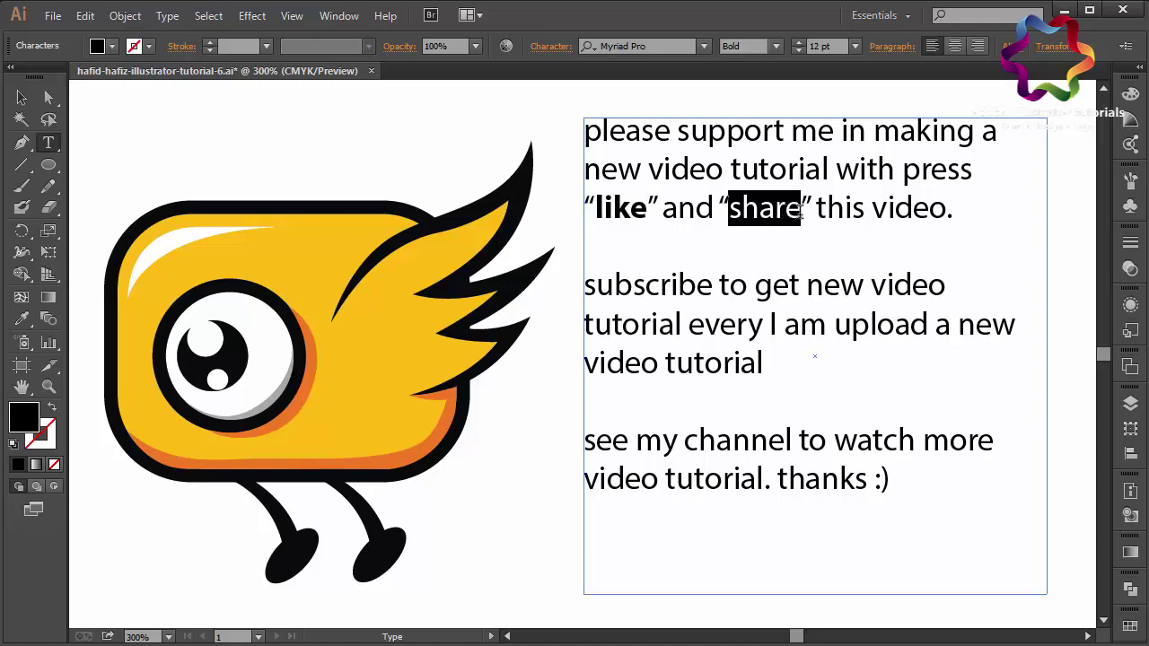
{"action": "left_click", "coordinate": [776, 45]}
{"action": "left_click", "coordinate": [776, 225]}
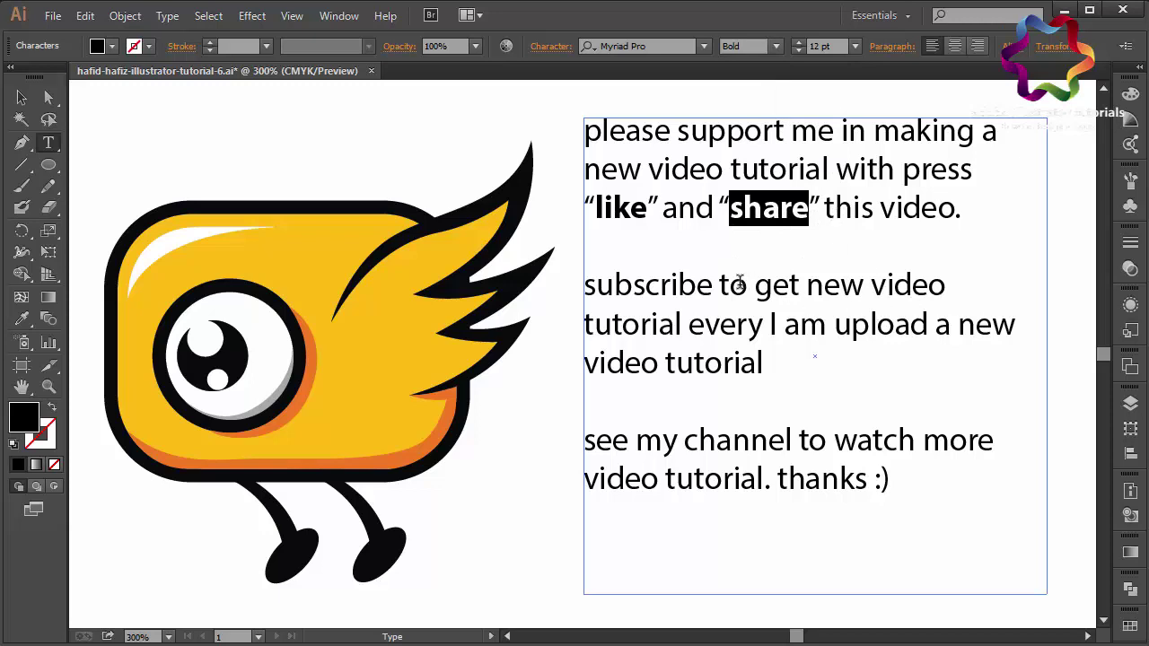
{"action": "left_click_drag", "start_coordinate": [586, 286], "coordinate": [712, 286]}
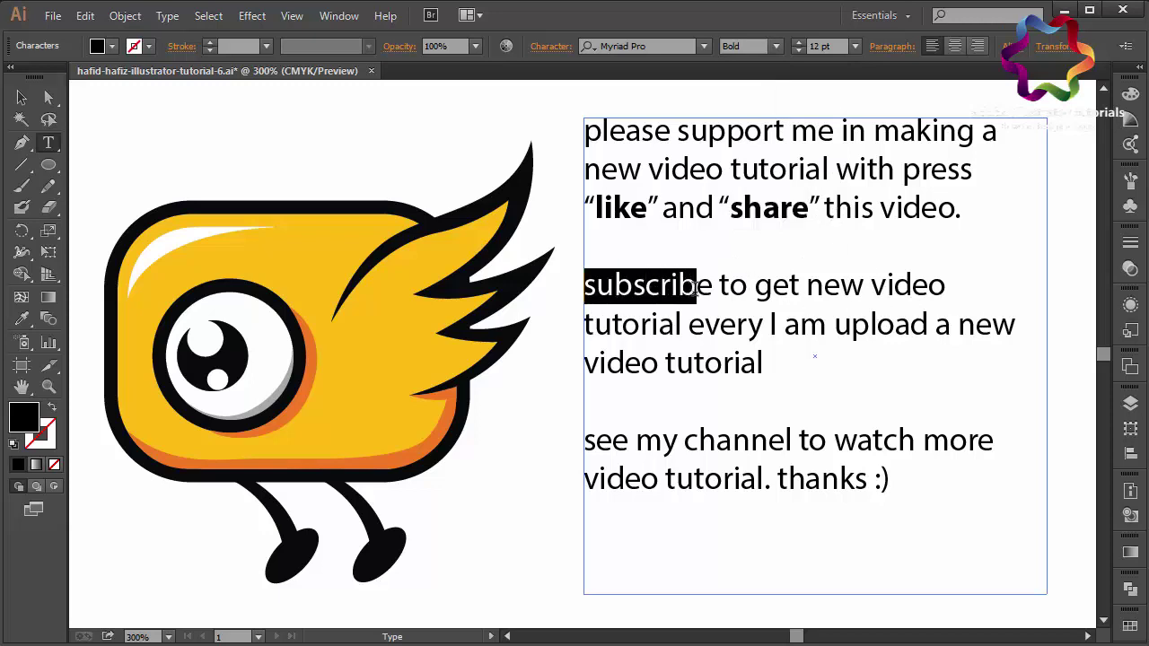
{"action": "left_click", "coordinate": [854, 46]}
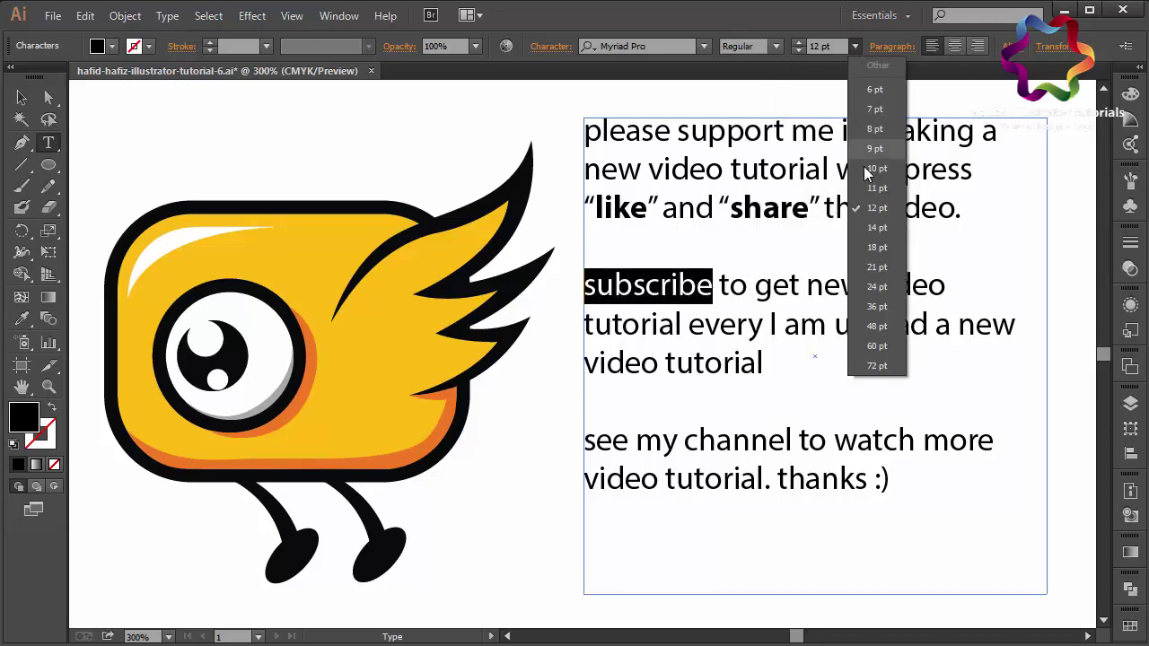
{"action": "left_click", "coordinate": [778, 47]}
{"action": "left_click", "coordinate": [777, 222]}
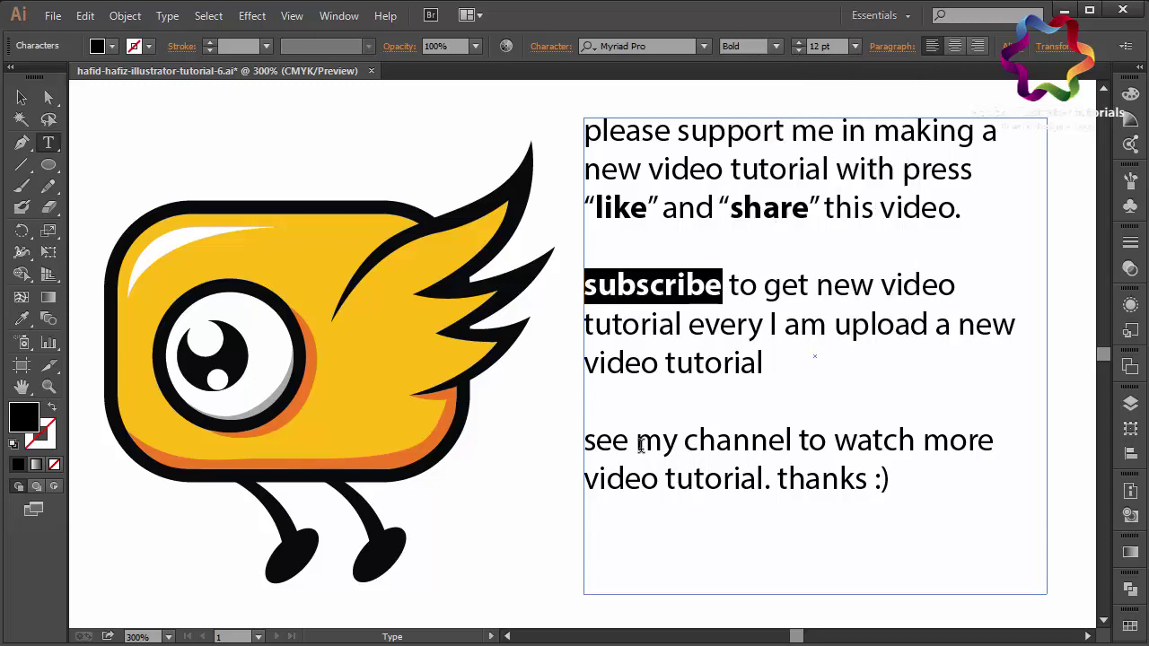
Insert 'youtube' before channel, bold 'my youtube channel', and put 'thanks :)' on its own line
{"action": "left_click", "coordinate": [686, 442]}
{"action": "type", "text": "yo"}
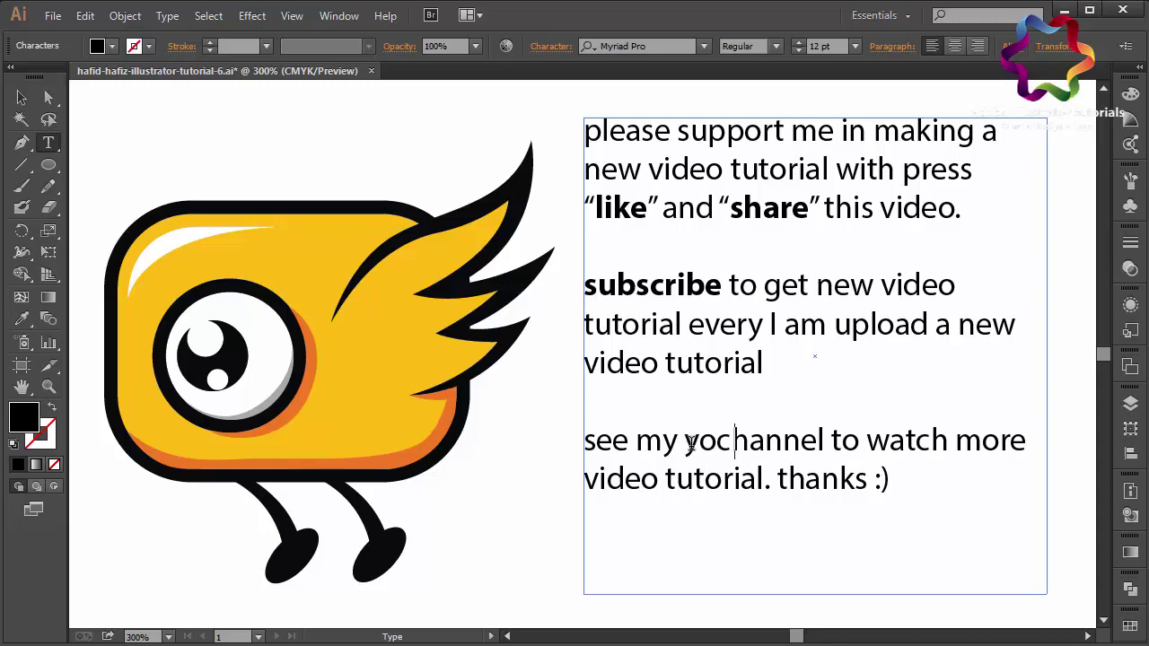
{"action": "type", "text": "utube"}
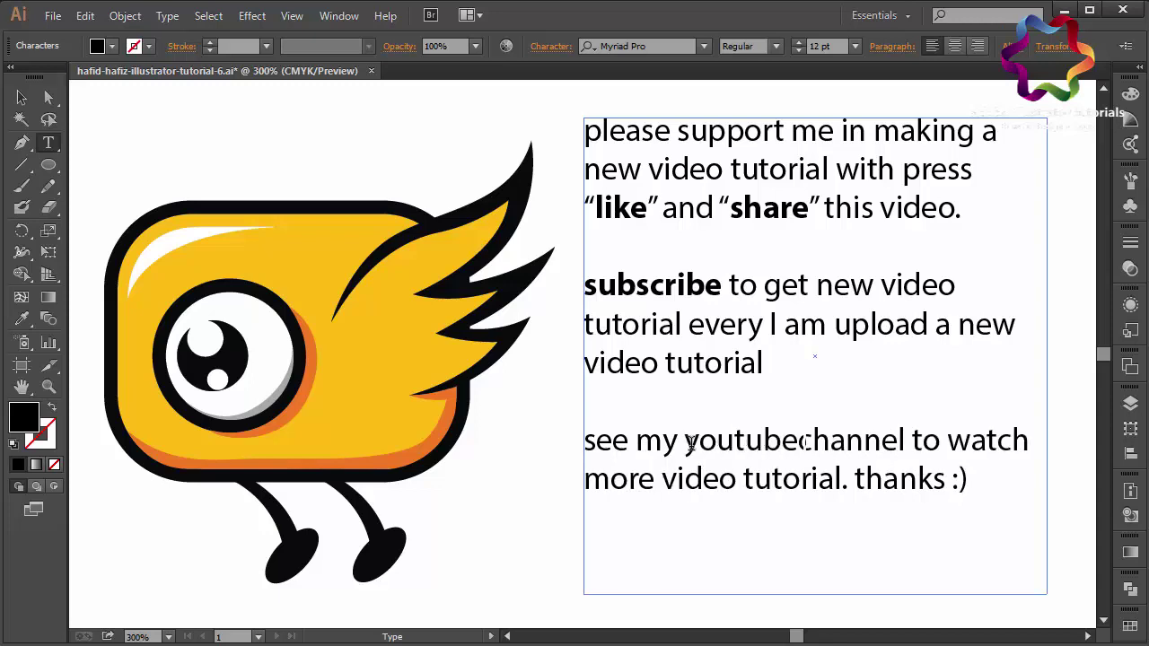
{"action": "left_click_drag", "start_coordinate": [917, 440], "coordinate": [636, 446]}
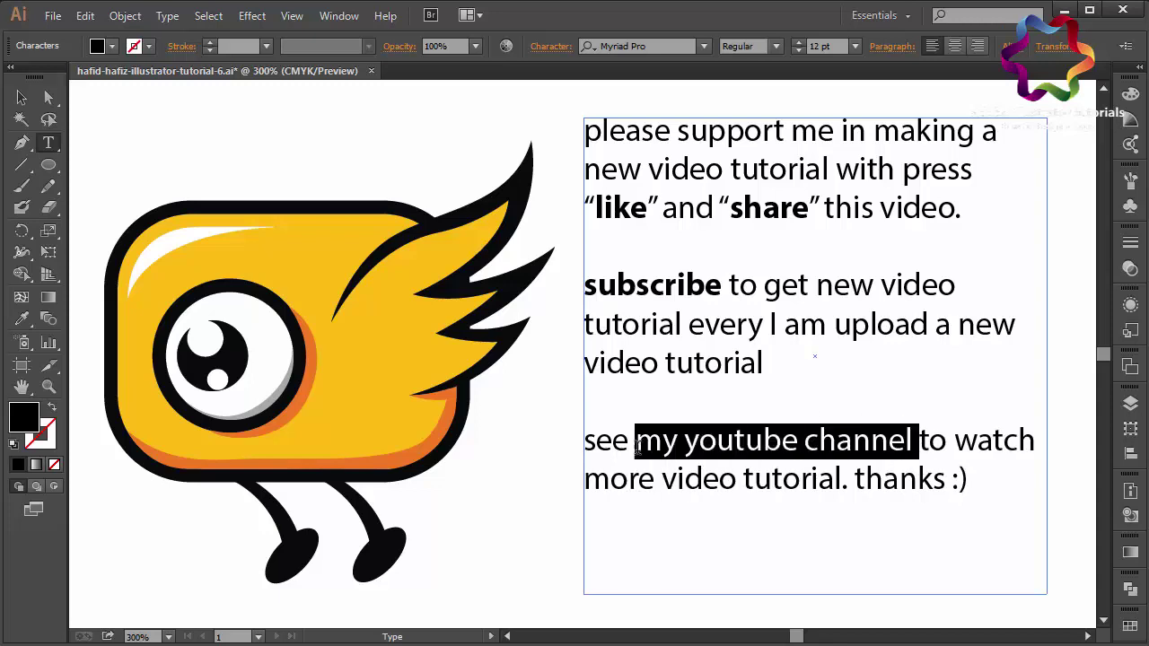
{"action": "left_click", "coordinate": [772, 48]}
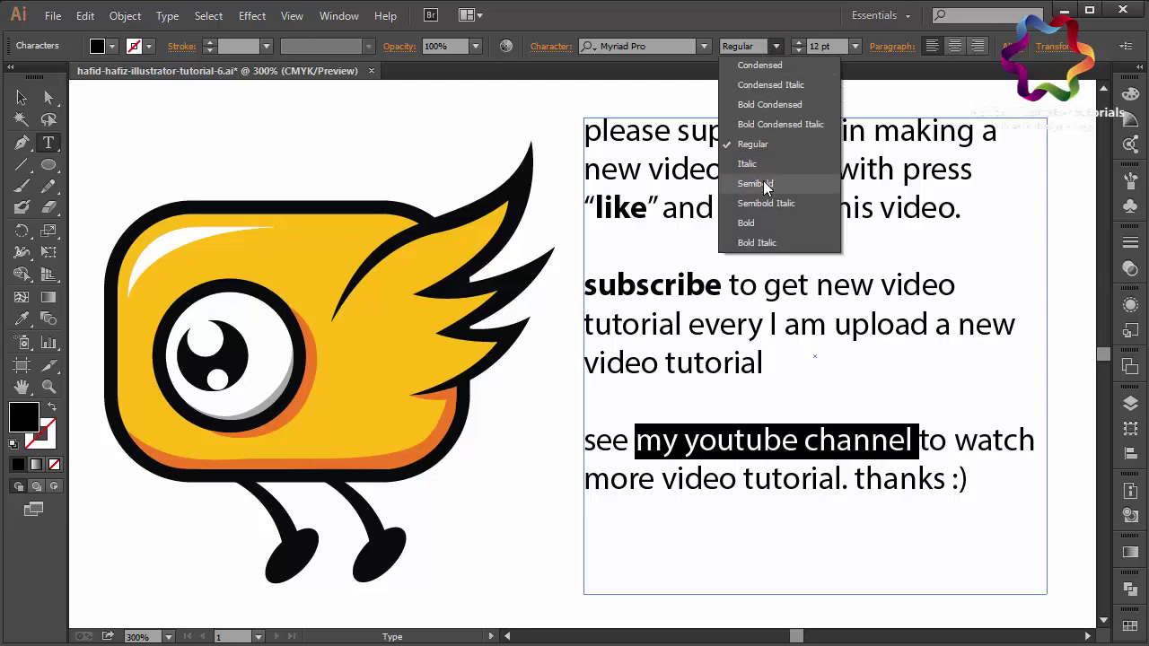
{"action": "left_click", "coordinate": [760, 224]}
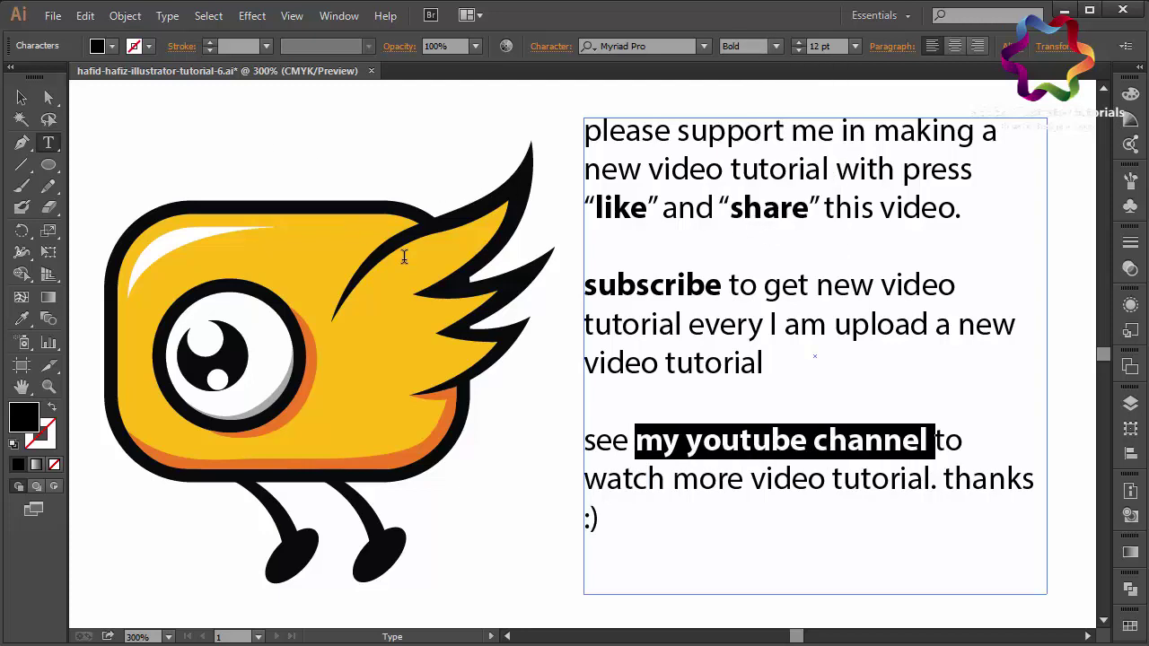
{"action": "left_click", "coordinate": [946, 479]}
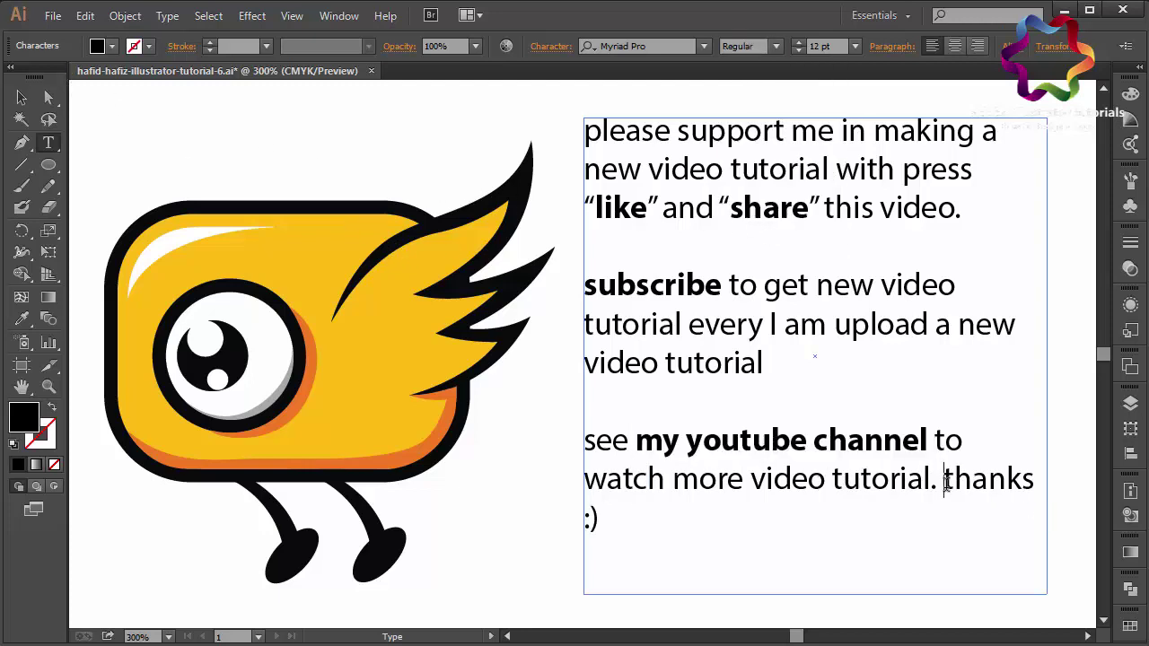
{"action": "key", "text": "Return"}
Shift the camera character group slightly right on the artboard
{"action": "left_click", "coordinate": [21, 97]}
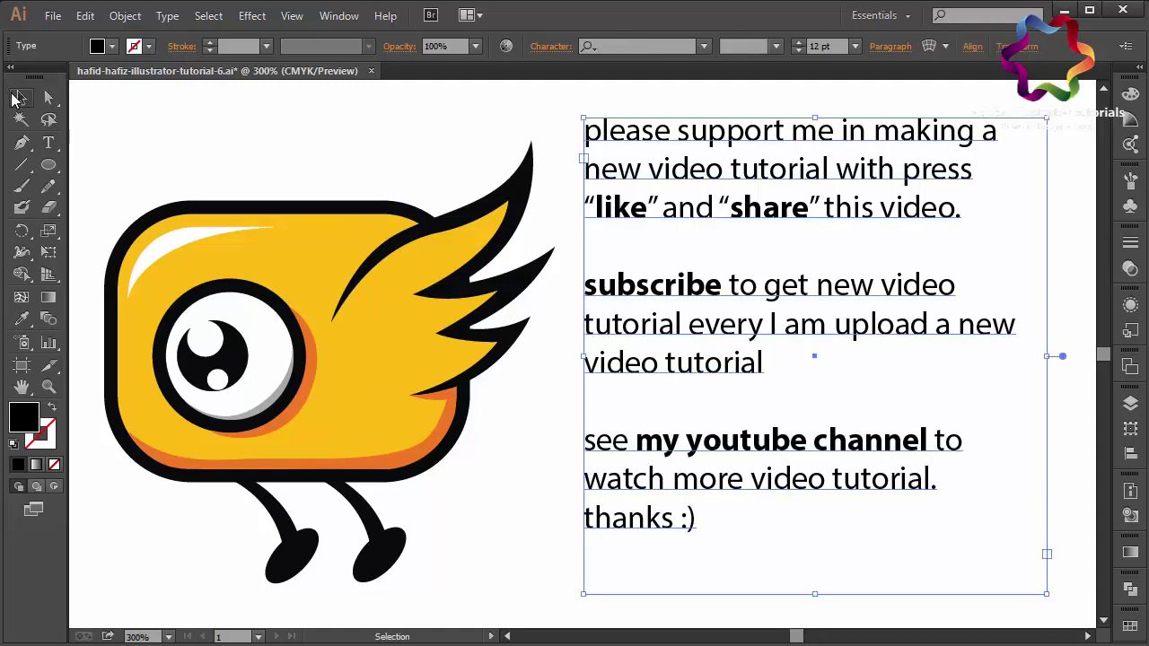
{"action": "left_click", "coordinate": [159, 131]}
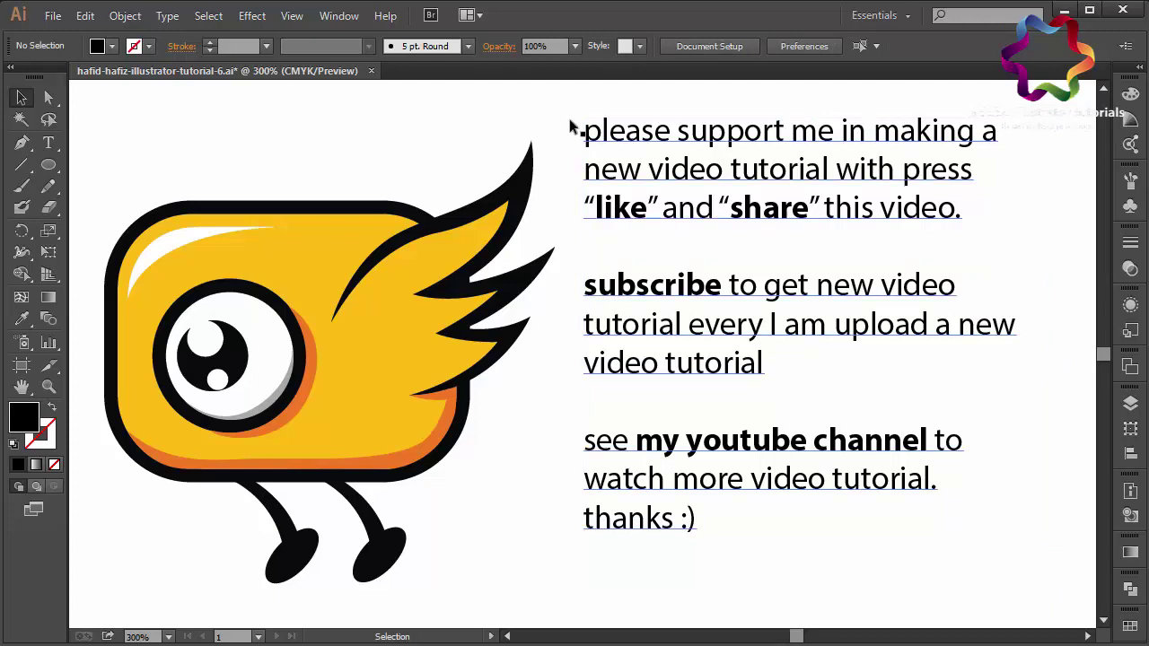
{"action": "key", "text": "ctrl+0"}
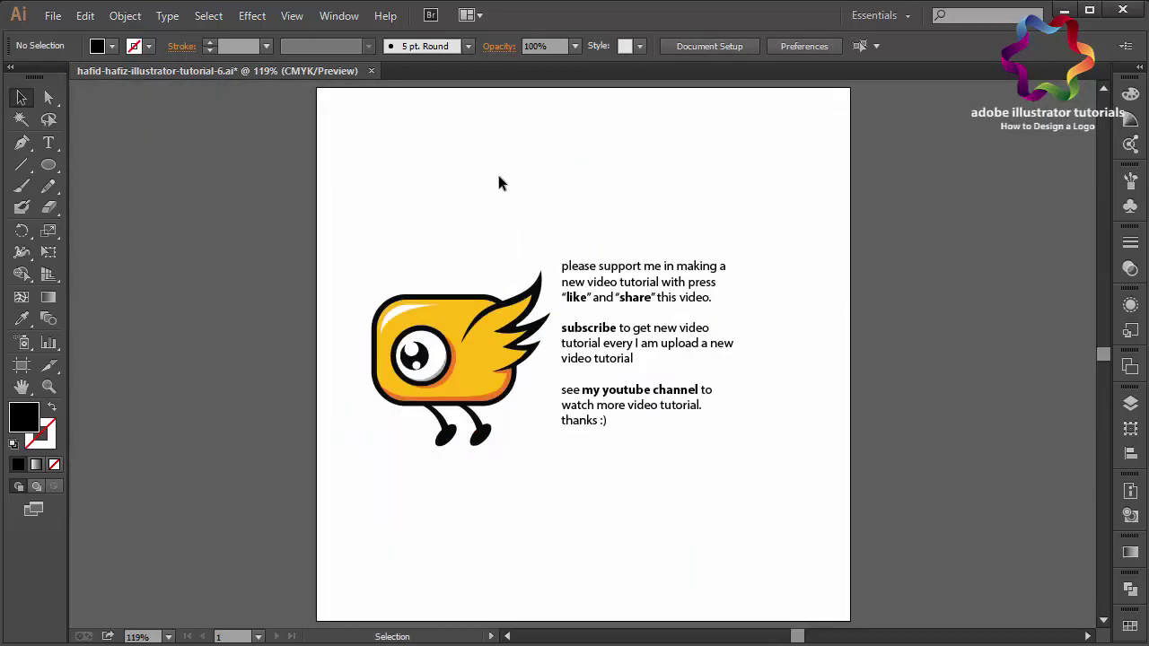
{"action": "key", "text": "ctrl+plus"}
{"action": "key", "text": "ctrl+plus"}
{"action": "key", "text": "ctrl+plus"}
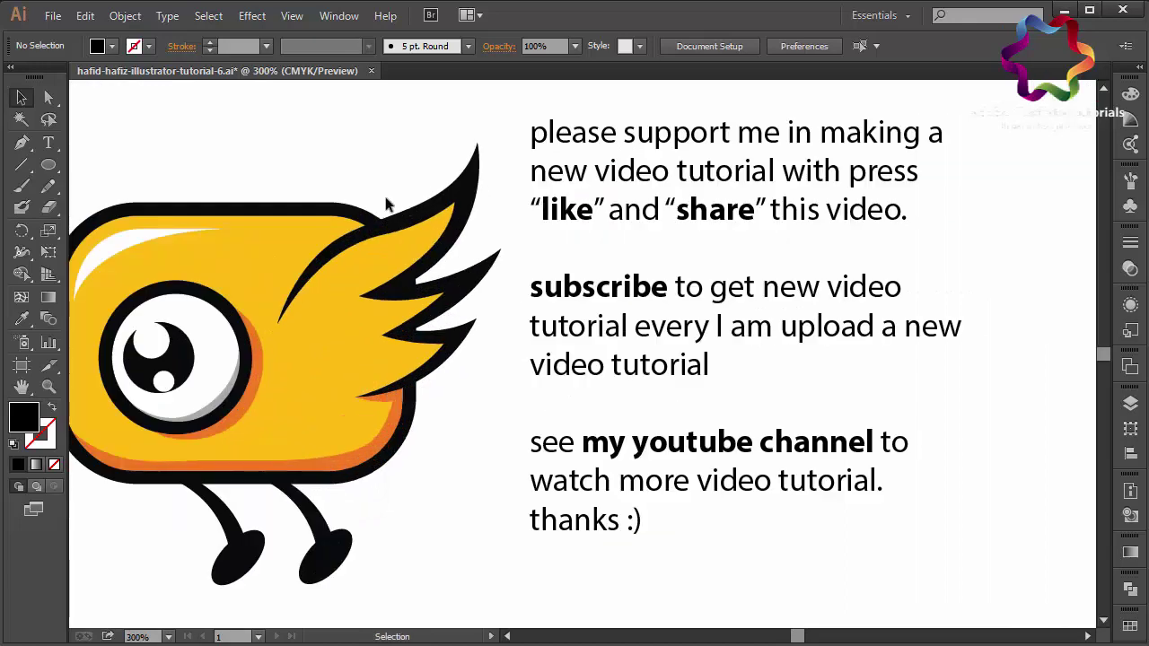
{"action": "mouse_move", "coordinate": [348, 240]}
{"action": "left_mouse_down"}
{"action": "mouse_move", "coordinate": [368, 241]}
{"action": "mouse_move", "coordinate": [308, 185]}
{"action": "left_mouse_up"}
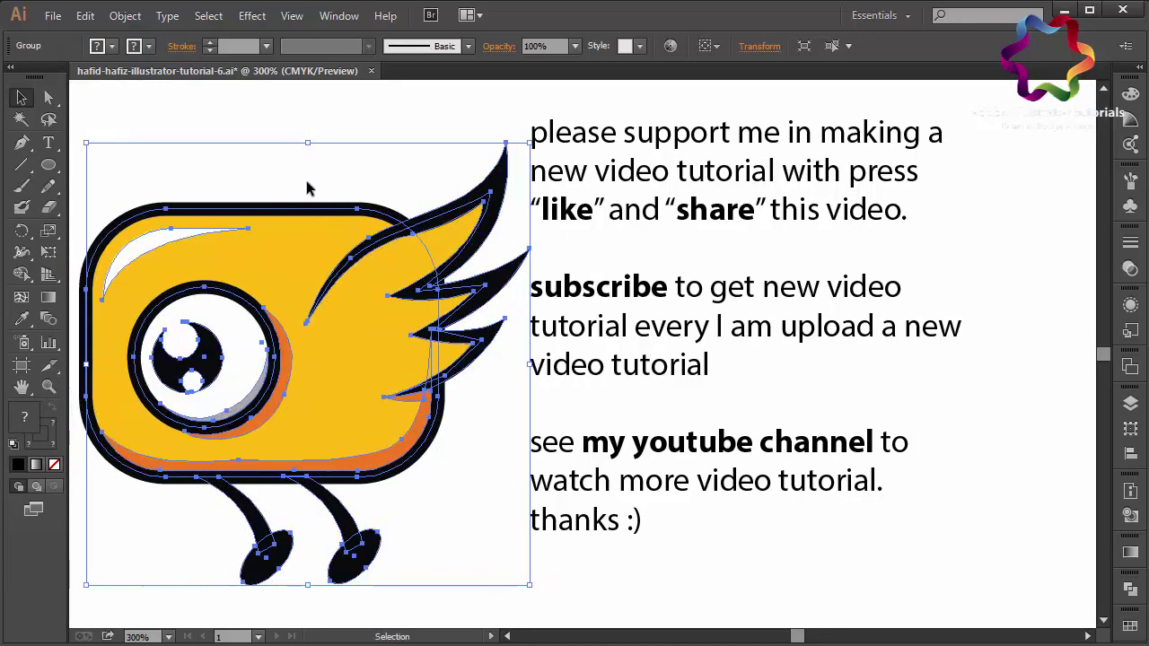
{"action": "key", "text": "ctrl+shift+a"}
Save As a new .ai file with the name's final 6 changed to 7, accepting Illustrator Options
{"action": "left_click", "coordinate": [52, 16]}
{"action": "left_click", "coordinate": [102, 182]}
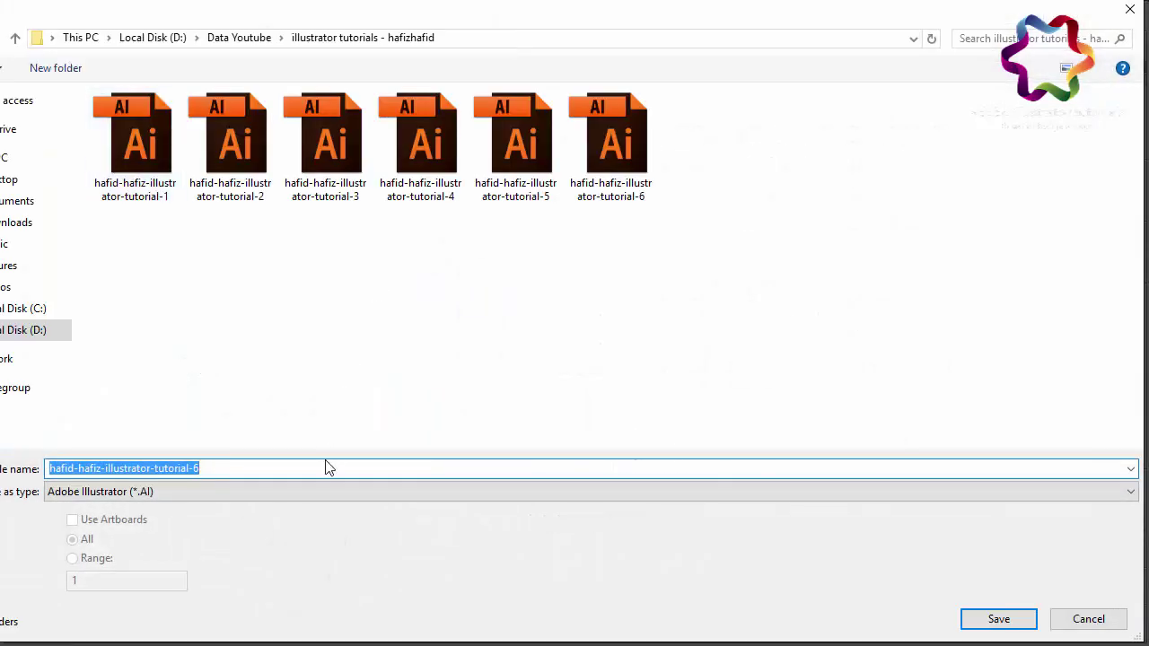
{"action": "left_click", "coordinate": [326, 468]}
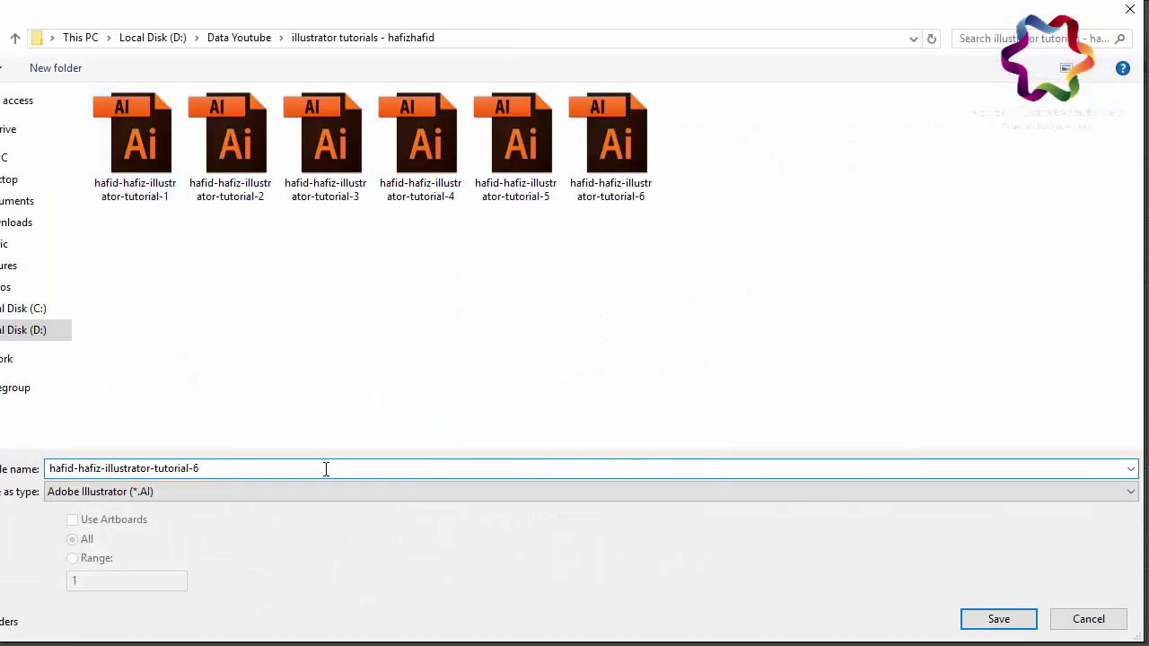
{"action": "key", "text": "BackSpace"}
{"action": "type", "text": "7"}
{"action": "key", "text": "Return"}
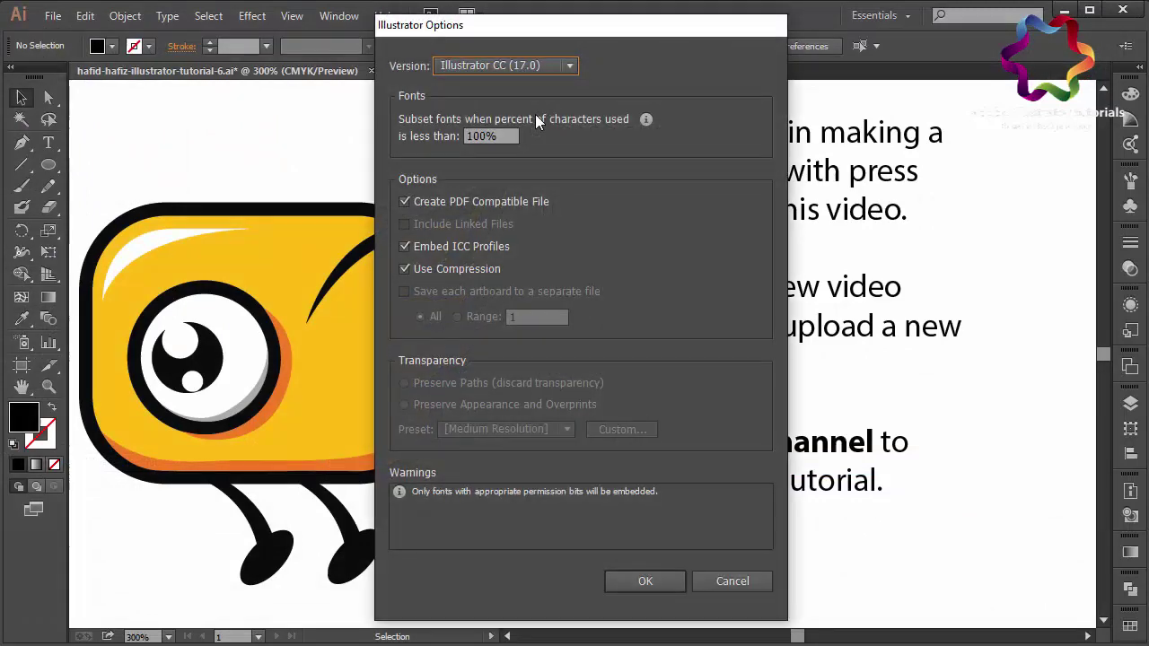
{"action": "left_click", "coordinate": [513, 68]}
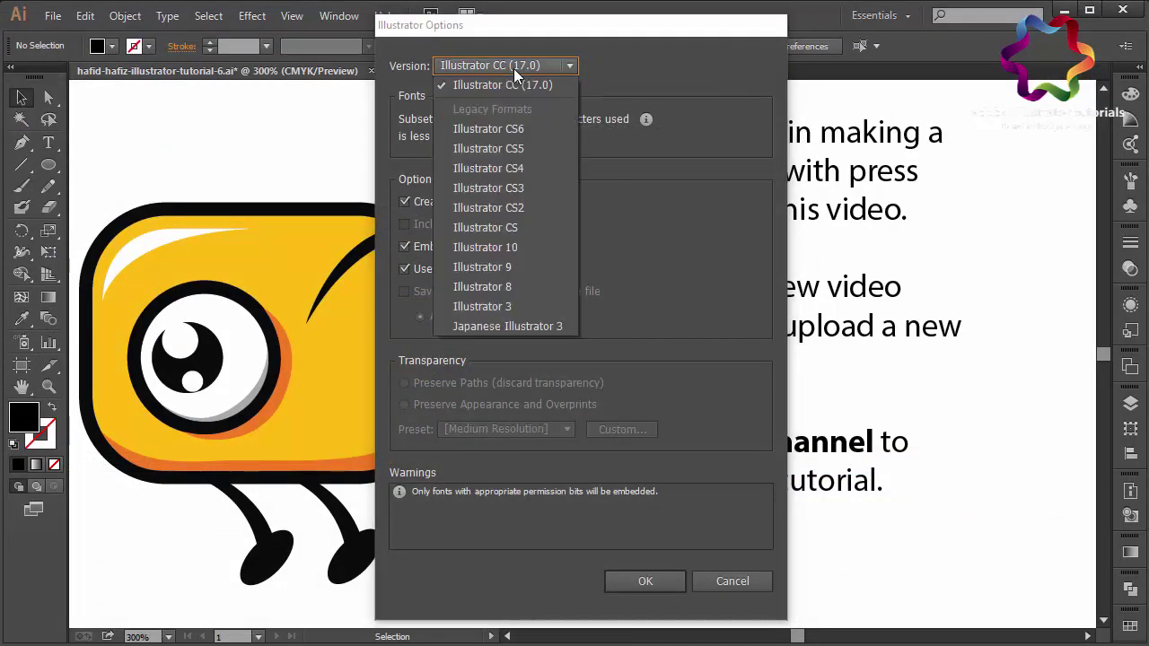
{"action": "left_click", "coordinate": [655, 581]}
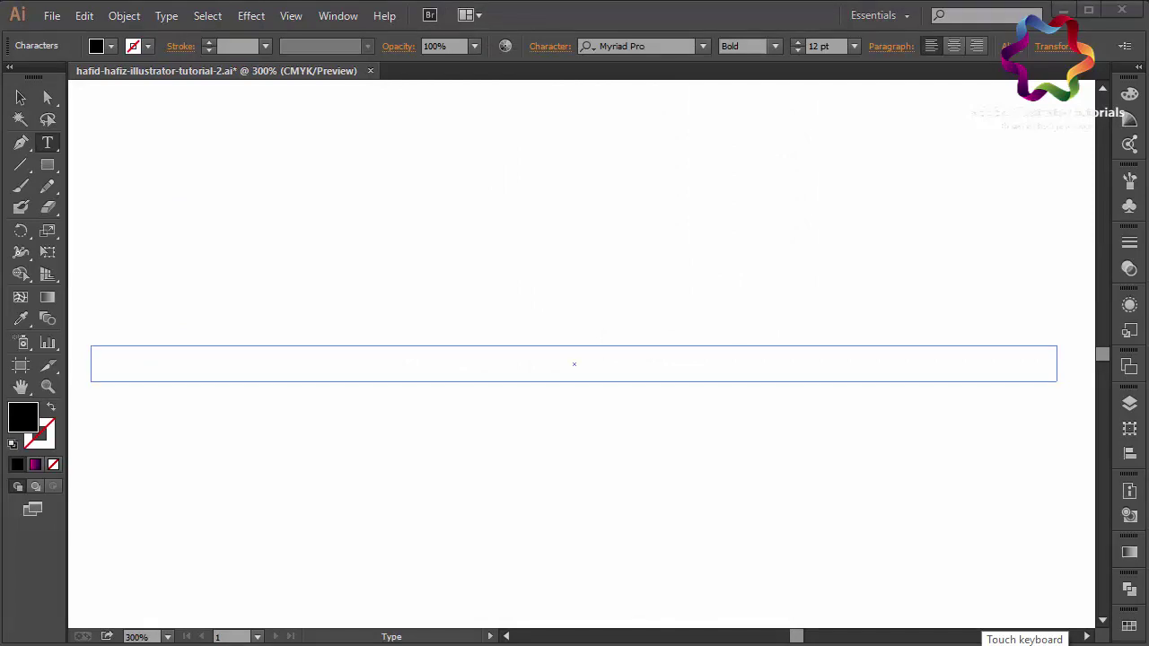
Type 'thanks for watching. see my youtube channel to watch more video' and centre-align it
{"action": "left_click", "coordinate": [522, 359]}
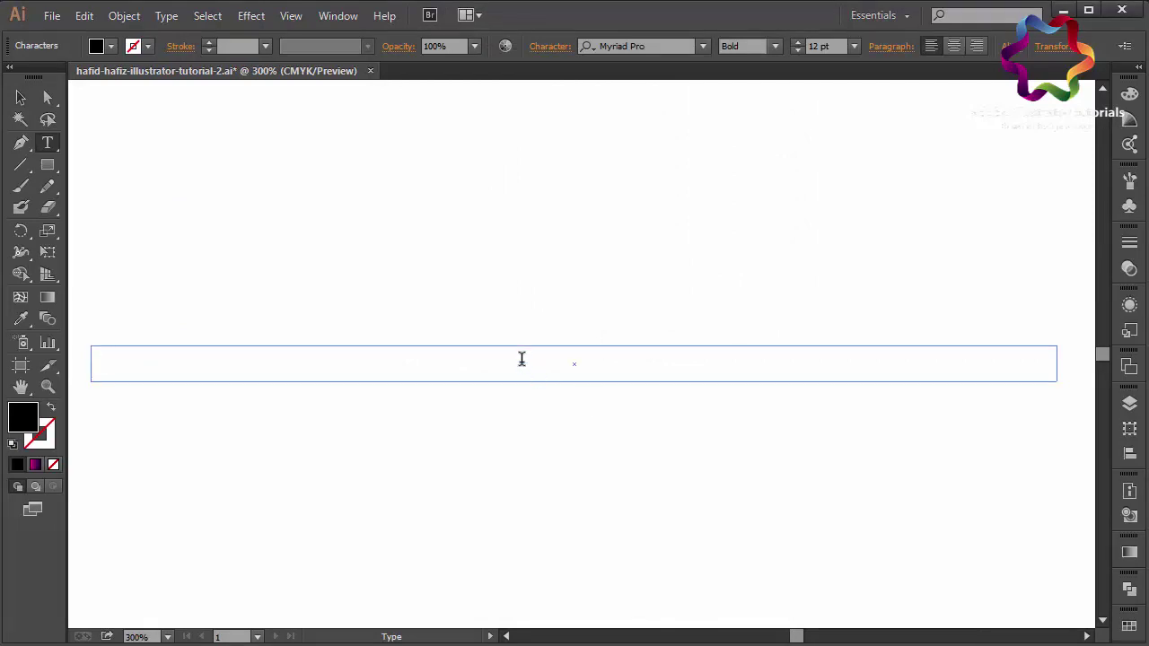
{"action": "type", "text": "thanks for"}
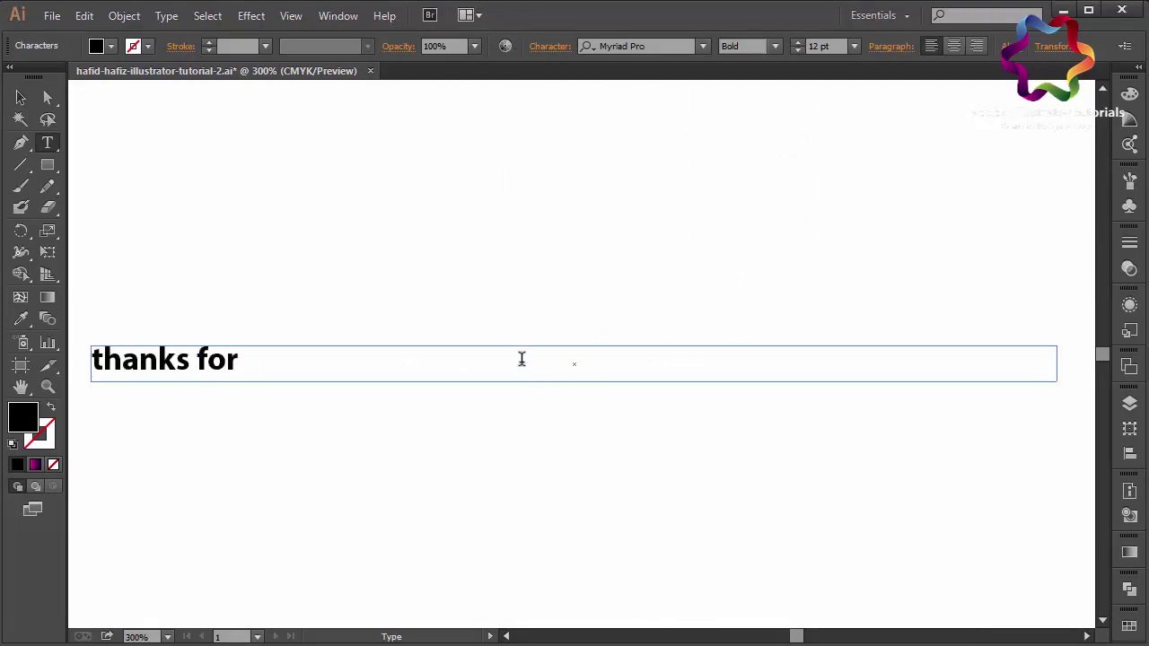
{"action": "type", "text": " watching"}
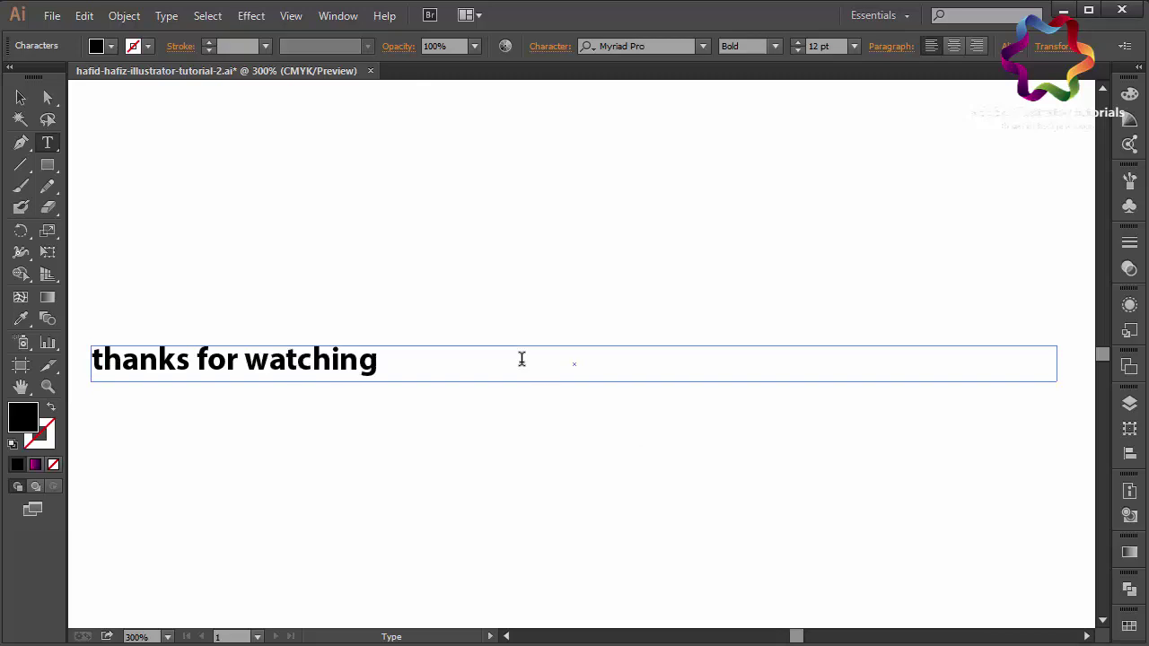
{"action": "type", "text": ". see my "}
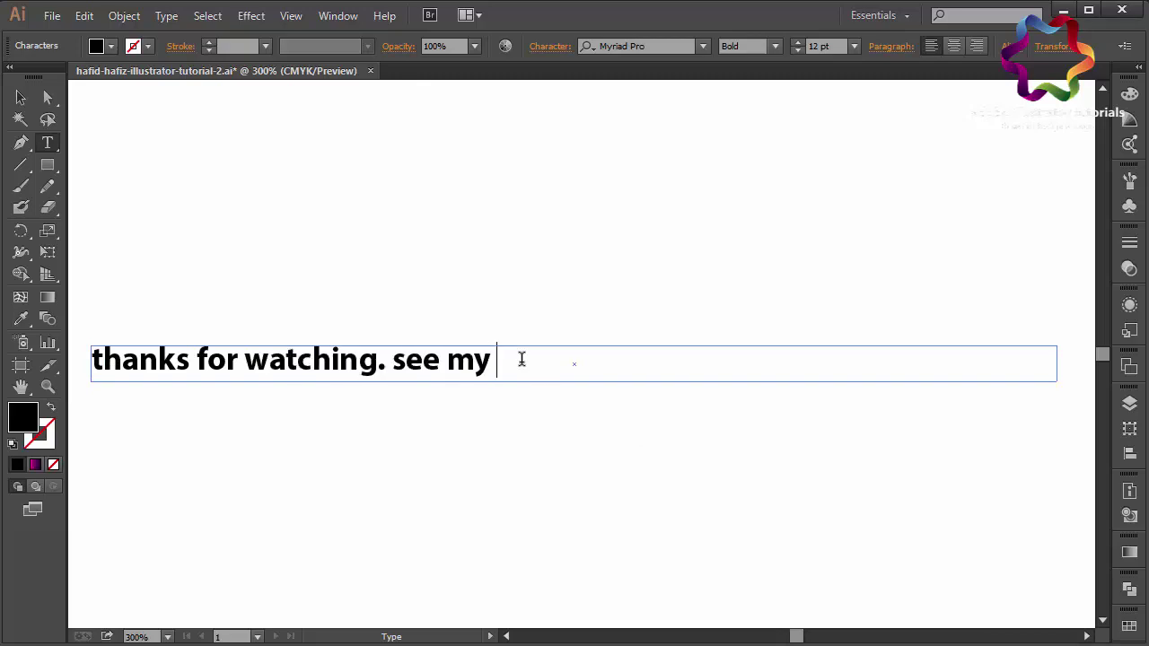
{"action": "type", "text": "you"}
{"action": "type", "text": "tube c"}
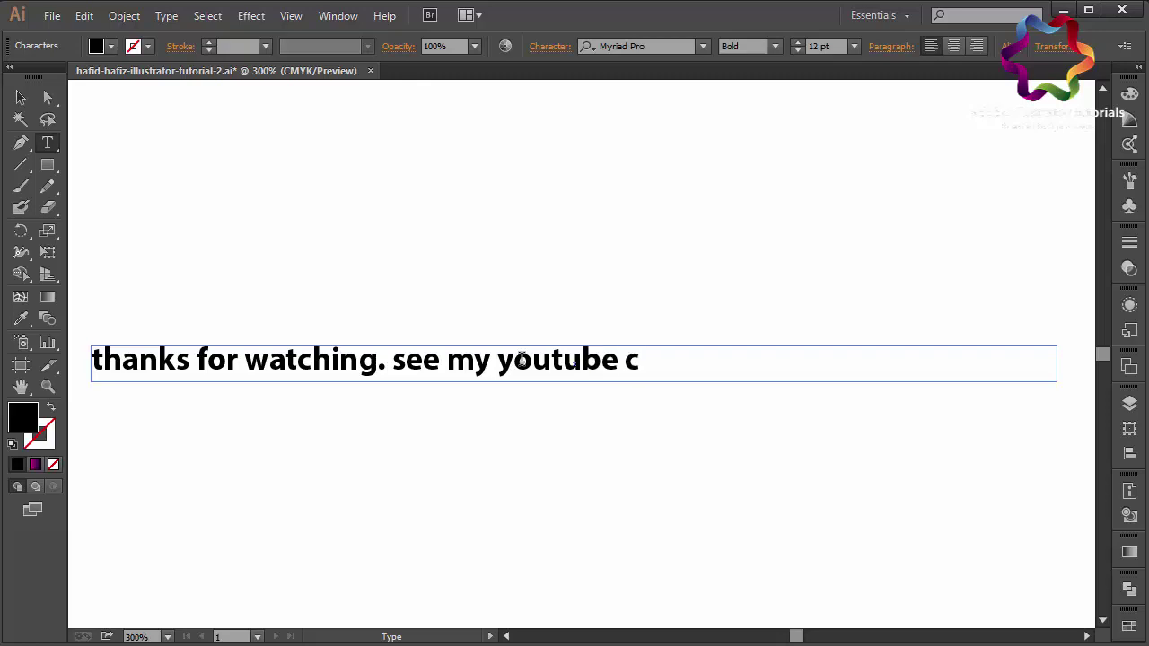
{"action": "type", "text": "hannel to"}
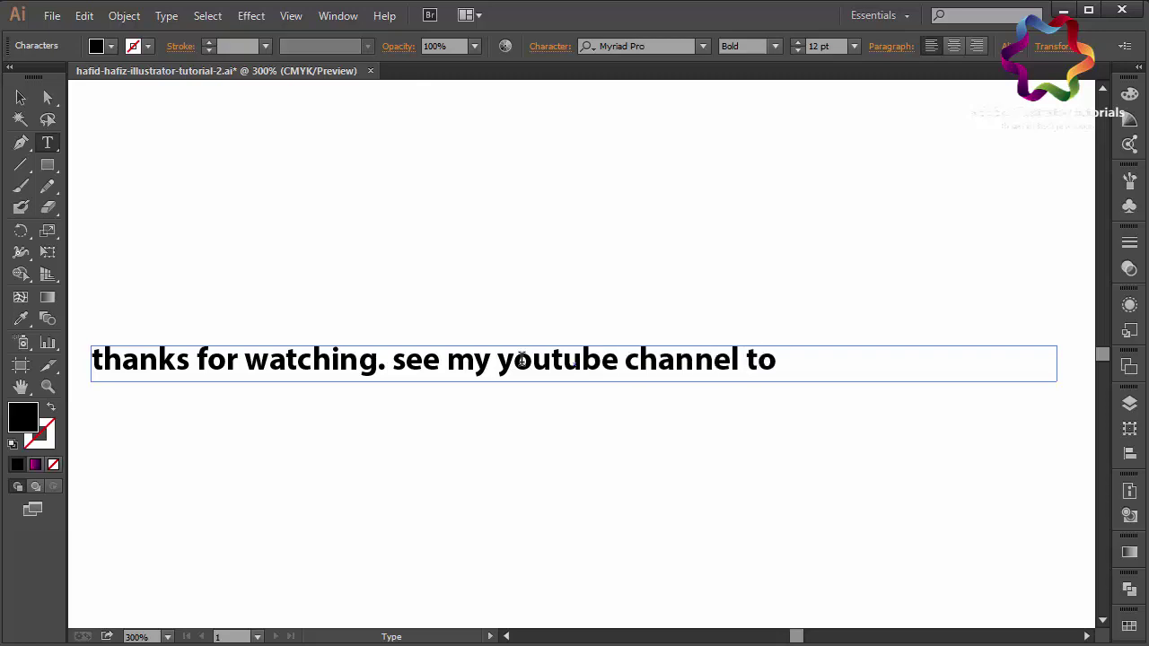
{"action": "type", "text": " watch more"}
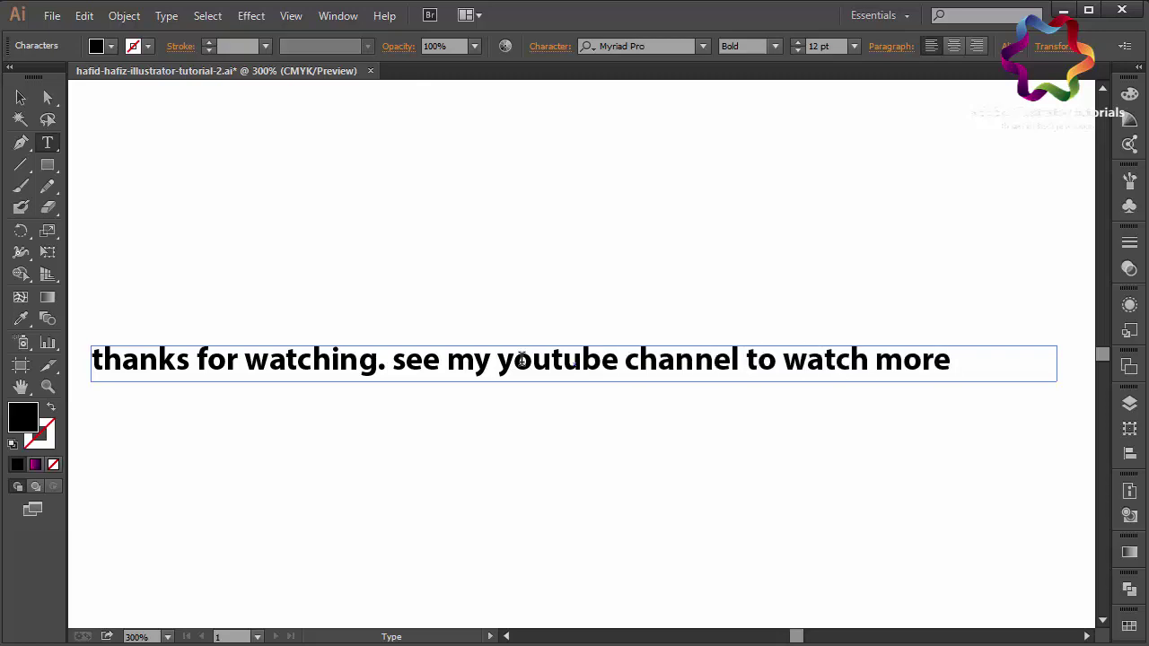
{"action": "type", "text": " video"}
{"action": "key", "text": "ctrl+a"}
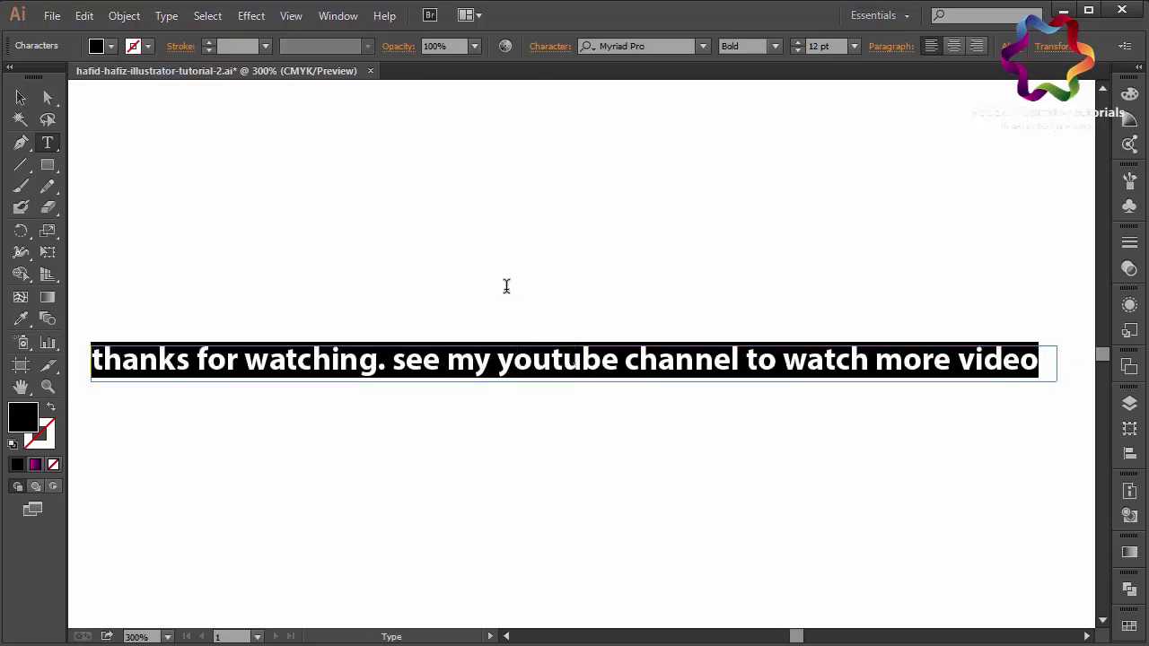
{"action": "left_click", "coordinate": [955, 46]}
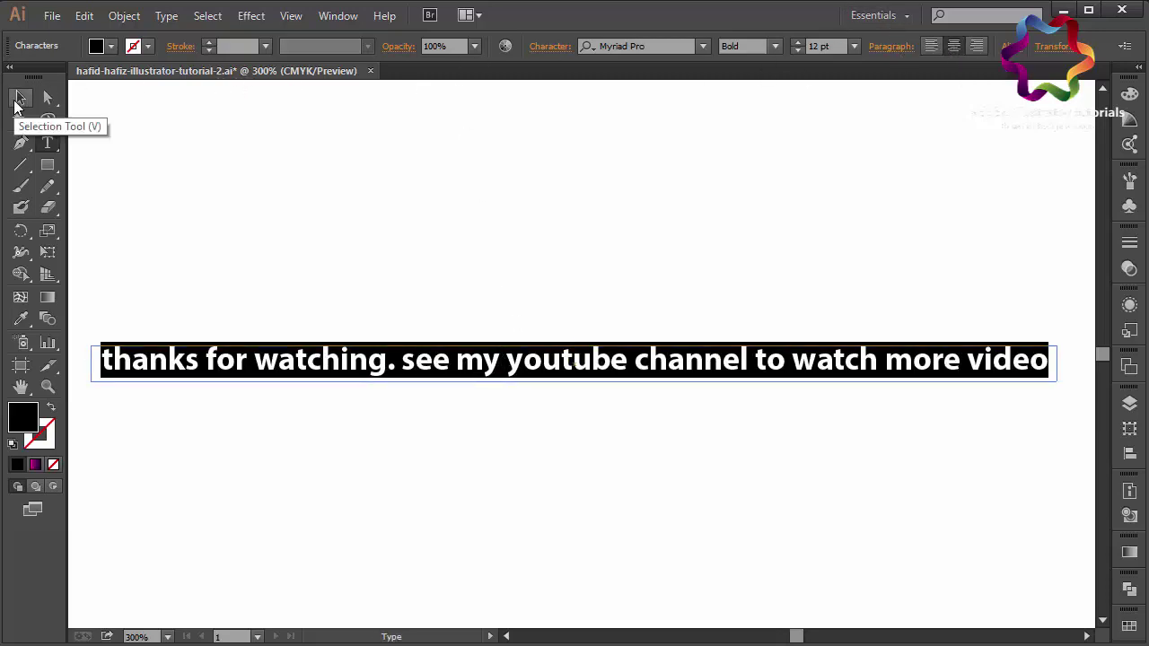